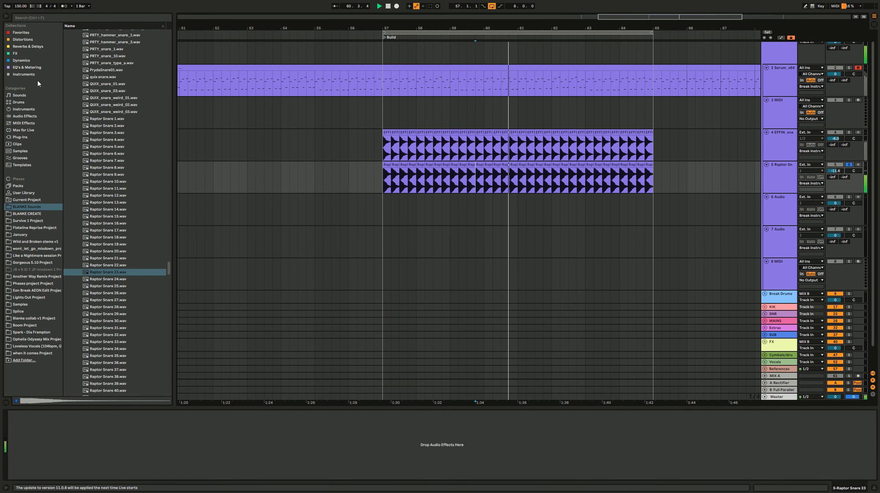
Step: Add FabFilter Pro-Q 3 from the Favorites collection to the Raptor Snare 23 track and play the section
click(21, 33)
key(space)
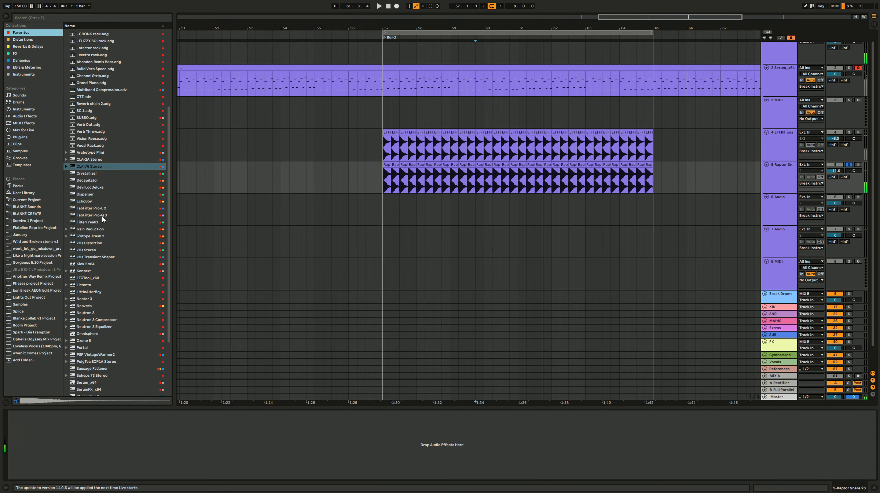
double_click(102, 216)
key(space)
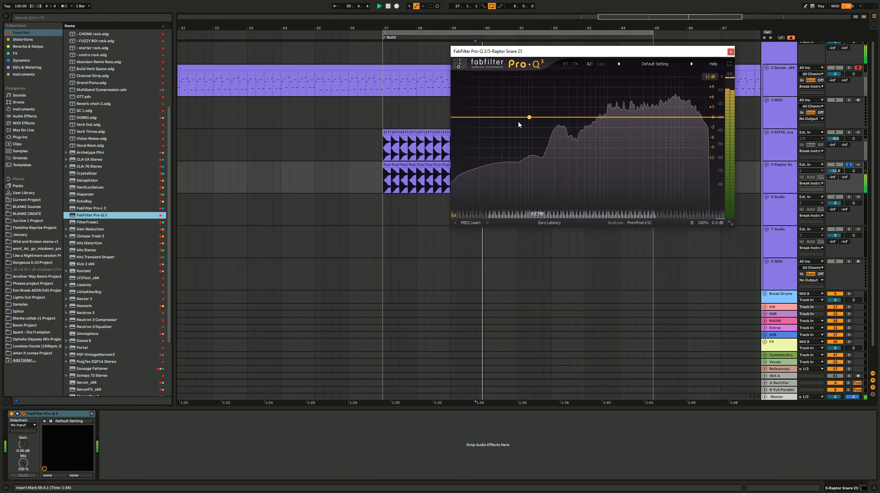
Step: Cut about 3.7 dB near 200 Hz with a bell band in Pro-Q 3 and add a low cut below it
click(554, 129)
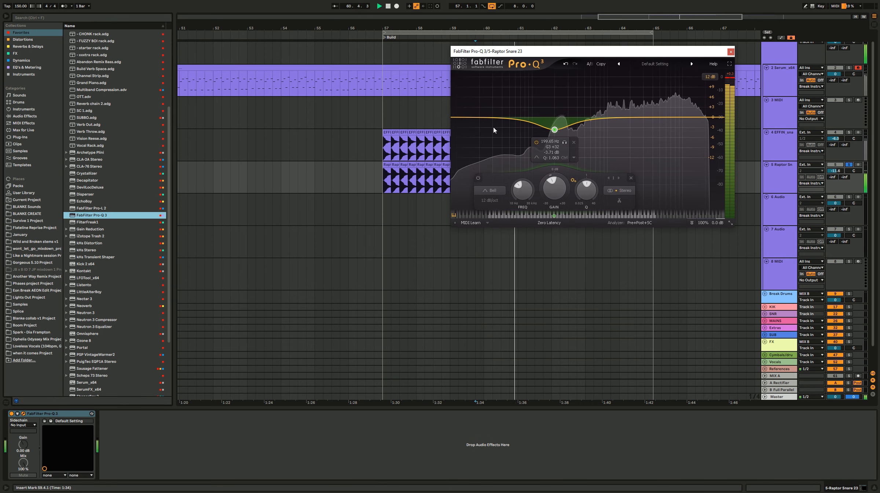
click(465, 117)
drag(466, 119, 512, 131)
key(space)
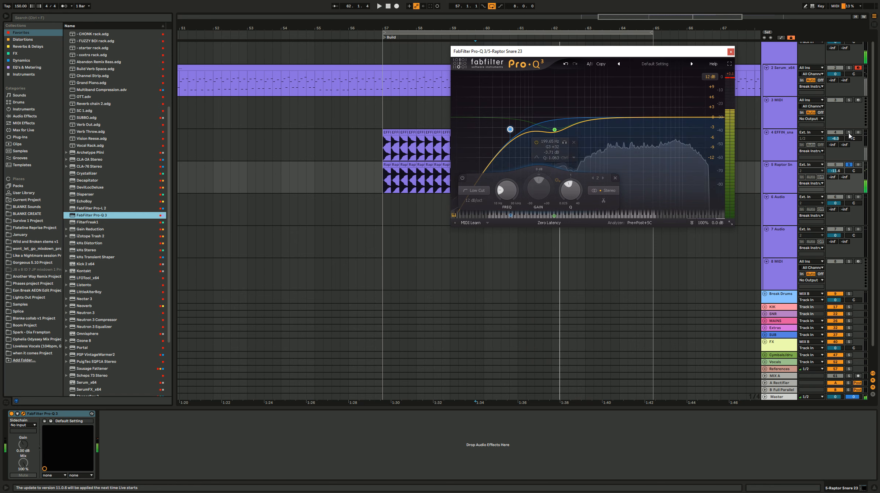
Step: Audition both snare layers together in solo, clear the solos and close the Pro-Q 3 window
click(849, 133)
key(space)
ctrl+click(849, 165)
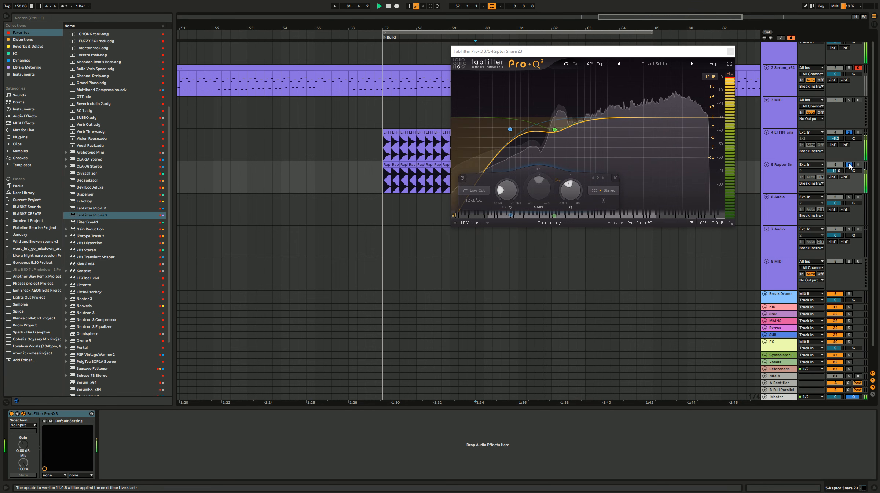
click(850, 165)
click(731, 51)
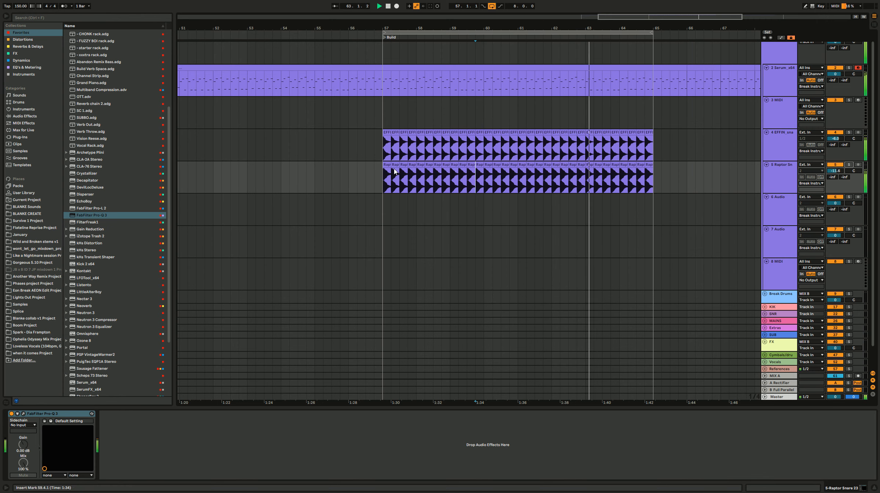
Step: Fade in the first Raptor snare clip at bar 57, duplicate it over the remaining clips to bar 65 and play it back
scroll(395, 172, up, 5)
scroll(394, 171, up, 4)
scroll(394, 172, down, 8)
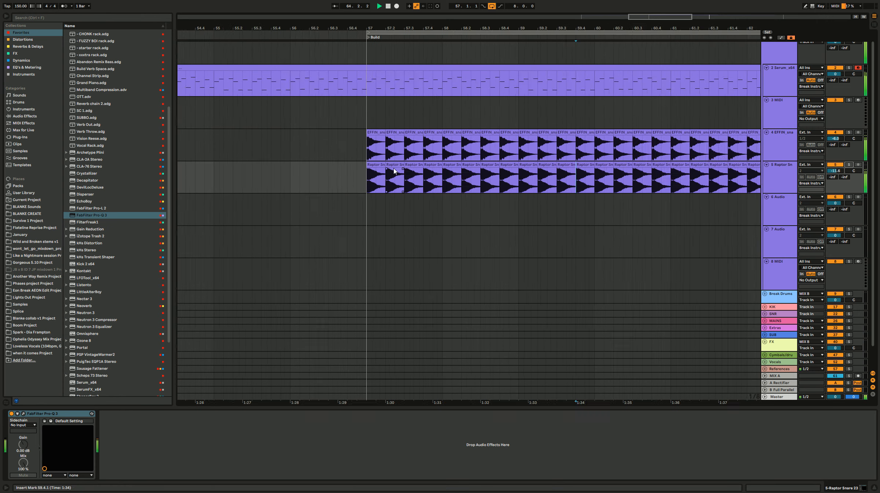
key(space)
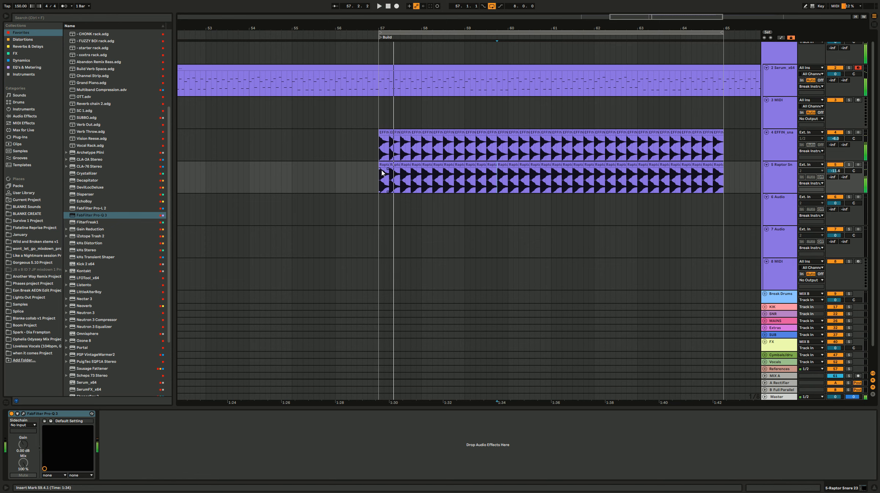
click(385, 164)
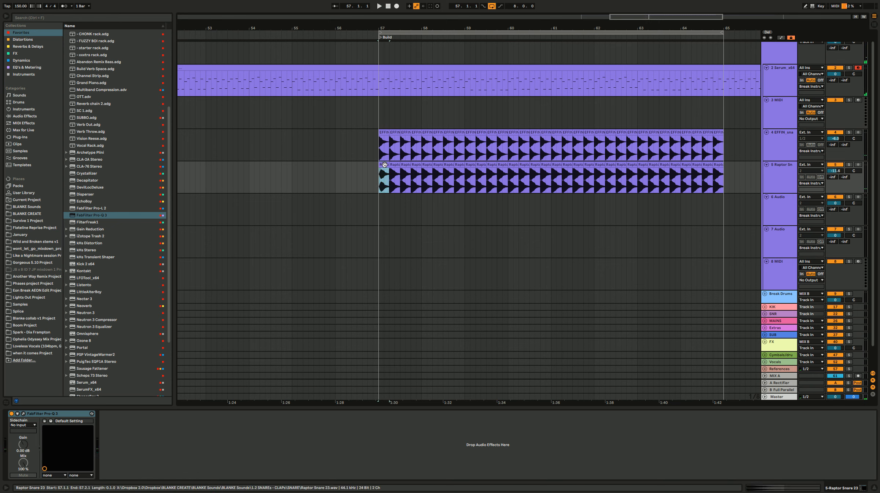
key(Right)
key(Right)
key(Right)
key(Right)
key(Right)
key(Right)
key(Right)
key(Right)
key(Right)
key(Right)
key(Right)
key(Right)
key(Right)
key(Right)
key(Right)
key(Right)
key(Right)
key(Right)
key(Right)
key(Right)
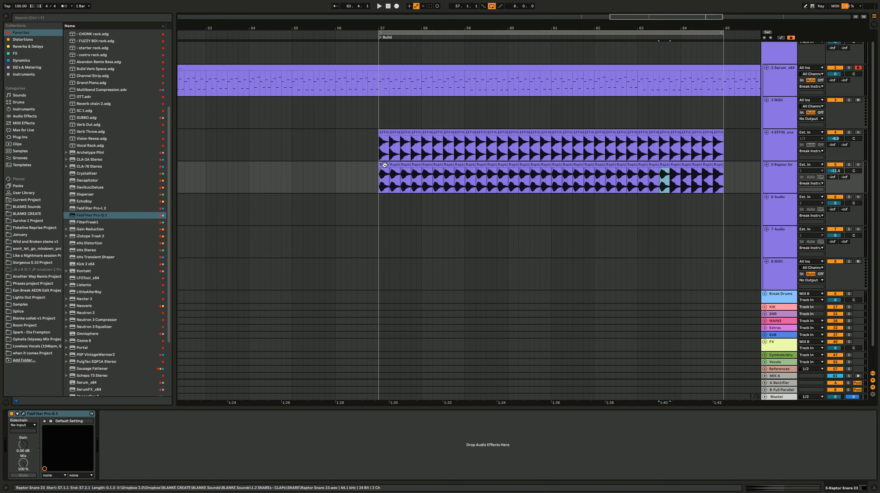
click(384, 164)
key(space)
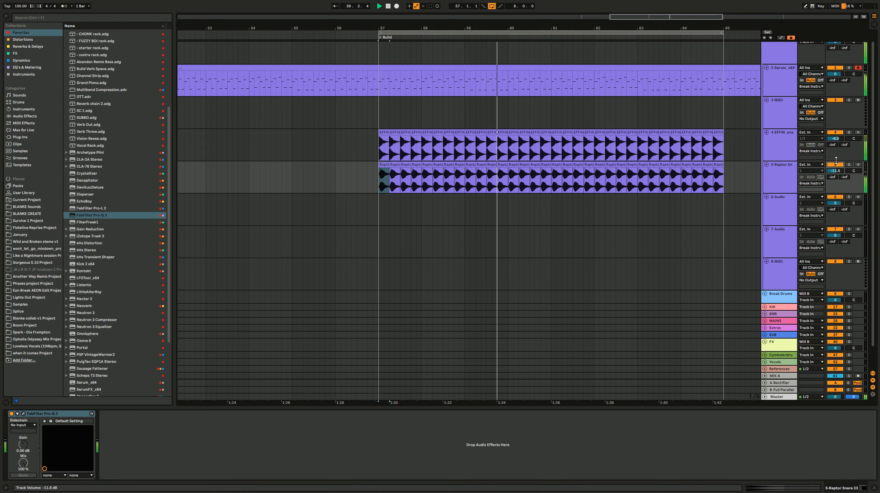
Step: Turn off looping and duplicate the last two bars of both snare tracks three times, up to bar 71
click(781, 151)
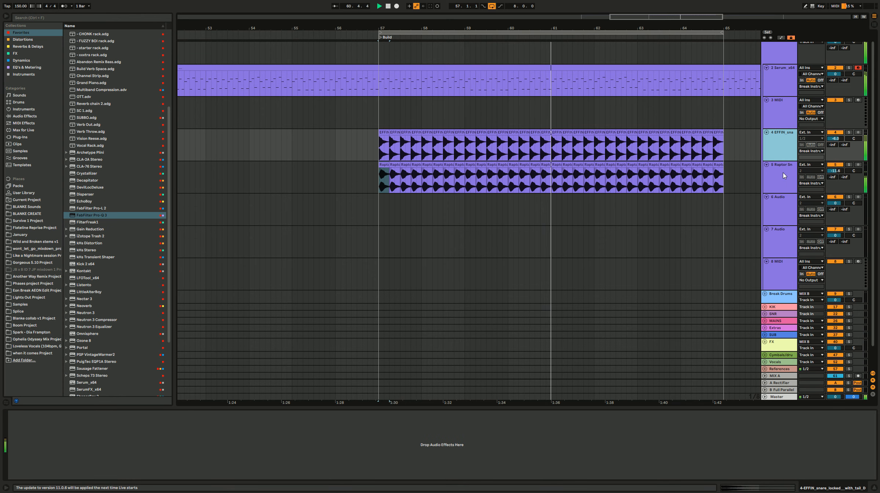
scroll(492, 142, down, 4)
scroll(493, 138, right, 2)
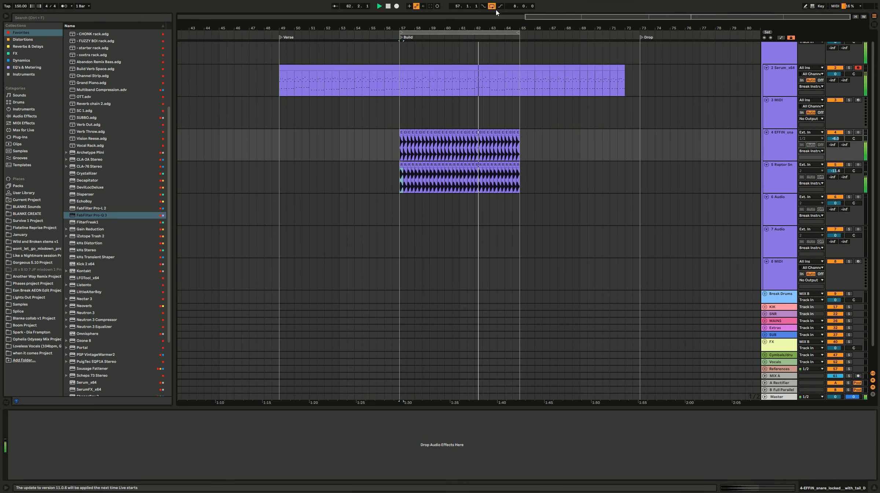
click(521, 184)
drag(516, 149, 491, 144)
key(ctrl+d)
key(ctrl+d)
key(ctrl+d)
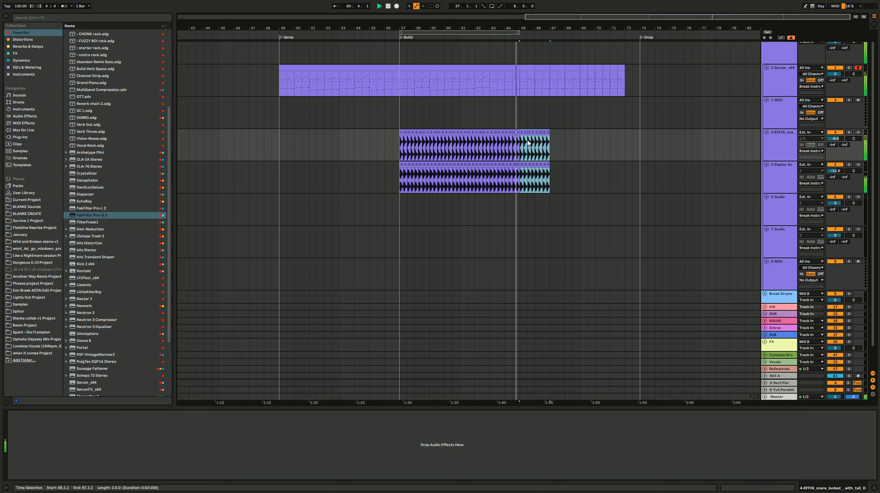
Step: Repeat an eighth-note slice of both snares from bar 69 up to bar 72 to double the roll's speed
scroll(591, 159, up, 4)
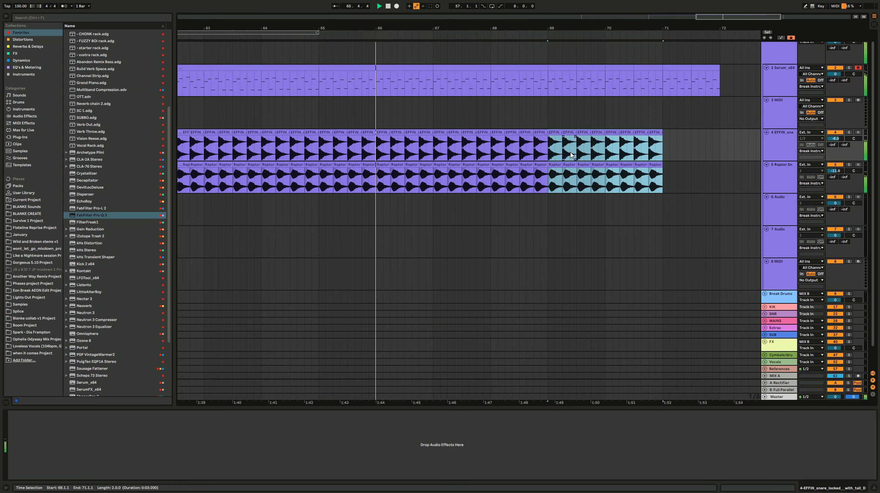
drag(550, 150, 555, 175)
key(ctrl+d)
key(ctrl+d)
key(ctrl+d)
key(ctrl+d)
key(ctrl+d)
key(ctrl+d)
key(ctrl+d)
key(ctrl+d)
key(ctrl+d)
key(ctrl+d)
key(ctrl+d)
key(ctrl+d)
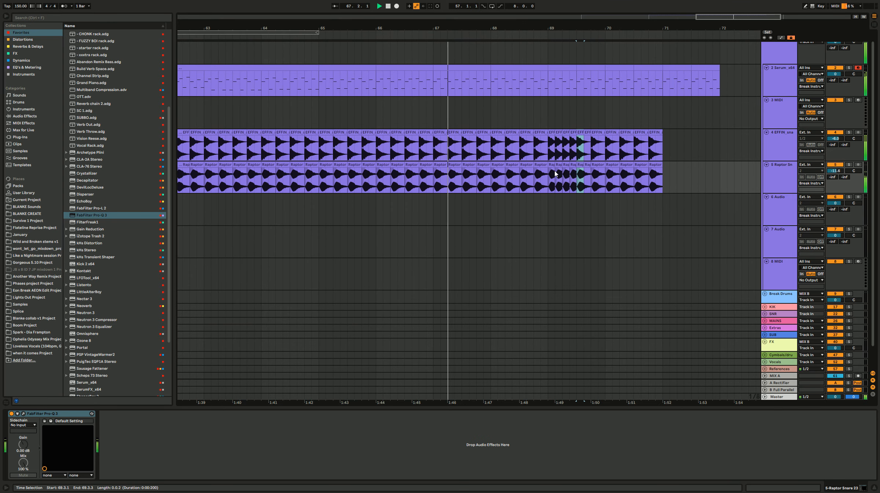
key(ctrl+d)
key(ctrl+d)
key(ctrl+d)
key(ctrl+d)
key(ctrl+d)
key(ctrl+d)
key(ctrl+d)
key(ctrl+d)
key(ctrl+d)
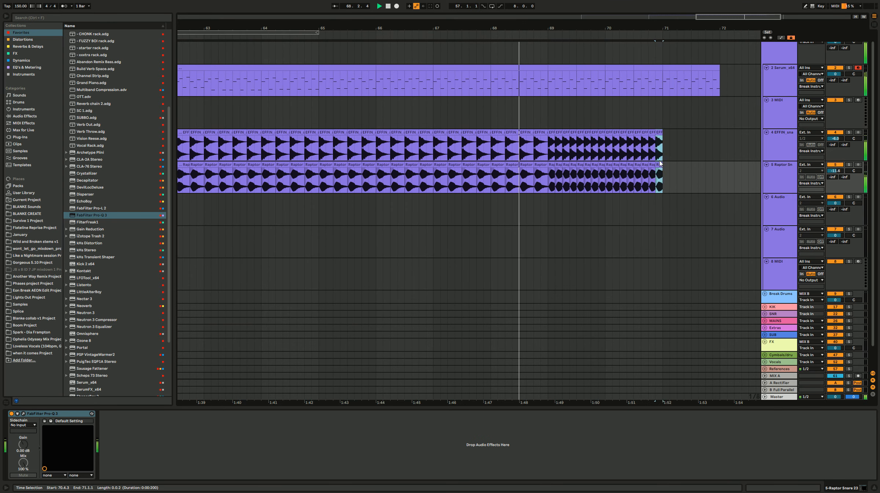
key(ctrl+d)
key(ctrl+d)
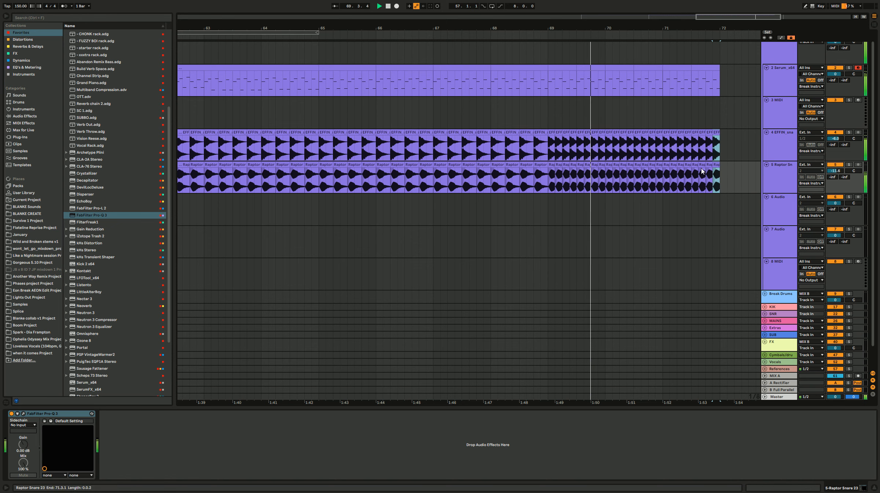
Step: Repeat a sixteenth-note slice of both snares from 71.1.1 up to bar 72 to speed up the roll's ending
scroll(699, 170, up, 2)
scroll(679, 177, right, 5)
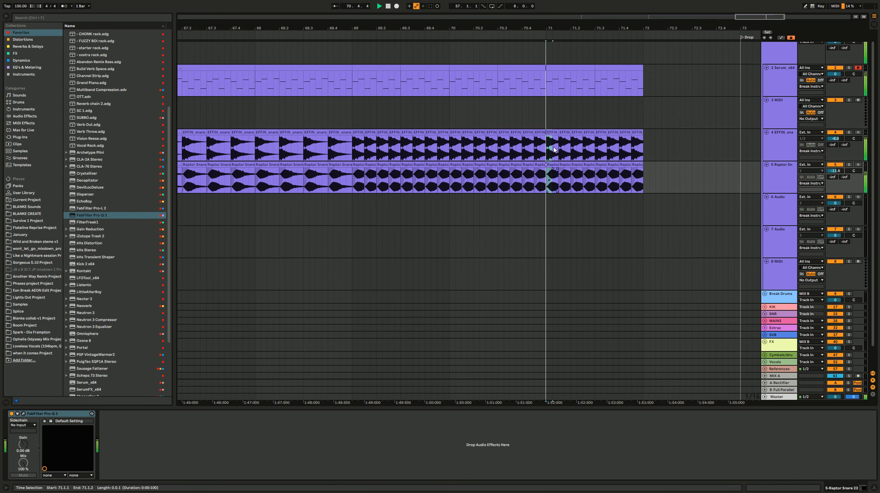
drag(548, 182, 554, 148)
key(ctrl+d)
key(ctrl+d)
key(ctrl+d)
key(ctrl+d)
key(ctrl+d)
key(ctrl+d)
key(ctrl+d)
key(ctrl+d)
key(ctrl+d)
key(ctrl+d)
key(ctrl+d)
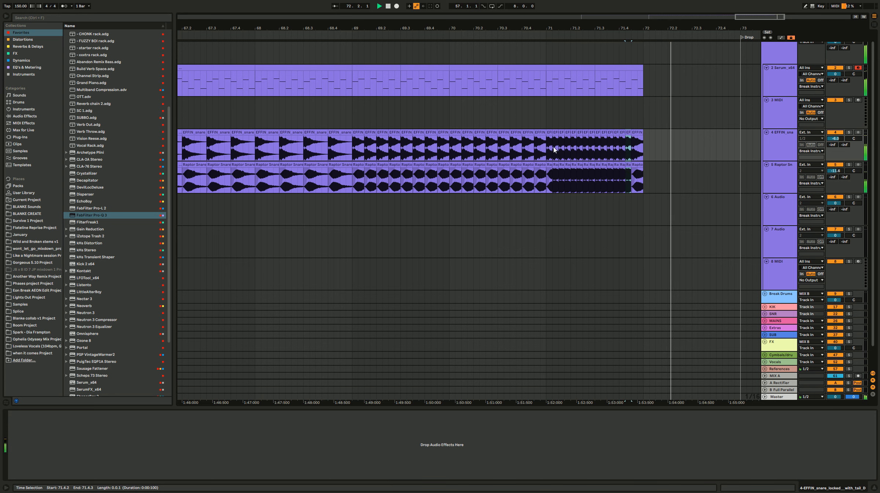
Step: Rework the first sixteenth-note Raptor snare clip at 71.1.1 and duplicate it over the remaining clips to bar 72
click(532, 113)
click(549, 166)
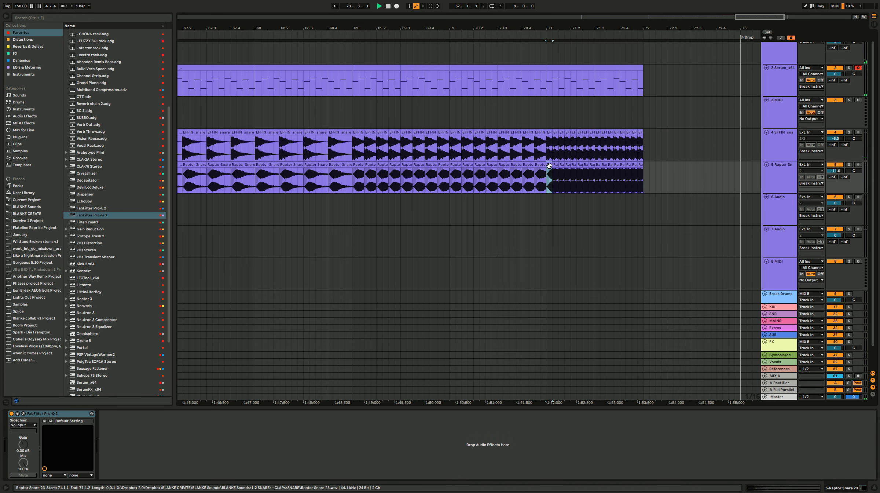
key(ctrl+d)
key(ctrl+d)
key(ctrl+d)
key(ctrl+d)
key(ctrl+d)
key(ctrl+d)
key(ctrl+d)
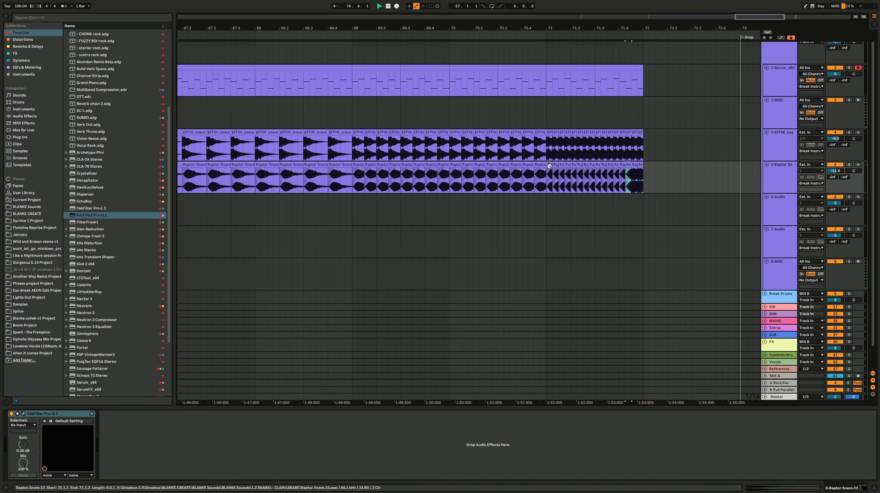
click(530, 107)
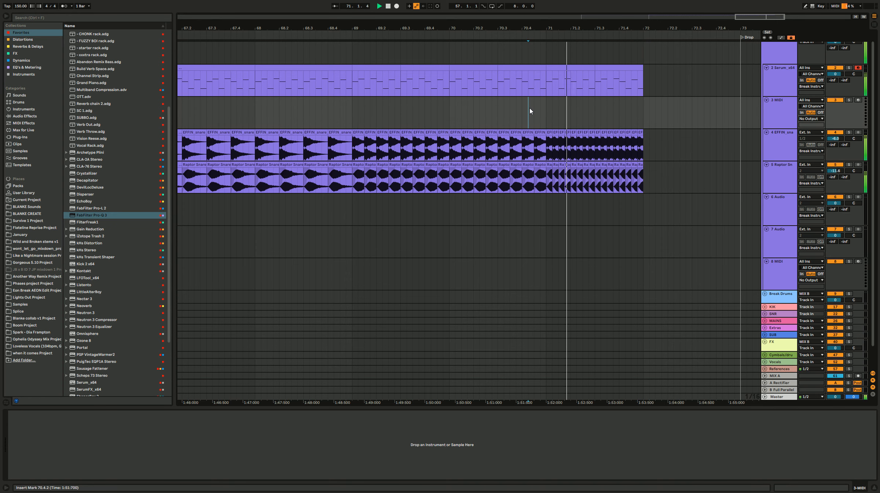
Step: Listen to the end of the snare roll and review the arrangement from the Build marker to the Drop
click(603, 108)
scroll(602, 109, down, 3)
click(527, 111)
click(406, 123)
scroll(408, 125, down, 2)
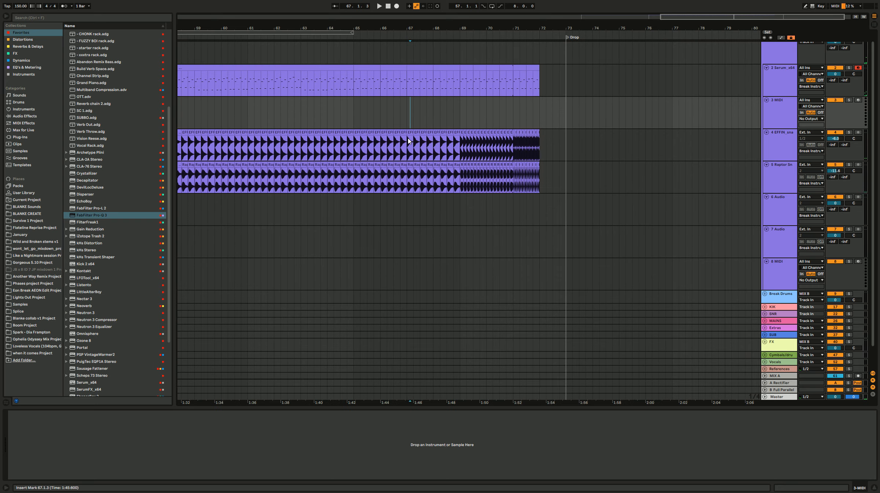
scroll(411, 129, left, 5)
click(364, 177)
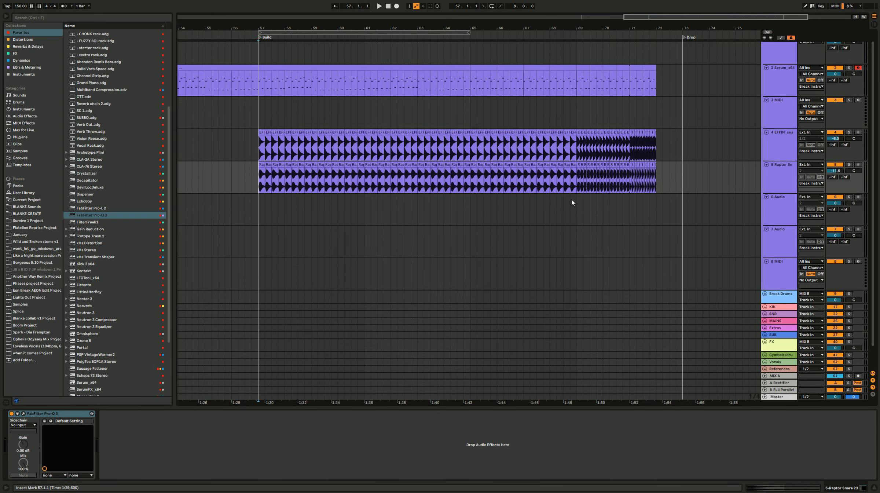
scroll(433, 118, left, 2)
click(302, 118)
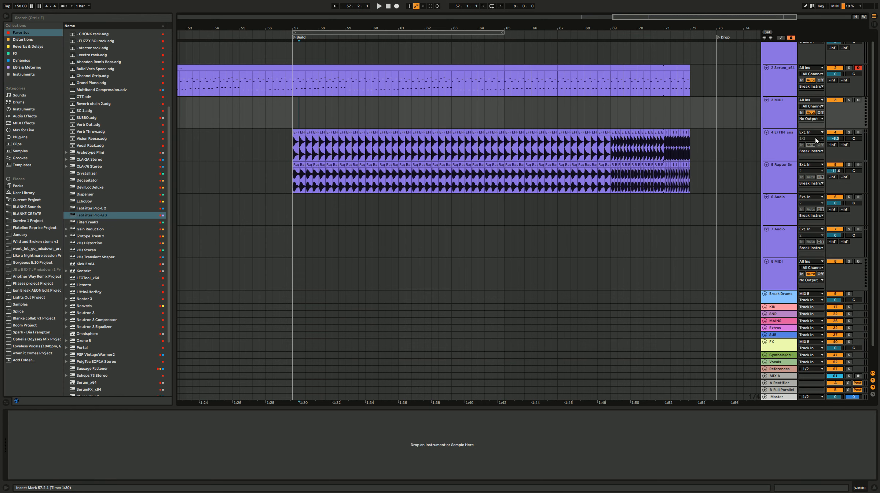
Step: Group the EFFIN snare and Raptor snare tracks and name the group Snare
click(765, 145)
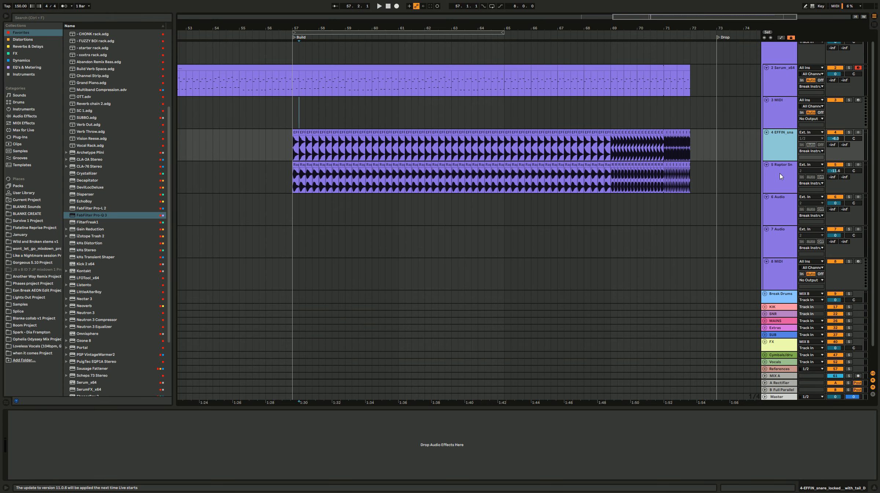
scroll(780, 173, down, 1)
shift+click(780, 175)
mouse_move(781, 144)
mouse_down()
mouse_move(789, 293)
mouse_move(781, 137)
mouse_up()
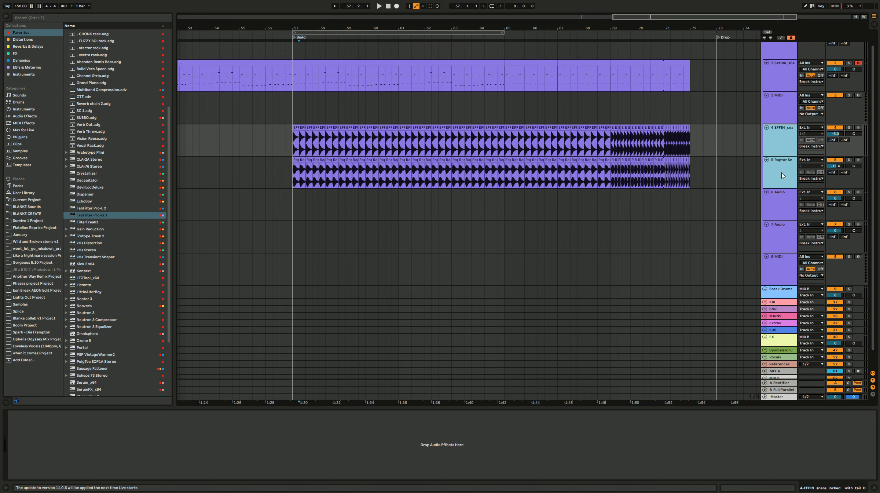
key(ctrl+g)
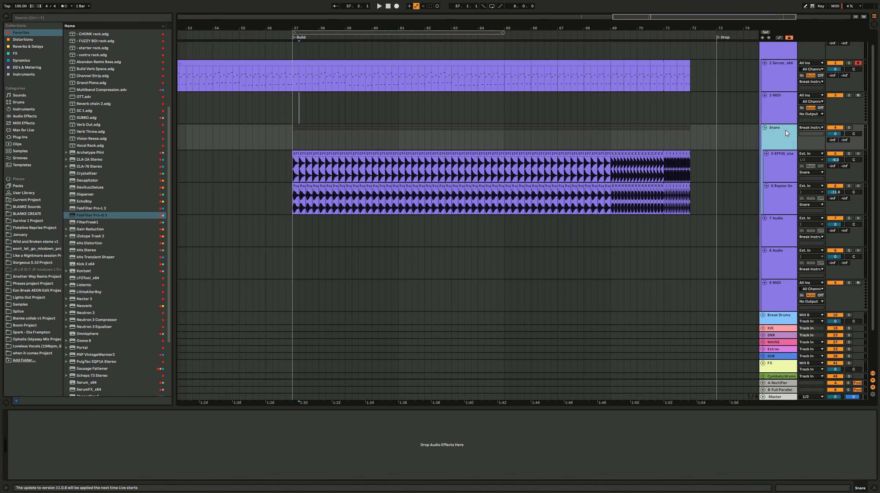
Step: Add Auto Filter to the Snare group and lower its low-pass frequency to about 843 Hz
scroll(109, 62, up, 6)
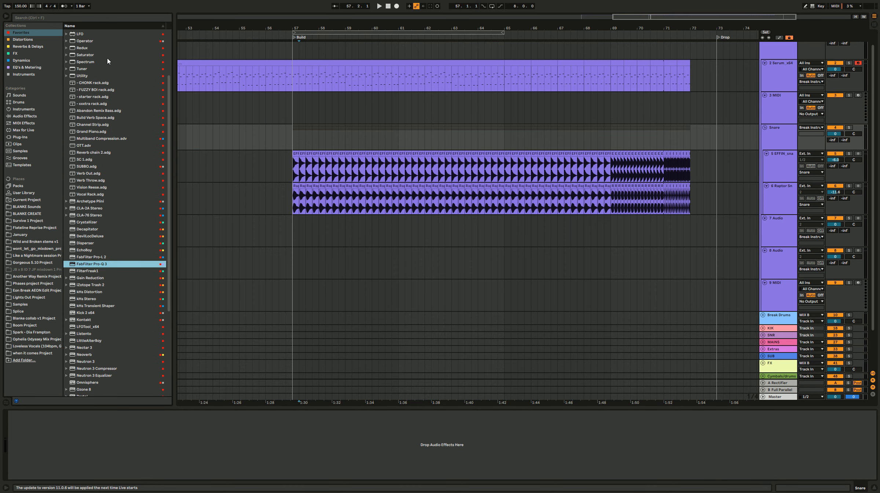
double_click(102, 39)
drag(97, 452, 68, 452)
Step: Automate the Snare group's Auto Filter frequency to rise from about 223 Hz at bar 57 to about 19 kHz at bar 65
key(a)
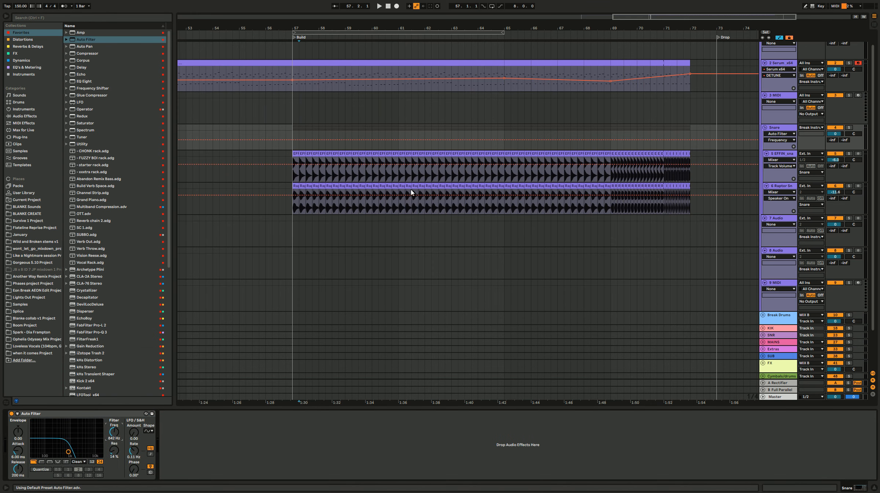
drag(292, 144, 291, 148)
key(space)
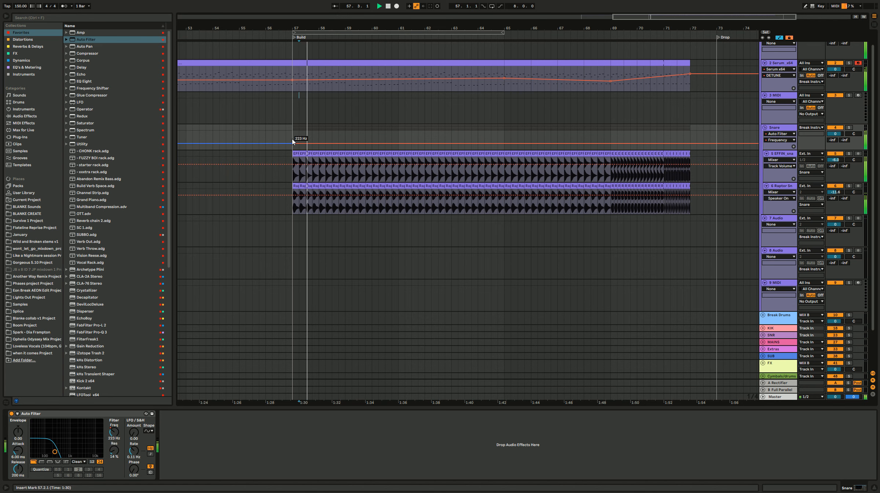
drag(504, 144, 504, 130)
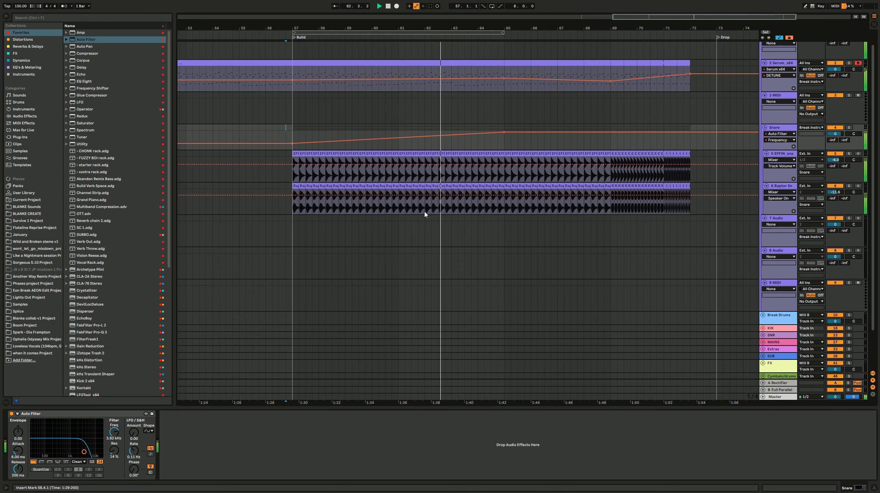
Step: Check the filter sweep during playback, hide the automation lanes and place the insert marker on the 7 Audio track at bar 62
scroll(426, 227, down, 1)
scroll(427, 237, right, 1)
key(a)
key(a)
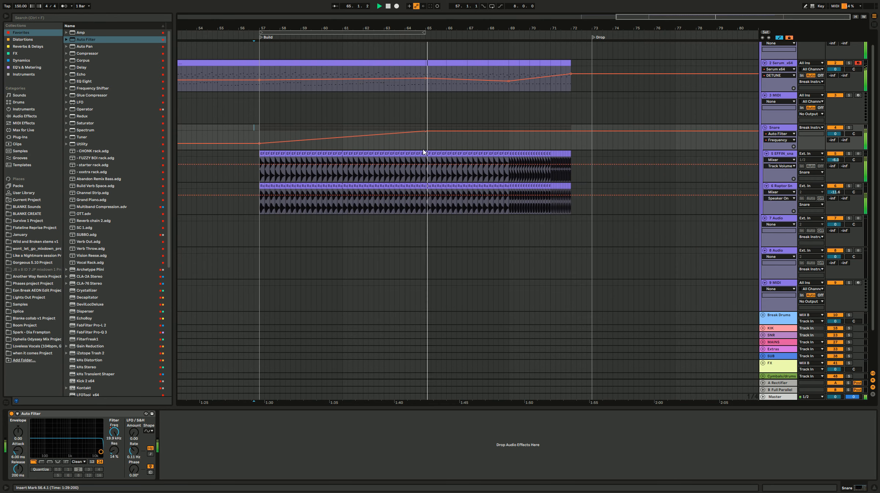
key(a)
click(320, 242)
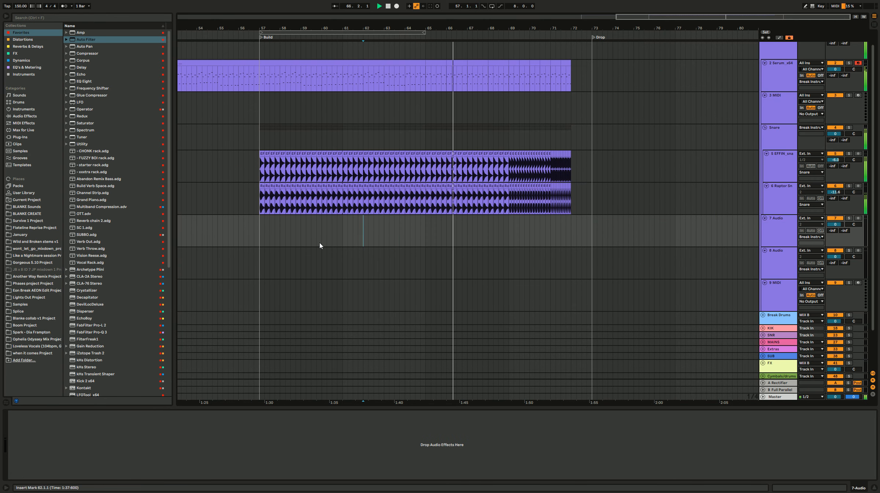
Step: Listen to the snare roll through the end of the build, then mark bar 65 on the 7 Audio track
scroll(320, 239, left, 1)
click(317, 146)
click(624, 247)
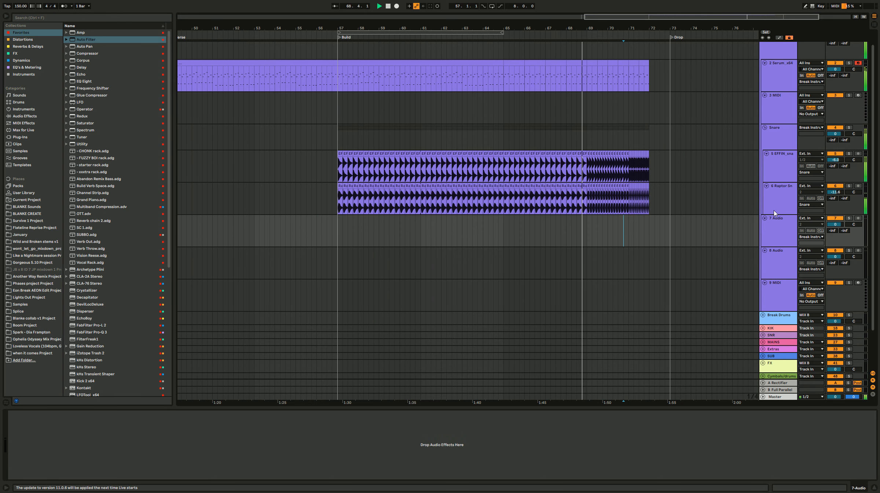
click(777, 200)
click(504, 228)
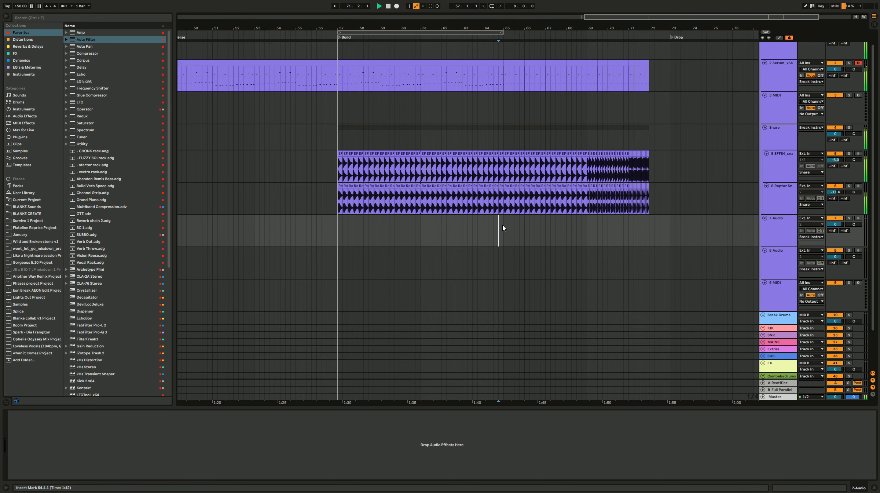
key(space)
click(502, 225)
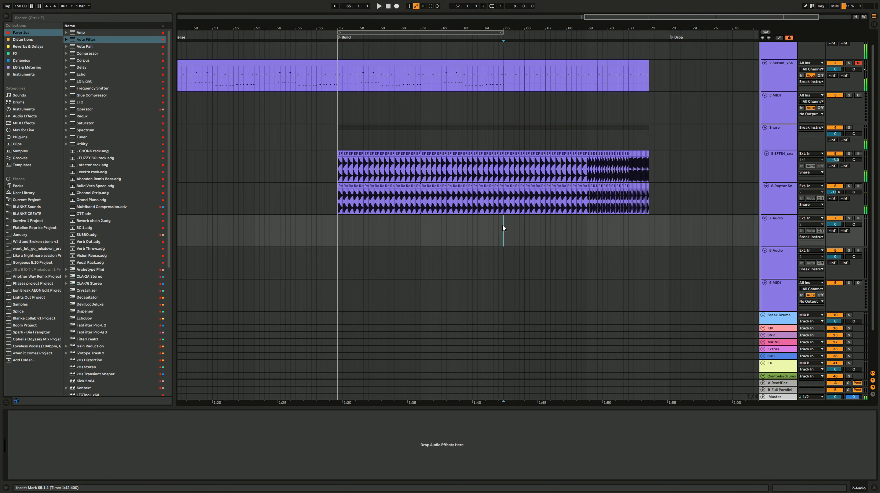
Step: Play the Snare group from bar 57 to check its automated filter sweep
click(436, 141)
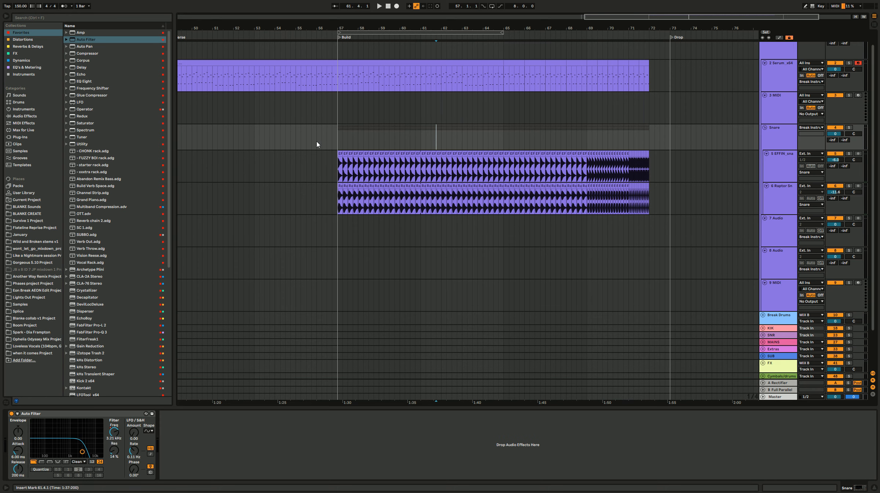
drag(317, 143, 360, 142)
click(337, 143)
key(space)
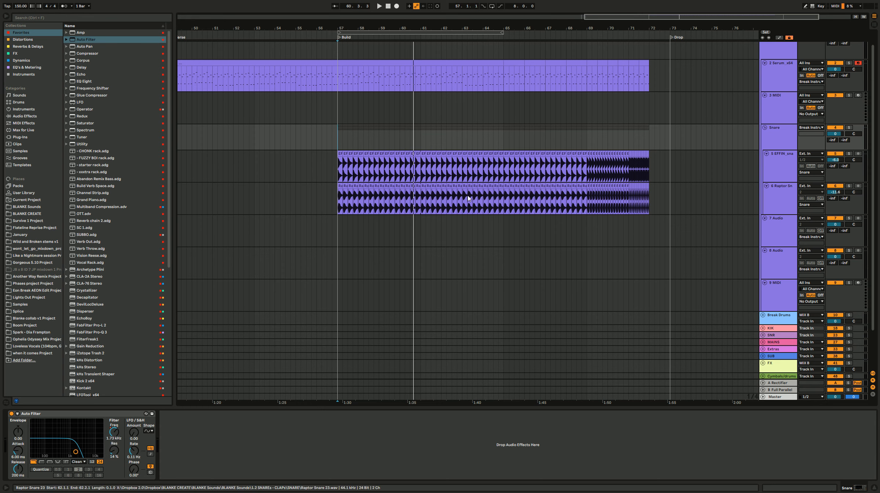
scroll(449, 234, right, 2)
click(452, 233)
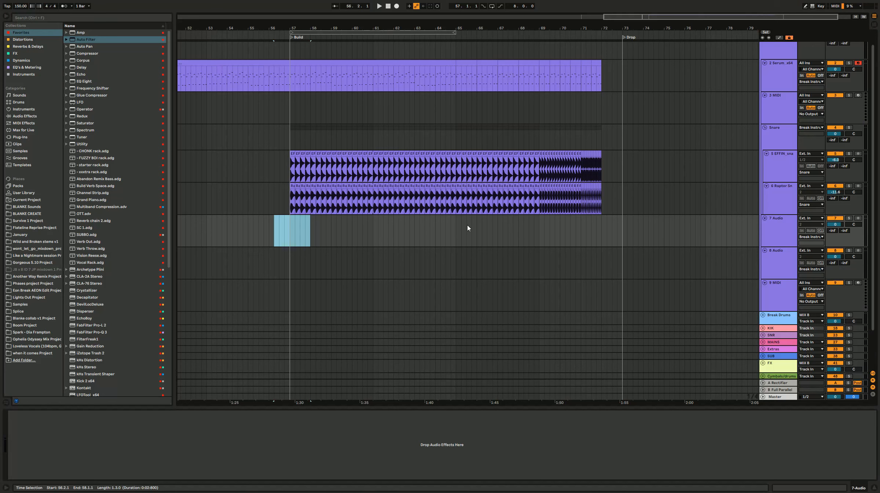
drag(467, 224, 447, 223)
drag(269, 233, 305, 229)
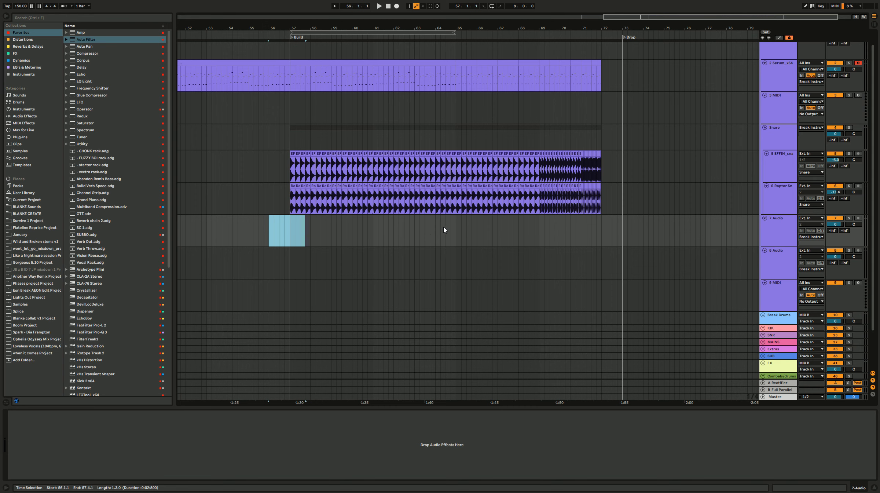
drag(445, 227, 461, 228)
drag(534, 238, 623, 231)
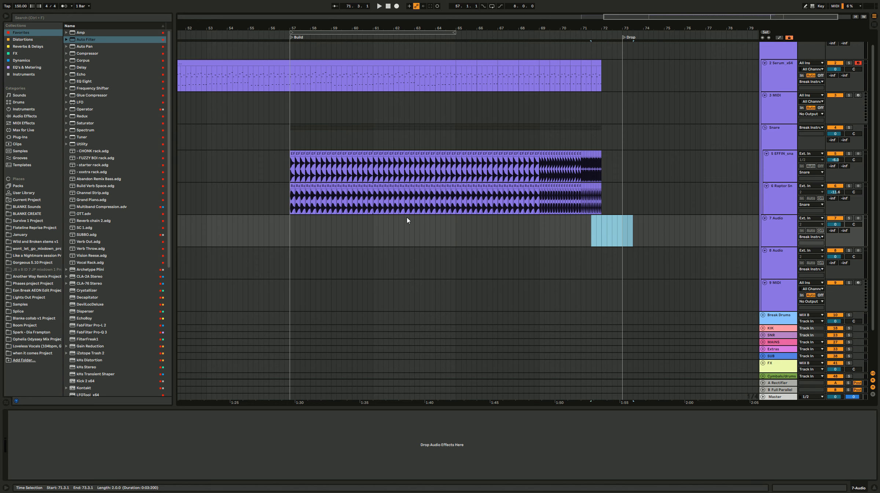
click(281, 237)
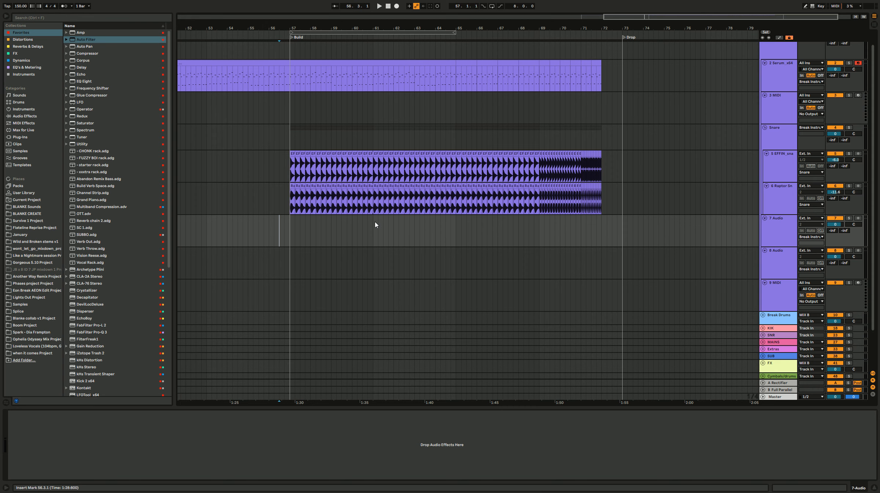
click(291, 236)
click(457, 235)
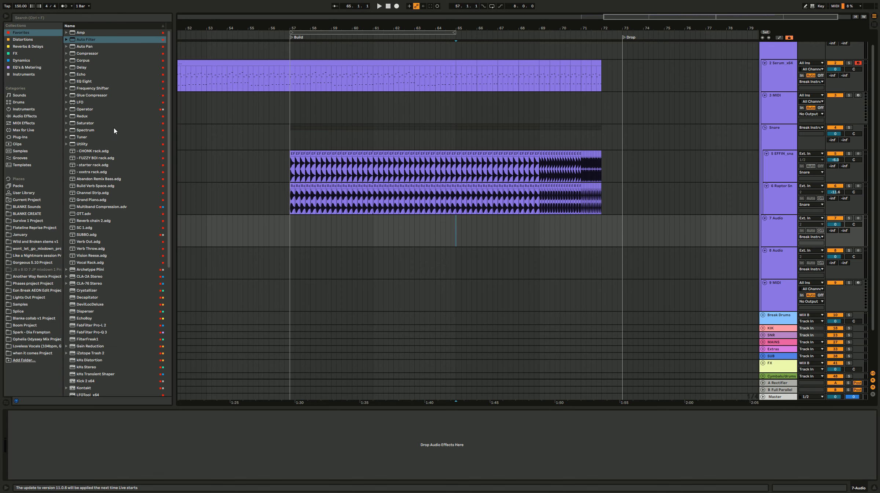
Step: Open the 1.1 KICKs folder within the BLANKE Sounds sample library
click(26, 208)
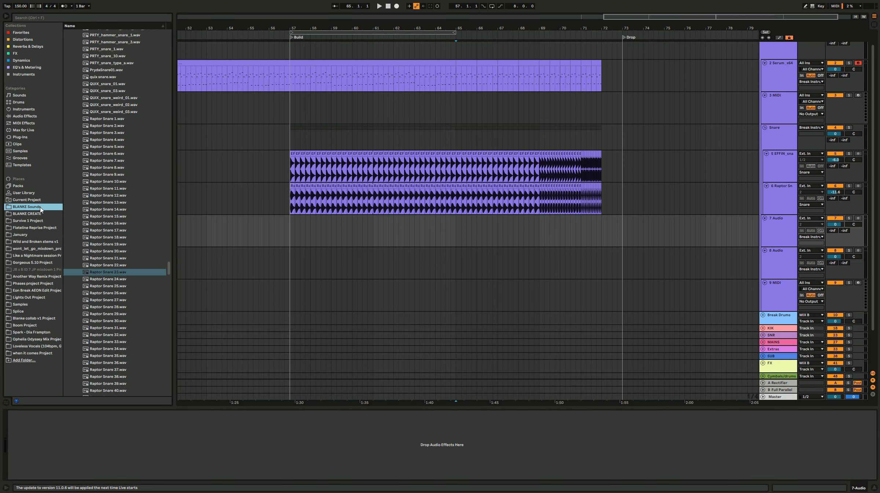
scroll(163, 236, up, 20)
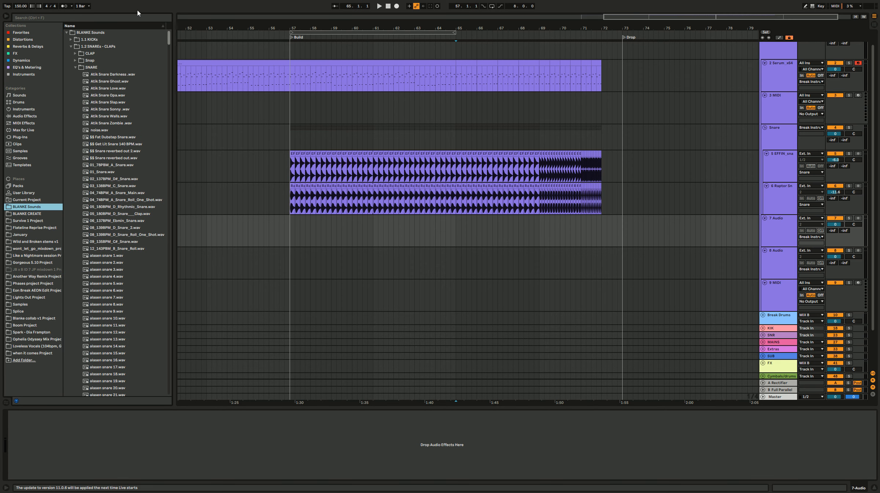
click(107, 39)
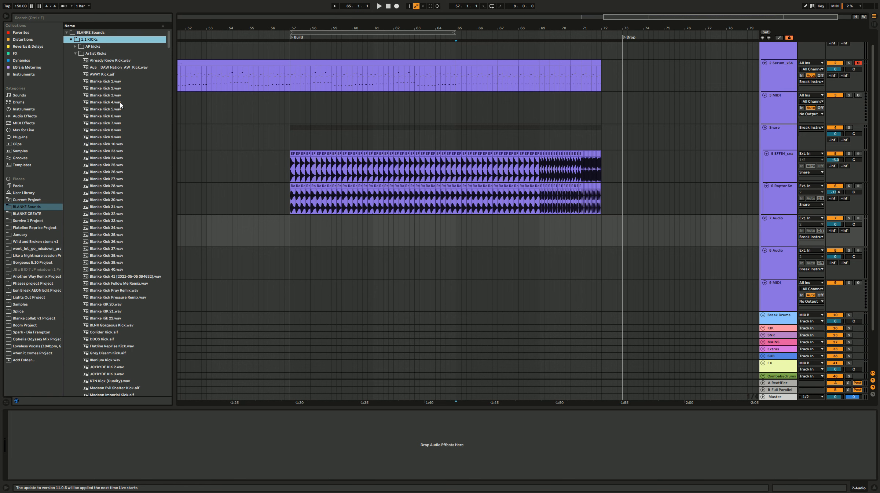
Step: Audition several artist kick samples and place Blanke Kick Pray Remix.wav on the 7 Audio track at bar 65
click(120, 104)
click(122, 88)
click(128, 254)
click(130, 290)
click(131, 282)
click(137, 277)
click(134, 297)
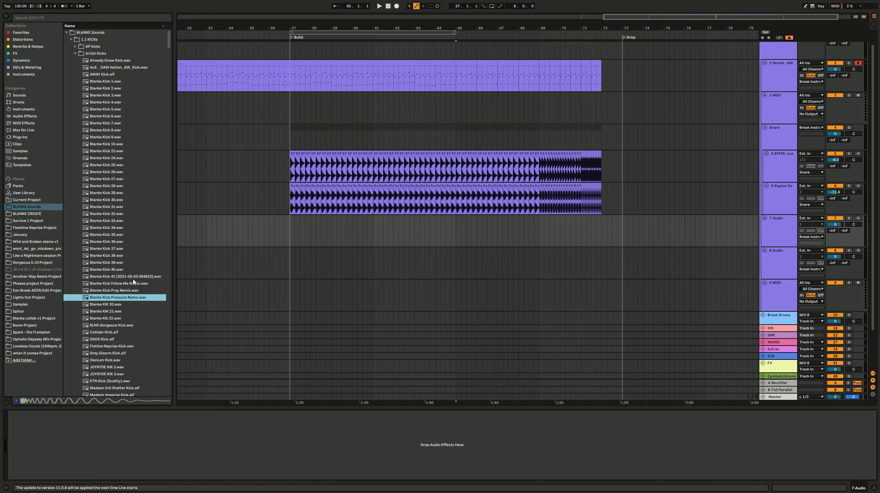
click(133, 278)
click(122, 283)
click(124, 291)
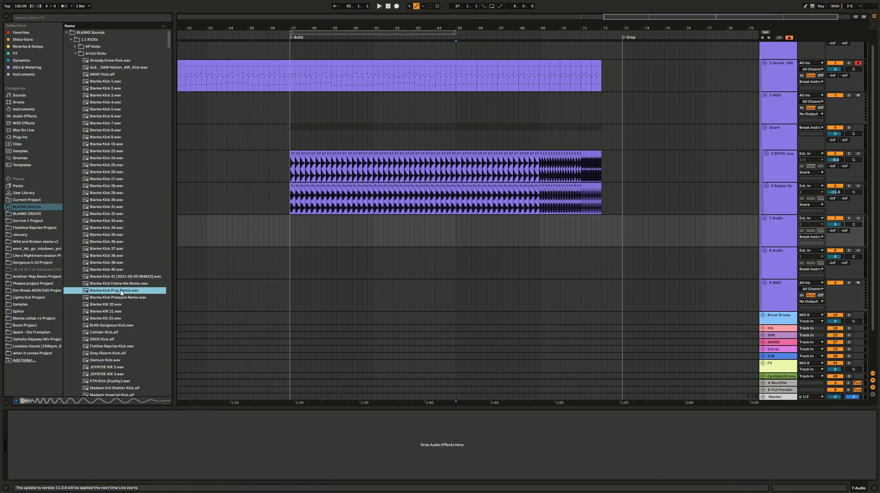
drag(323, 239, 456, 234)
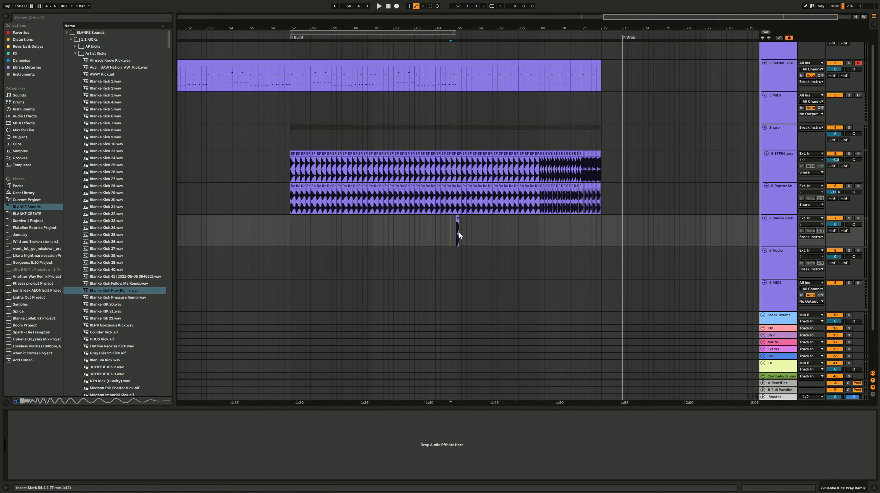
Step: Play the build from shortly before the kick and lower the kick track's volume to -5.0 dB
scroll(496, 239, up, 3)
click(353, 236)
key(space)
drag(839, 225, 840, 235)
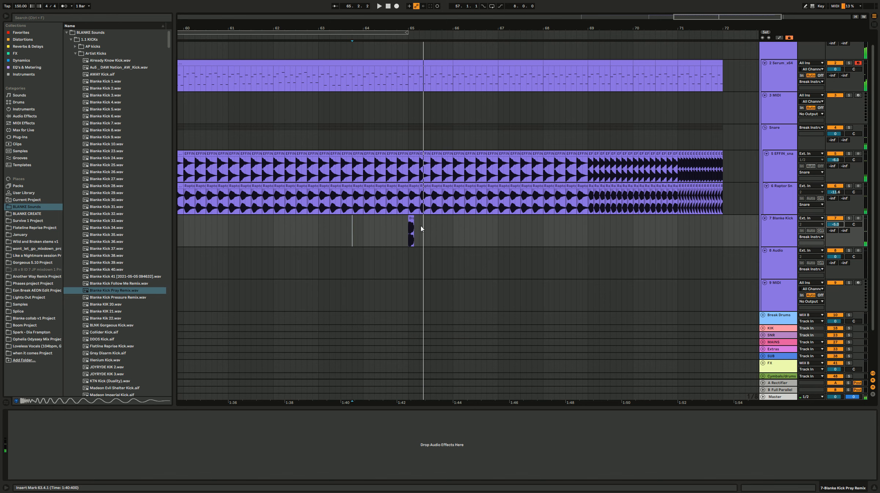
Step: Select one beat containing the kick and duplicate it so a kick hits every beat from bar 65 to bar 69
drag(422, 228, 410, 226)
key(ctrl+d)
key(ctrl+d)
key(ctrl+d)
key(ctrl+d)
key(ctrl+d)
key(ctrl+d)
key(ctrl+d)
key(ctrl+d)
key(ctrl+d)
key(ctrl+d)
key(ctrl+d)
key(ctrl+d)
key(ctrl+d)
key(ctrl+d)
key(ctrl+d)
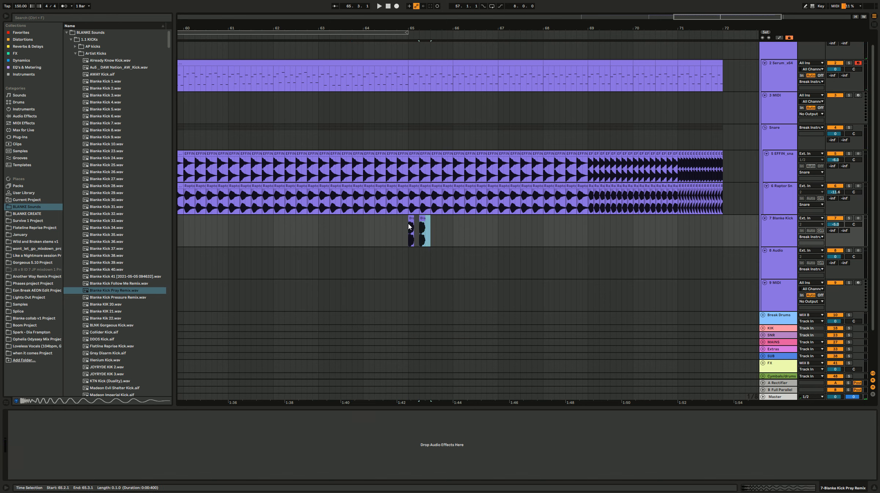
Step: Duplicate a half-beat kick slice so the kick hits on every eighth note from bar 69 to bar 71
drag(591, 239, 594, 237)
key(ctrl+d)
key(ctrl+d)
key(ctrl+d)
key(ctrl+d)
key(ctrl+d)
key(ctrl+d)
key(ctrl+d)
key(ctrl+d)
key(ctrl+d)
key(ctrl+d)
key(ctrl+d)
key(ctrl+d)
key(ctrl+d)
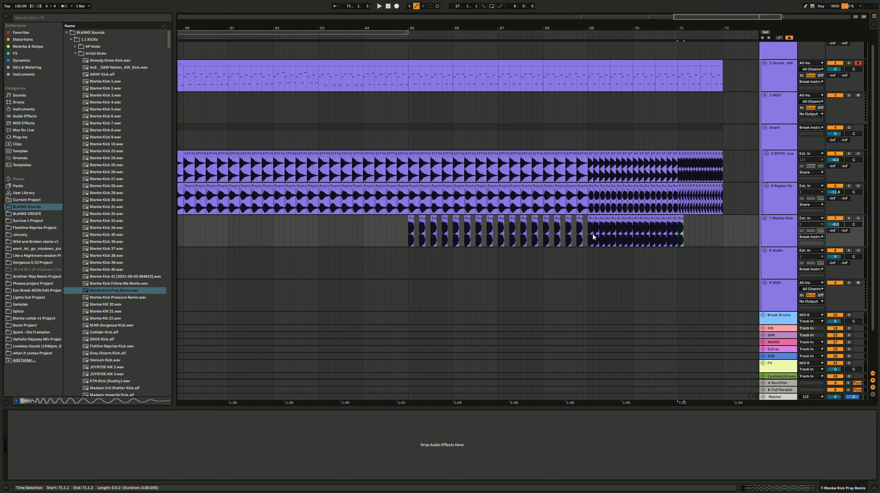
Step: Duplicate a sixteenth-note kick slice to fill the kick track from bar 71 to bar 72
scroll(681, 239, up, 5)
drag(681, 238, 687, 237)
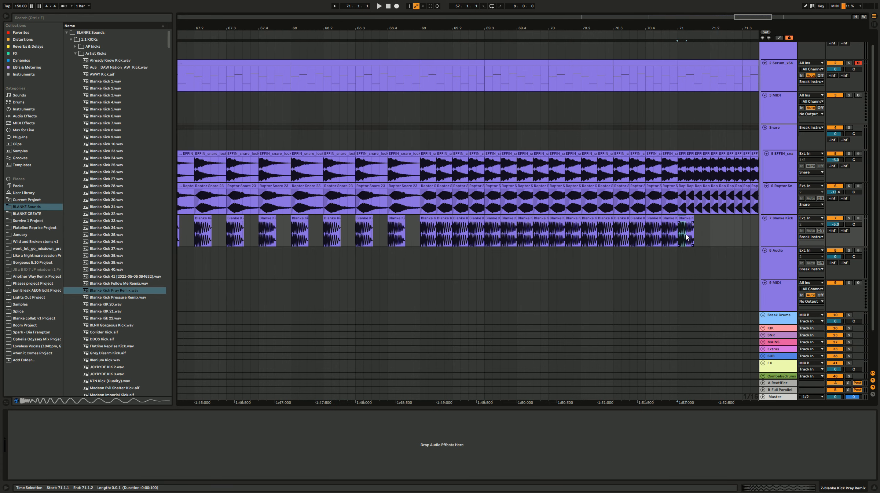
key(ctrl+d)
key(ctrl+d)
scroll(687, 236, down, 3)
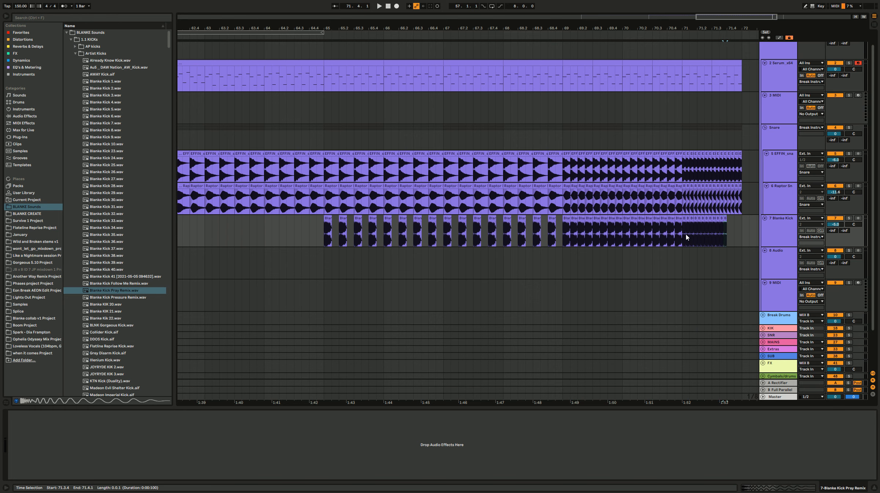
Step: Play the kick roll from just before bar 65 and lower the kick track's volume slightly
click(311, 233)
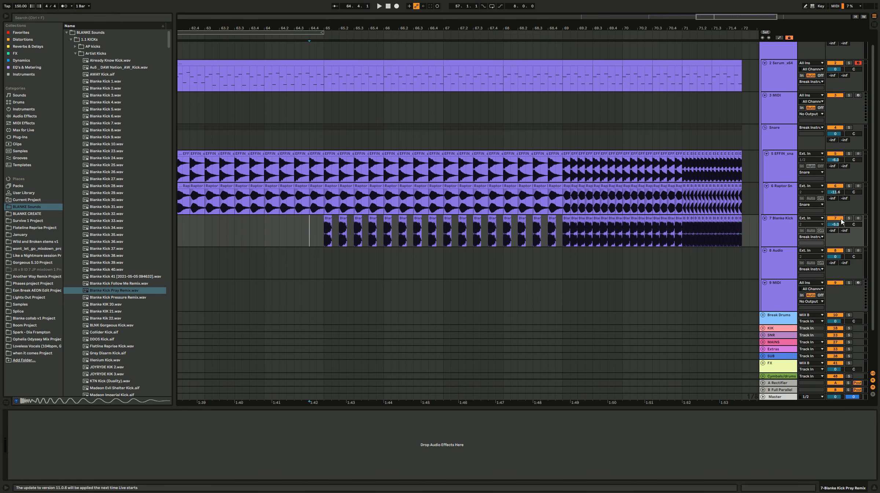
key(space)
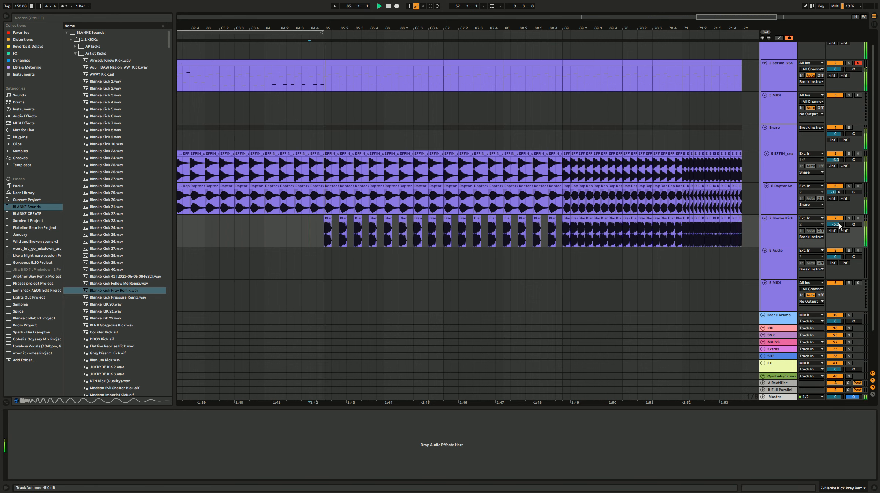
drag(840, 224, 840, 228)
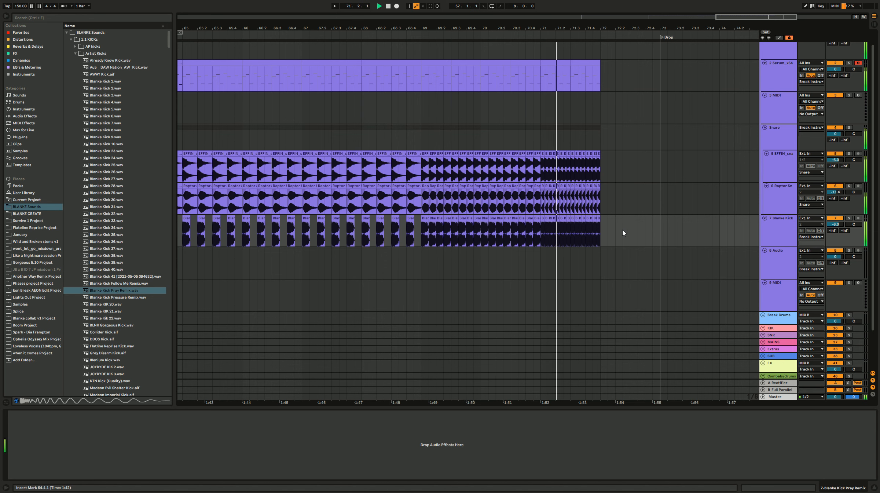
Step: Delete the fast kicks after the first hit of bar 69 and duplicate one-beat kicks from there up to bar 71
drag(622, 230, 443, 238)
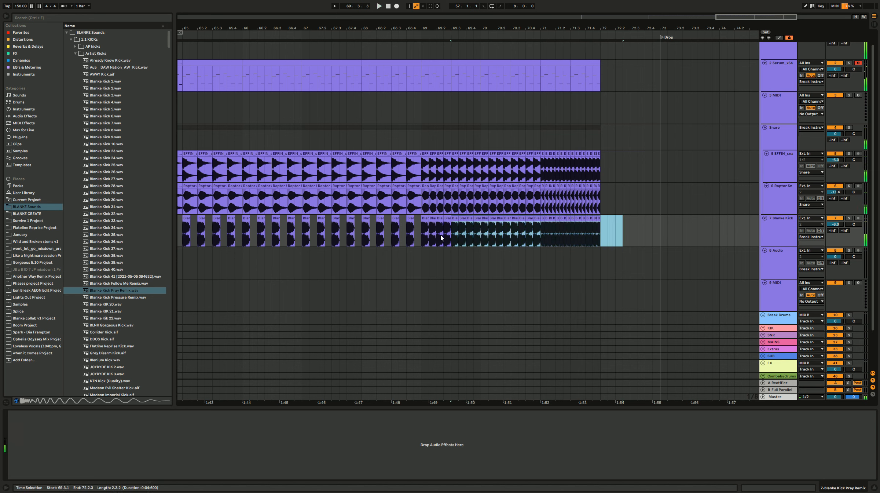
key(Delete)
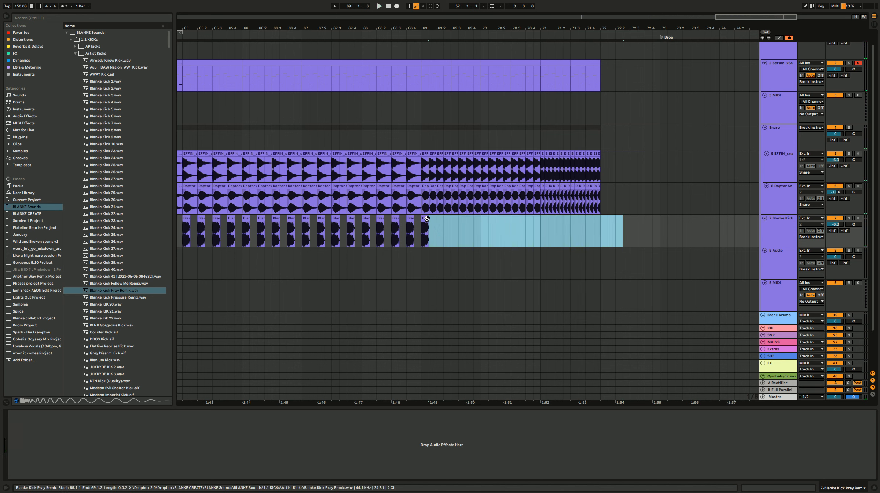
click(435, 218)
drag(436, 219, 427, 227)
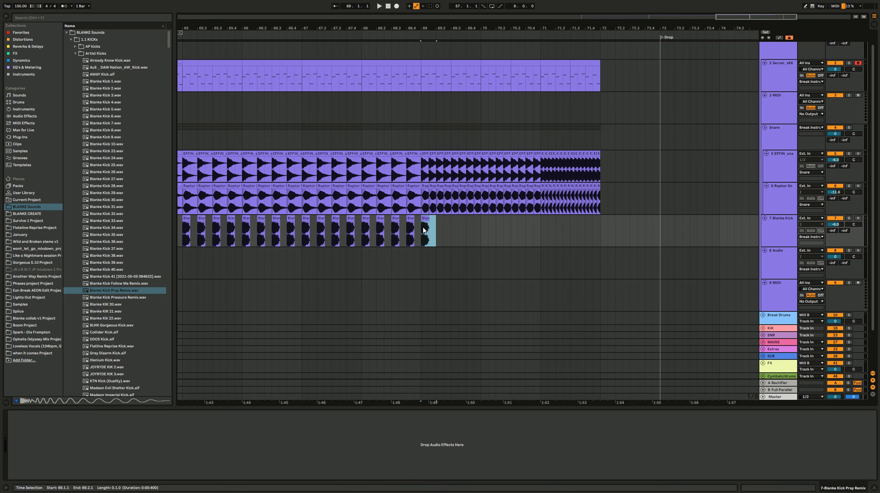
key(ctrl+d)
key(ctrl+d)
key(ctrl+d)
key(ctrl+d)
key(ctrl+d)
key(ctrl+d)
key(ctrl+d)
key(ctrl+d)
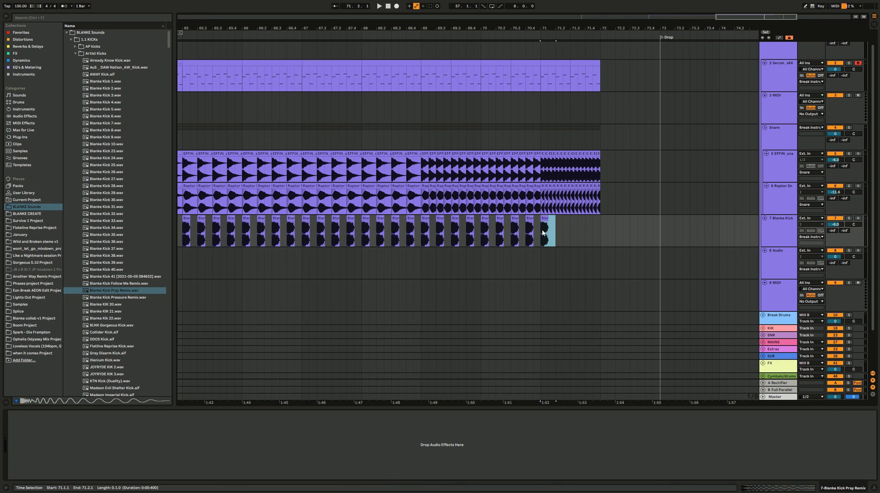
Step: Duplicate a half-beat kick slice so the kick hits on eighth notes from bar 71 to bar 72, and play it back
key(ctrl+d)
key(ctrl+d)
key(ctrl+d)
key(ctrl+d)
key(ctrl+d)
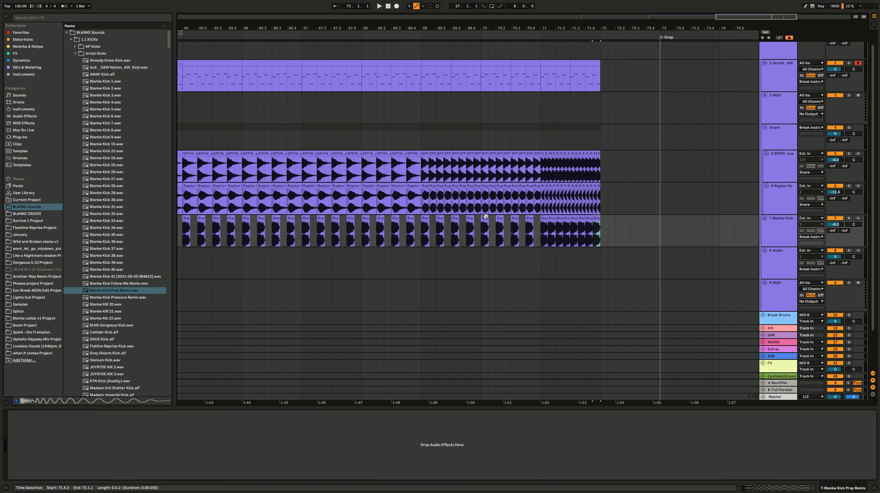
key(ctrl+z)
click(317, 236)
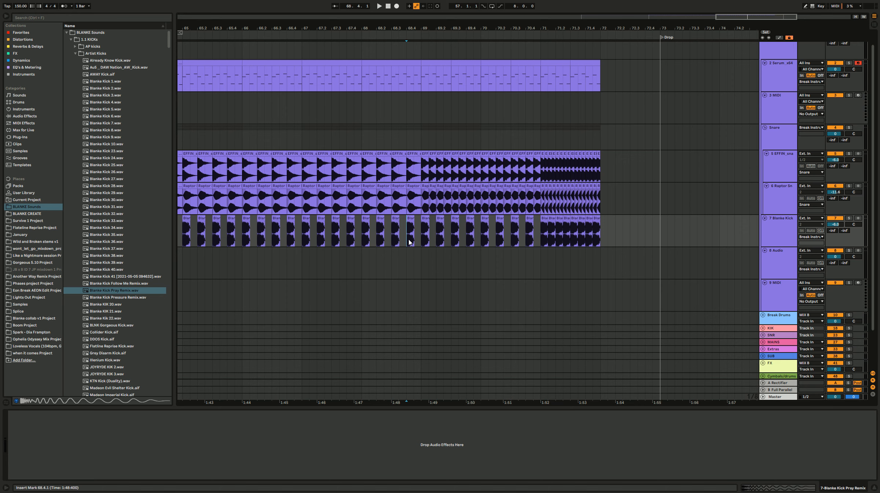
key(space)
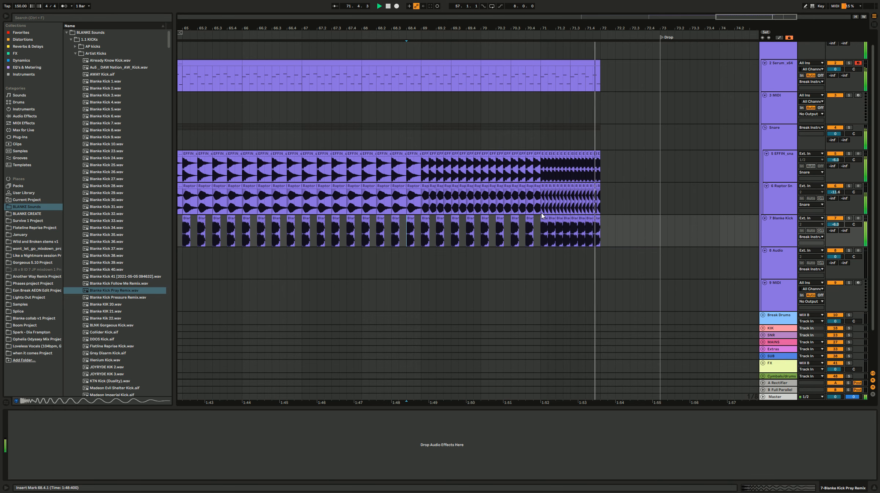
Step: Replace the kicks in the second half of bar 71 with sixteenth-note kick slices up to bar 72
scroll(601, 254, up, 2)
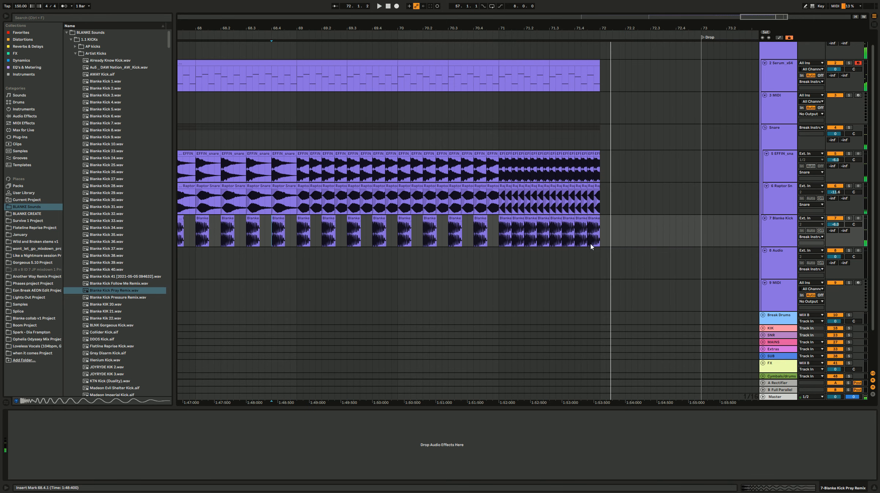
key(space)
click(563, 235)
drag(499, 237, 508, 236)
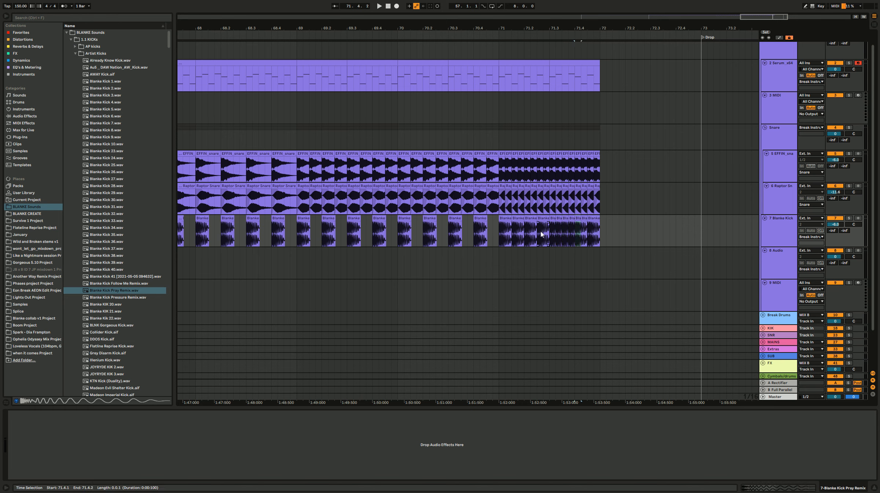
Step: Play the kick and snare rolls from about bar 68.4 to check the accelerating ending
click(278, 235)
key(space)
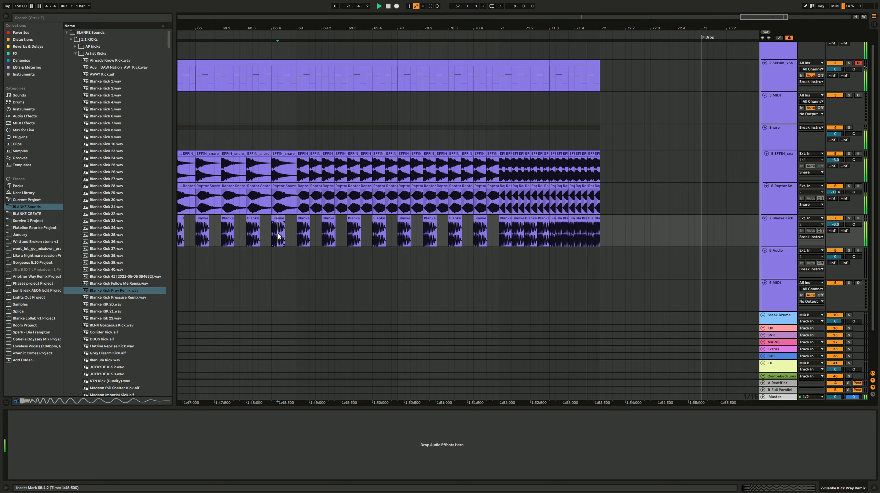
scroll(436, 212, down, 3)
key(space)
scroll(442, 228, left, 3)
click(442, 230)
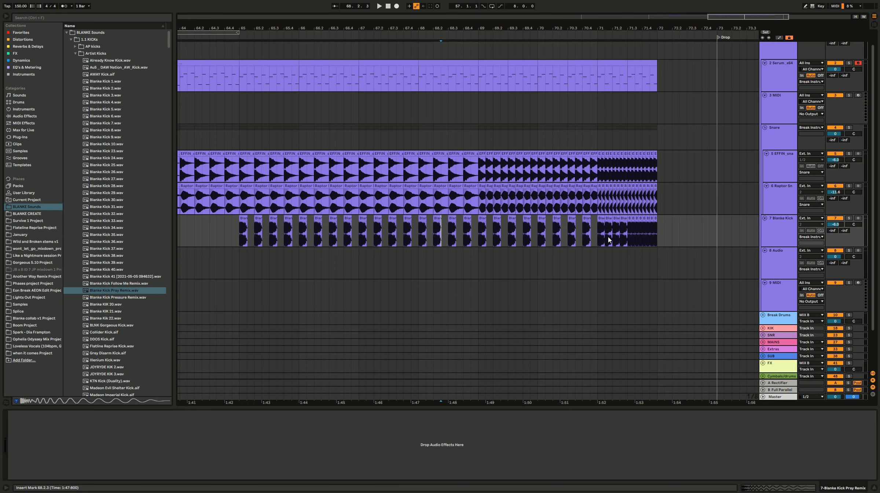
Step: Replay the kick and snare rolls from about bar 68.2 to review the rhythm
scroll(605, 241, up, 3)
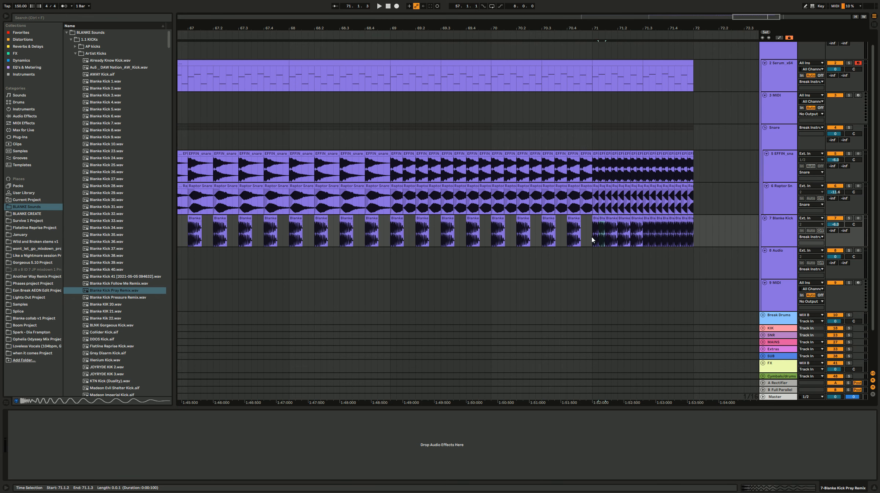
scroll(591, 238, down, 2)
drag(425, 201, 553, 204)
drag(590, 226, 415, 227)
click(378, 227)
key(space)
scroll(381, 231, down, 3)
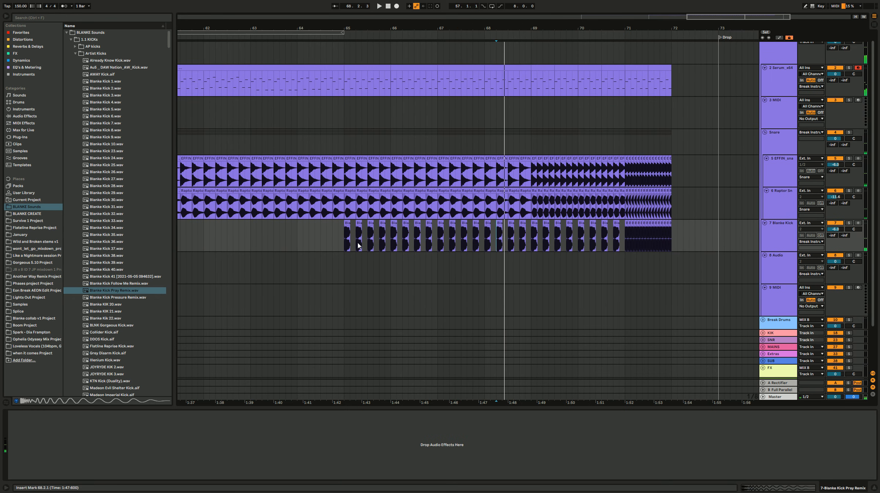
key(space)
Step: Replace the kicks between bars 65.2 and 71 with a syncopated pattern duplicated from a three-sixteenth kick slice, and play it back
drag(624, 243, 355, 232)
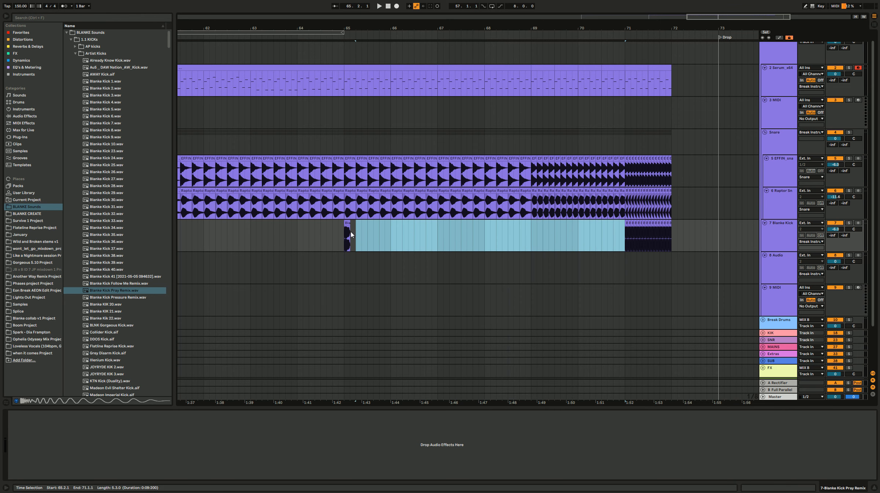
scroll(351, 234, up, 3)
click(341, 244)
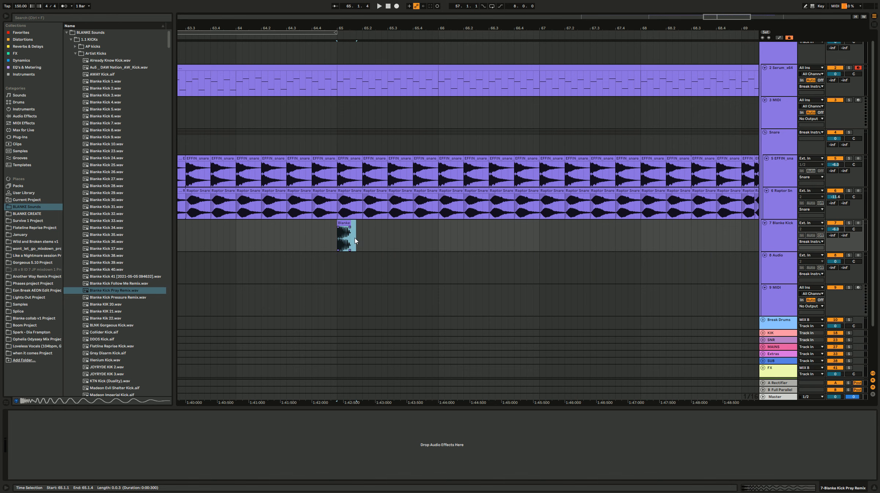
key(ctrl+d)
key(ctrl+d)
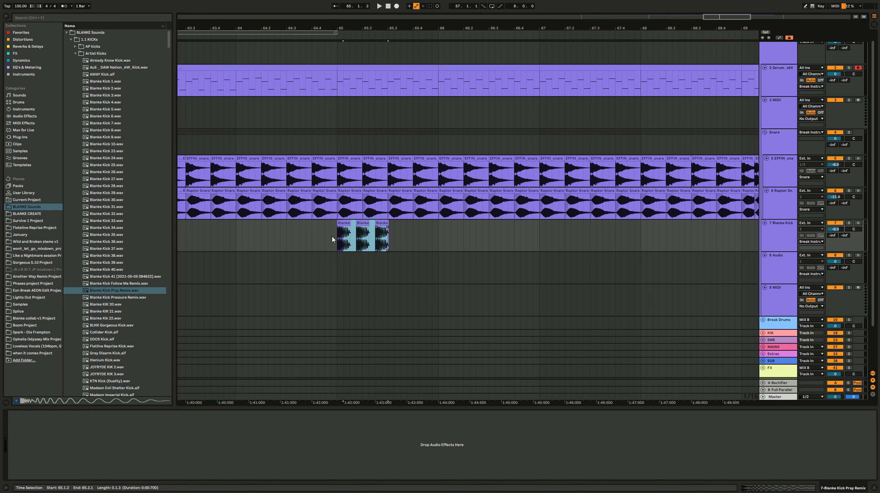
key(ctrl+d)
key(ctrl+d)
key(ctrl+d)
click(337, 235)
key(space)
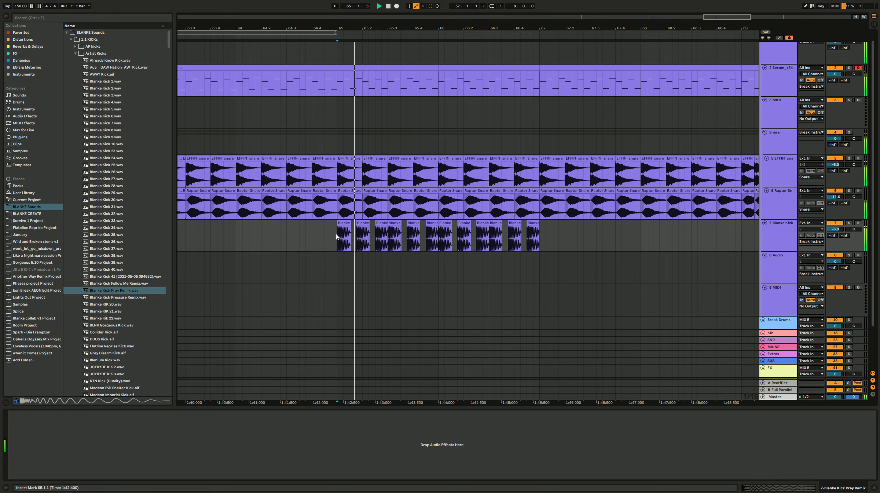
scroll(543, 240, down, 2)
scroll(521, 240, right, 3)
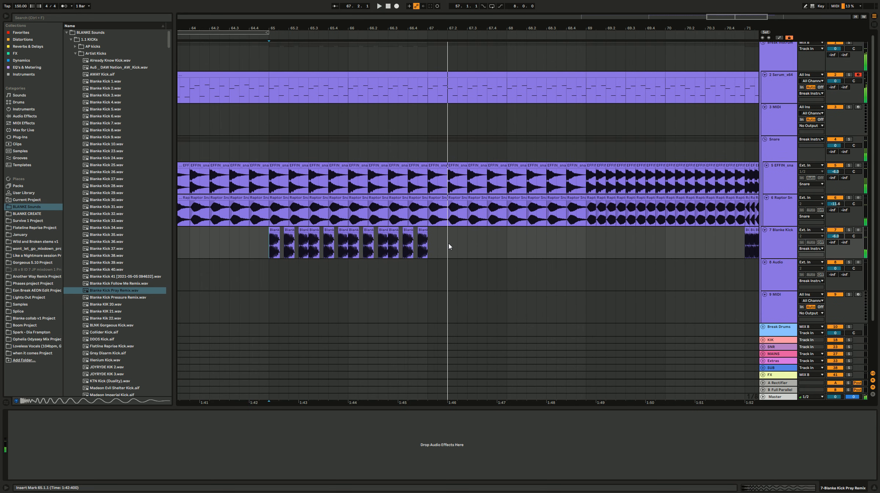
Step: Undo the syncopated kicks and duplicate the one-beat kick from bar 65 up to bar 71
key(ctrl+z)
key(ctrl+z)
key(ctrl+z)
drag(290, 242, 273, 244)
key(ctrl+d)
key(ctrl+d)
key(ctrl+d)
key(ctrl+d)
key(ctrl+d)
key(ctrl+d)
key(ctrl+d)
key(ctrl+d)
key(ctrl+d)
key(ctrl+d)
key(ctrl+d)
key(ctrl+d)
key(ctrl+d)
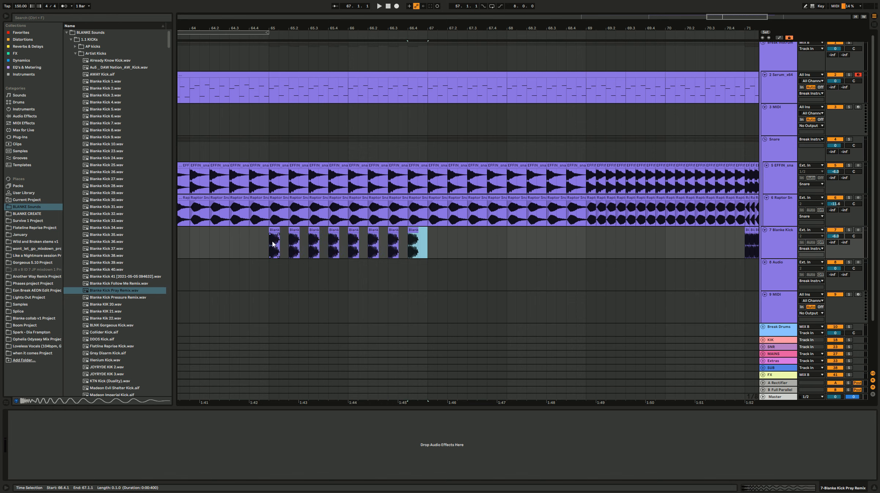
key(ctrl+d)
key(ctrl+d)
key(ctrl+d)
key(ctrl+d)
key(ctrl+d)
key(ctrl+d)
key(ctrl+d)
key(ctrl+d)
key(ctrl+d)
key(ctrl+d)
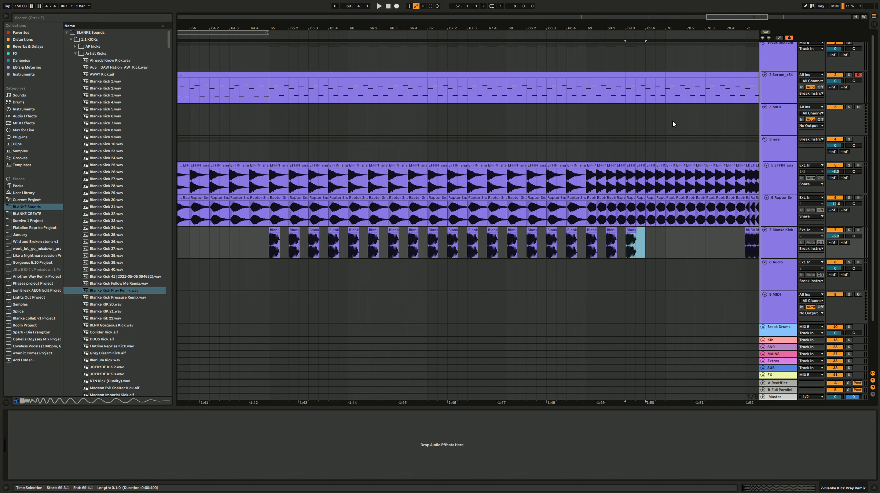
scroll(498, 151, down, 3)
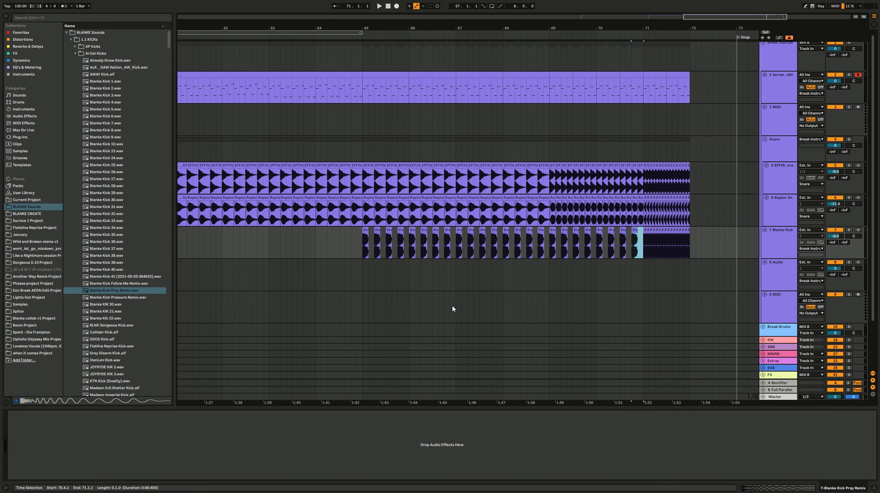
Step: Collapse the Artist Kicks folder in the browser
click(351, 258)
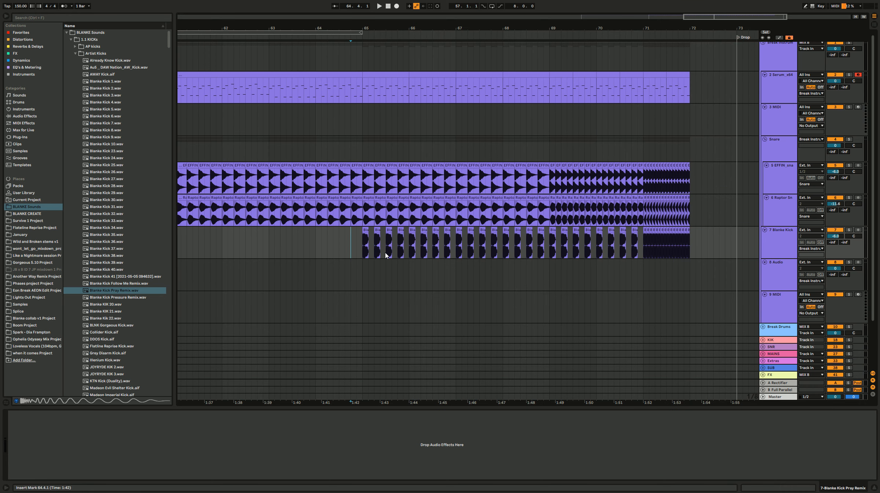
click(74, 53)
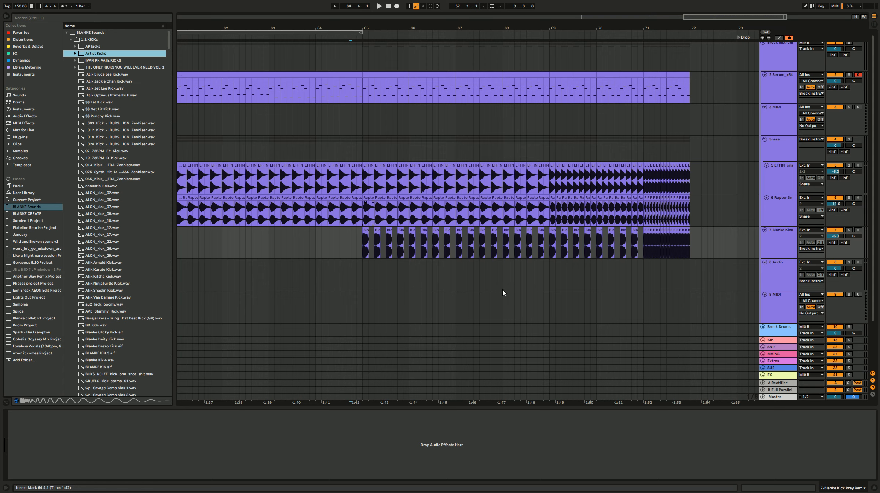
scroll(402, 238, left, 3)
scroll(551, 266, down, 3)
scroll(548, 266, right, 3)
click(406, 224)
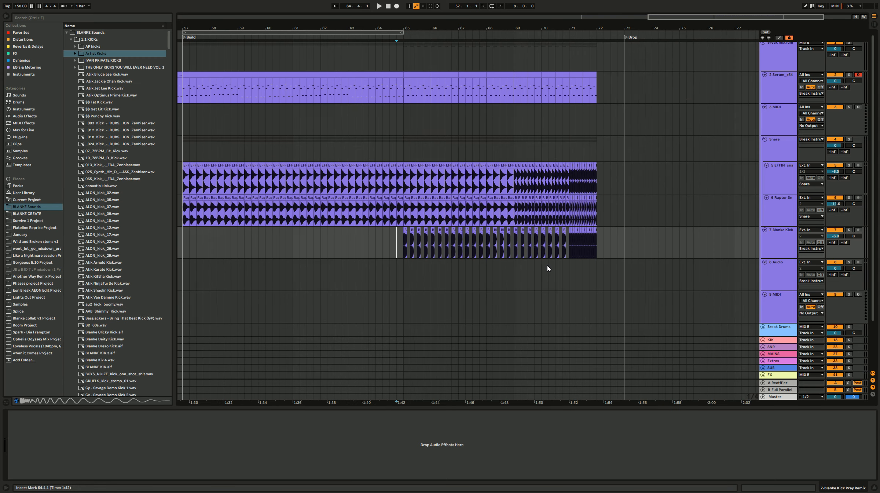
Step: Add a Compressor from the Favorites collection after the Delay on the Serum_x64 track
click(407, 255)
click(399, 90)
click(406, 252)
click(401, 251)
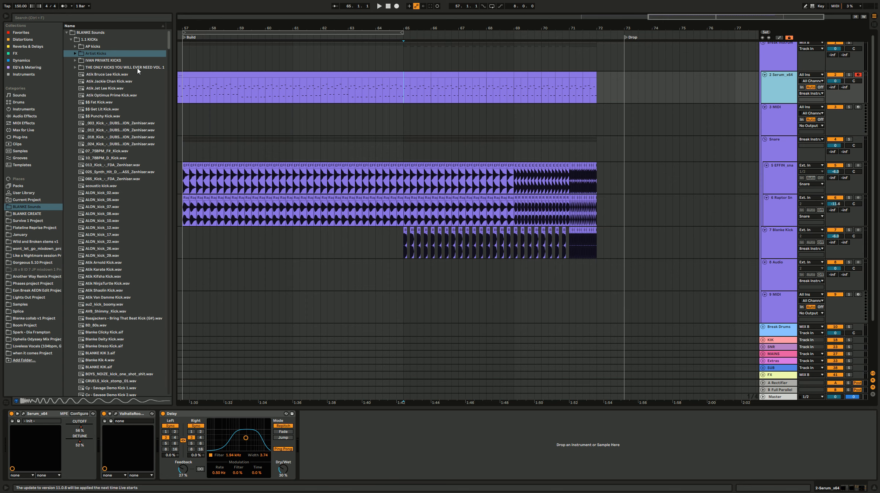
click(21, 33)
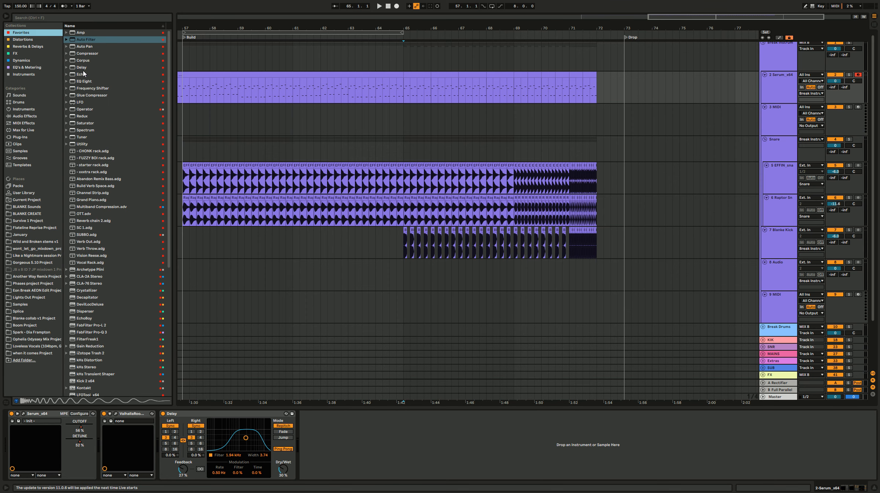
click(85, 54)
key(Return)
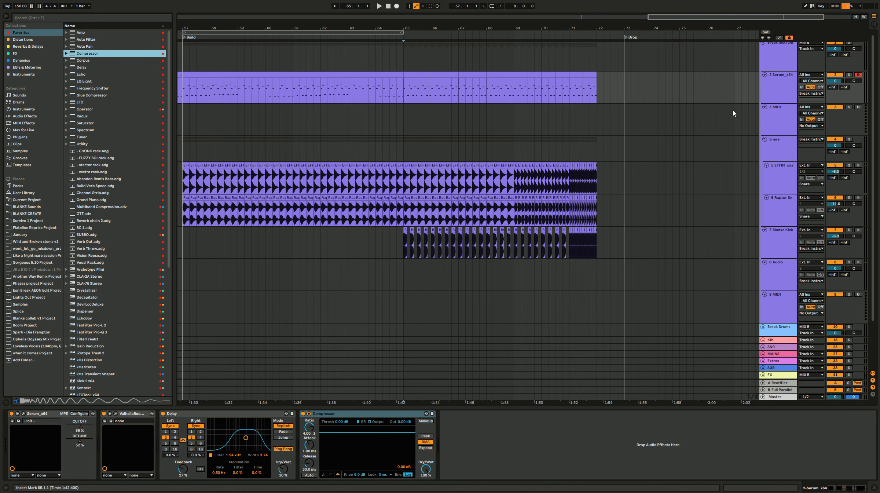
Step: Duplicate the Blanke Kick track above the Break Instruments group, rename the copy SC1 and mute it
drag(781, 227, 774, 51)
scroll(783, 80, up, 1)
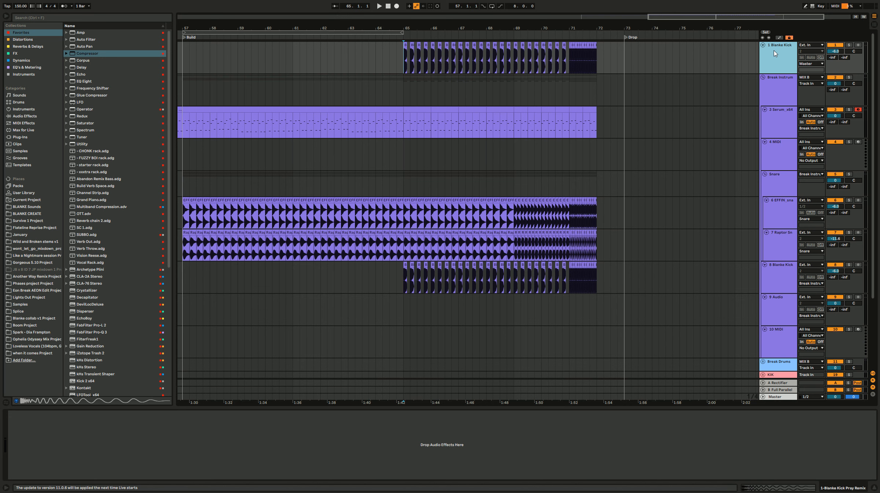
text(1)
key(Return)
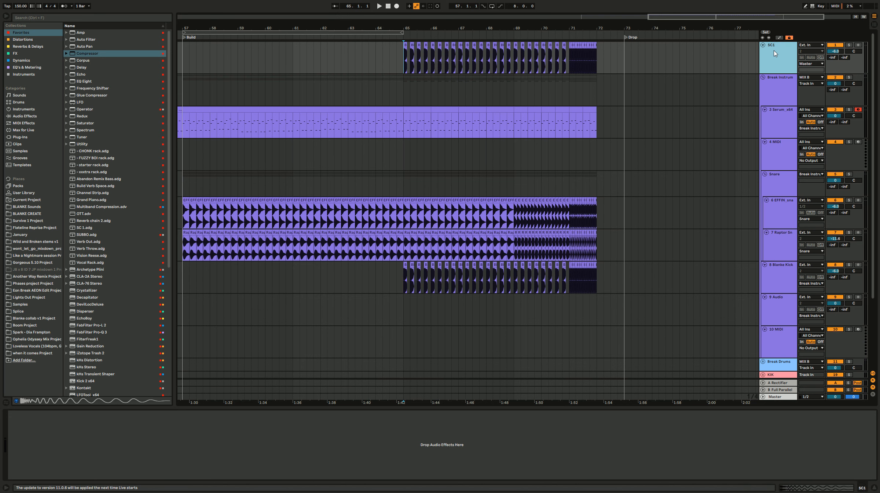
Step: Enable sidechain on the Serum track's Compressor with SC1 as the audio source, and set the ratio to about 5.73:1
click(785, 127)
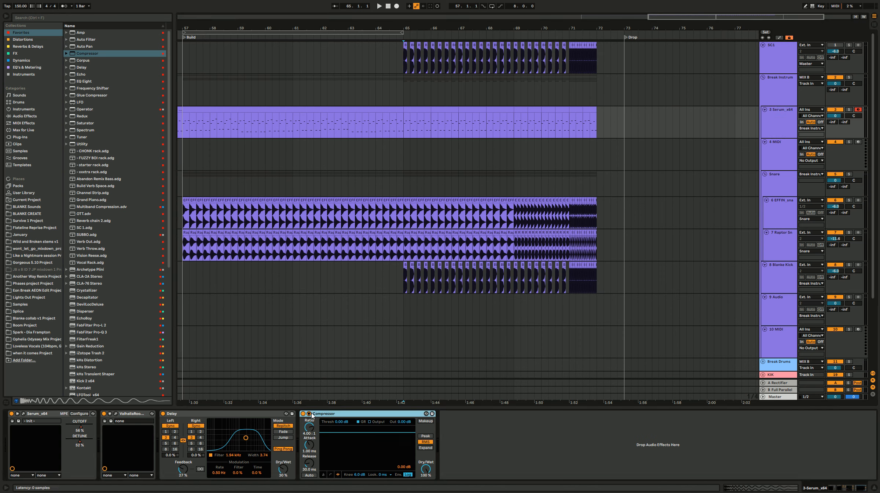
click(309, 414)
click(320, 421)
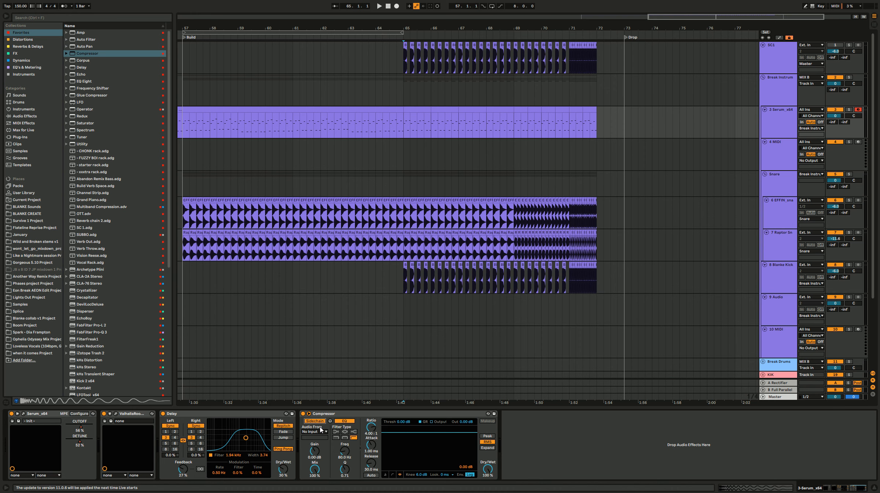
click(321, 430)
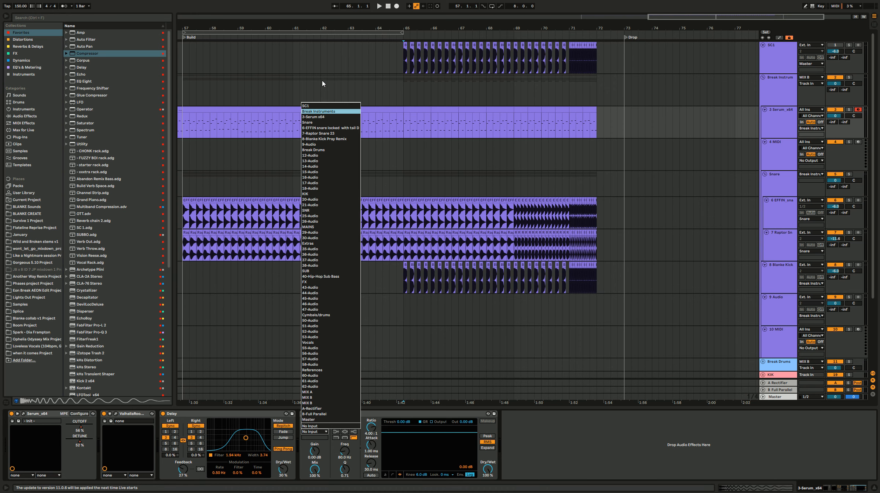
click(319, 106)
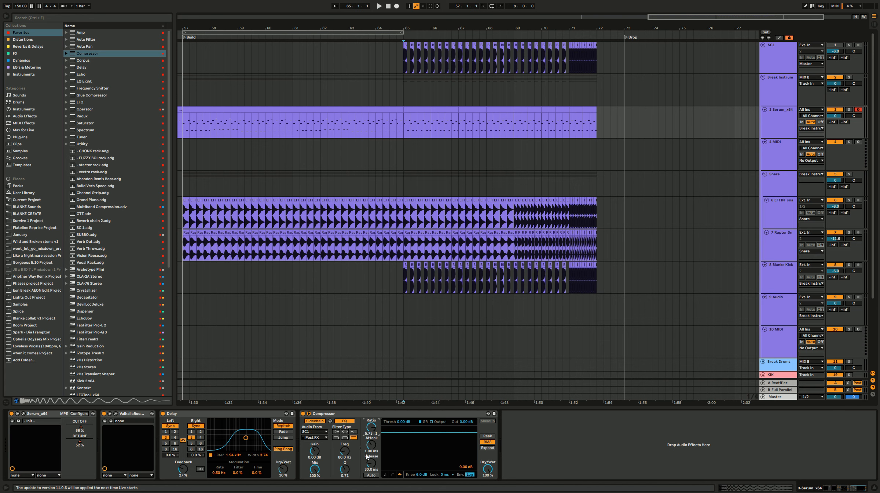
Step: Shorten all the SC1 kick clips between bars 65 and 72 into very brief trigger hits
mouse_move(400, 52)
mouse_down()
mouse_move(616, 61)
mouse_move(603, 48)
mouse_up()
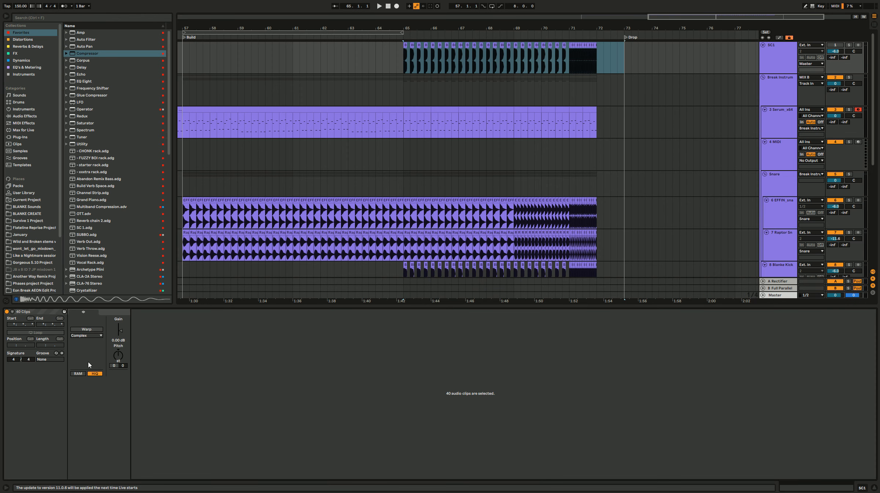
click(405, 128)
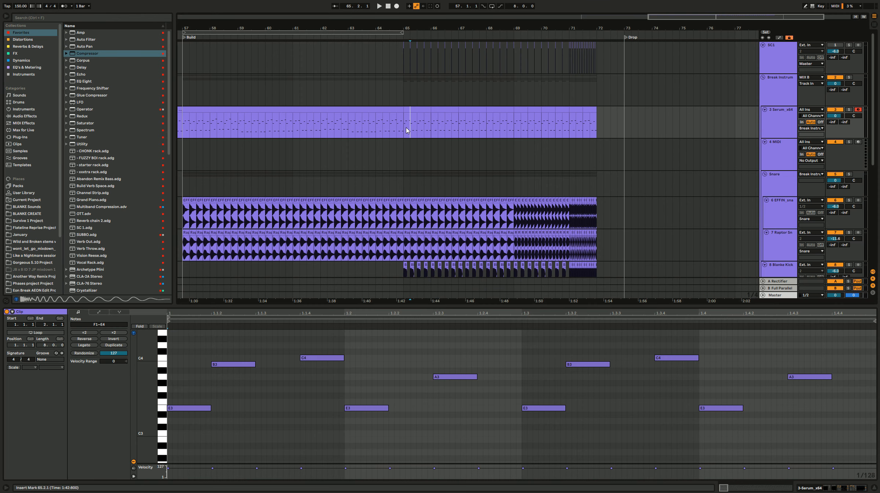
Step: Play the build from bar 65 and lower the Serum Compressor's threshold to about -29.4 dB
click(779, 123)
key(space)
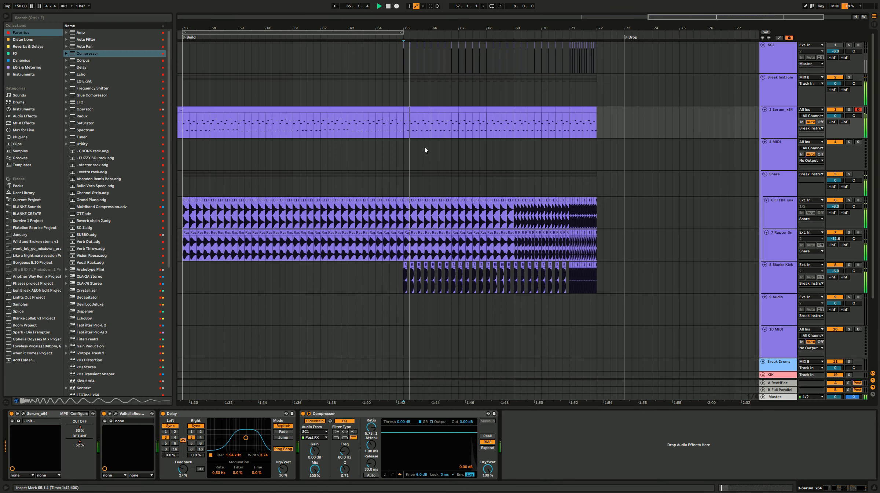
key(space)
drag(408, 433, 408, 460)
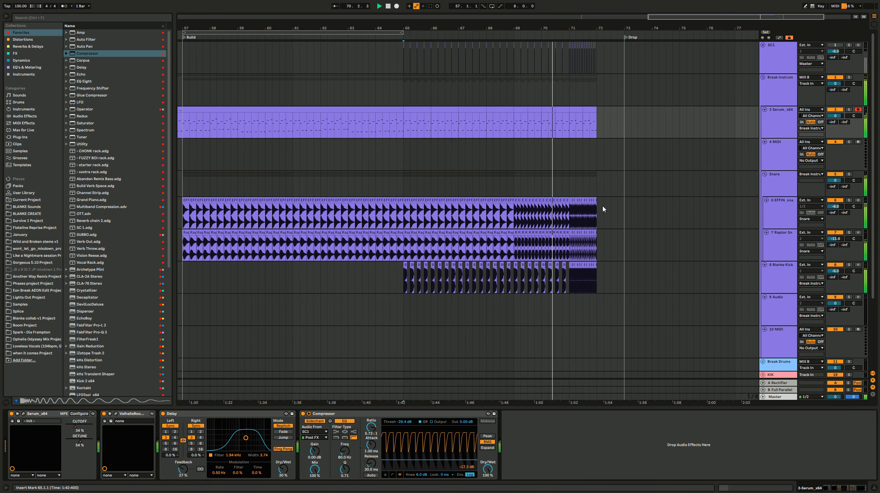
scroll(602, 205, down, 2)
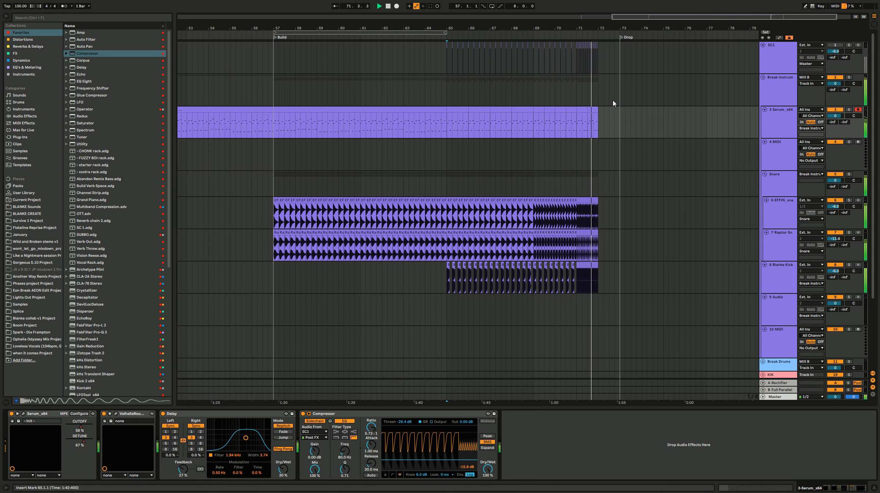
key(space)
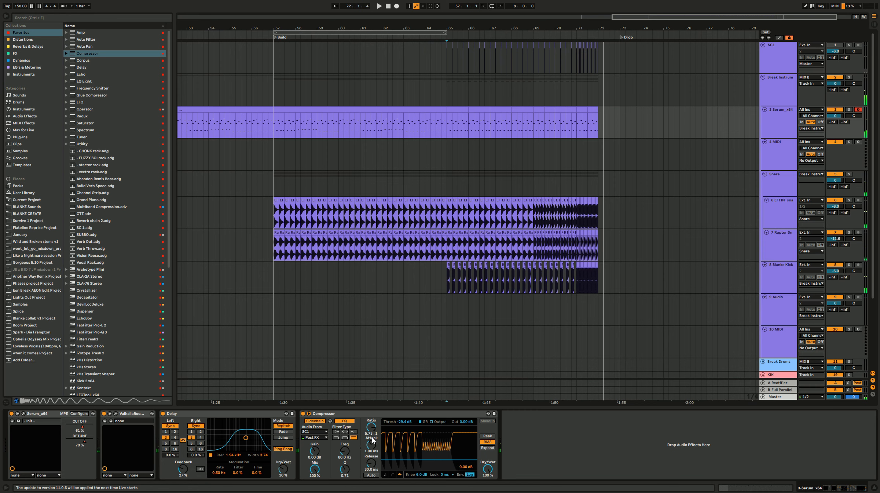
Step: Automate the Serum track's Compressor release down to about 4.96 ms from bar 71 to bar 72
key(a)
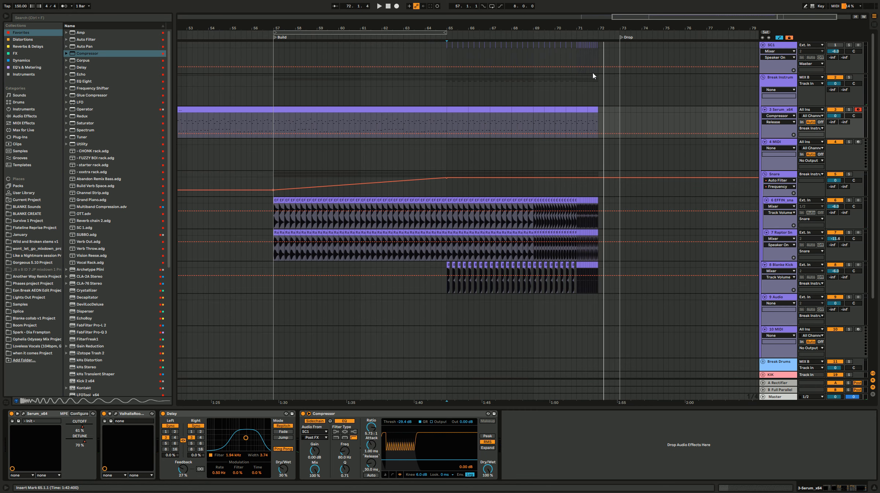
drag(588, 53, 601, 54)
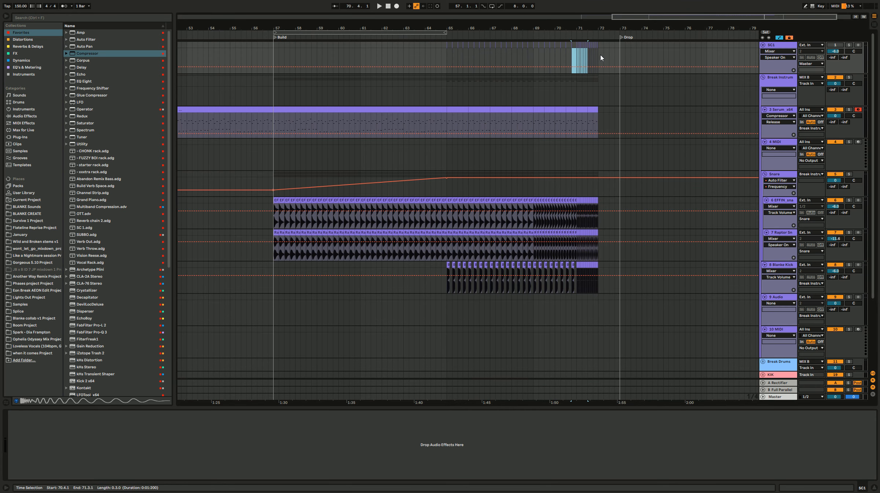
click(583, 67)
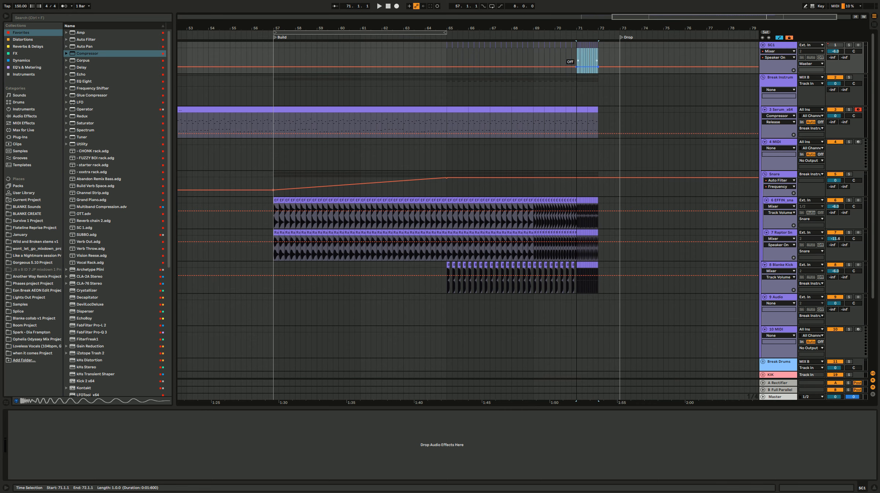
click(582, 115)
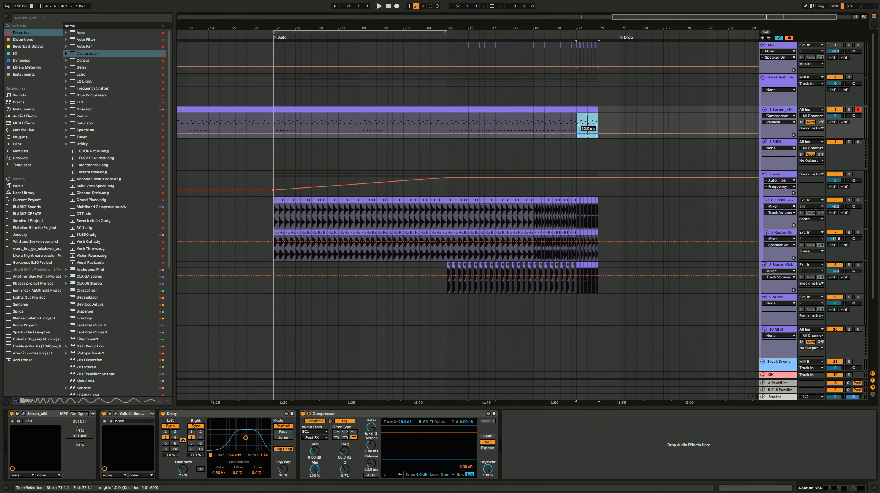
Step: Play the ending from bars 71 and 70 to check the sidechain, and lower the Compressor's threshold to about -34 dB
key(space)
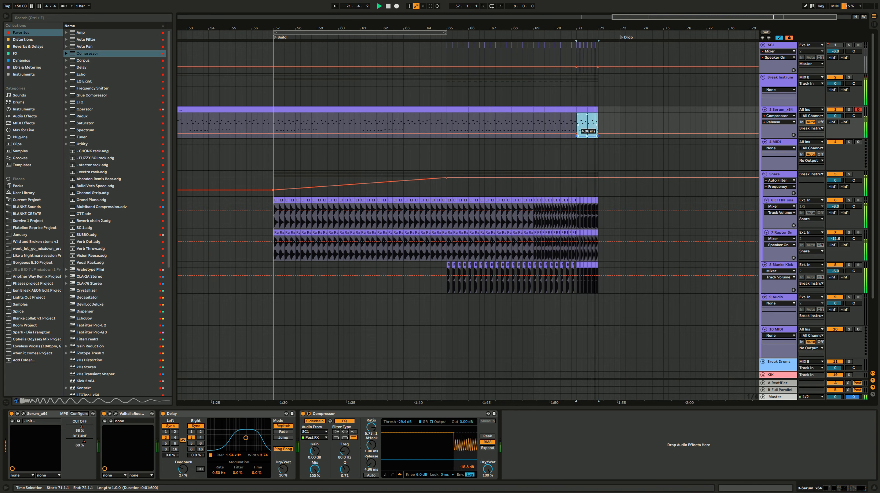
click(556, 120)
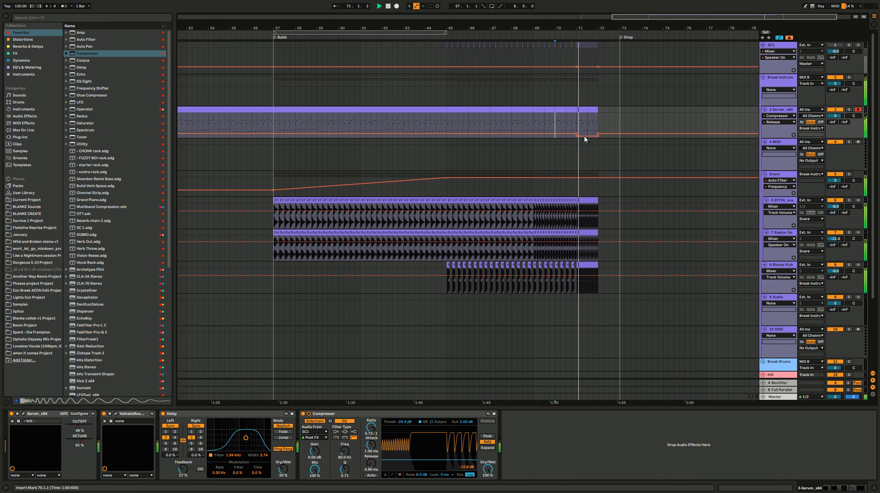
key(space)
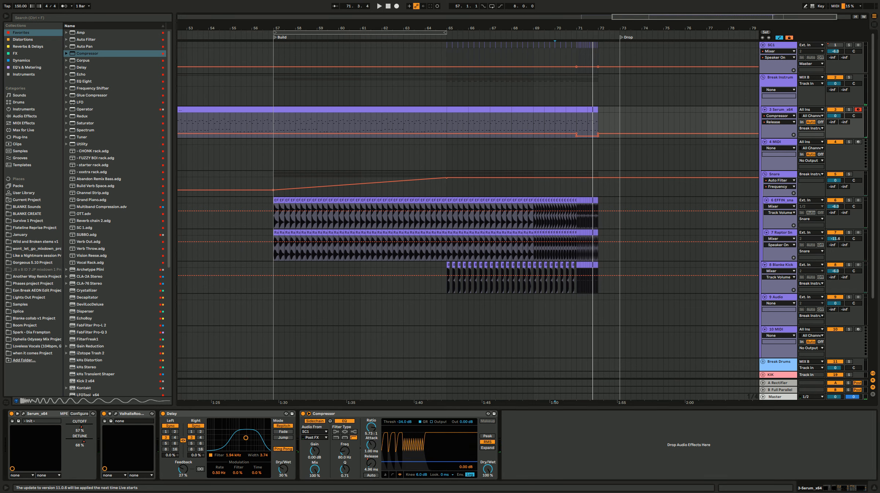
Step: Adjust the Serum Compressor's threshold to about -28.1 dB in the transfer curve view and start playback
drag(429, 460, 429, 463)
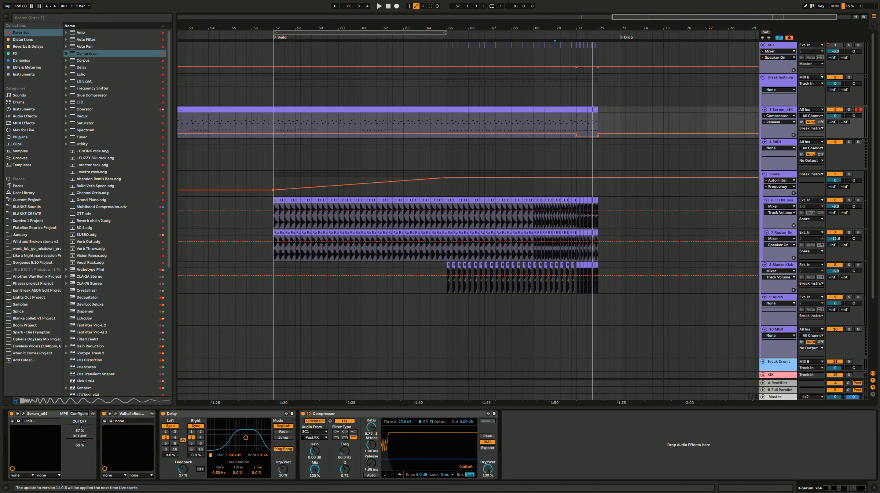
click(393, 475)
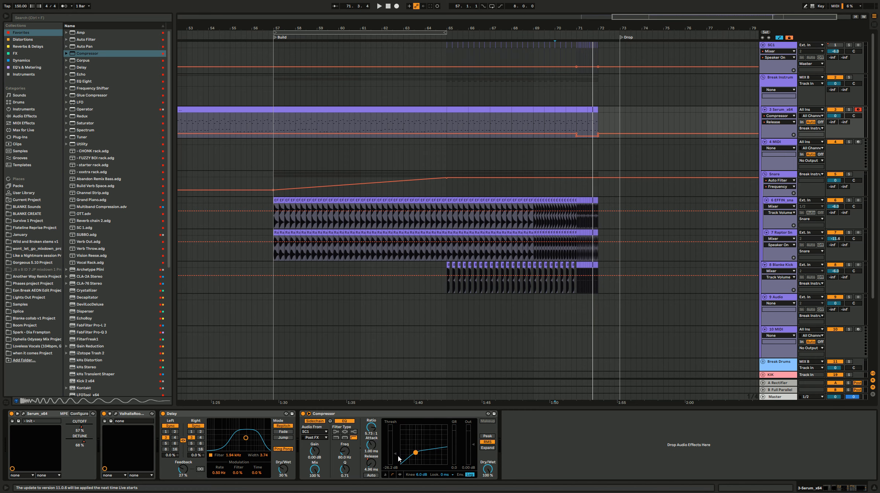
drag(416, 452, 415, 455)
key(space)
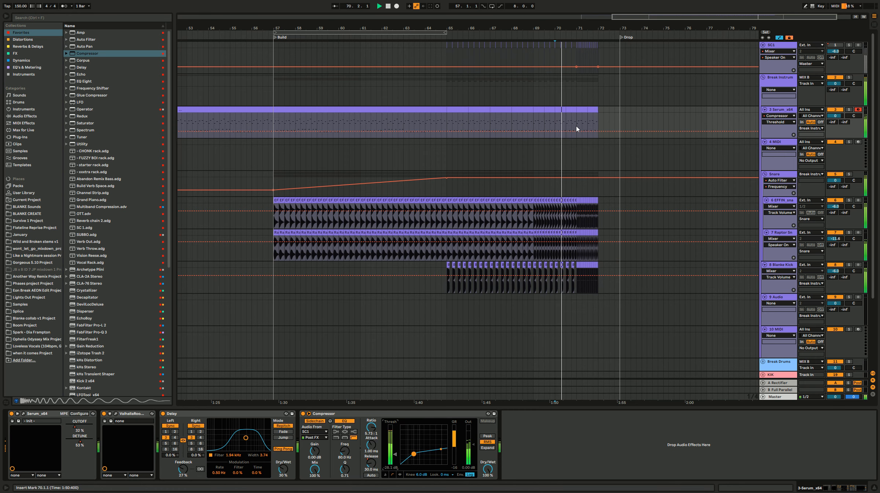
Step: Raise the Serum Compressor's threshold automation for bars 71 to 72 only, and hide the automation
drag(579, 128, 598, 127)
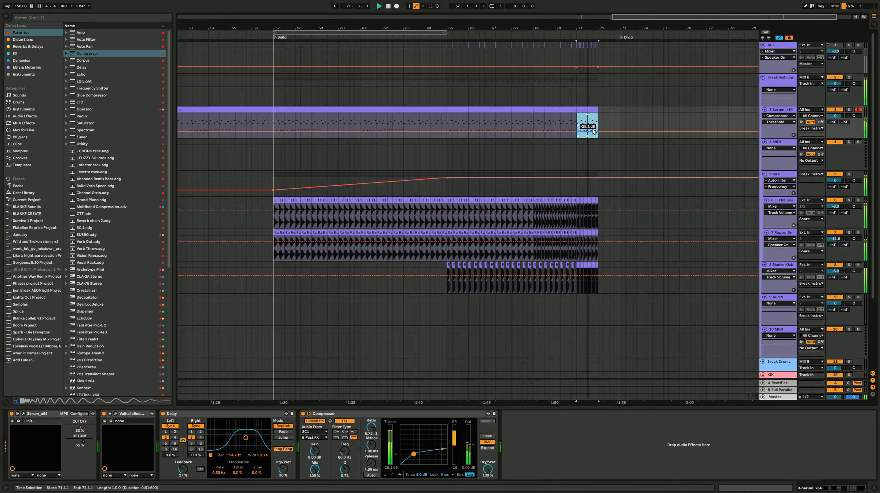
drag(595, 132, 594, 128)
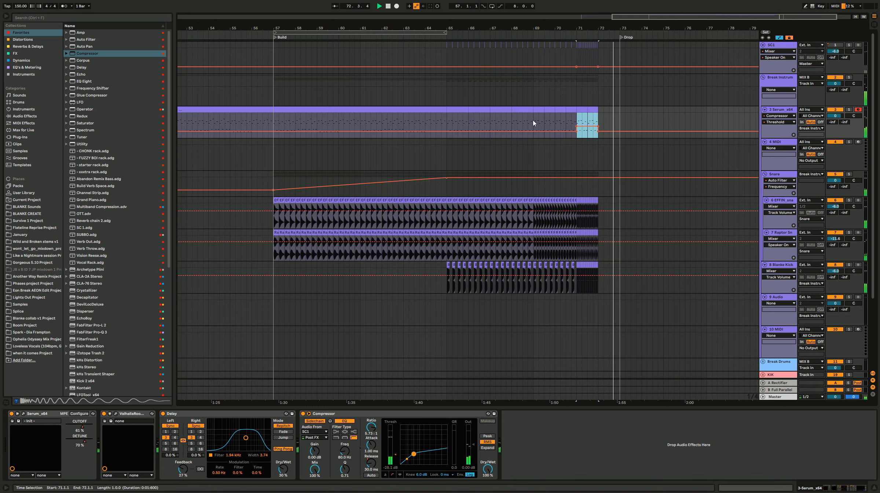
key(a)
Step: Play the build from bars 63 and 69 to check the sidechained synth against the kick roll
click(429, 131)
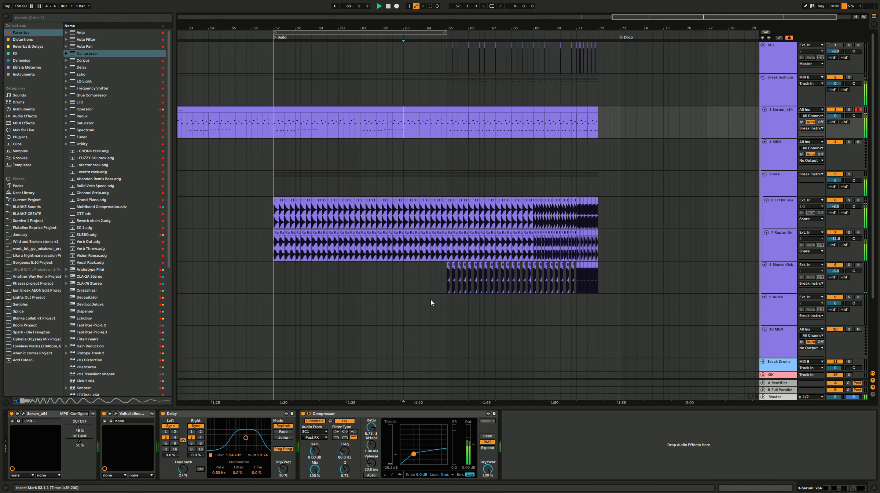
scroll(432, 308, down, 2)
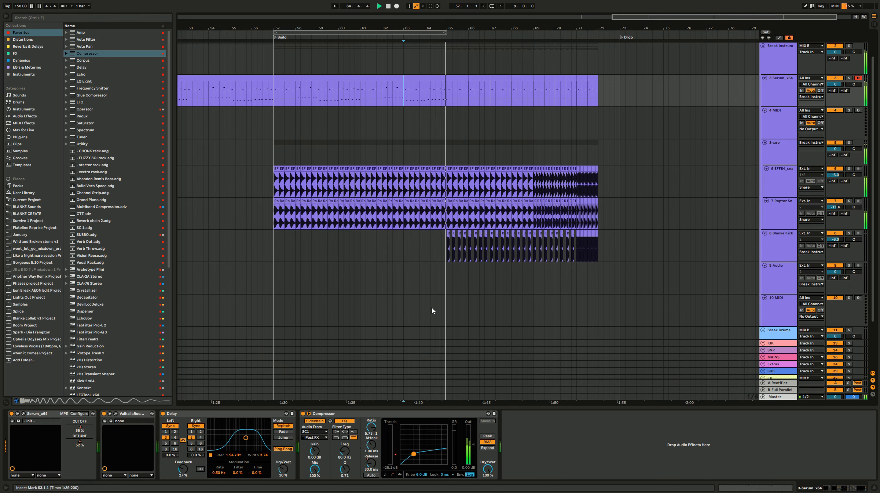
click(534, 291)
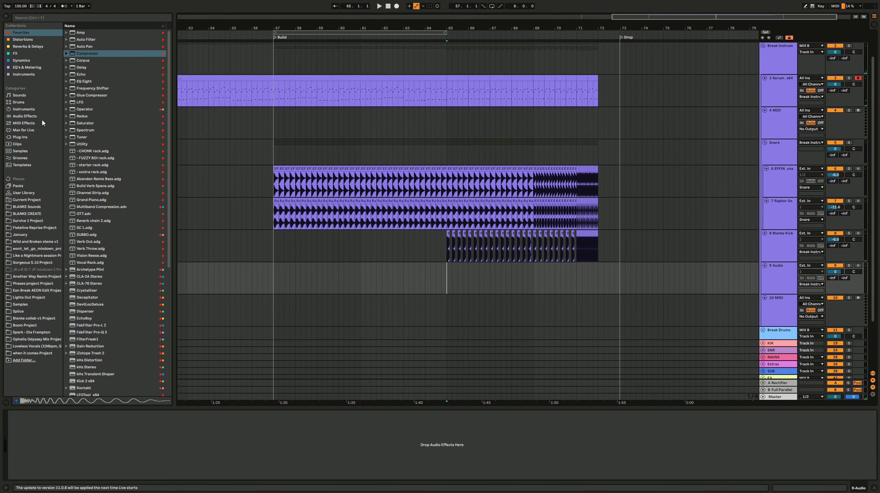
Step: Open the Percussive Loops folder under 1.5 Percussion in the BLANKE Sounds library
click(27, 207)
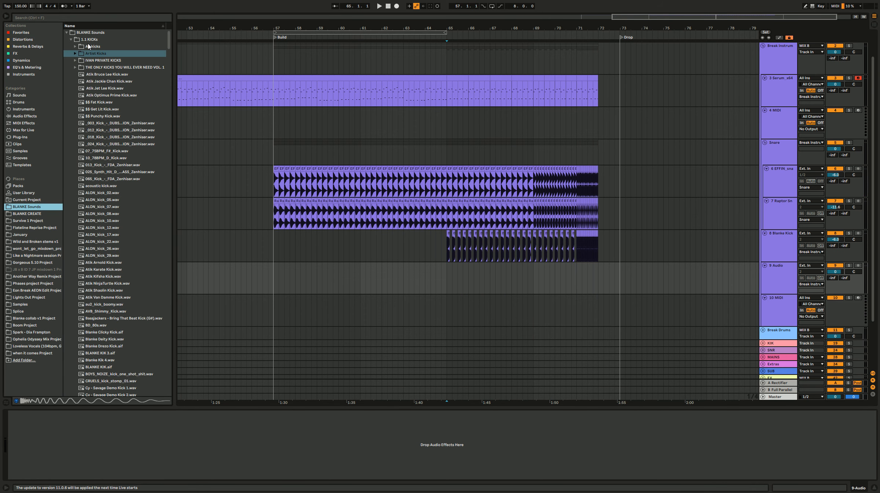
click(72, 39)
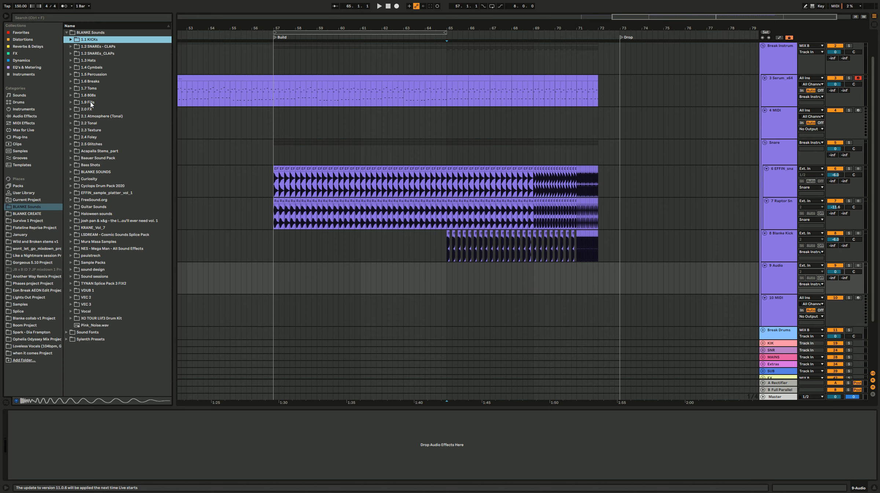
double_click(98, 75)
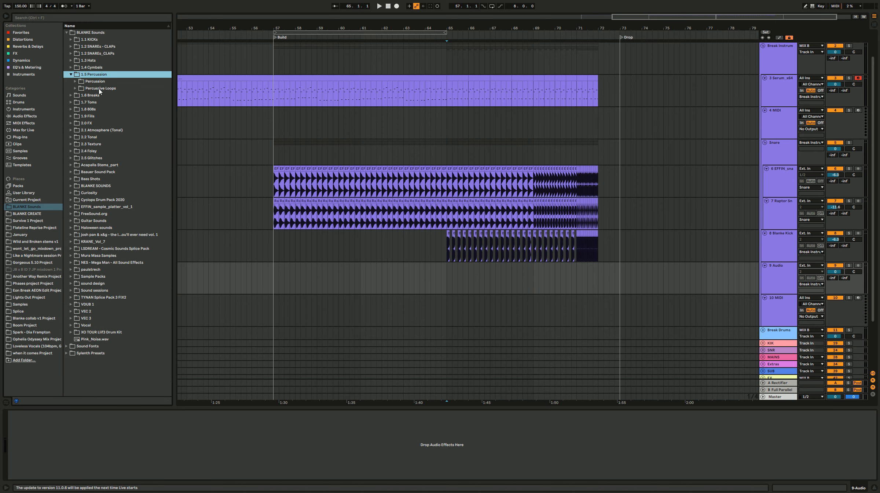
double_click(99, 88)
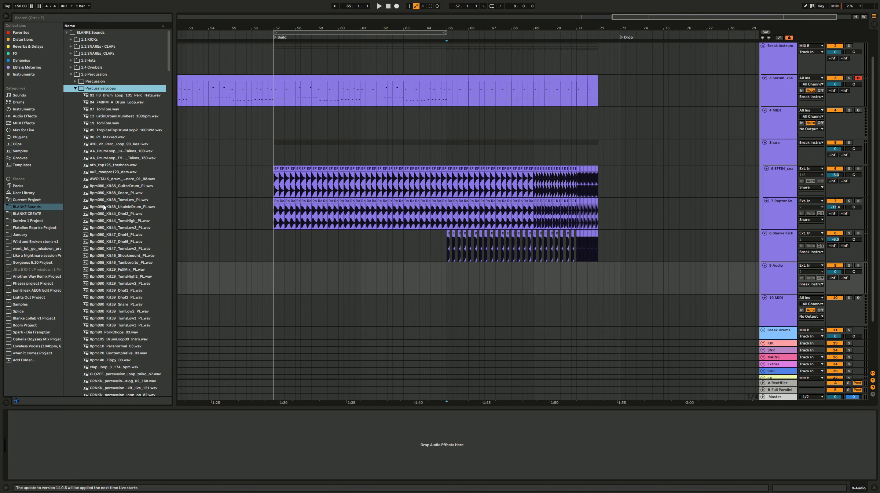
Step: Audition the taiko drum loop at 150 BPM and the Bpm105, Bpm110 and Bpm140 percussion loops
click(129, 159)
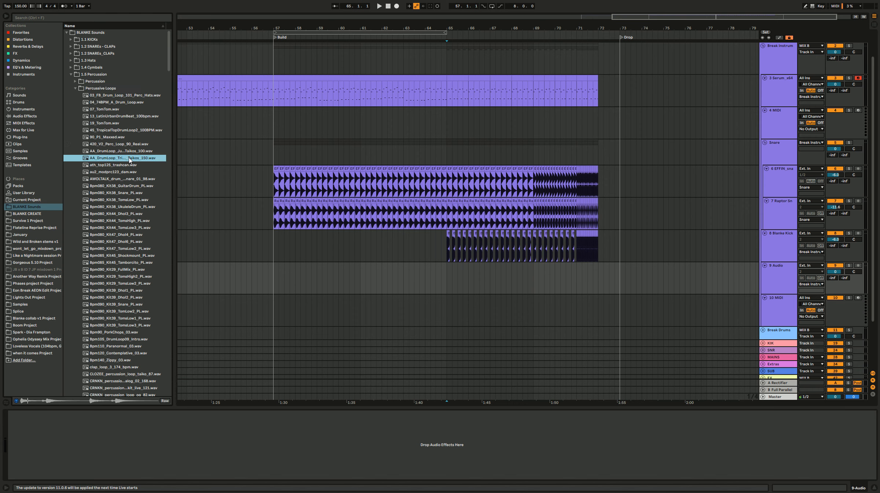
click(128, 340)
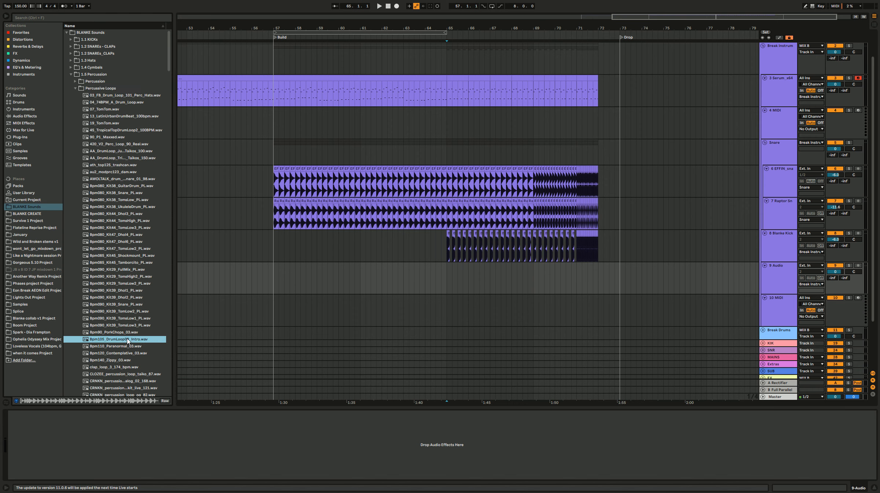
click(127, 349)
click(127, 362)
scroll(128, 330, down, 6)
click(132, 299)
scroll(132, 257, down, 15)
Step: Audition several Cymatics Grime and Heater percussion loops at 150 BPM
click(121, 90)
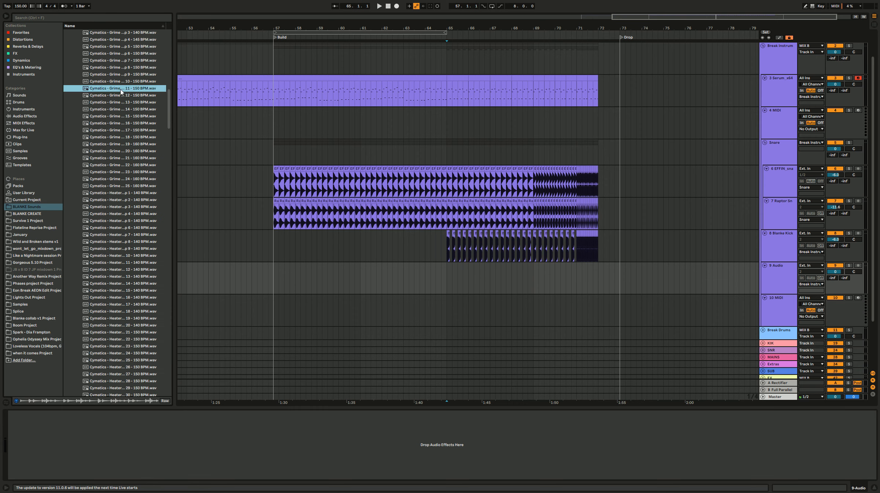
click(138, 54)
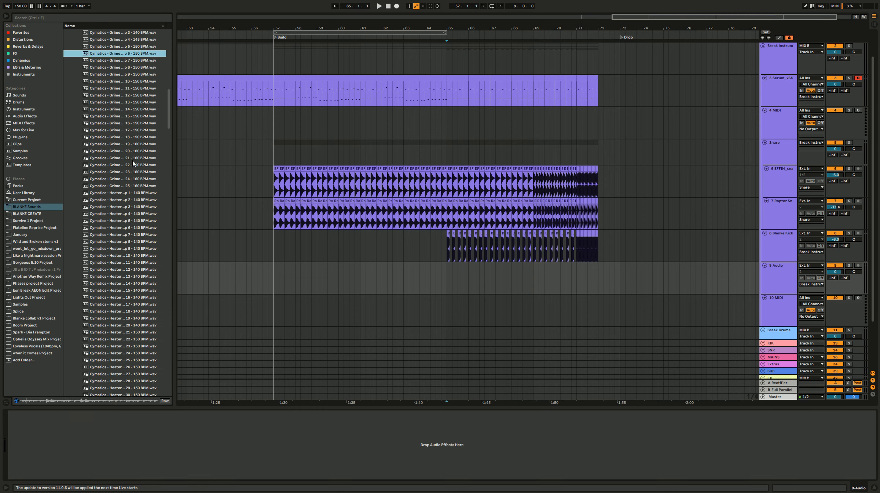
click(132, 365)
scroll(129, 330, down, 4)
click(129, 283)
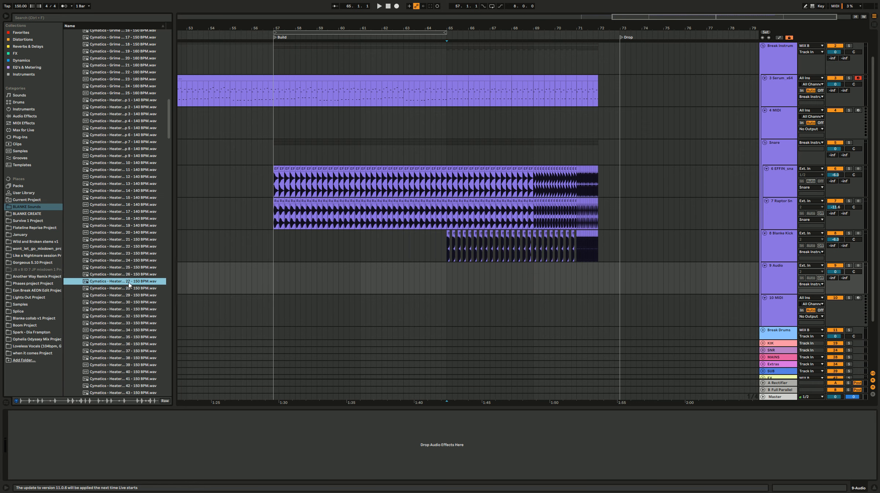
key(Down)
scroll(129, 286, down, 15)
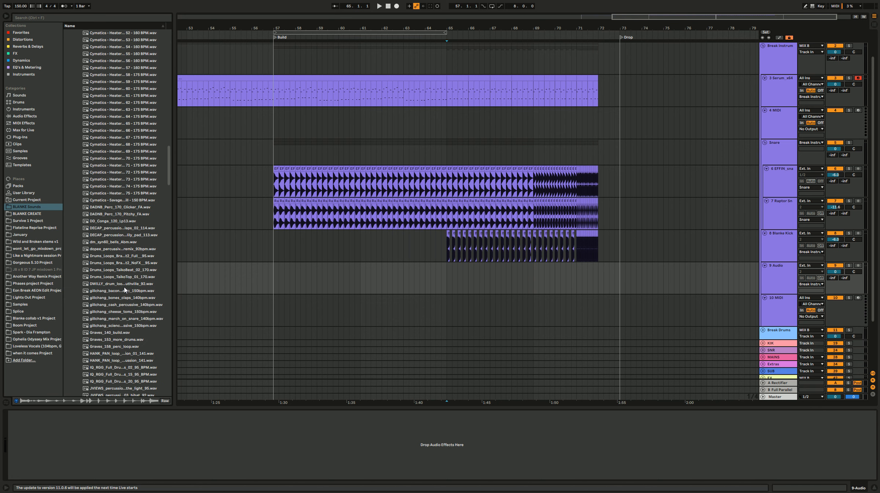
Step: Audition the Drums_Loops_Taiko, DADNB_Perc_170 and Cymatics Savage loops
click(135, 271)
click(135, 279)
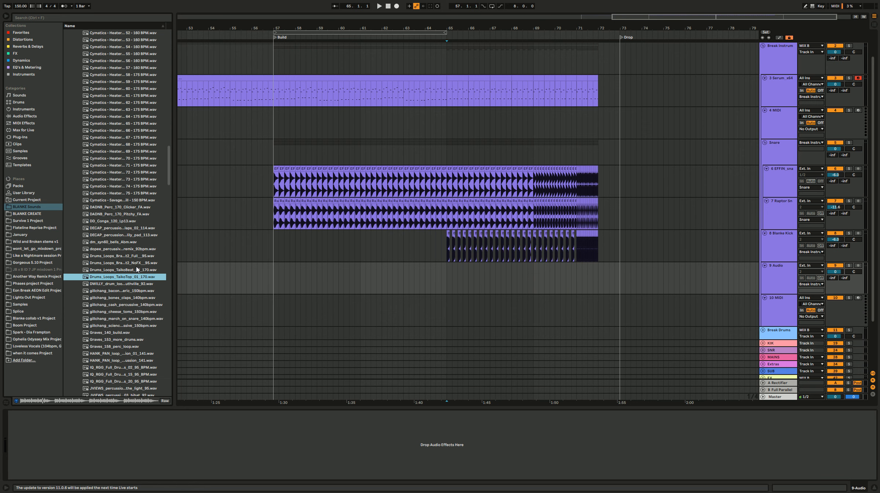
click(136, 214)
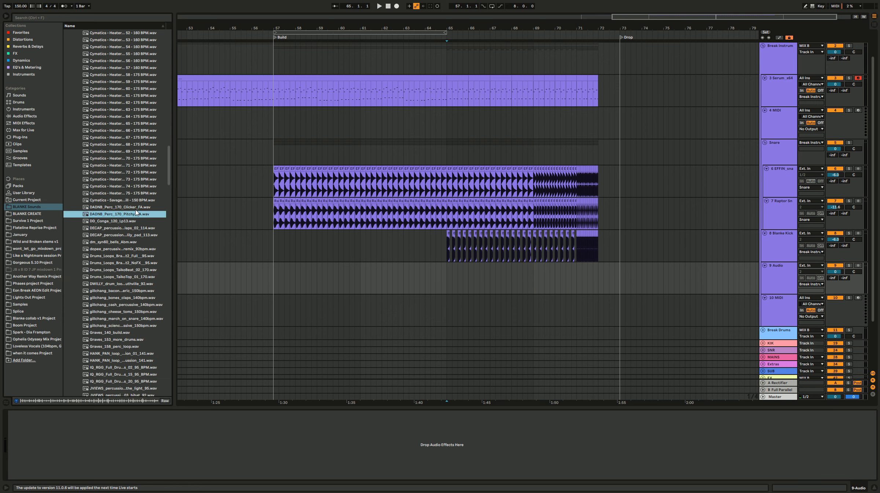
click(137, 207)
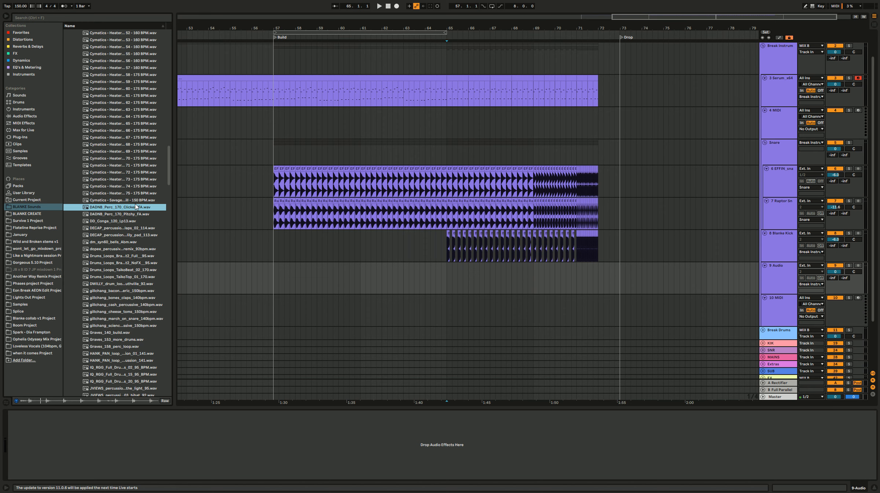
click(135, 202)
scroll(137, 279, down, 5)
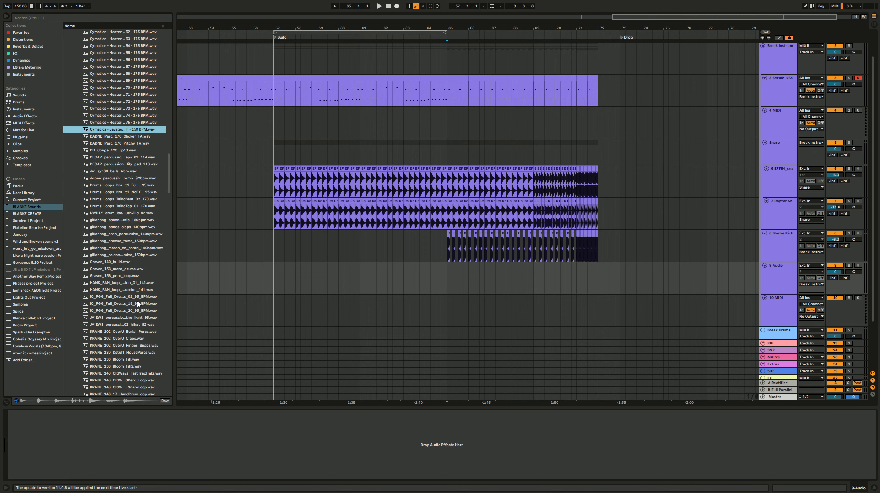
Step: Audition the IQ_RGG drum loops, the HANK_PAN loops and a KRANE_102 percussion loop
click(139, 304)
click(142, 297)
click(144, 285)
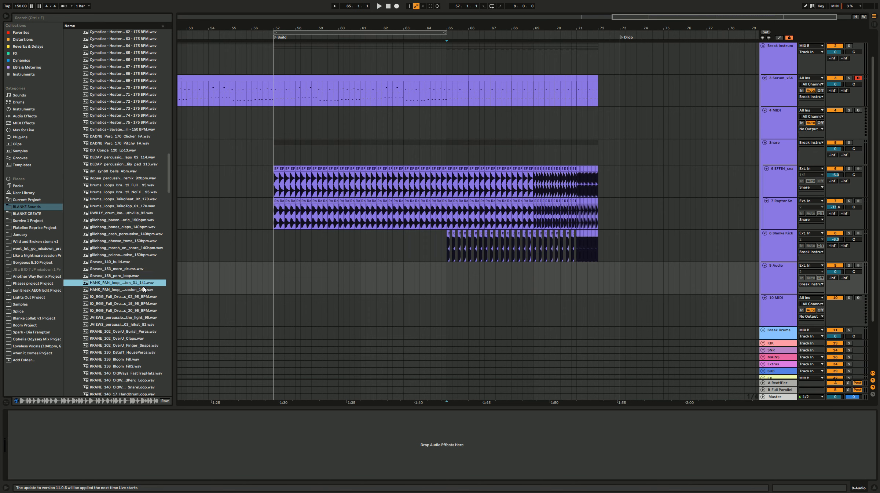
click(143, 291)
click(131, 346)
scroll(129, 337, down, 8)
Step: Place KRANE_146_17_HandDrumLoop.wav on the empty audio track 9 at bar 65 and lower the track's volume to -14.6 dB
click(132, 272)
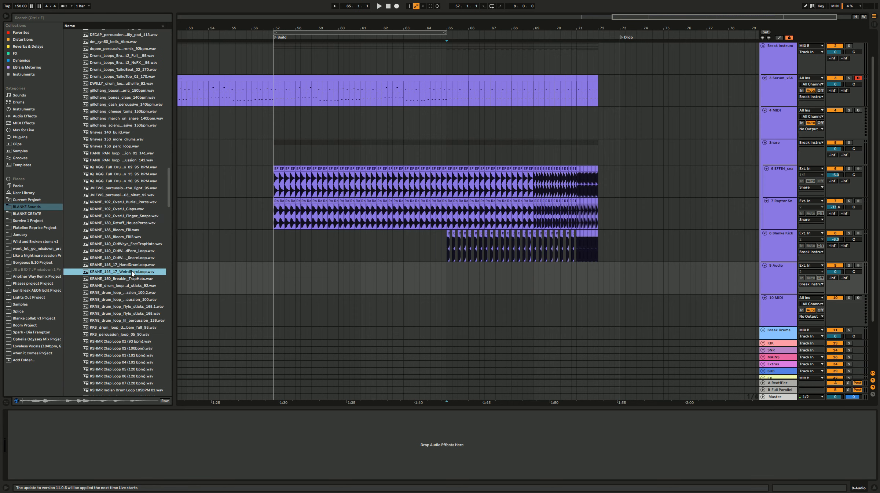
click(136, 265)
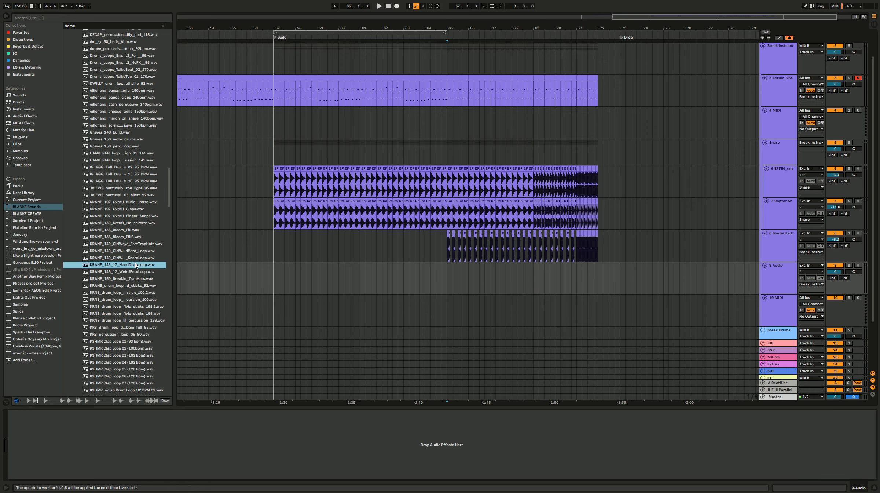
drag(136, 266, 447, 285)
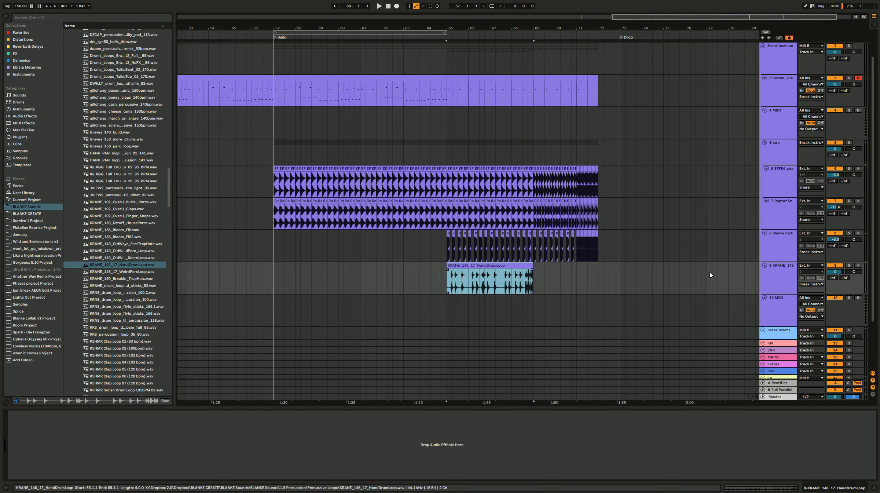
key(space)
mouse_move(838, 272)
mouse_down()
mouse_move(838, 286)
mouse_move(832, 274)
mouse_up()
Step: Insert two new audio tracks below the hand drum loop track
click(779, 278)
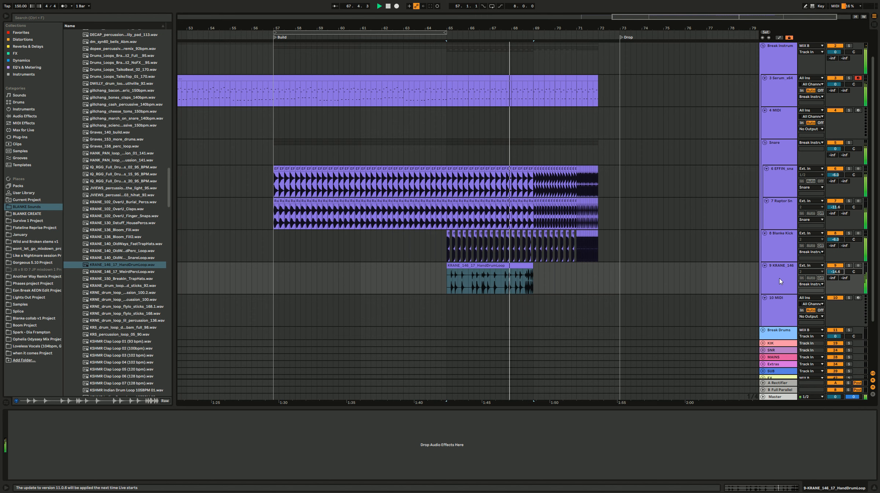
key(ctrl+t)
key(ctrl+t)
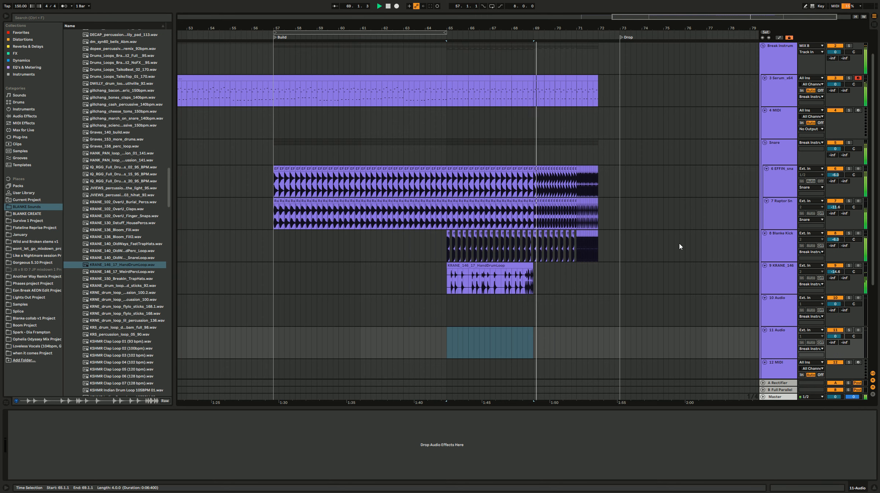
Step: Duplicate the hand drum loop to bar 69 and trim the copy to a single eighth-note hit ending at 69.1.3
click(492, 266)
key(ctrl+d)
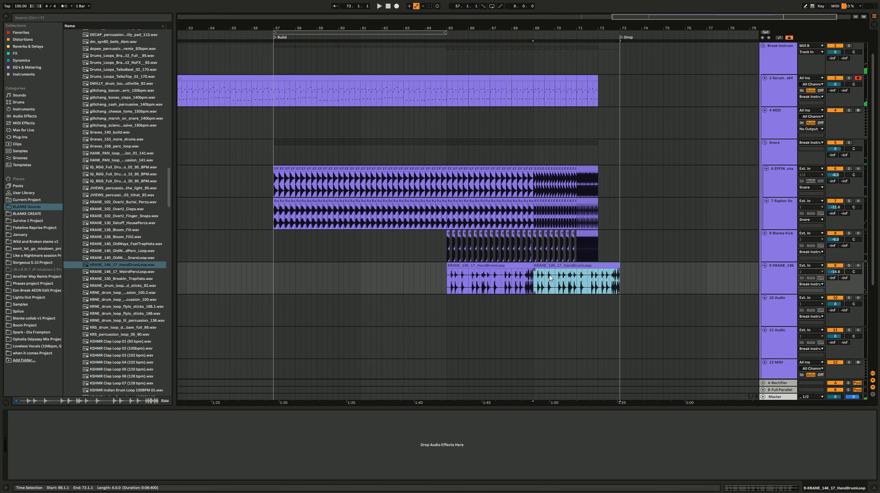
key(space)
drag(620, 268, 541, 276)
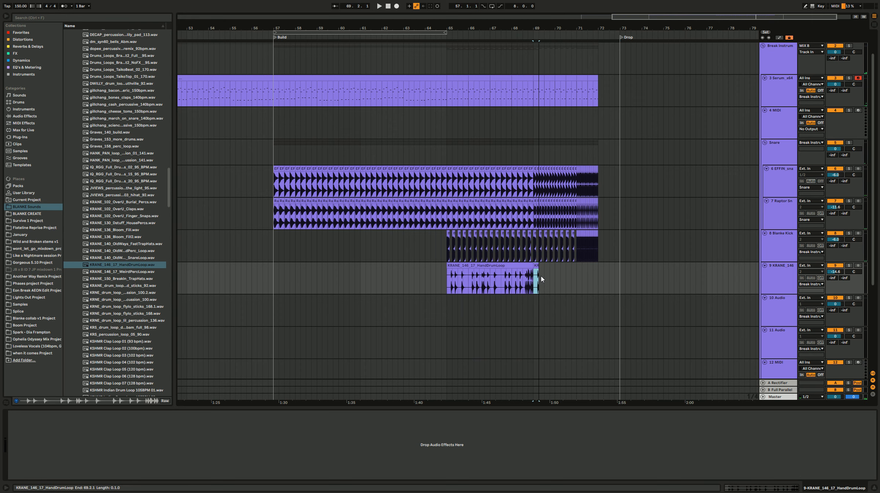
scroll(542, 276, up, 2)
scroll(534, 274, up, 4)
drag(512, 271, 535, 266)
click(513, 286)
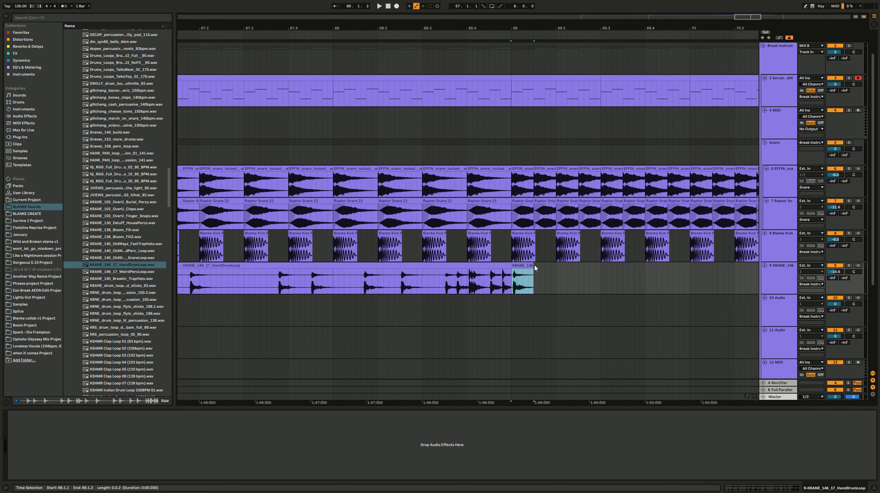
Step: Duplicate the eighth-note hand drum hit repeatedly to form a continuous roll from bar 69 to bar 72
key(ctrl+d)
key(ctrl+d)
scroll(520, 266, down, 3)
key(ctrl+d)
key(ctrl+d)
key(ctrl+d)
key(ctrl+d)
key(ctrl+d)
key(ctrl+d)
key(ctrl+d)
key(ctrl+d)
key(ctrl+d)
key(ctrl+d)
key(ctrl+d)
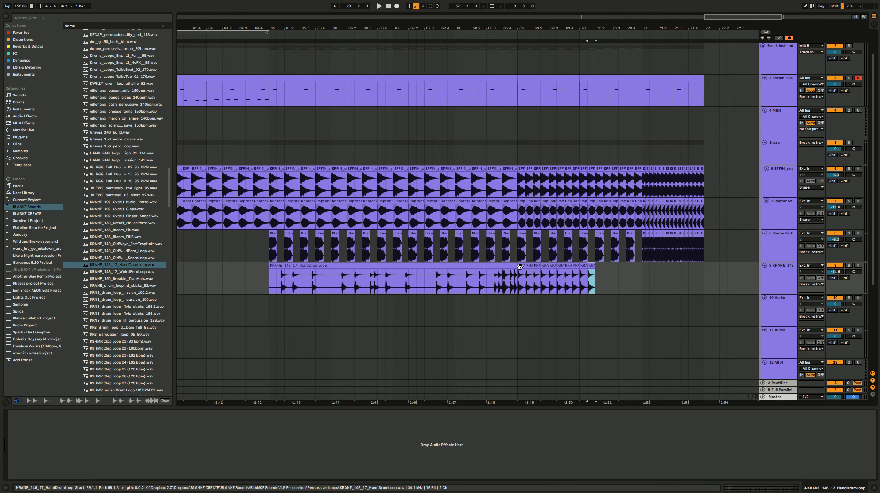
key(ctrl+d)
key(ctrl+d)
key(ctrl+d)
key(ctrl+d)
key(ctrl+d)
key(ctrl+d)
key(ctrl+d)
key(ctrl+d)
key(ctrl+d)
key(ctrl+d)
Step: Play the build from bars 68, 65 and 62 to check the hand drum loop and roll
click(482, 286)
key(space)
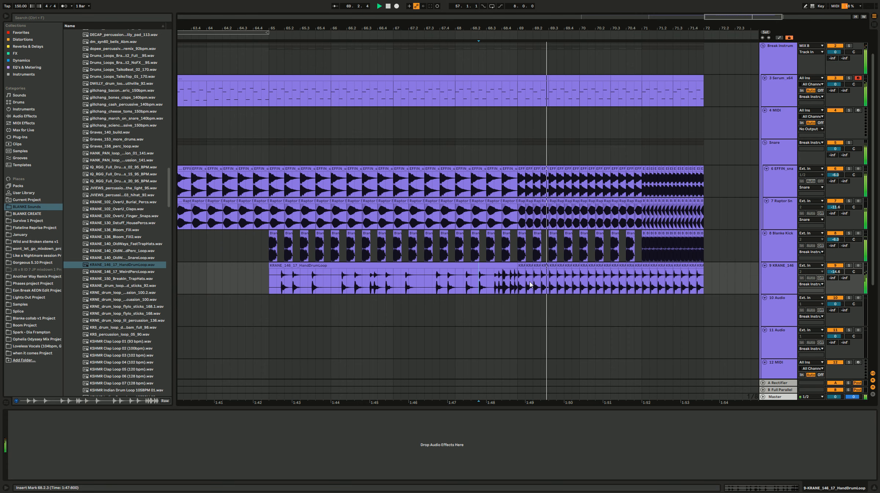
scroll(530, 285, down, 2)
scroll(528, 285, down, 2)
click(442, 289)
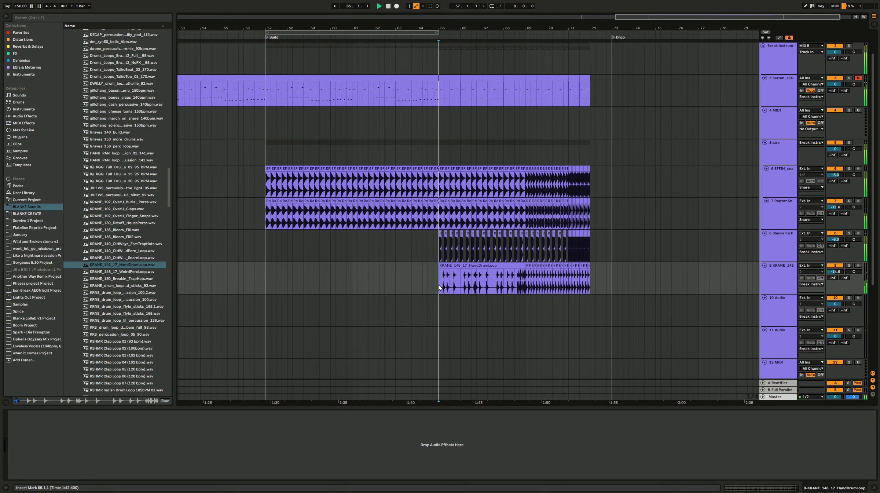
click(390, 273)
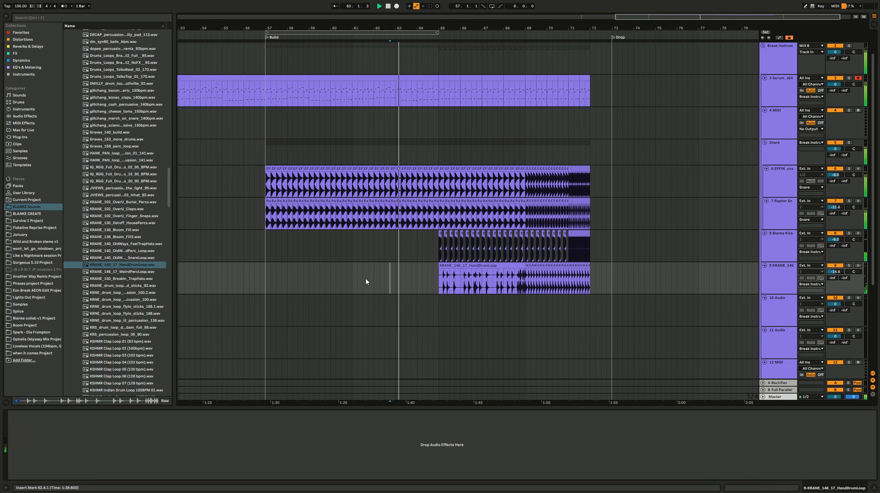
Step: Try the KRNE_drum_loop_flylo_sticks_168 loop on the empty track 10, repeated from bar 57 to bar 73, and play it
click(134, 293)
click(135, 314)
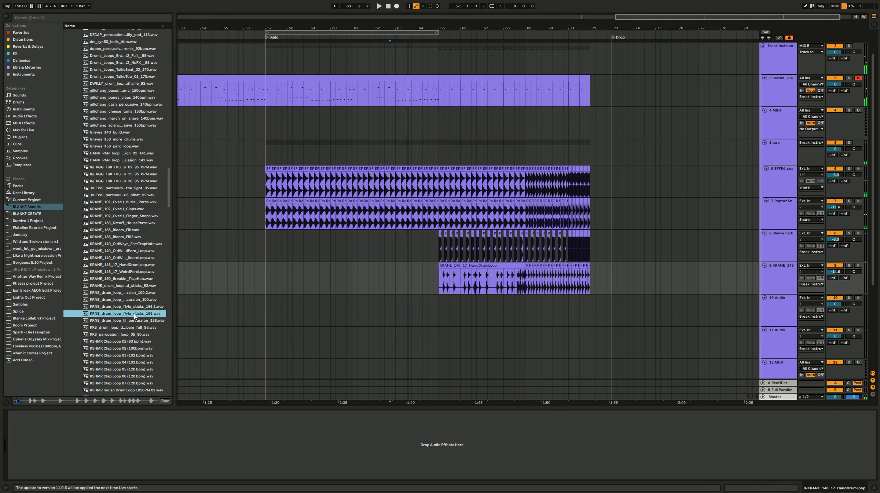
drag(136, 315, 266, 306)
key(ctrl+d)
key(ctrl+d)
key(ctrl+d)
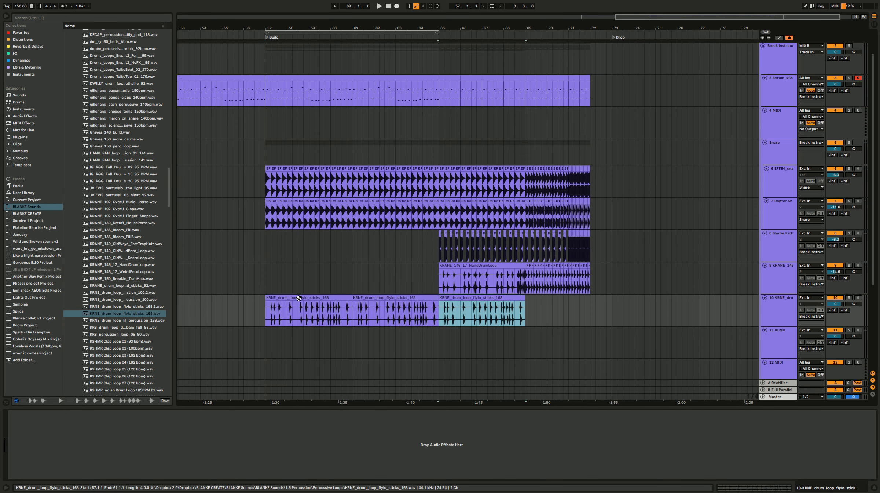
click(299, 298)
key(space)
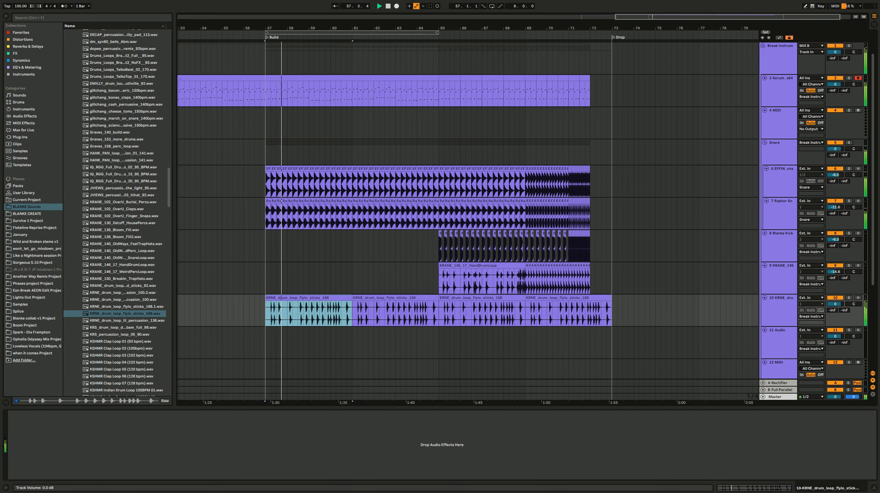
Step: Lower track 10's volume to -5.6 dB, remove all the flylo sticks clips from it and stop playback
drag(836, 304, 836, 313)
drag(655, 308, 245, 312)
key(Delete)
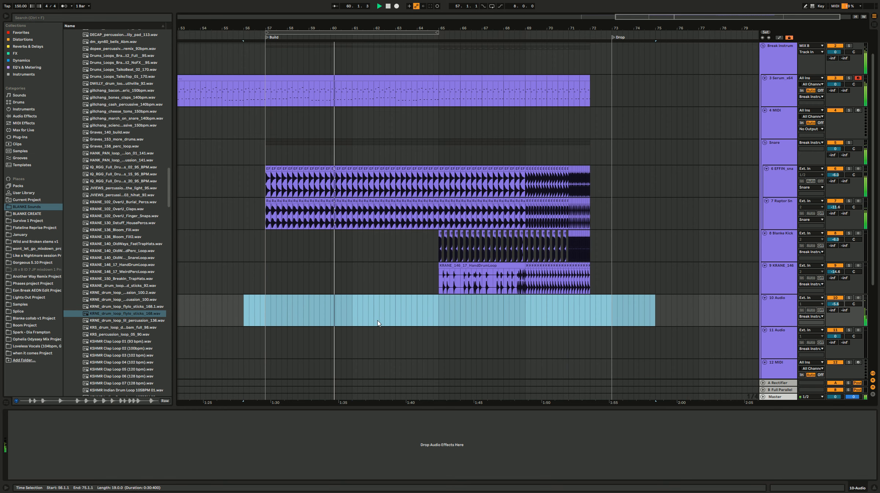
click(427, 304)
key(space)
Step: Audition more loops in the Percussive Loops folder, including the MM percussion loops, for the second half of the build
click(444, 314)
scroll(121, 308, down, 3)
click(142, 304)
click(146, 335)
scroll(143, 338, down, 3)
click(135, 333)
scroll(134, 325, down, 8)
scroll(134, 325, down, 8)
click(132, 281)
click(133, 260)
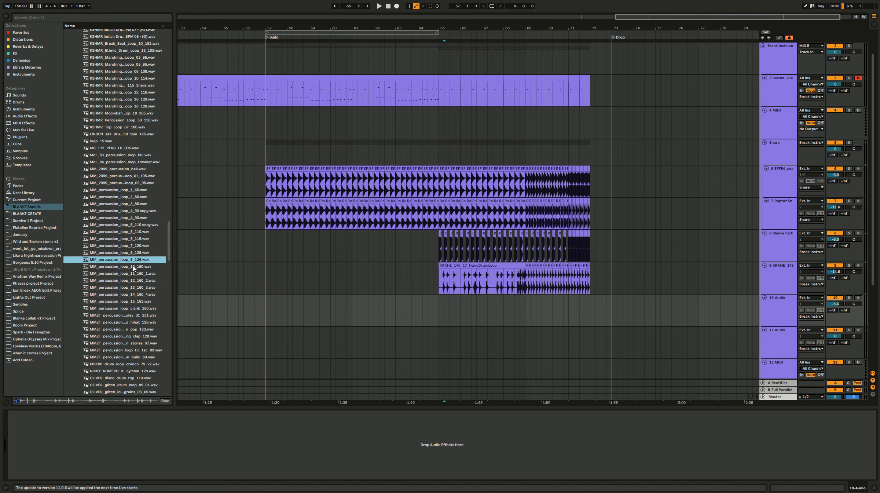
click(133, 267)
click(129, 315)
click(130, 301)
click(129, 294)
Step: Switch from the 1.5 Percussion folder to 1.6 Breaks and audition the BEATDOWNS and BBL drum loops
click(170, 50)
drag(170, 50, 170, 45)
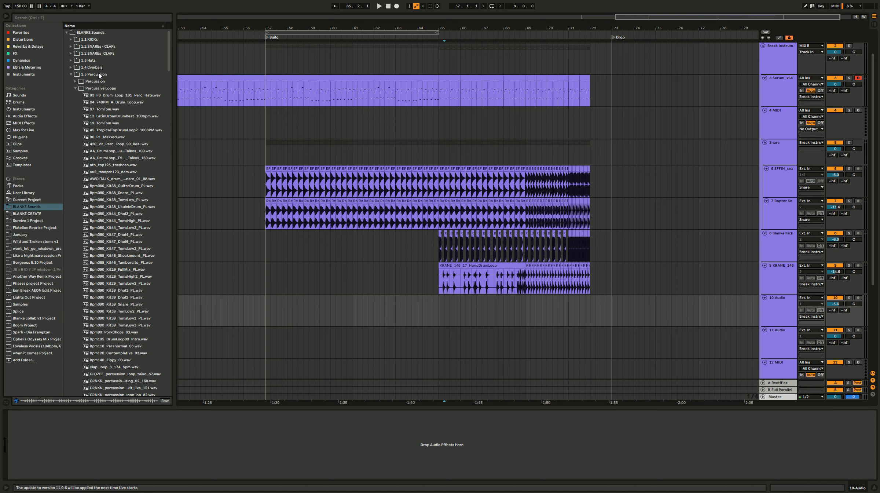
click(99, 75)
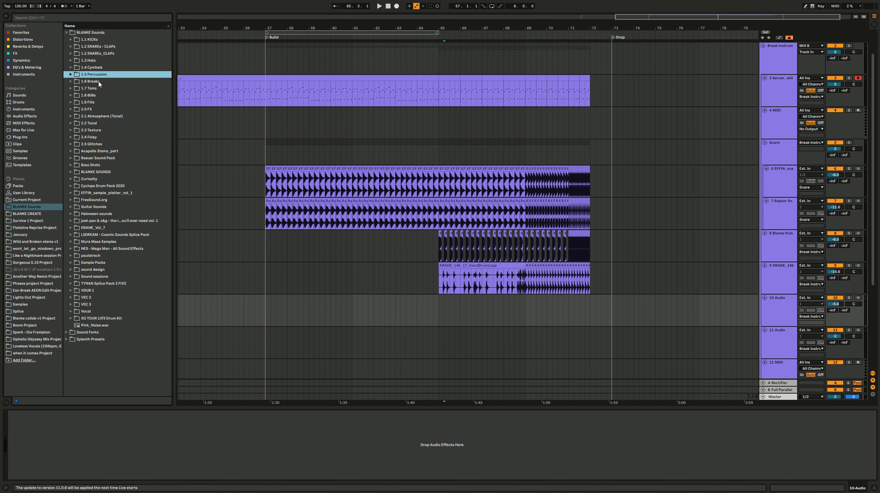
click(98, 82)
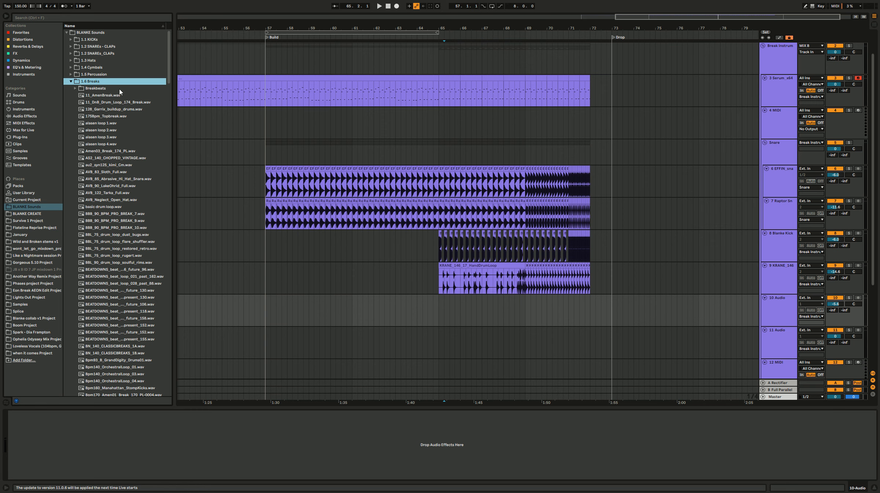
click(142, 319)
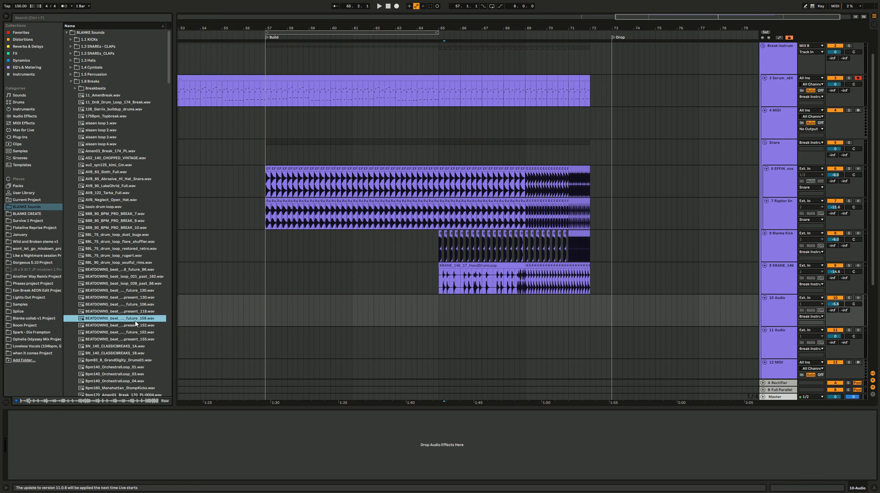
click(136, 277)
click(129, 235)
click(133, 242)
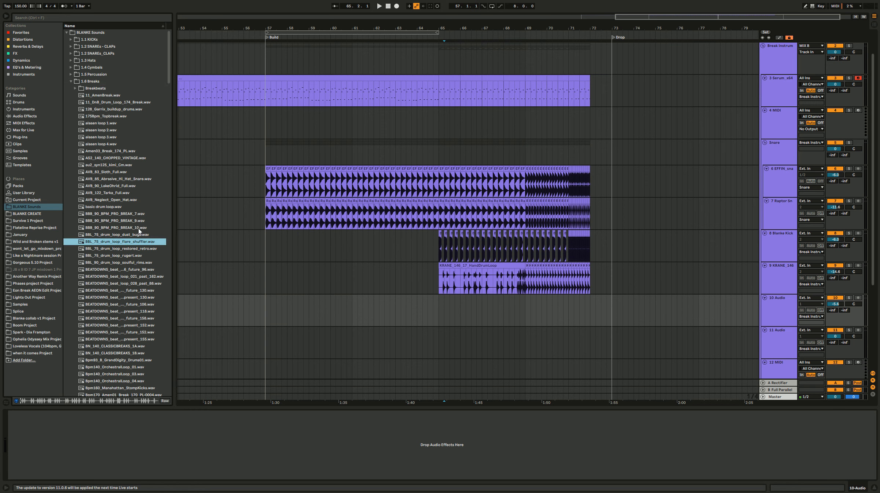
Step: Audition the rb, OS and NDNB_174 break loops further down the 1.6 Breaks folder
drag(164, 77, 172, 282)
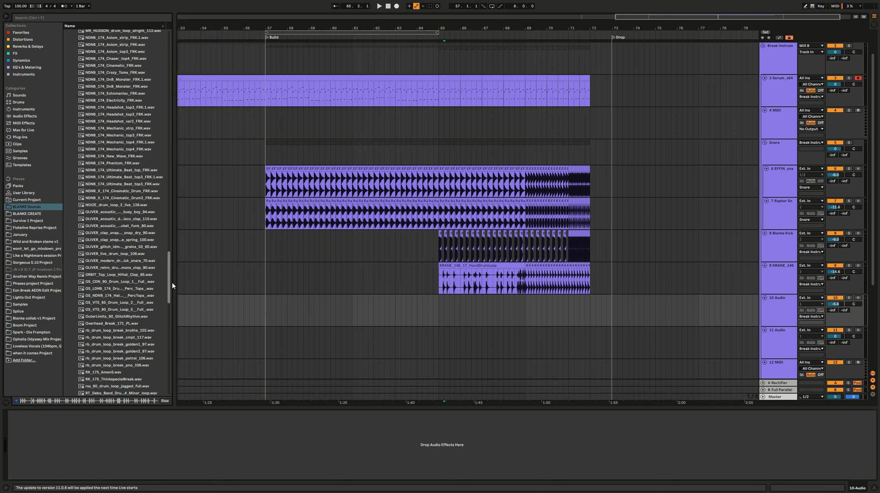
click(150, 344)
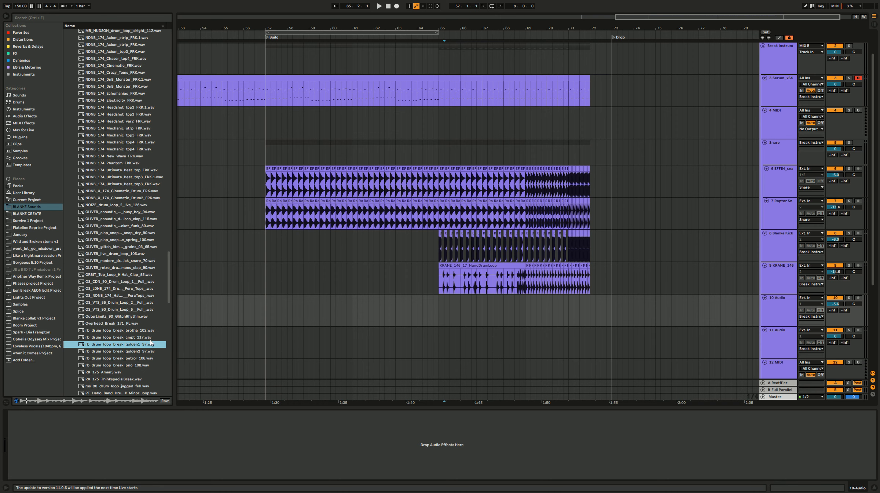
click(138, 353)
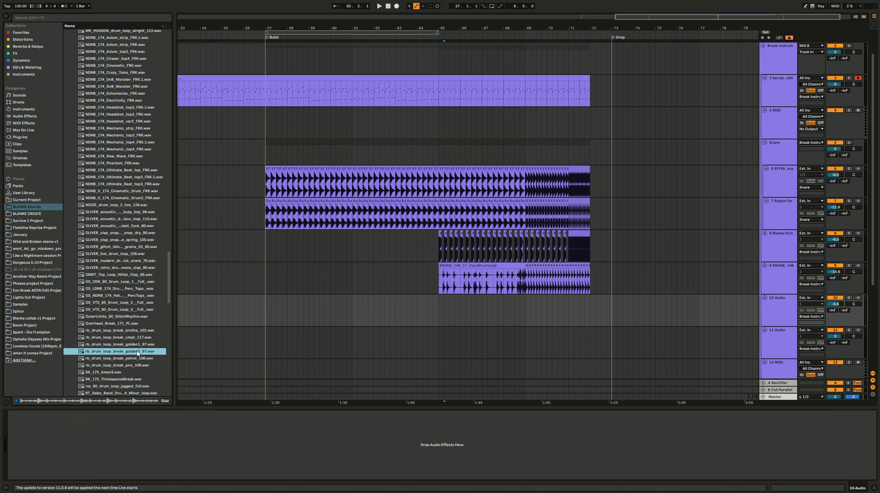
click(127, 289)
click(125, 303)
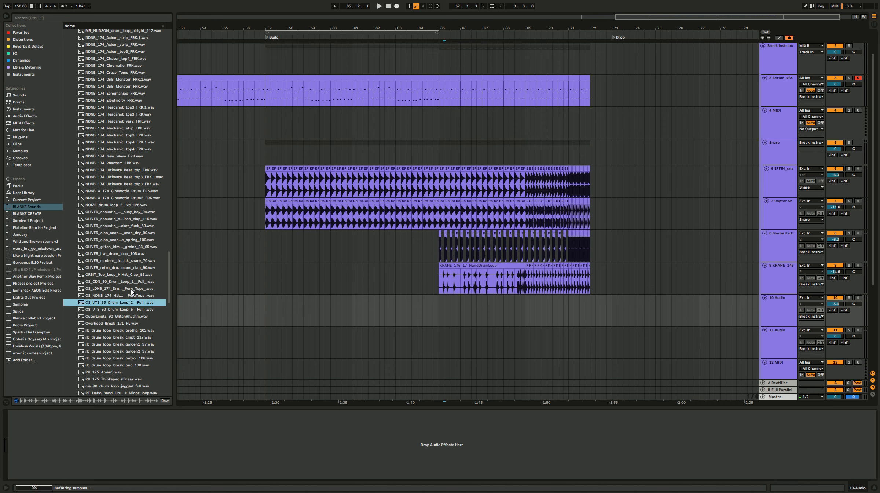
click(131, 143)
scroll(128, 172, up, 5)
click(129, 215)
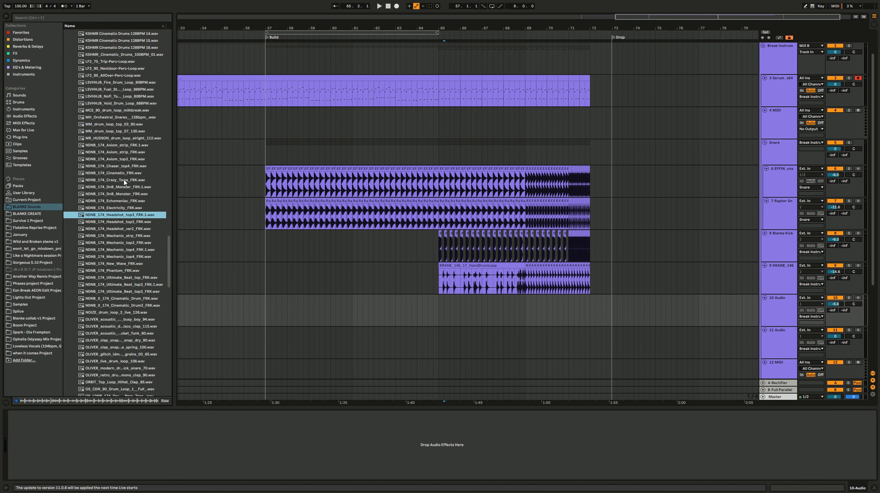
click(125, 180)
click(128, 203)
click(131, 214)
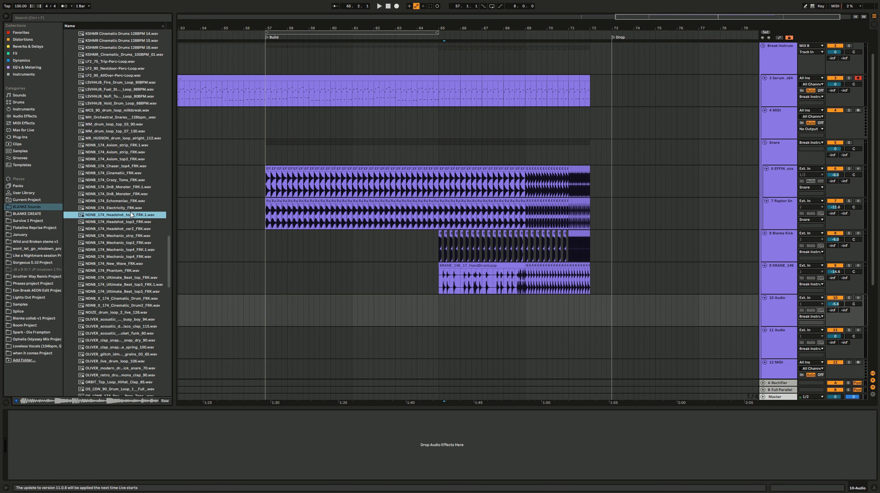
Step: Try the NDNB_174_Headshot_top3_FRK break at bar 65 on track 10 during playback, with the track volume at -7.7 dB
drag(127, 221, 442, 307)
key(space)
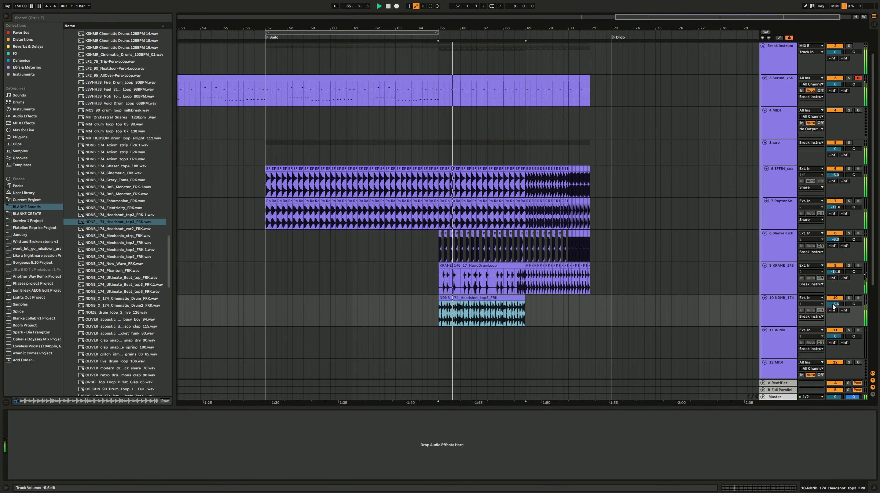
drag(834, 304, 833, 298)
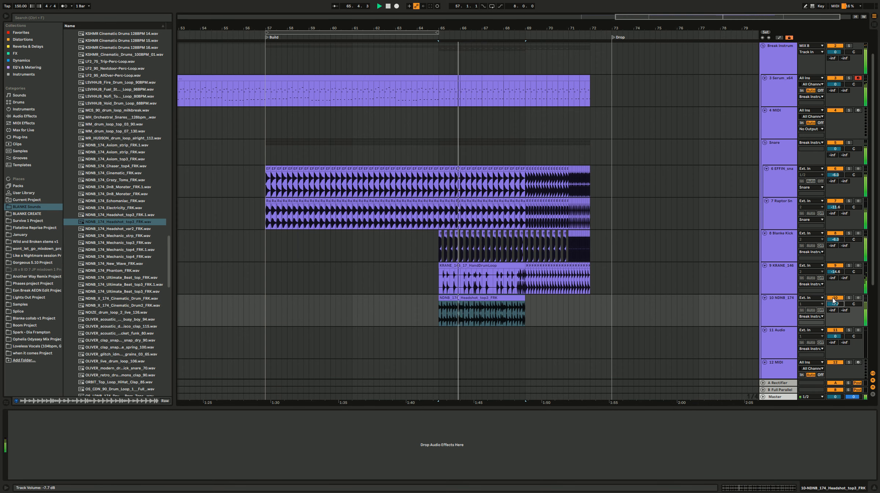
Step: Duplicate the Headshot break to bar 69 and cut the copy off at bar 72
click(495, 296)
key(ctrl+d)
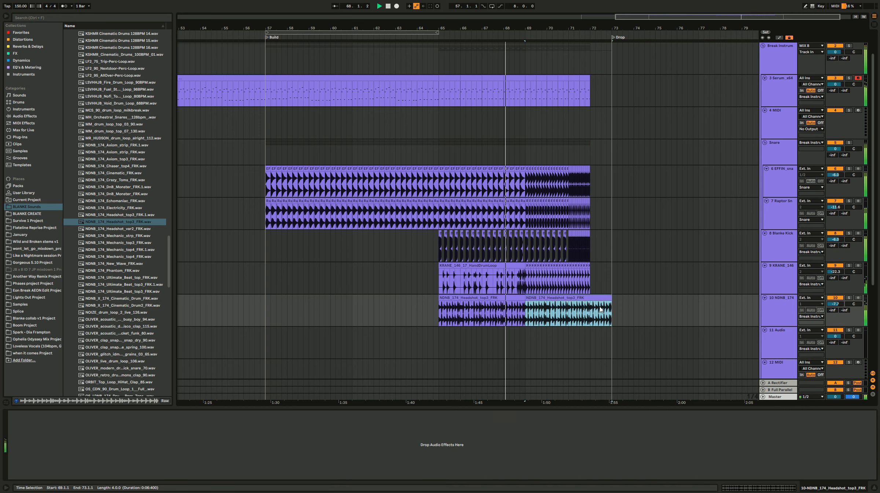
drag(628, 310, 594, 310)
key(Delete)
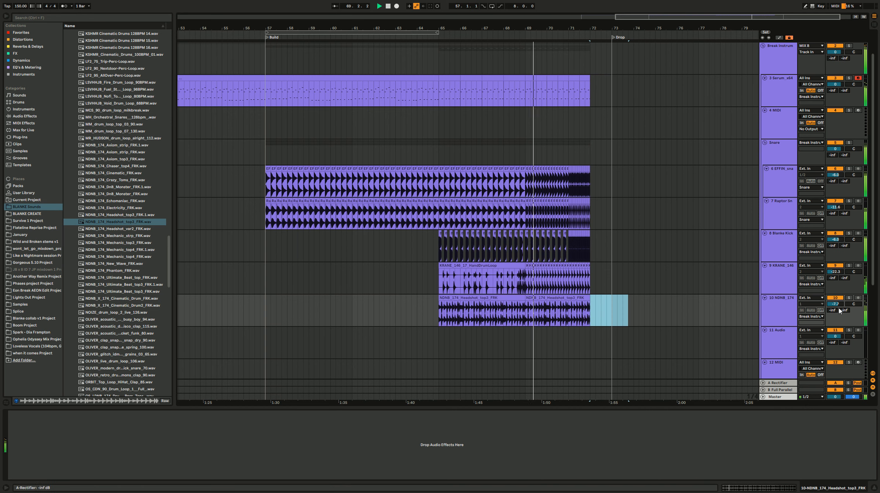
Step: Set the Headshot break track's volume to -12.3 dB, stop playback and return to bar 65
drag(836, 304, 836, 312)
click(444, 288)
key(space)
click(440, 308)
Step: Audition further break loops, place KSHMR_Cinematic_Drums_100BPM_01 at bar 65 on track 11 and play it at -6.0 dB
scroll(295, 276, down, 2)
scroll(124, 228, up, 3)
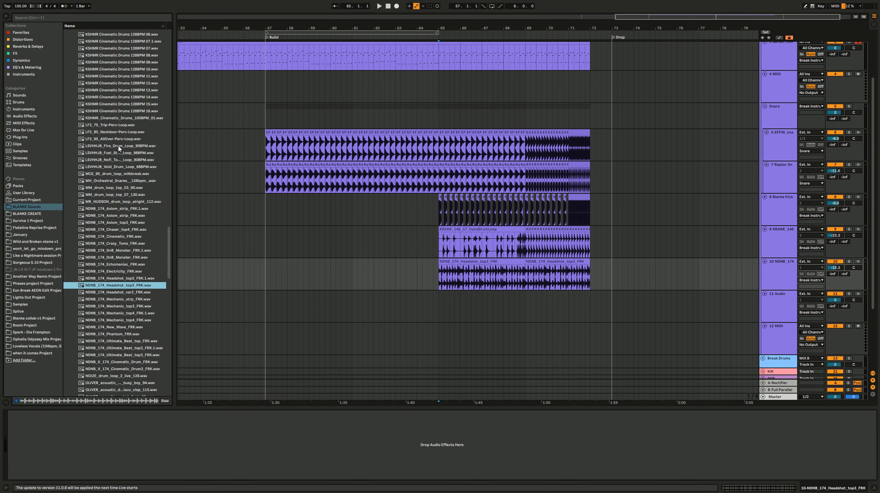
click(124, 126)
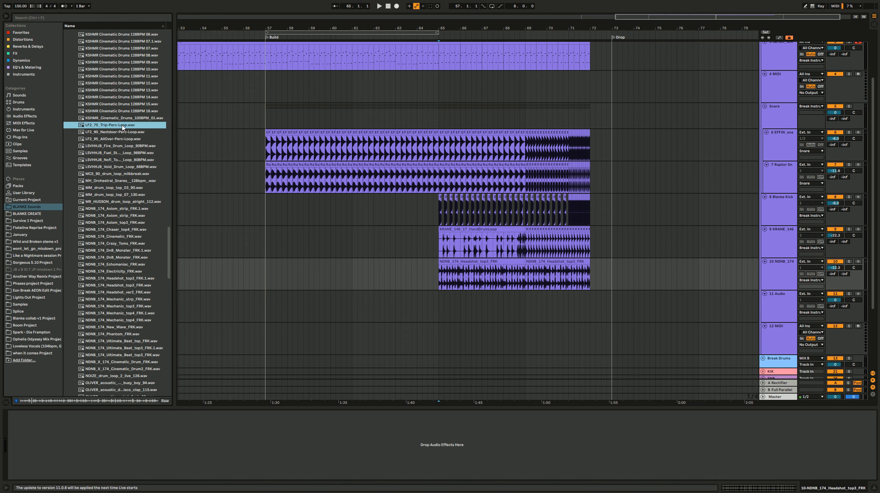
click(117, 120)
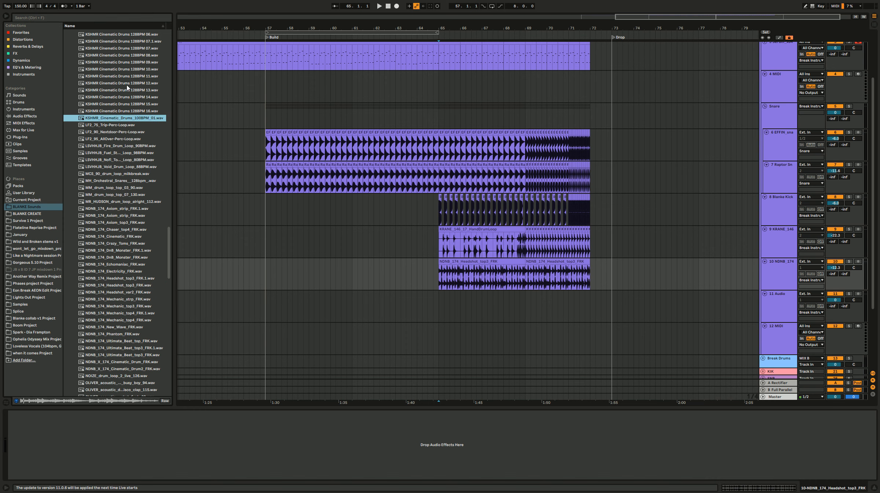
scroll(129, 119, up, 4)
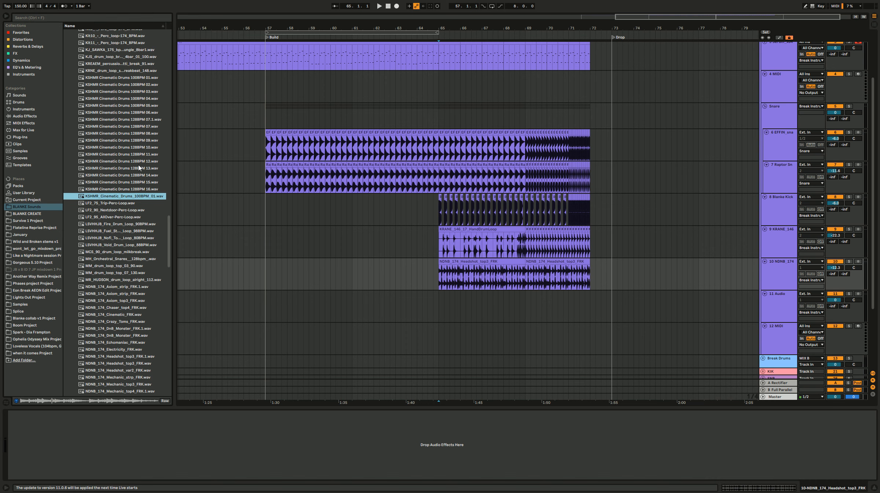
drag(138, 199, 437, 311)
drag(837, 300, 836, 306)
key(space)
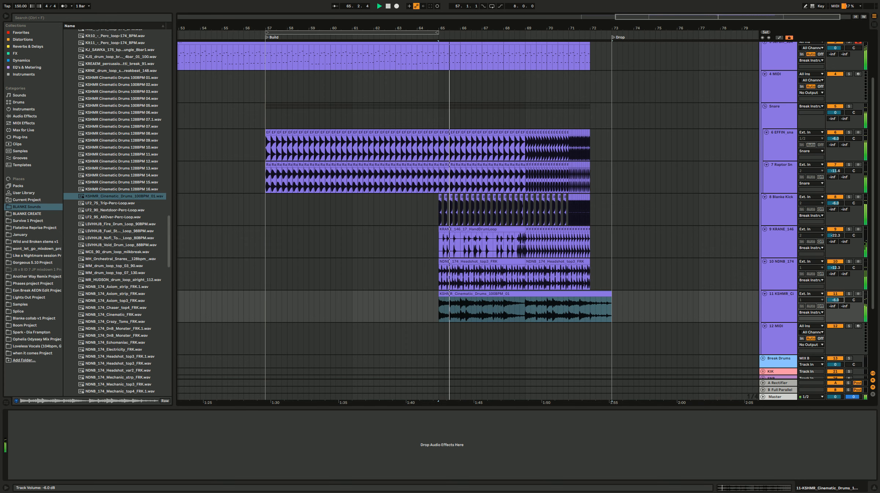
Step: Solo the cinematic drums track and halve its clip's warp tempo to 100 BPM
click(849, 294)
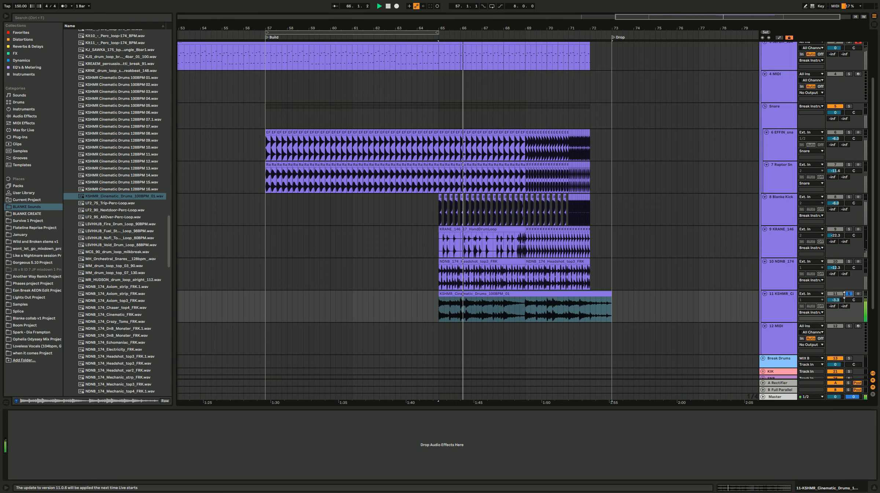
double_click(562, 293)
click(86, 335)
click(84, 335)
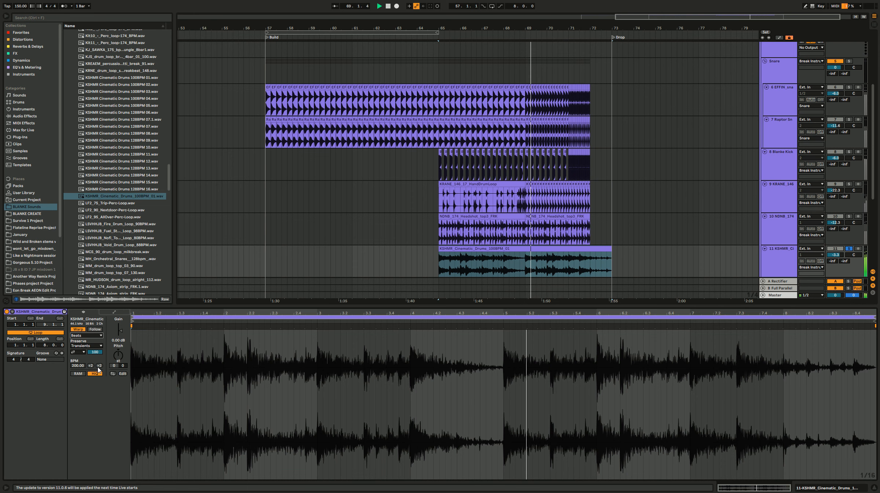
click(91, 366)
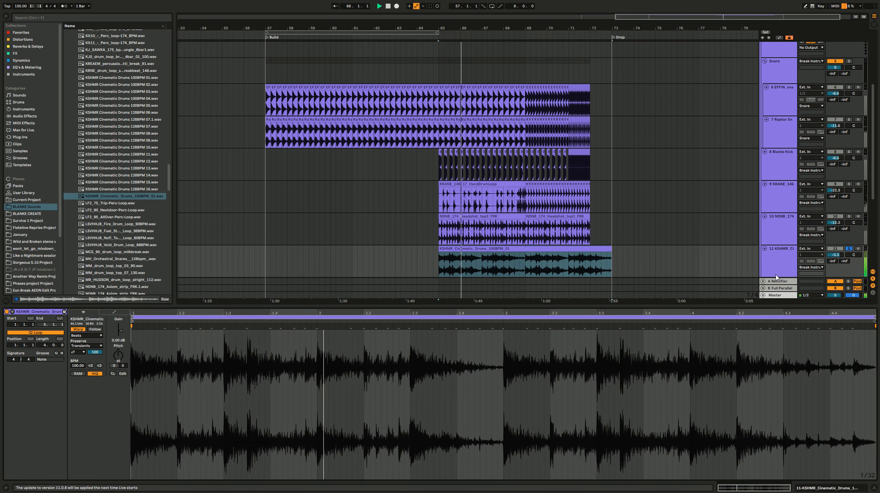
Step: Unsolo the cinematic drums, set their volume to -4.5 dB and trim the clip's end to bar 72
click(849, 250)
drag(838, 256, 838, 258)
drag(623, 259, 588, 261)
key(Delete)
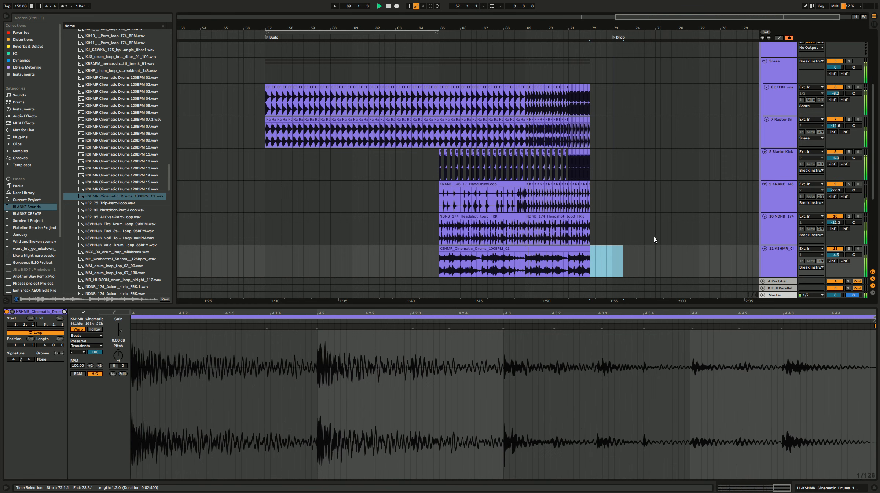
Step: Repeat the one-beat cinematic drum hit at bar 71 on every beat up to bar 72 and play the ending
drag(565, 260, 575, 263)
click(571, 267)
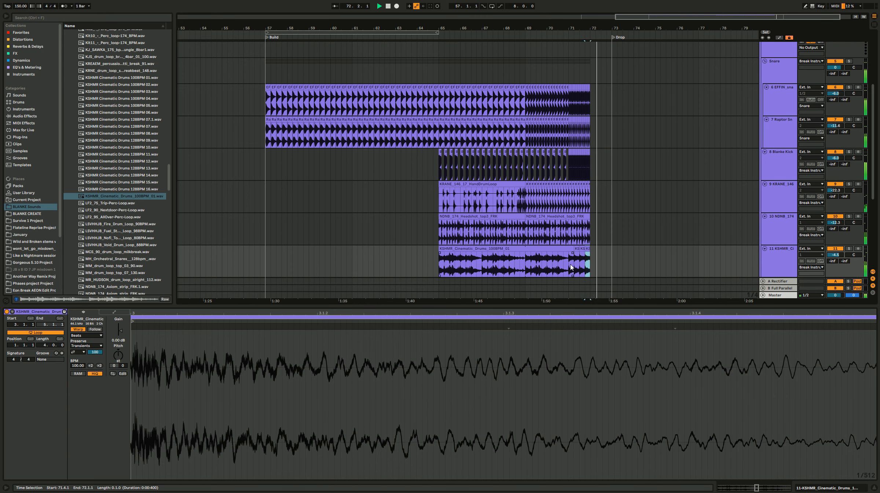
click(532, 268)
Step: Check the Headshot break in solo, unsolo it and delete its clips from track 10
click(849, 217)
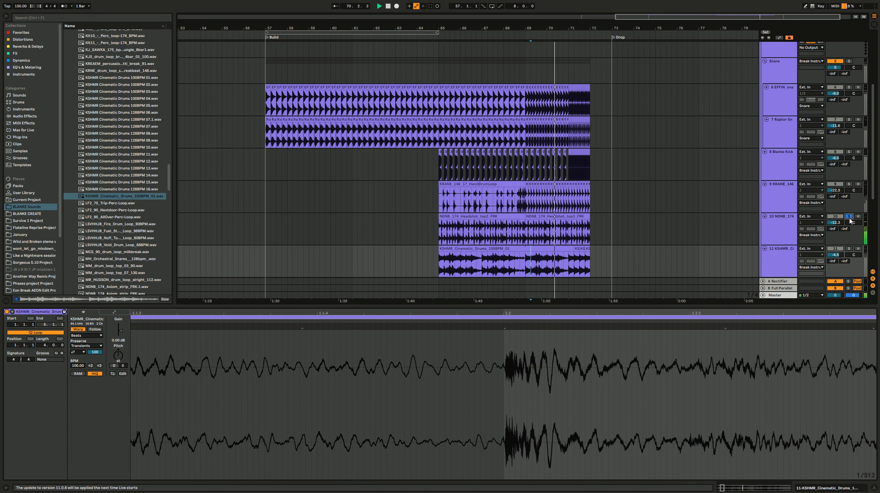
click(849, 216)
key(space)
drag(623, 235, 419, 234)
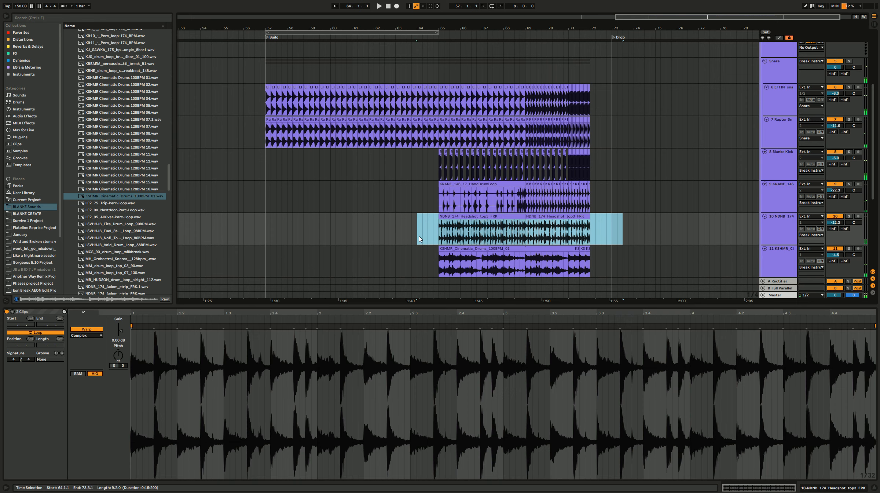
key(Delete)
Step: Play the build from just before bar 65 and move the cinematic drums track above the empty audio track
click(422, 230)
key(space)
click(849, 248)
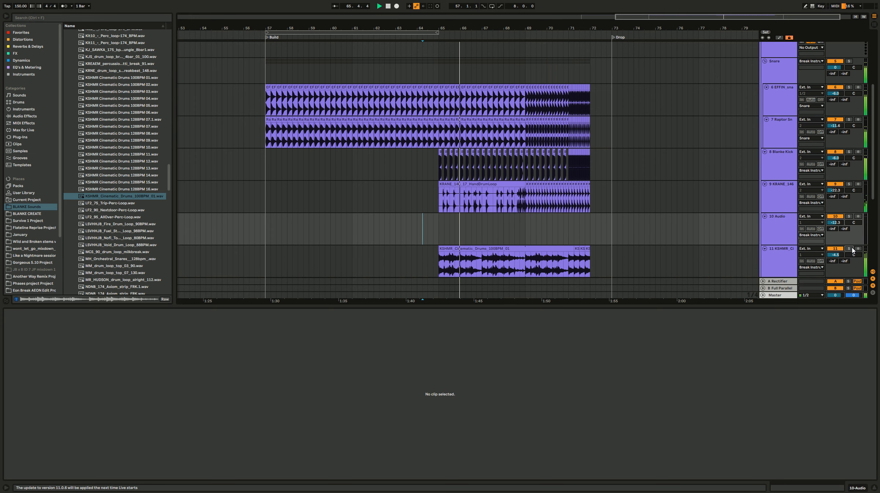
scroll(590, 220, down, 3)
drag(771, 203, 773, 163)
click(773, 176)
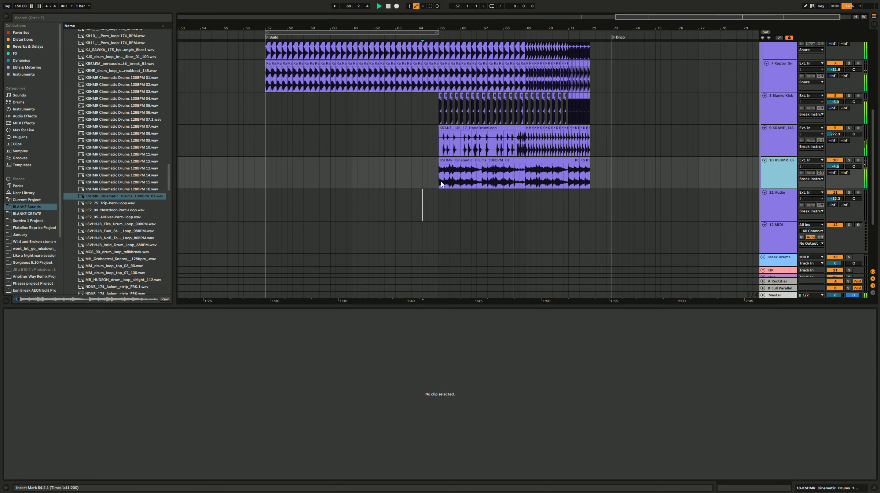
Step: Copy the half-bar cinematic drum slice at 65.3, paste it further along, and duplicate the two-bar pattern across bars 67 and 68
key(space)
mouse_move(441, 183)
mouse_down()
mouse_move(483, 176)
mouse_move(452, 185)
mouse_up()
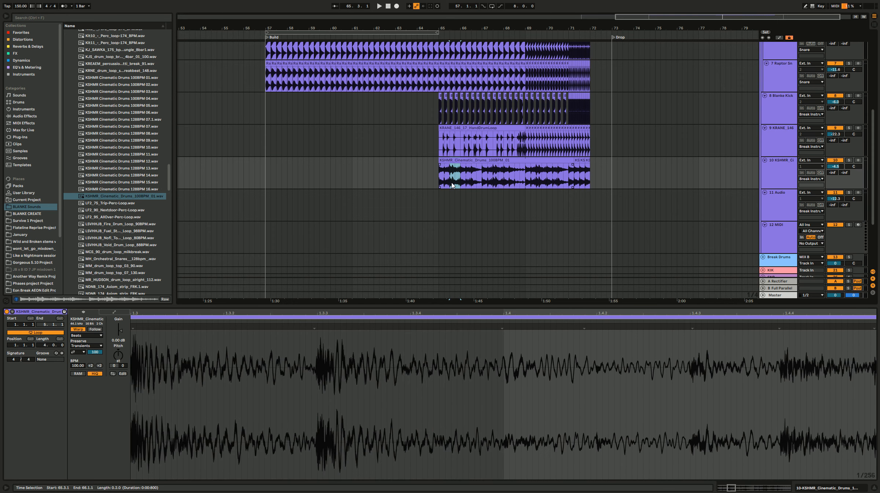
click(472, 183)
key(ctrl+v)
key(ctrl+d)
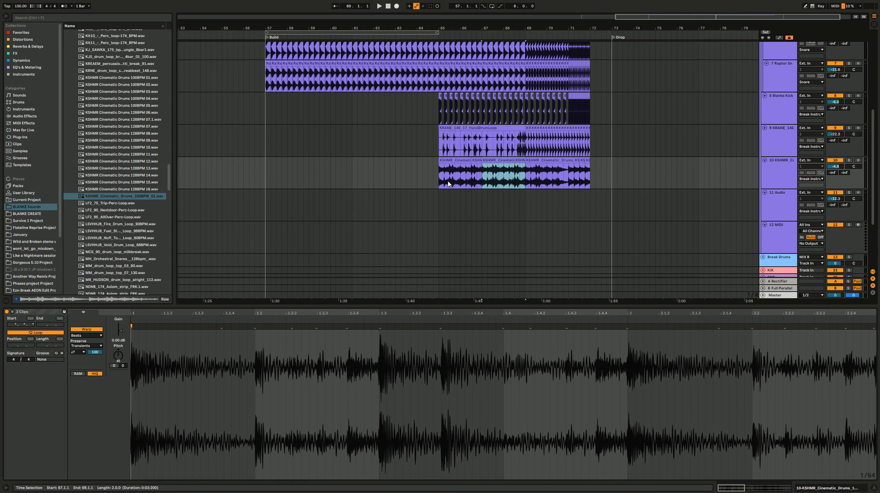
Step: Repeat the half-bar cinematic drum slice at bar 69 up to bar 71 and play the build from bars 69, 65 and 61
mouse_move(529, 181)
mouse_down()
mouse_move(545, 178)
mouse_move(534, 181)
mouse_up()
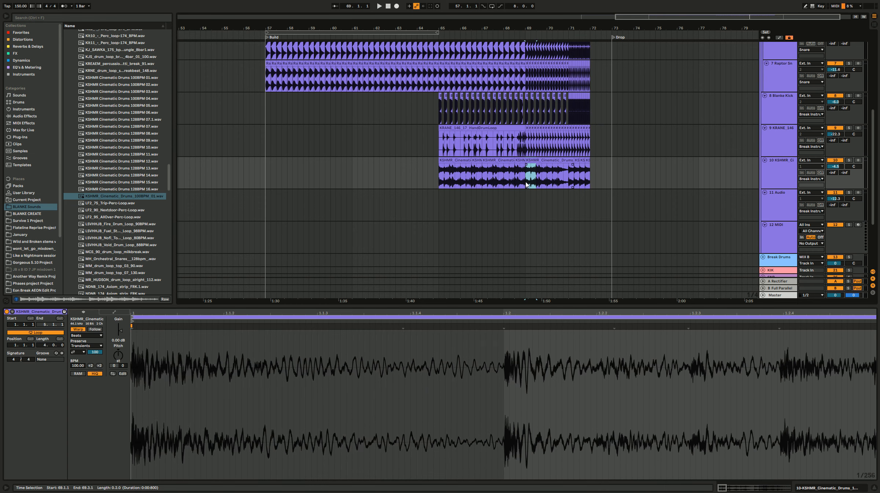
click(527, 185)
key(space)
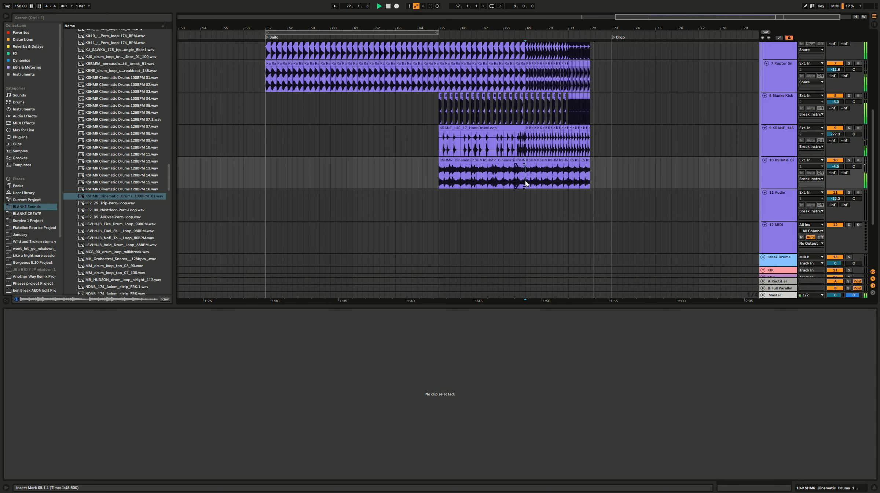
click(440, 173)
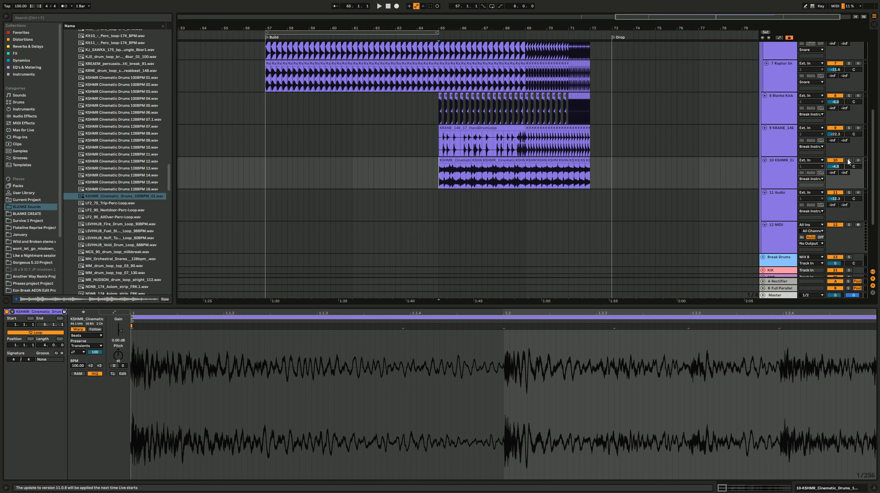
key(space)
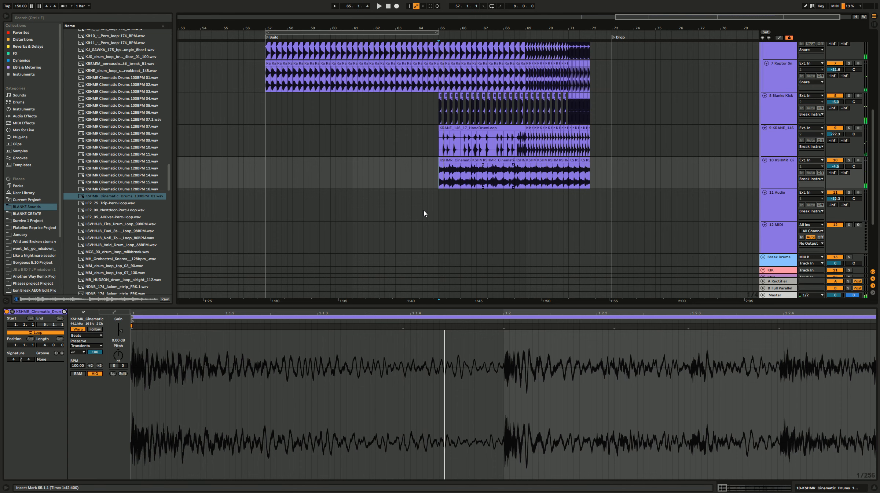
click(352, 155)
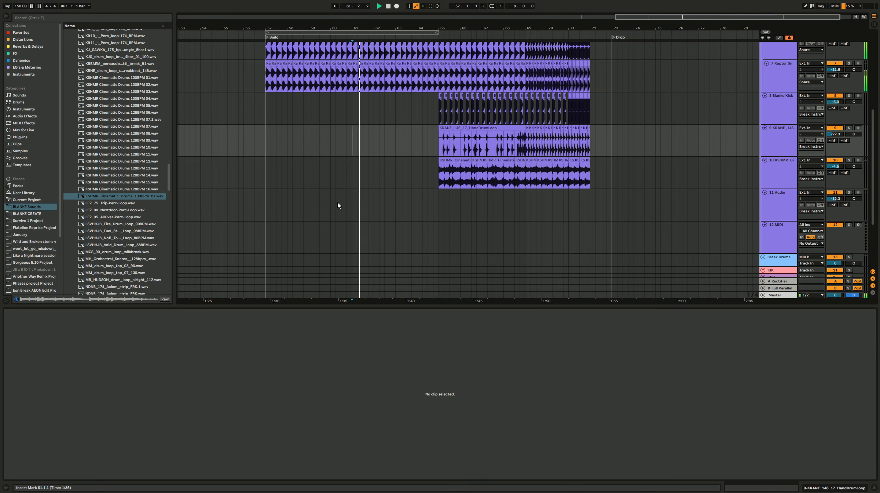
Step: Browse the drum loops and audition the Varien percussion loops 04_140, 02_140 and 01_130
scroll(139, 253, down, 10)
scroll(139, 253, down, 15)
scroll(127, 242, down, 2)
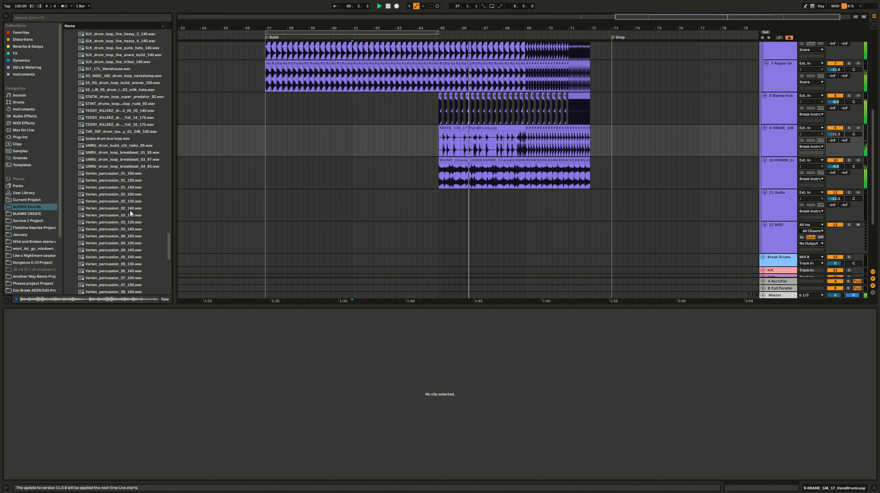
scroll(130, 212, down, 2)
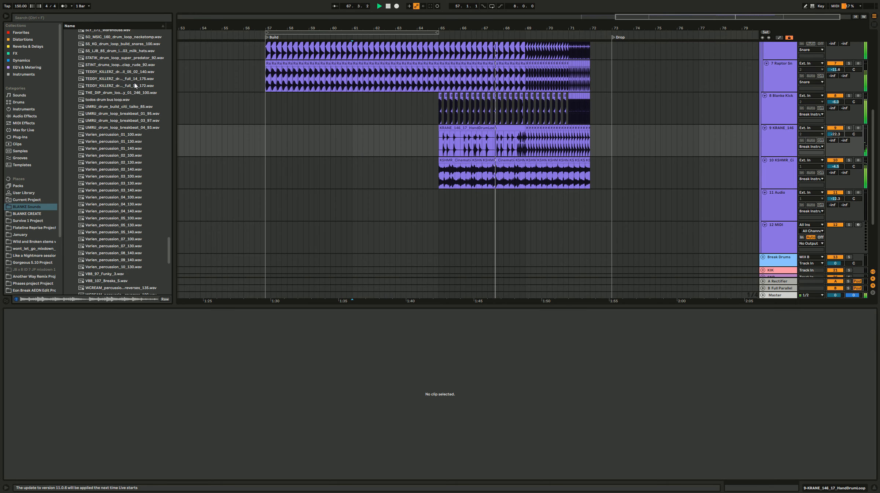
click(137, 85)
click(140, 211)
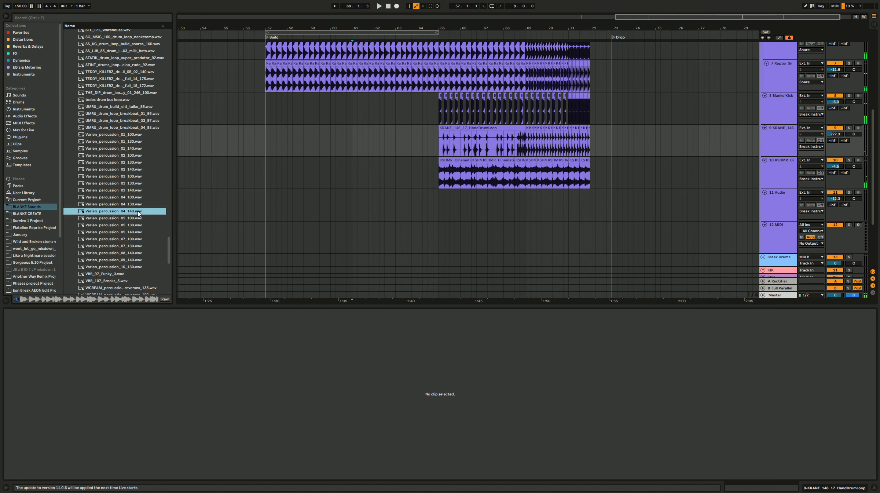
click(140, 169)
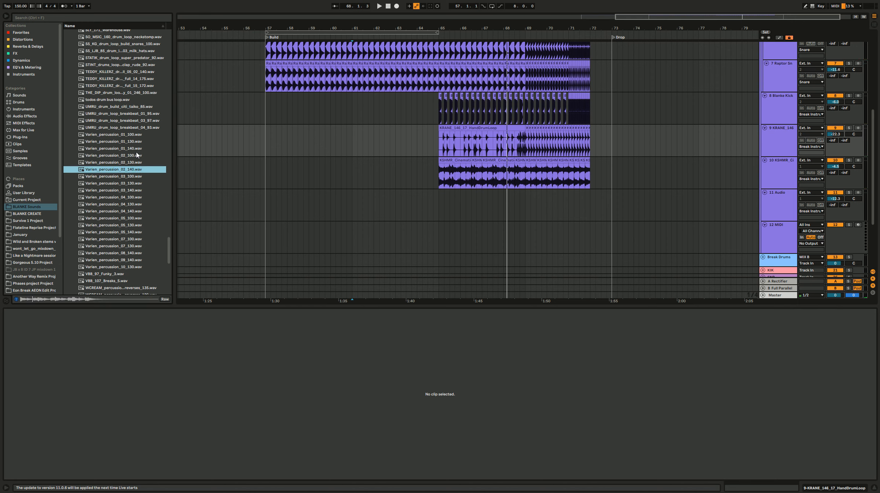
click(136, 142)
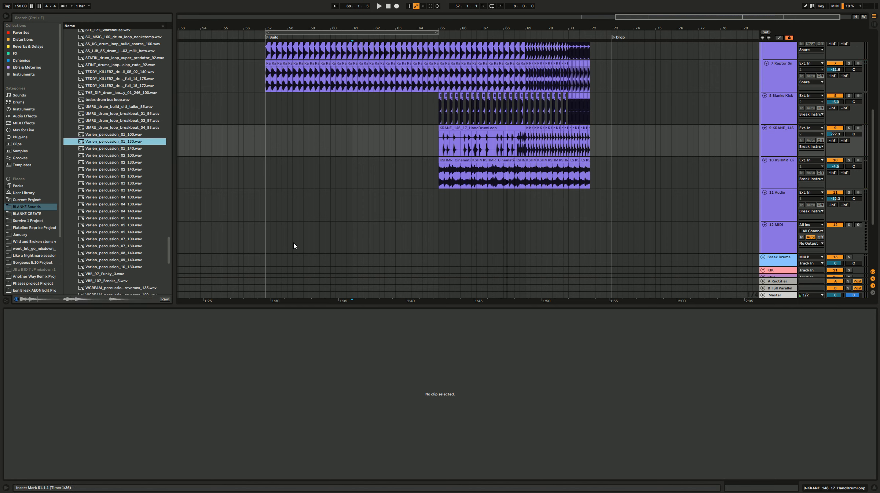
Step: Select the cinematic drum clips from bar 65 to bar 72 and listen to them from bar 65
click(435, 193)
click(435, 180)
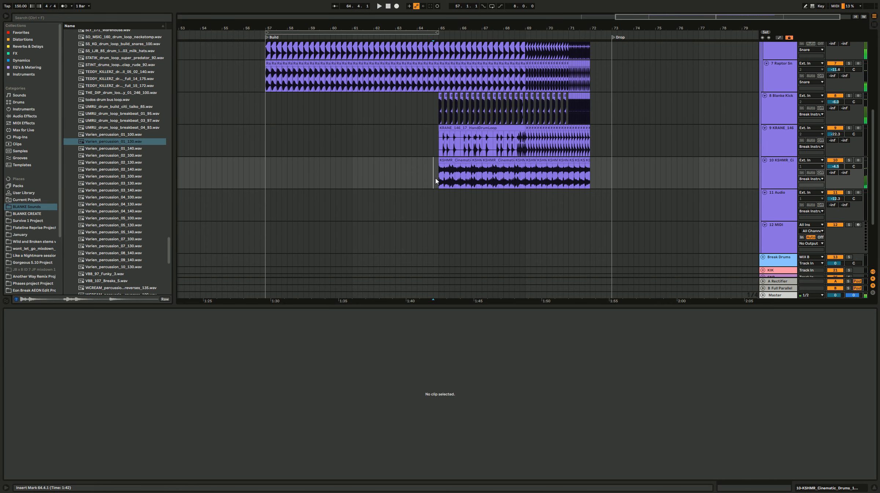
drag(439, 180, 592, 182)
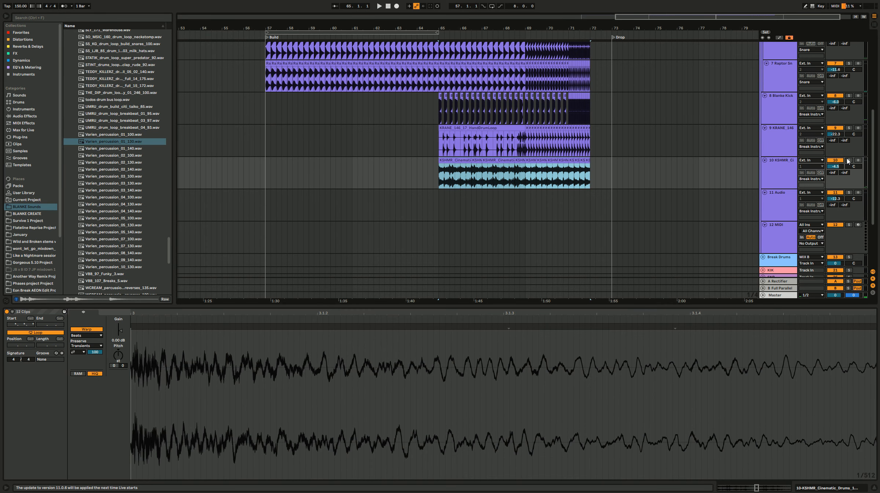
click(849, 160)
key(space)
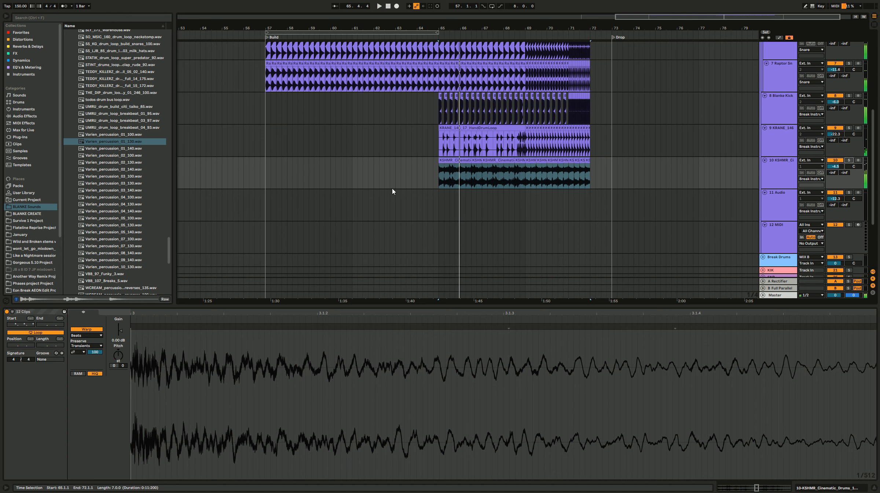
Step: Open the 1.7 Toms sample folder, play the build once more and audition several Cy Terror Tom samples
scroll(139, 253, down, 4)
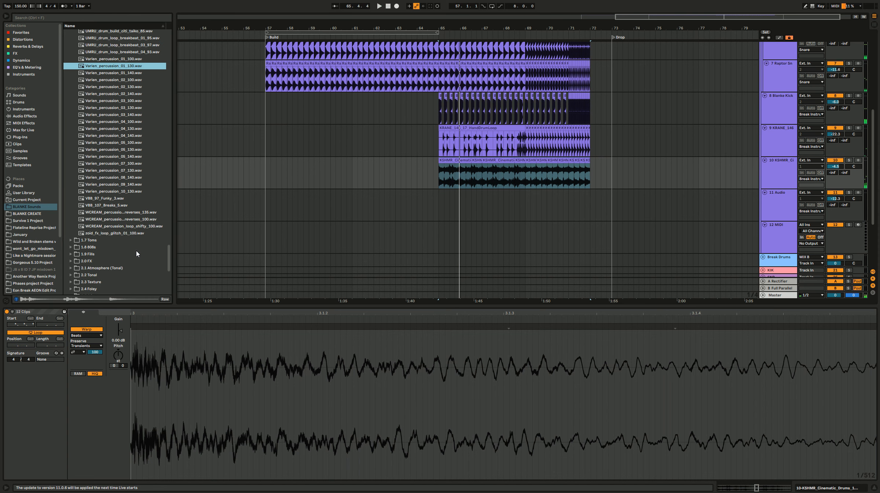
click(108, 240)
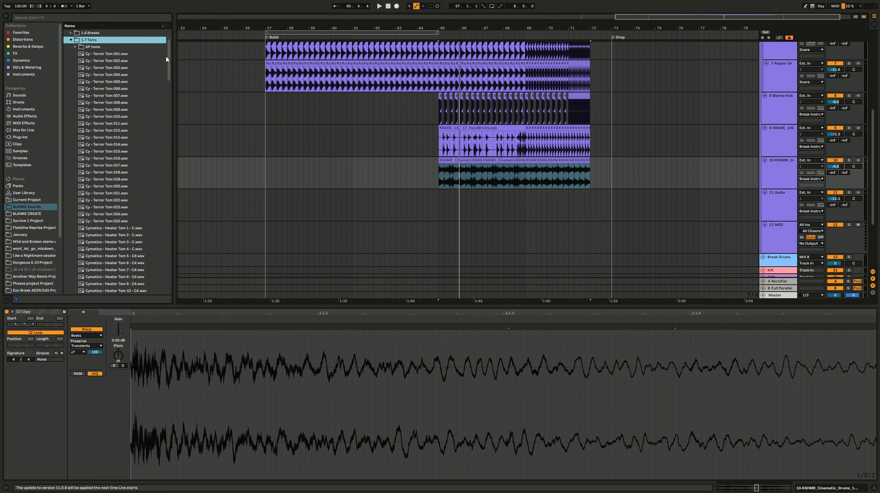
key(space)
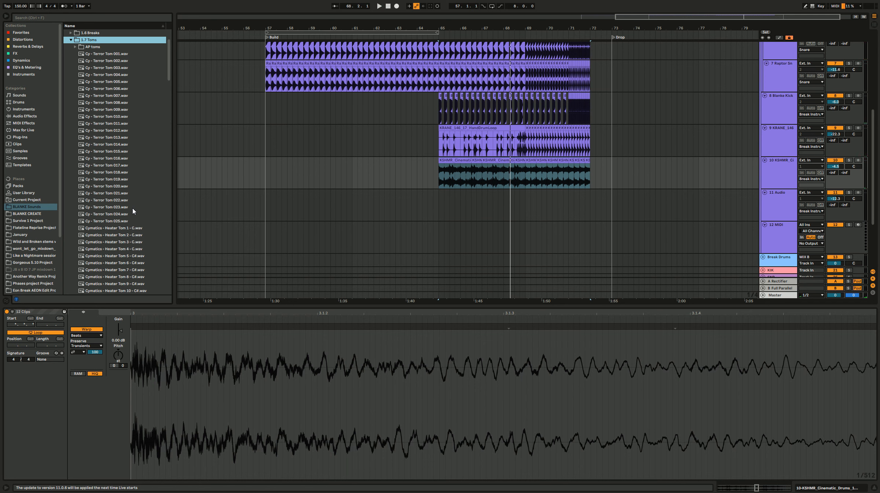
scroll(133, 211, down, 3)
click(131, 140)
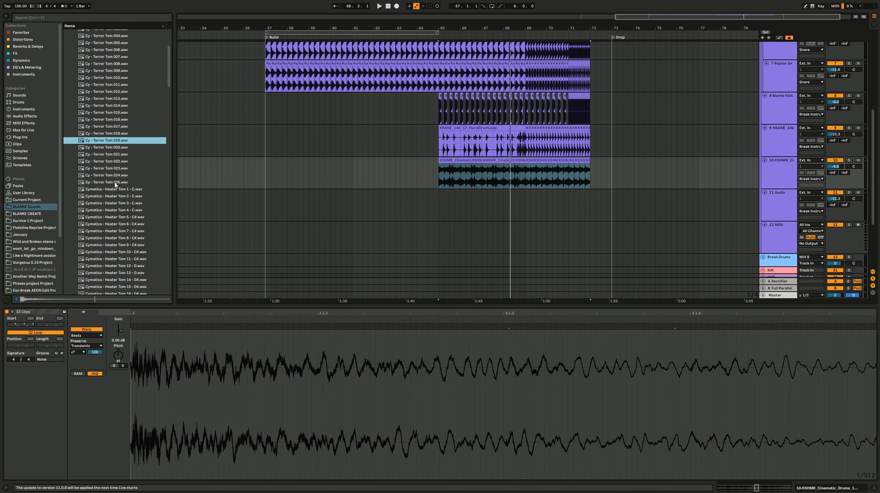
click(114, 161)
click(120, 126)
click(124, 79)
Step: Audition tom samples from the Cymatics Heater, Dazz, DUB_PHIZIX and GET sets
scroll(137, 279, down, 2)
scroll(137, 279, down, 6)
click(132, 268)
scroll(135, 274, down, 14)
click(136, 223)
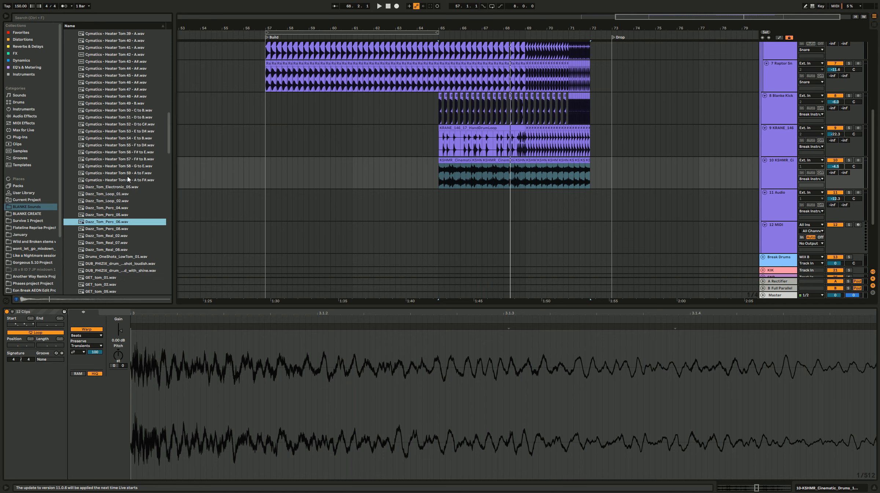
click(126, 159)
key(Up)
key(Up)
click(143, 269)
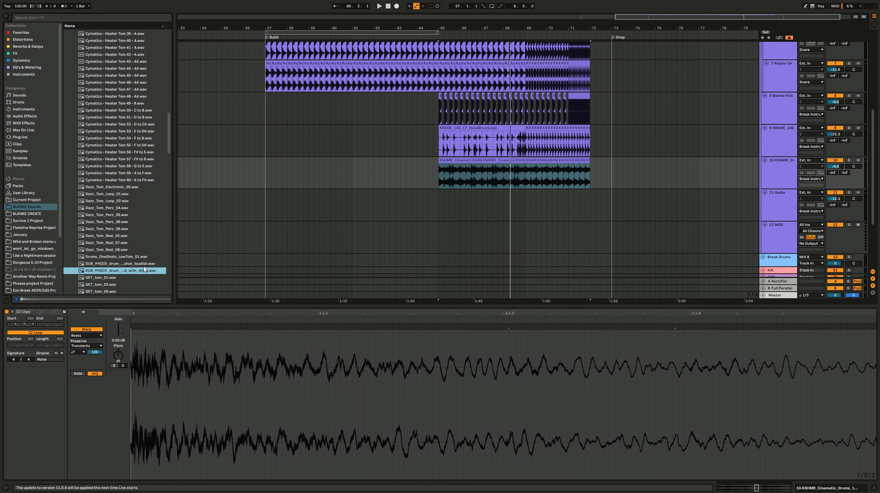
click(144, 264)
key(Down)
key(Down)
key(Down)
key(Down)
key(Down)
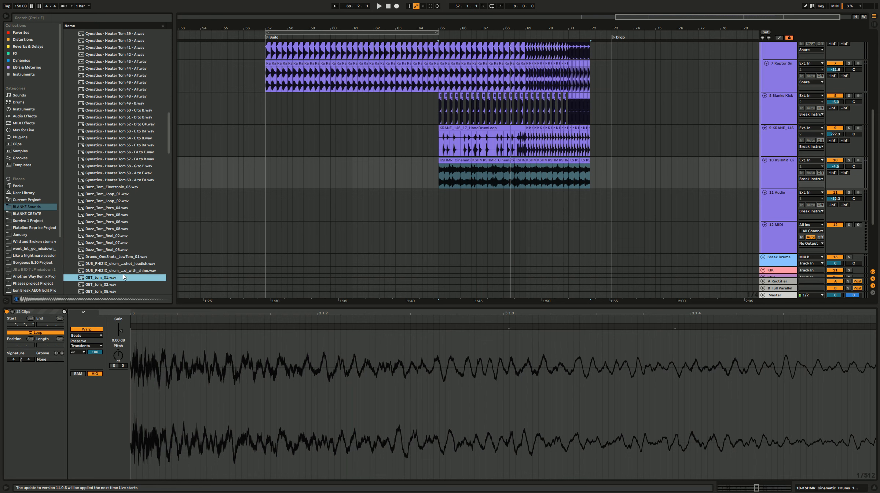
Step: Audition the tom samples from the GET set down to the KSHMR Basic Tom and KSHMR Tom sounds
scroll(120, 257, down, 3)
click(119, 253)
key(Down)
key(Down)
key(Down)
key(Down)
key(Down)
scroll(121, 276, down, 3)
key(Down)
key(Down)
key(Down)
key(Down)
key(Down)
key(Down)
key(Down)
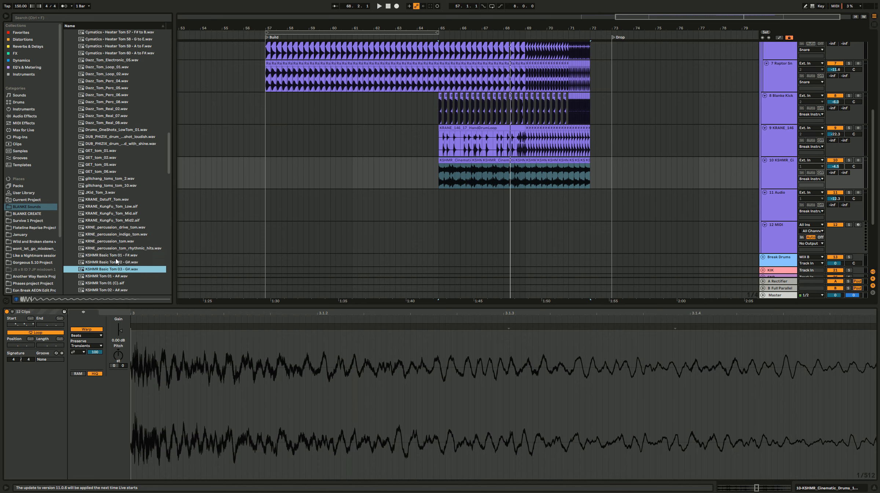
key(Down)
scroll(116, 261, down, 2)
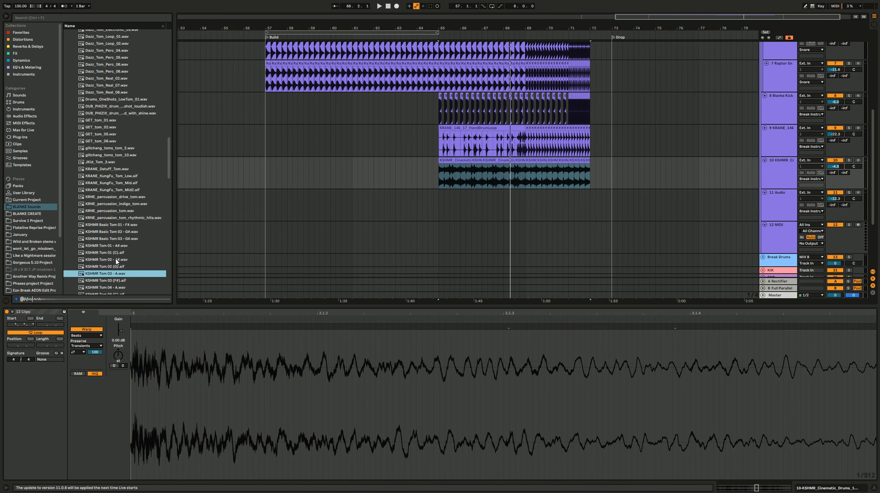
Step: Add KSHMR Tom 02 - A# to audio track 11 at bar 65, shorten it to an eighth note and repeat it up to bar 72
drag(116, 261, 438, 213)
scroll(440, 213, up, 3)
key(ctrl+d)
key(ctrl+d)
key(ctrl+d)
key(ctrl+d)
key(ctrl+d)
key(ctrl+d)
key(ctrl+d)
key(ctrl+d)
key(ctrl+d)
key(ctrl+d)
key(ctrl+d)
key(ctrl+d)
key(ctrl+d)
key(ctrl+d)
key(ctrl+d)
key(ctrl+d)
key(ctrl+d)
key(ctrl+d)
key(ctrl+d)
key(ctrl+d)
scroll(444, 211, down, 3)
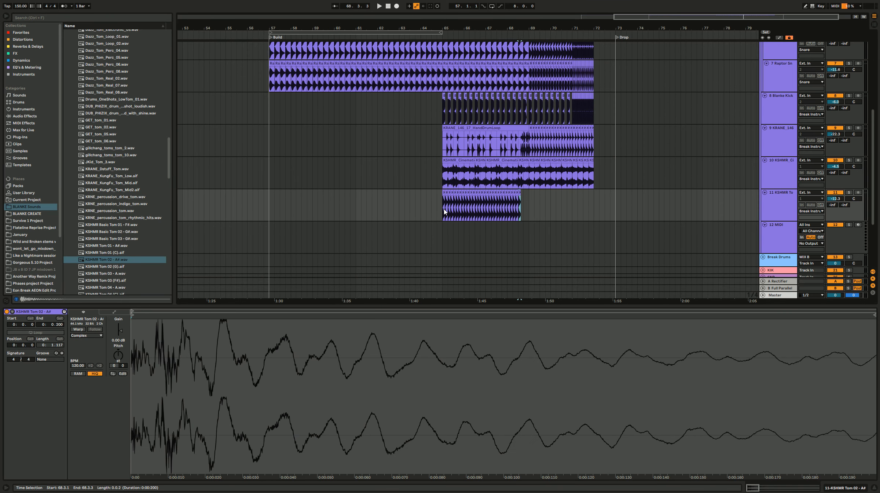
Step: Play the tom roll from 64.2, check it in solo, unsolo it and set its volume to -12.6 dB
click(428, 210)
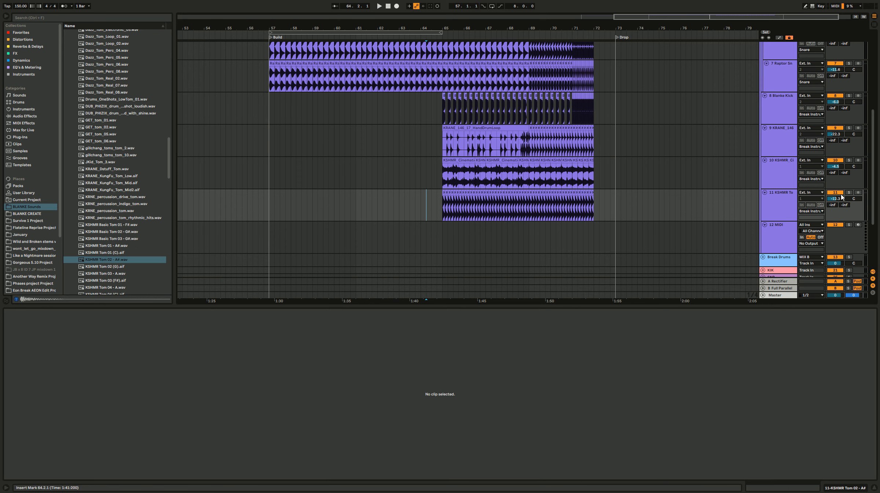
mouse_move(844, 202)
mouse_down()
mouse_move(844, 180)
mouse_move(844, 209)
mouse_move(844, 200)
mouse_up()
click(848, 193)
click(849, 193)
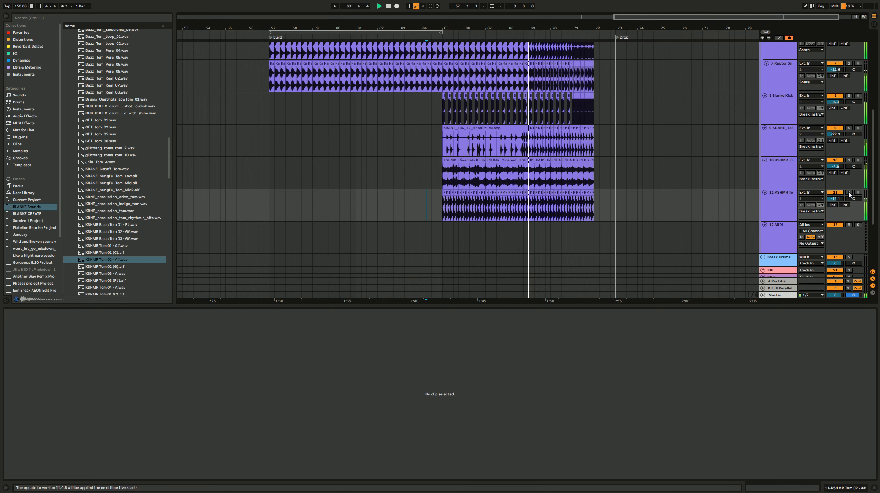
drag(829, 199, 829, 202)
Step: Compare the KSHMR Tom 01 and KSHMR Tom 02 samples by auditioning them
click(121, 259)
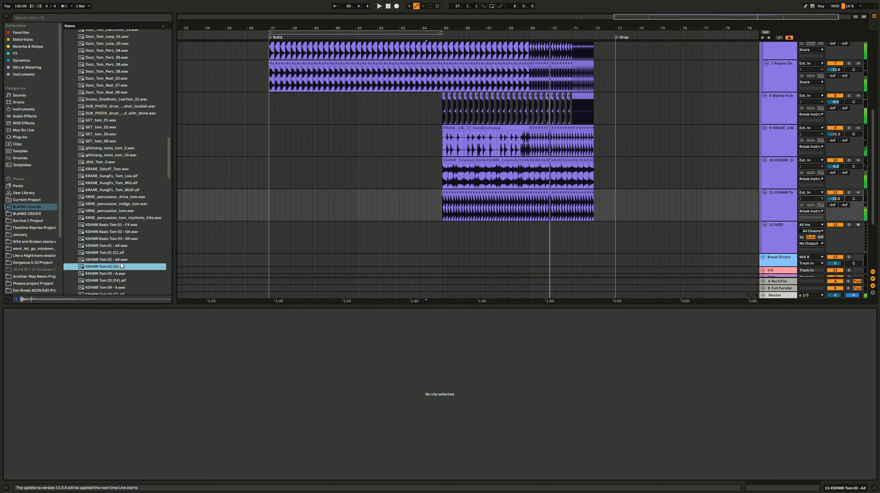
click(119, 248)
click(120, 253)
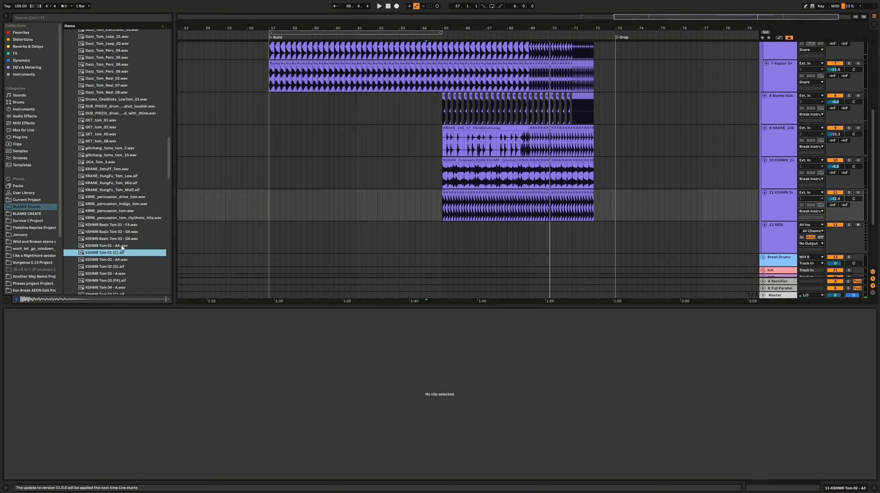
click(122, 248)
click(120, 259)
Step: Replace the tom roll on track 11 with eighth-note repeats of KSHMR Tom 01 - A# from bar 65 to bar 72
drag(121, 246, 449, 209)
scroll(445, 207, up, 5)
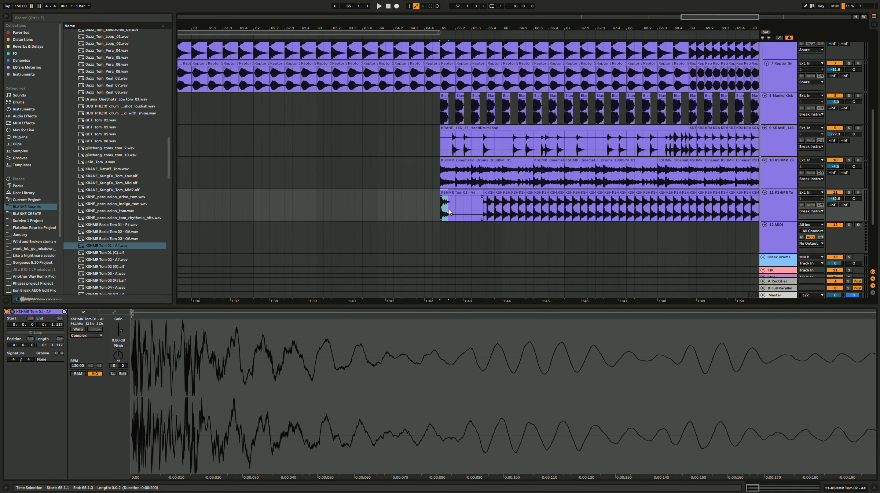
key(ctrl+d)
scroll(450, 211, down, 5)
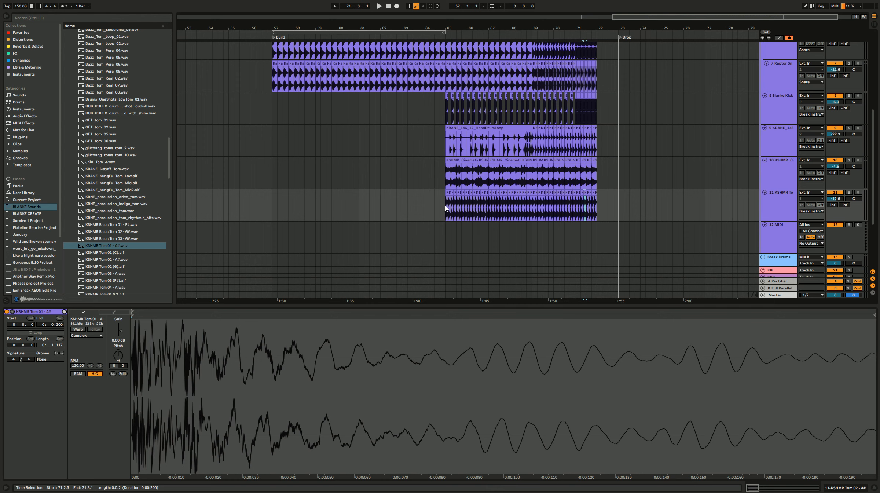
Step: Play the build from just before bar 65, set the tom track's volume to -13.8 dB and look over the layered tracks
click(438, 207)
key(space)
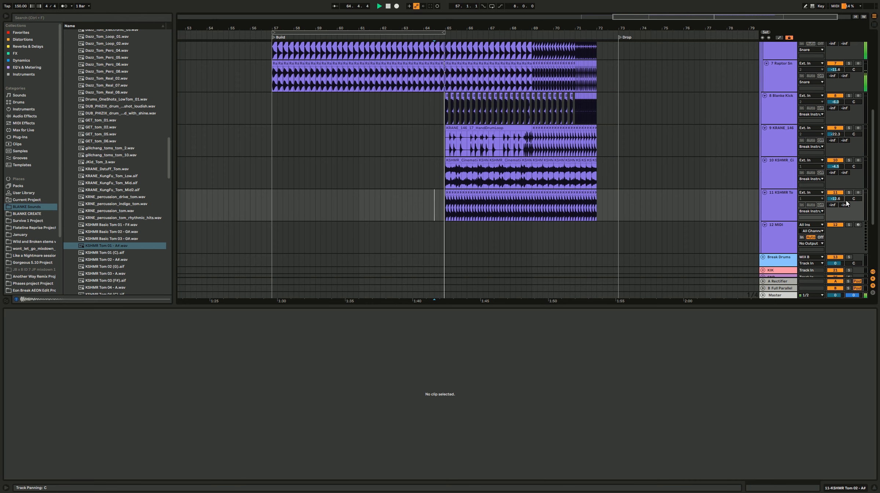
drag(836, 199, 835, 205)
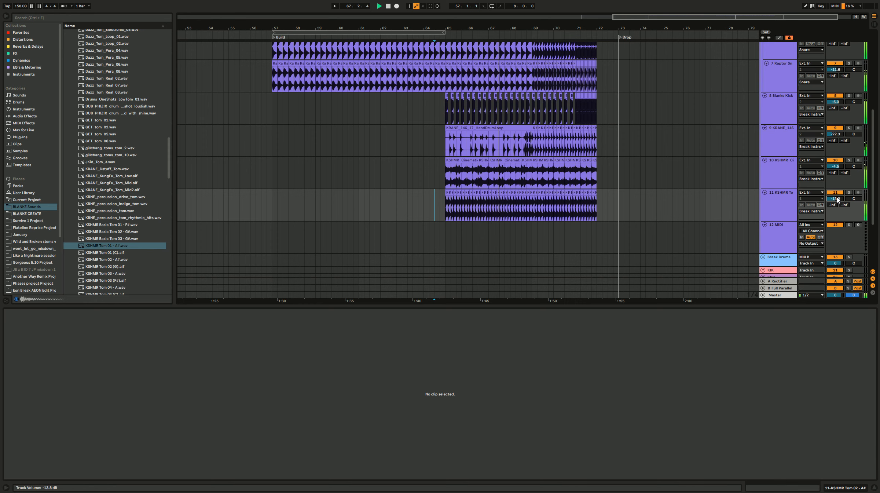
scroll(660, 210, up, 8)
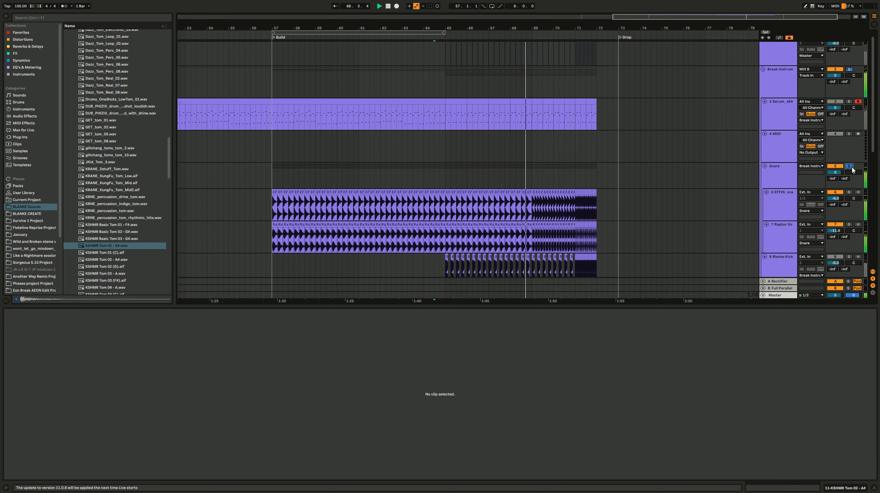
scroll(723, 188, down, 8)
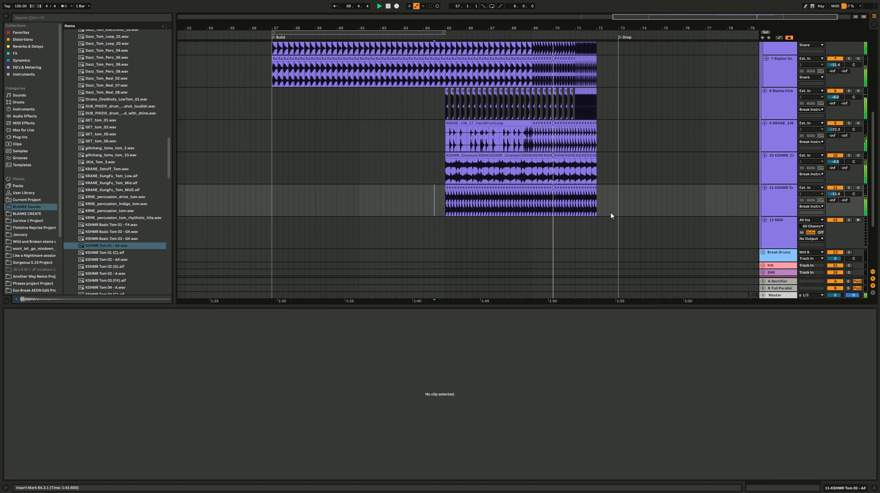
Step: Group the hand drum, cinematic drum and tom roll tracks, keeping the Blanke Kick track outside and above the group
scroll(679, 180, up, 3)
click(782, 168)
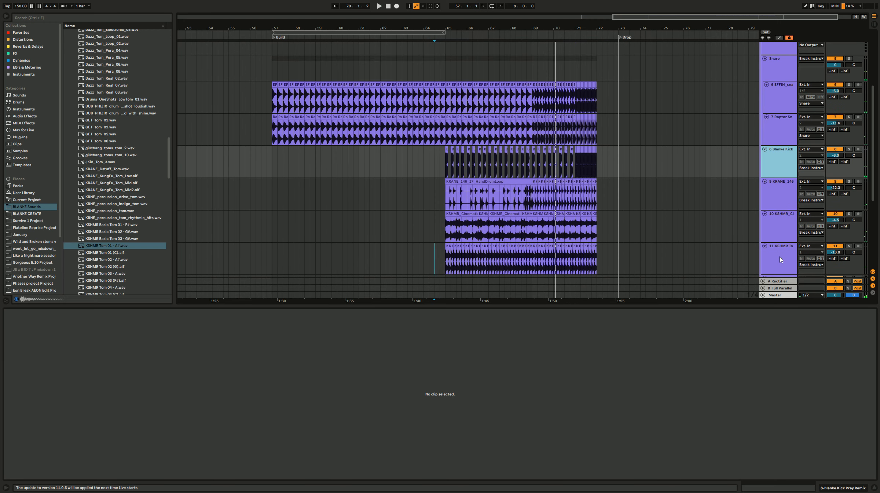
shift+click(780, 255)
key(ctrl+g)
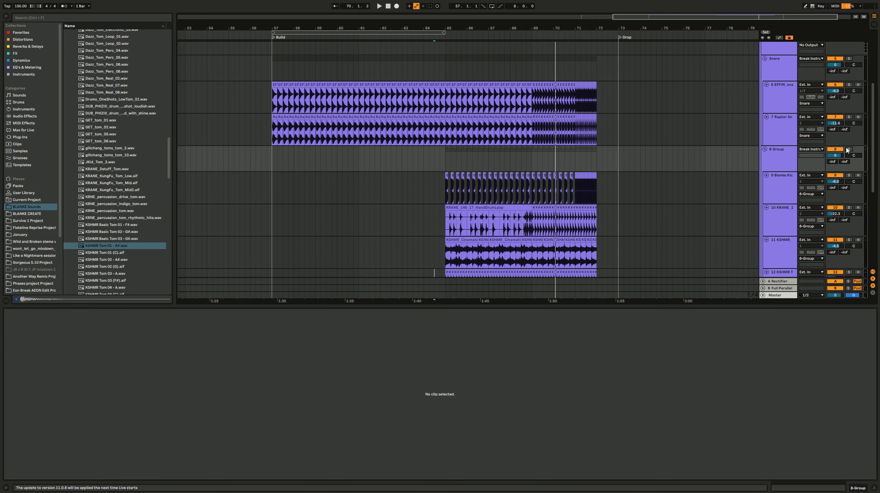
drag(777, 178, 781, 148)
Step: Play the drum group in solo, compare it with and without the tom roll, and set the tom track's volume to -15.8 dB
scroll(464, 204, down, 3)
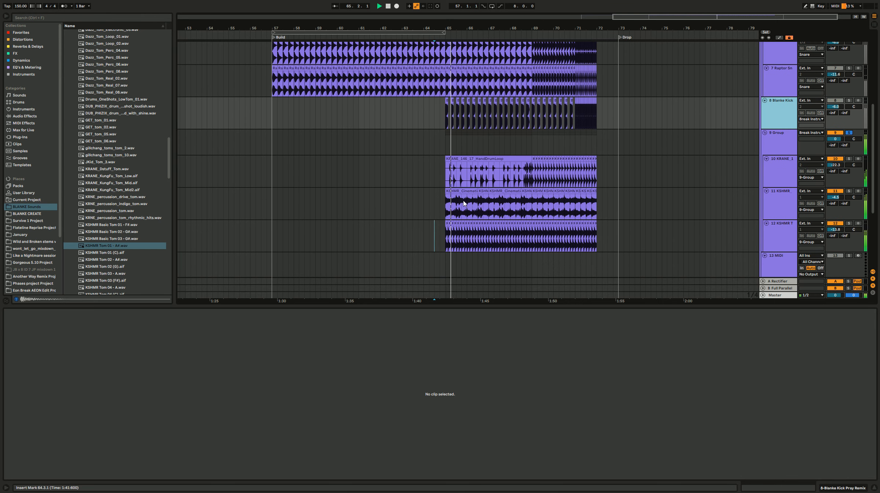
click(834, 224)
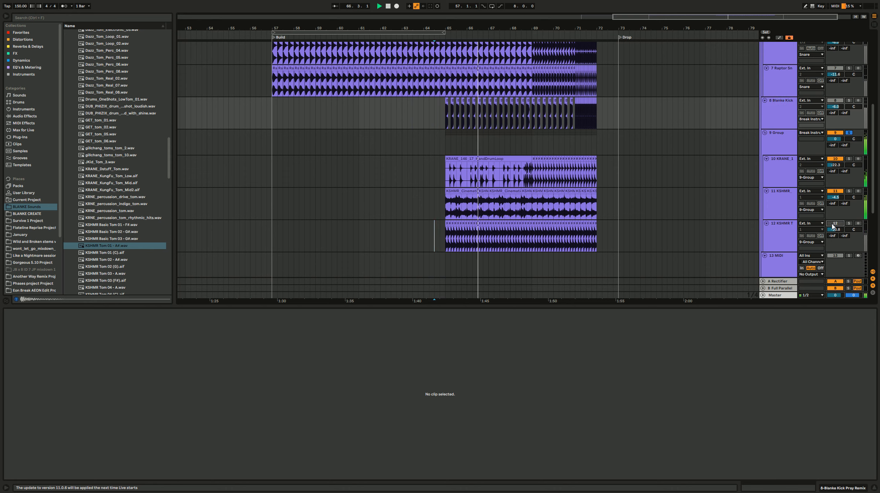
click(834, 224)
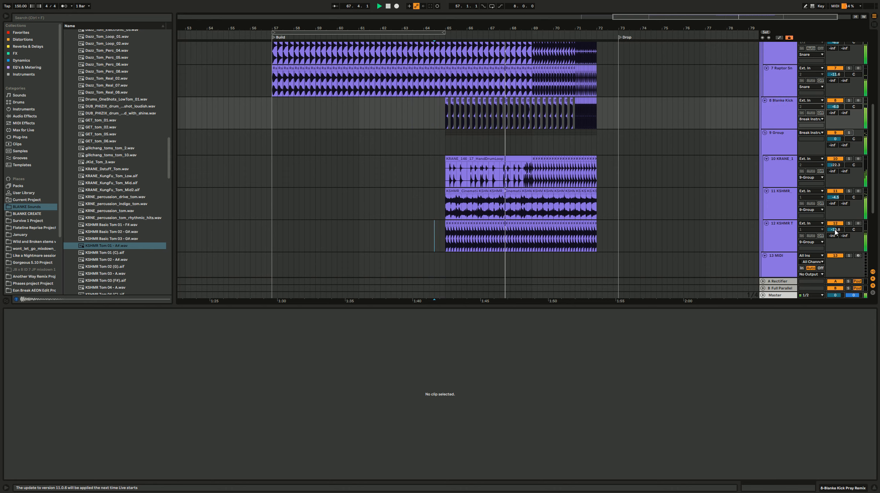
drag(835, 231, 836, 238)
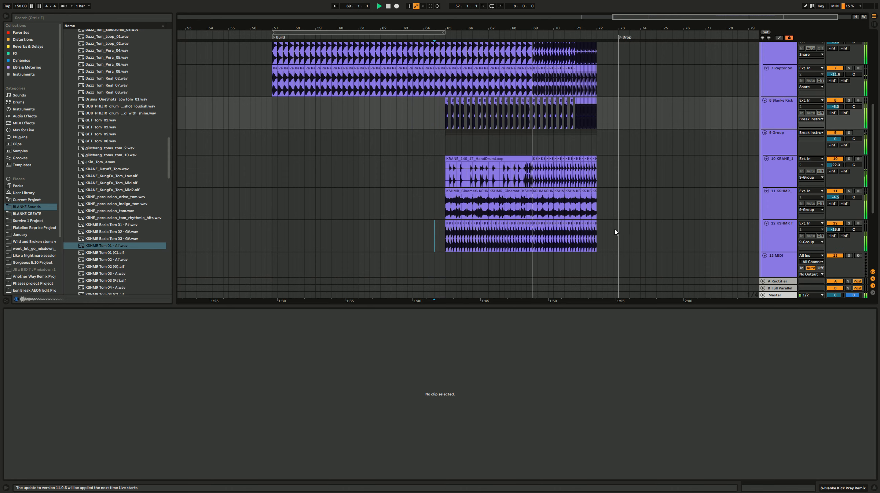
Step: View the Master track's effect chain and stop playback
click(793, 295)
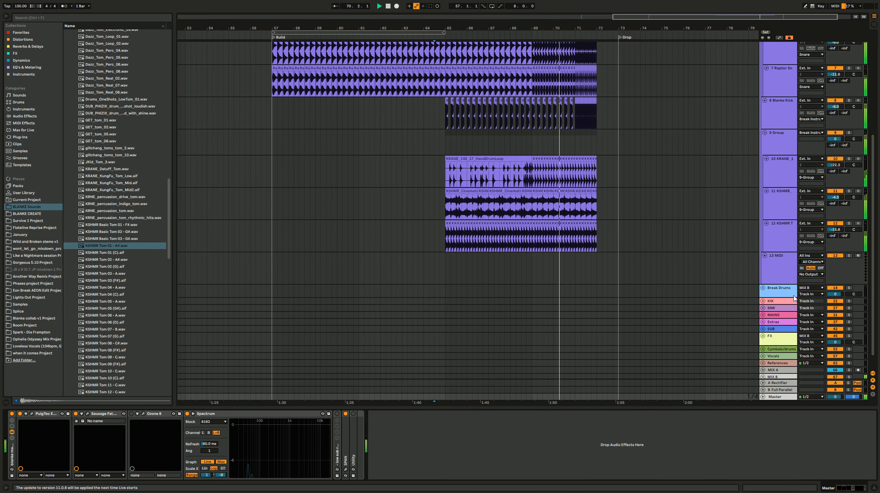
click(794, 297)
key(space)
click(391, 205)
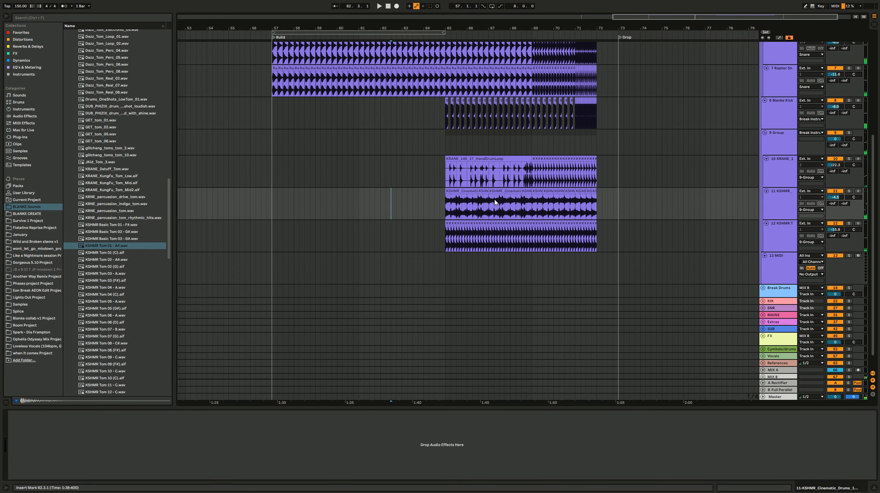
Step: Add two audio tracks below the empty MIDI track 13
click(792, 249)
click(789, 266)
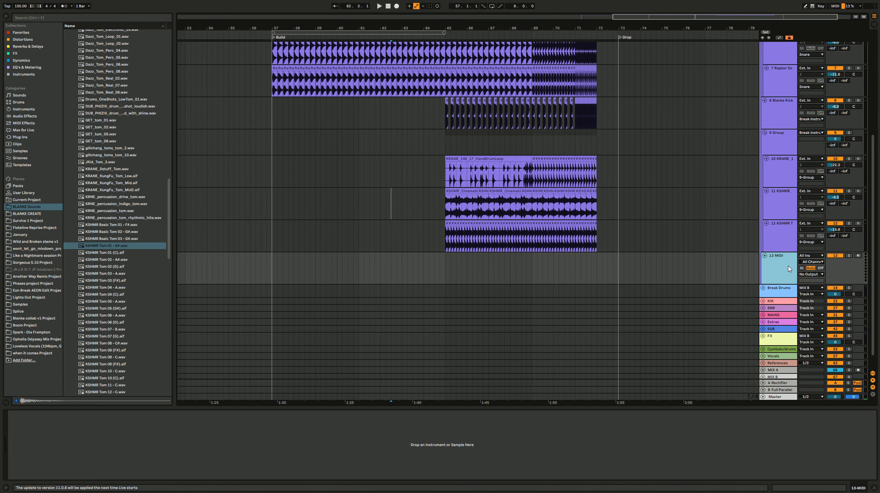
key(ctrl+t)
key(ctrl+t)
click(499, 273)
Step: Play the whole build from 56.4.1, just before the Build marker, to review the layered drums
scroll(381, 254, up, 1)
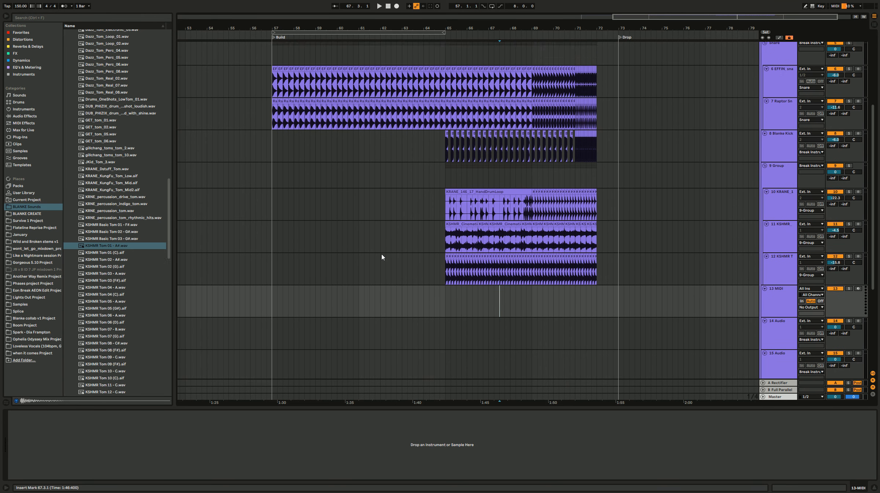
scroll(404, 238, up, 2)
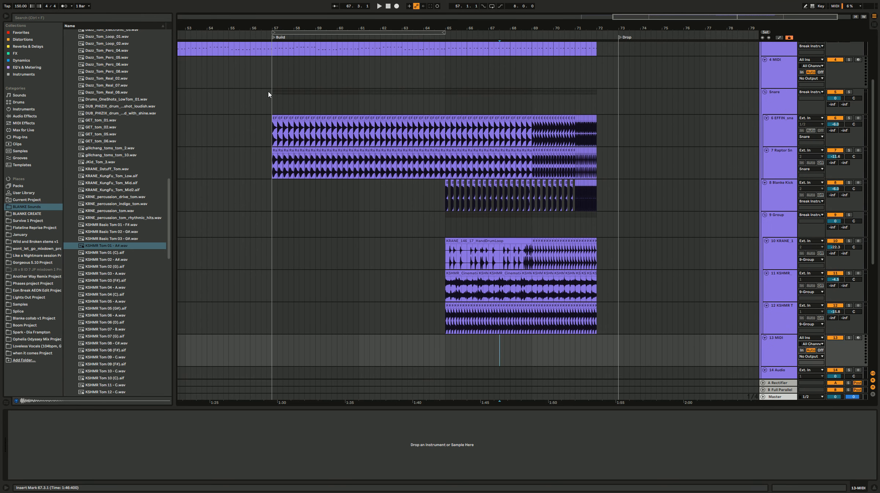
click(269, 93)
key(space)
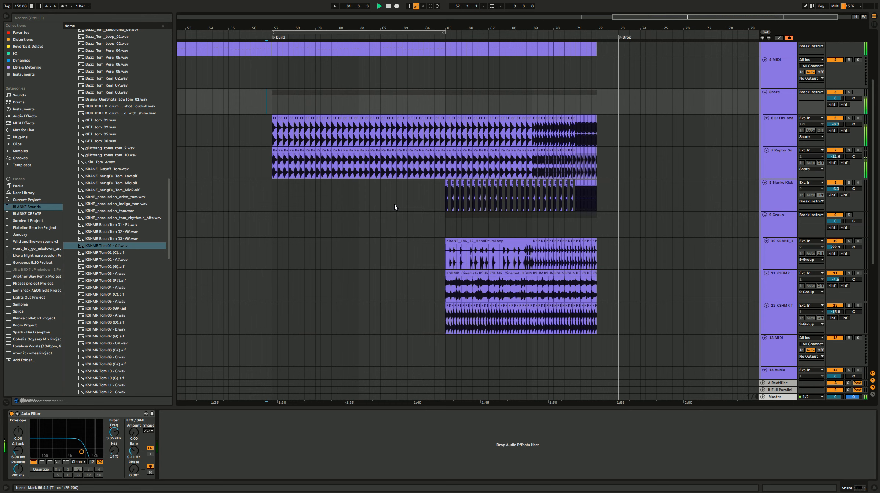
scroll(422, 262, right, 1)
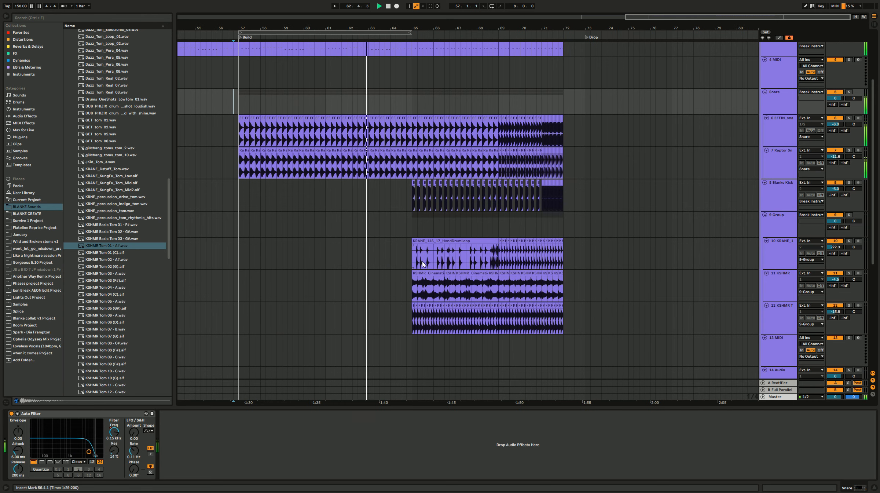
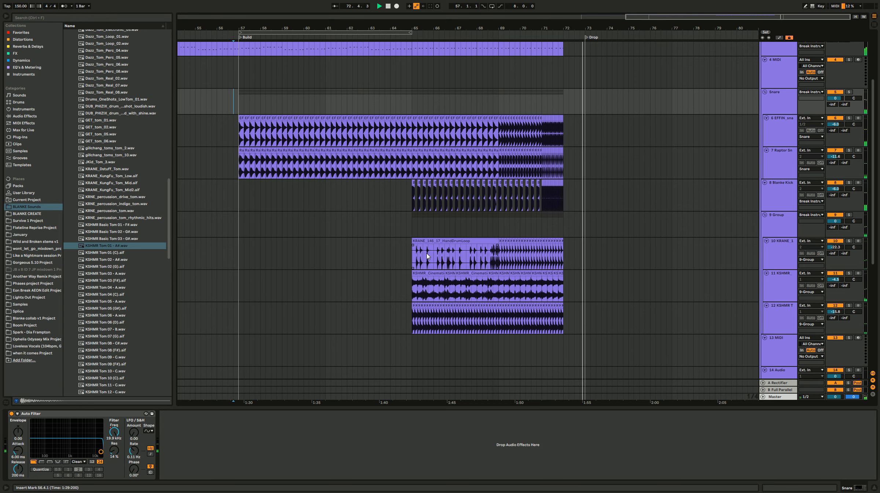
Step: Stop playback and go over the hand, cinematic and tom drum clips down to the empty tracks below
key(space)
click(426, 253)
scroll(428, 253, down, 2)
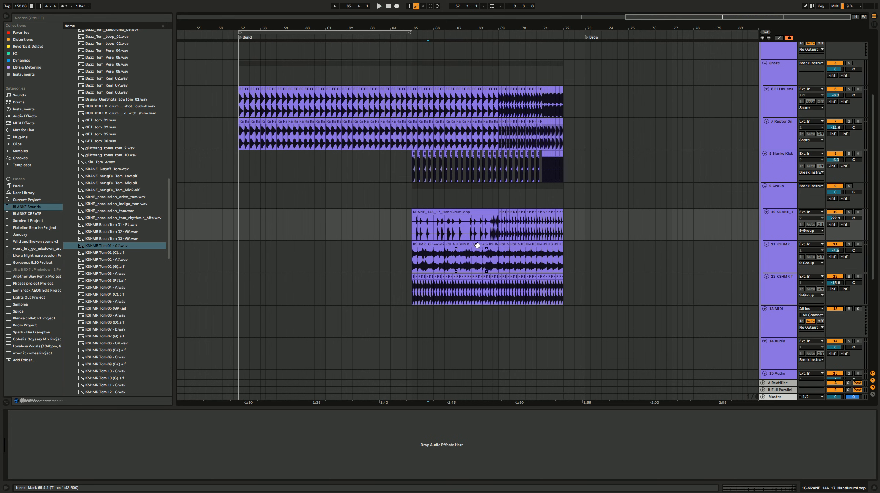
scroll(477, 245, down, 5)
click(448, 244)
click(417, 214)
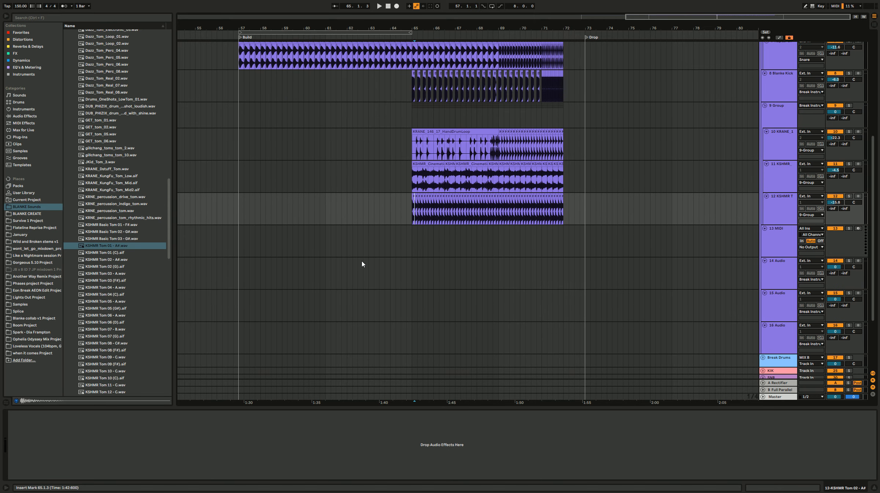
Step: Close the 1.7 Toms folder and audition several drum breaks from the 1.6 Breaks folder
drag(167, 218, 162, 58)
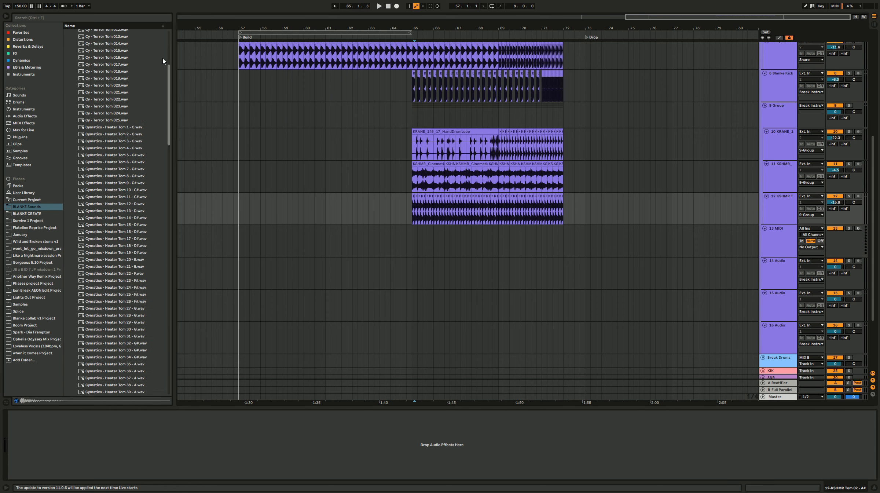
click(92, 88)
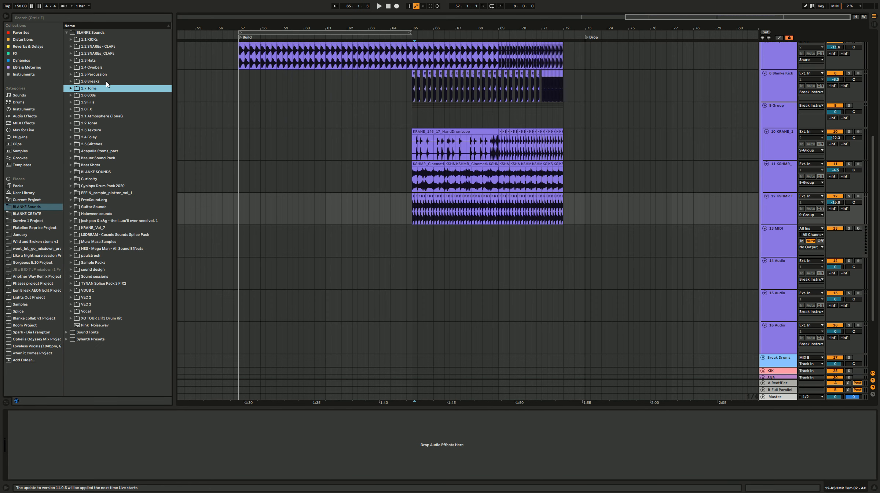
click(107, 82)
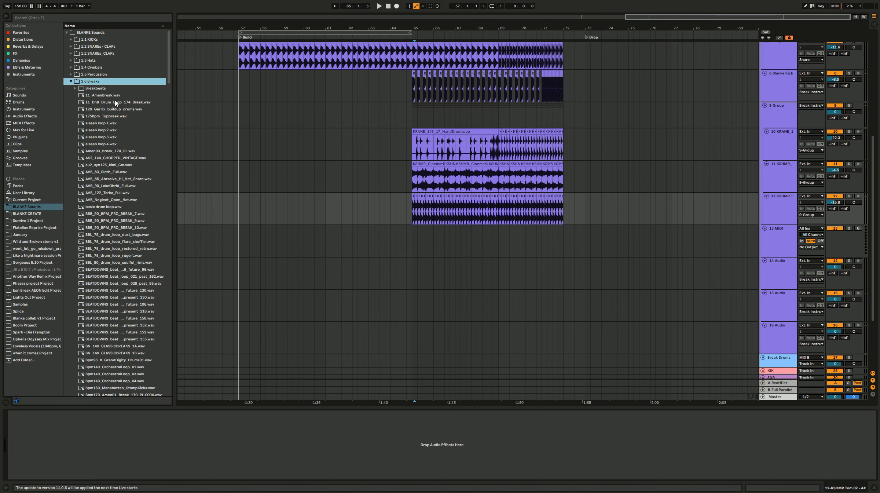
click(116, 102)
click(125, 158)
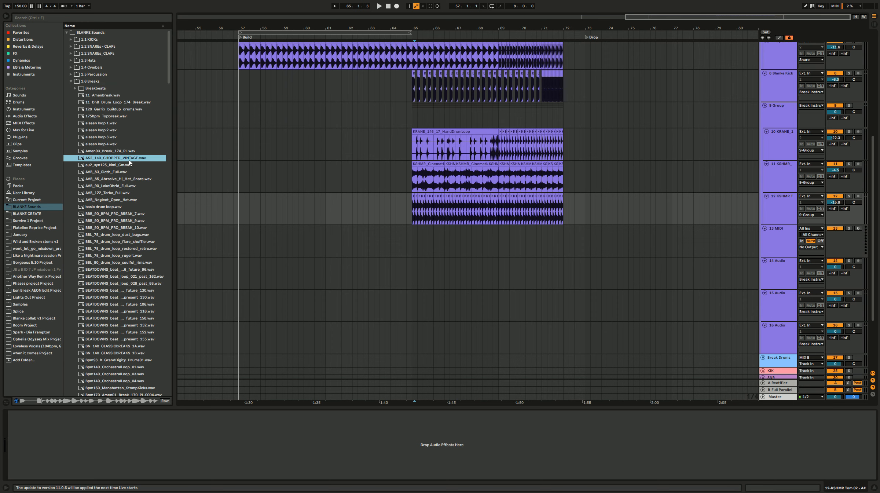
click(133, 153)
click(124, 186)
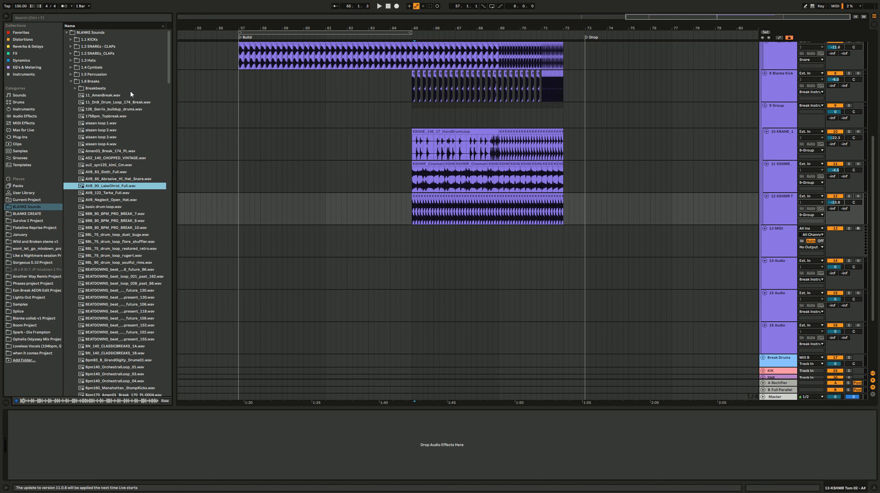
Step: Close the 1.6 Breaks folder and open the Drum Loops folder of the josh pan & x&g pack, widening the browser to show full file names
click(96, 82)
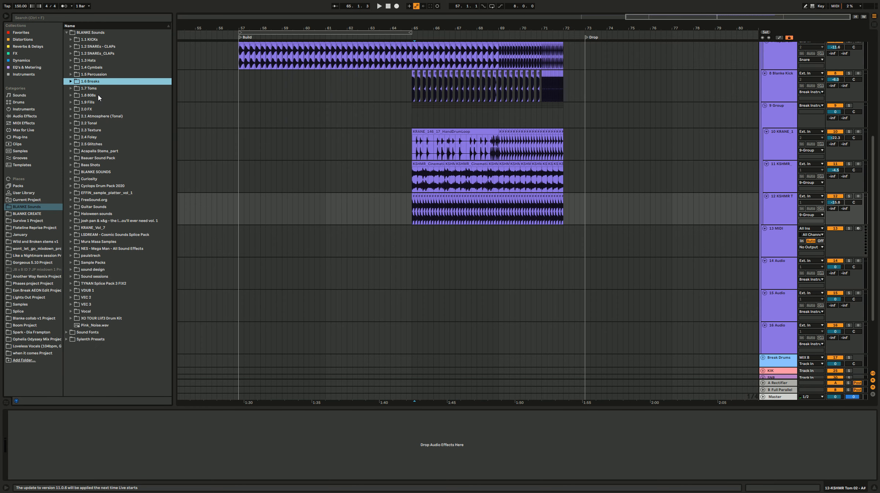
click(102, 89)
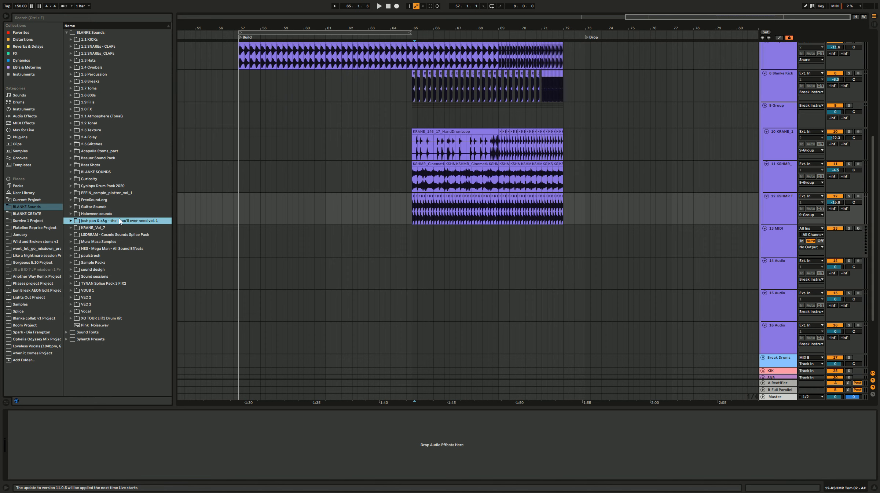
double_click(110, 222)
double_click(116, 235)
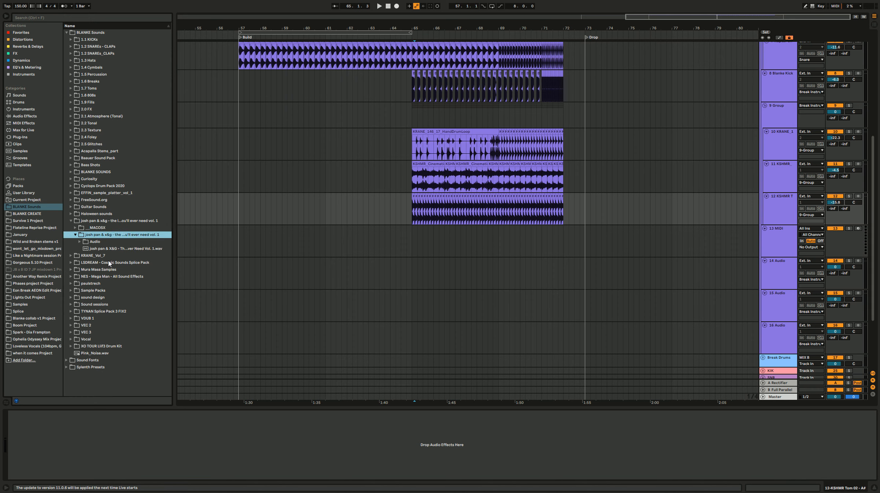
double_click(96, 242)
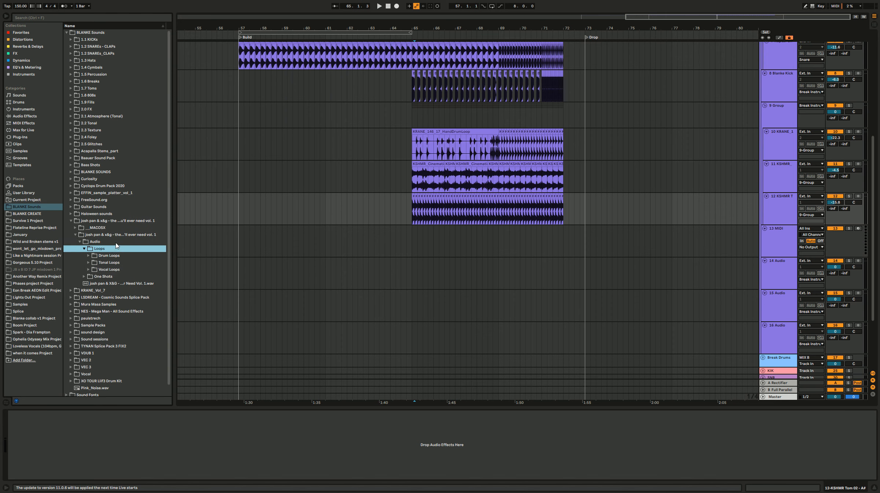
double_click(110, 249)
double_click(116, 249)
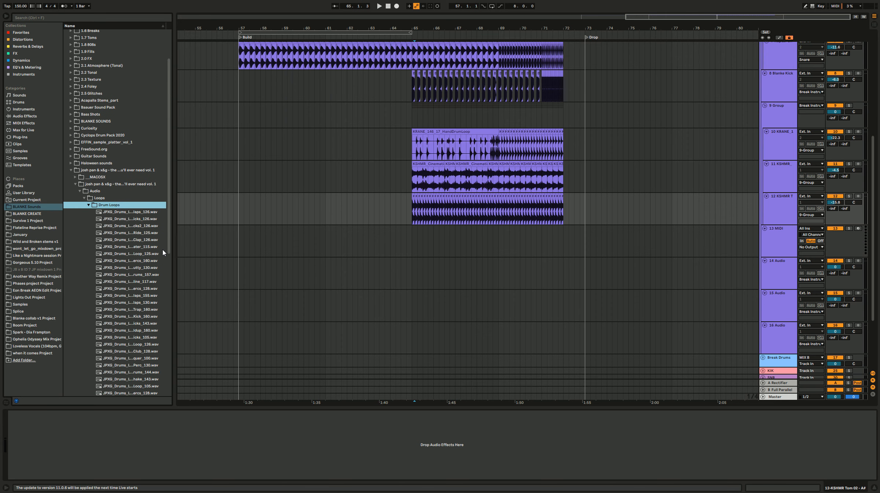
drag(183, 243, 208, 242)
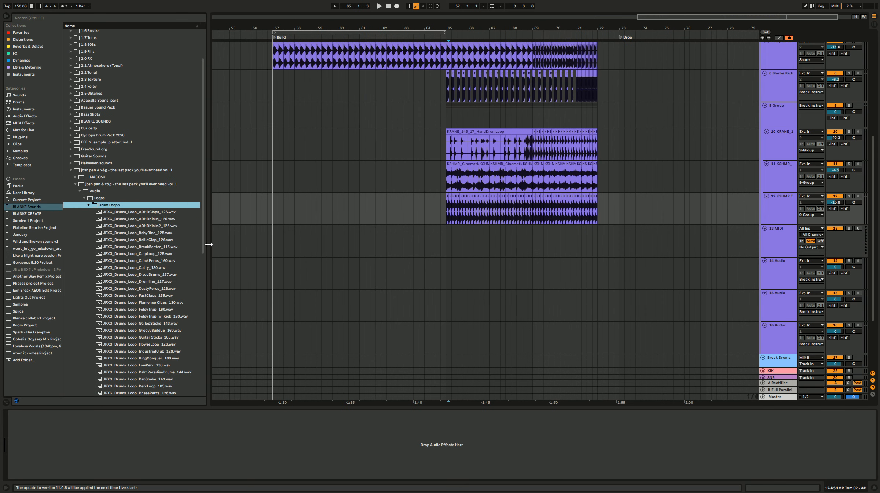
Step: Audition drum loops from the pack and place JPXG_Drums_Loop_TelephoneLoop_102.wav on track 13 at bar 65
click(161, 276)
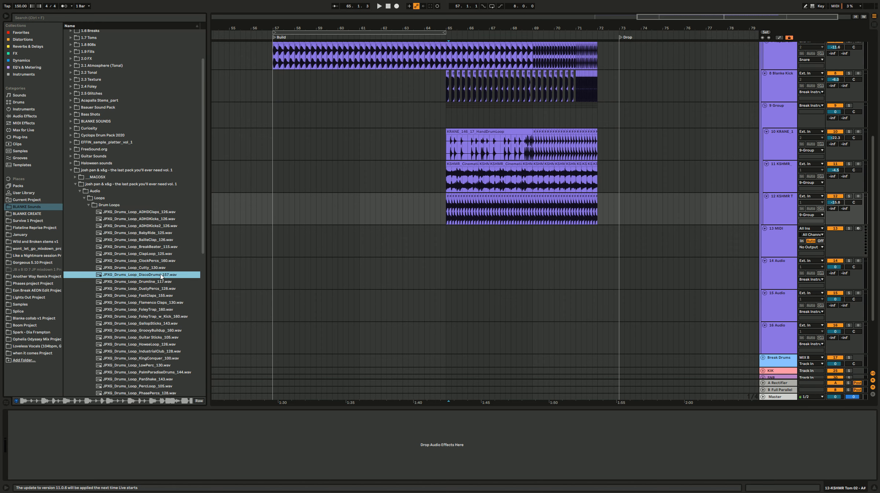
scroll(161, 278, down, 10)
click(160, 352)
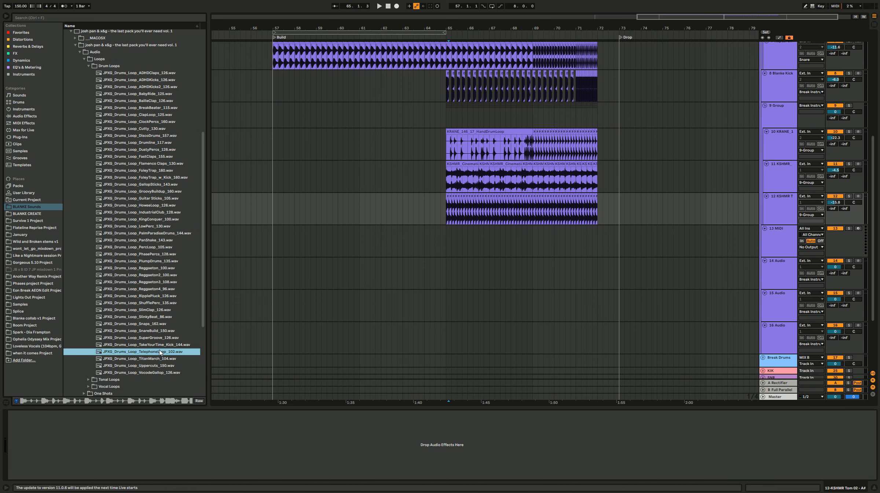
drag(154, 355, 447, 237)
Step: Play the telephone drum loop in solo and with the other tracks, and set its track volume to -11.6 dB
key(space)
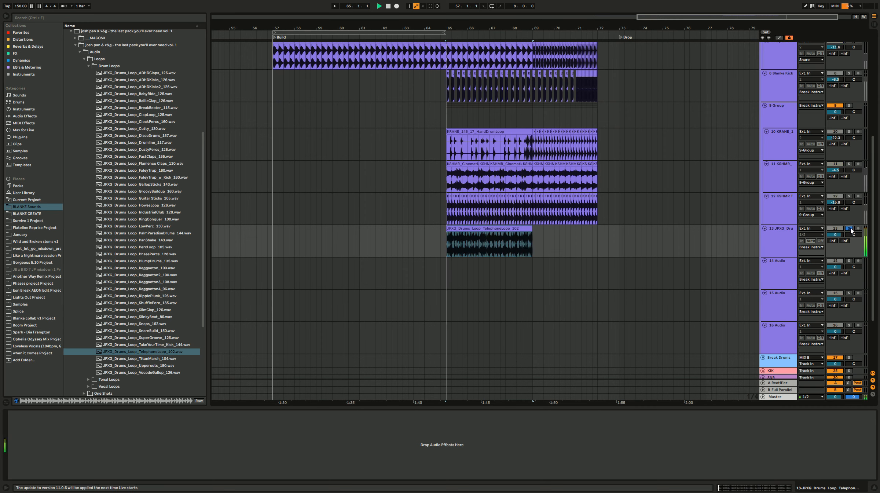
drag(840, 235, 840, 253)
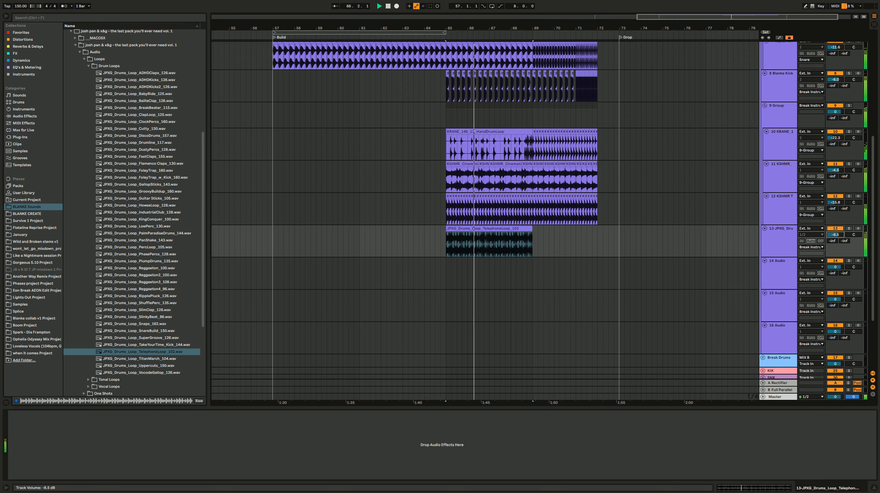
click(849, 229)
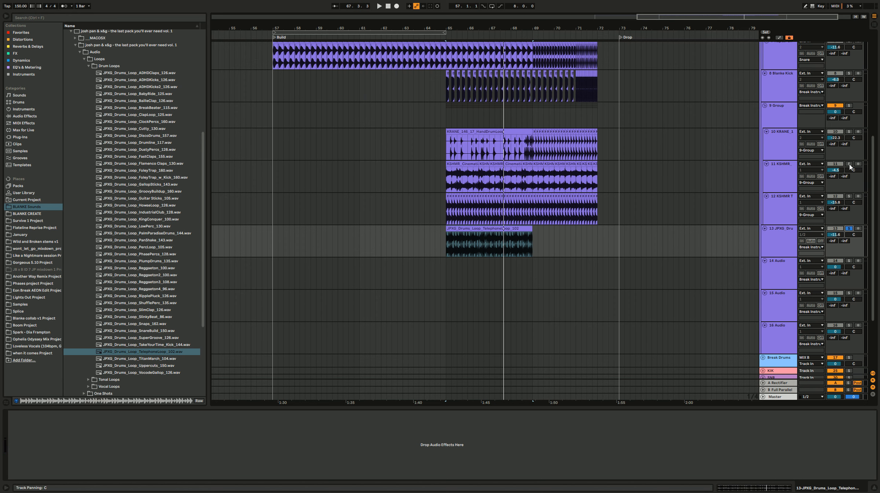
Step: Play the KSHMR cinematic drums clip at bar 65 in solo and copy it to the Build marker at bar 57
click(469, 164)
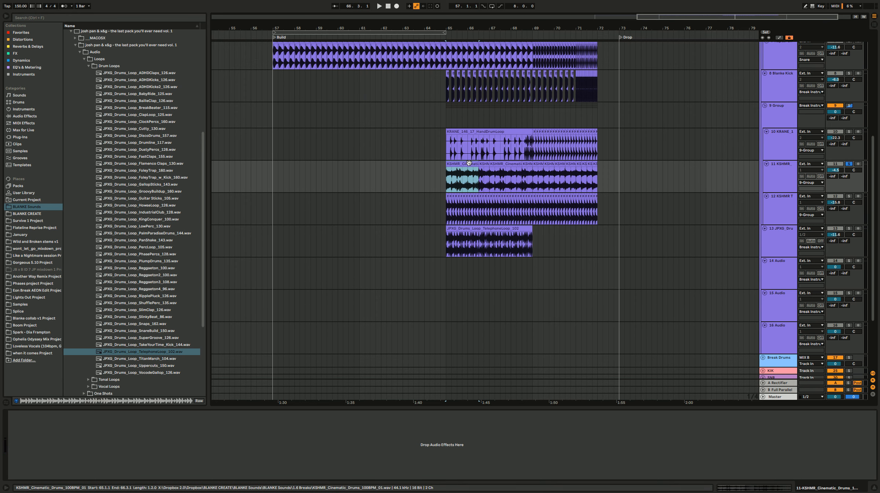
double_click(467, 163)
key(space)
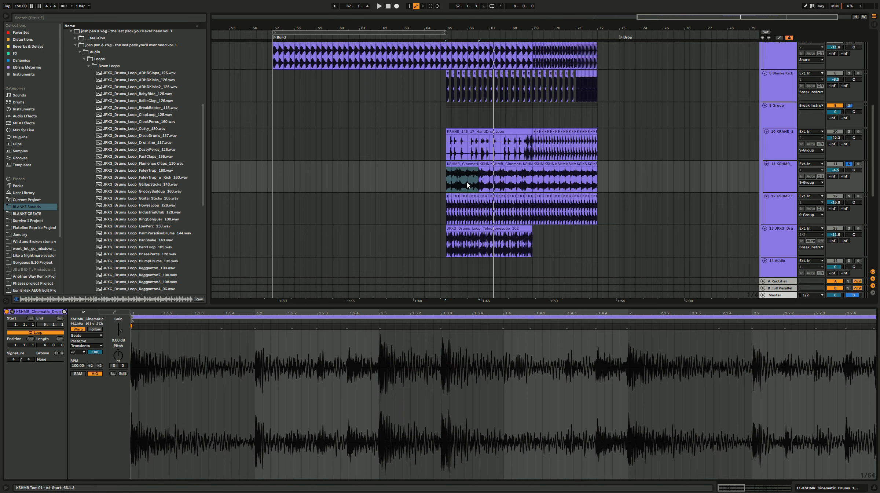
drag(421, 158, 291, 170)
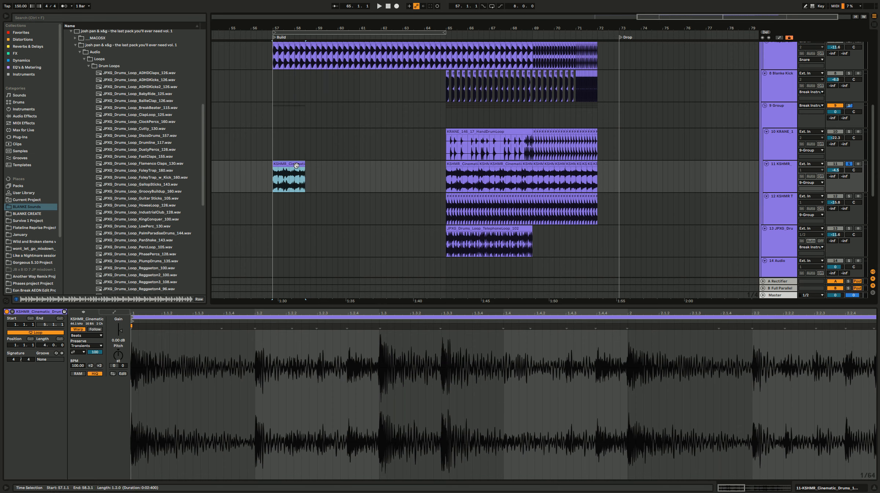
Step: Set the copied cinematic clip's BPM to 200, then extend it to four bars and duplicate it to fill bars 57 to 65
click(99, 366)
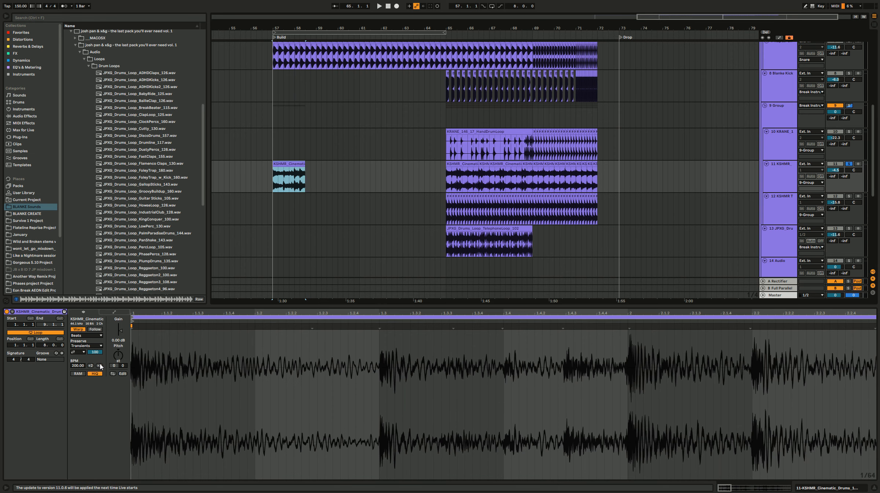
click(849, 164)
key(space)
drag(305, 163, 359, 163)
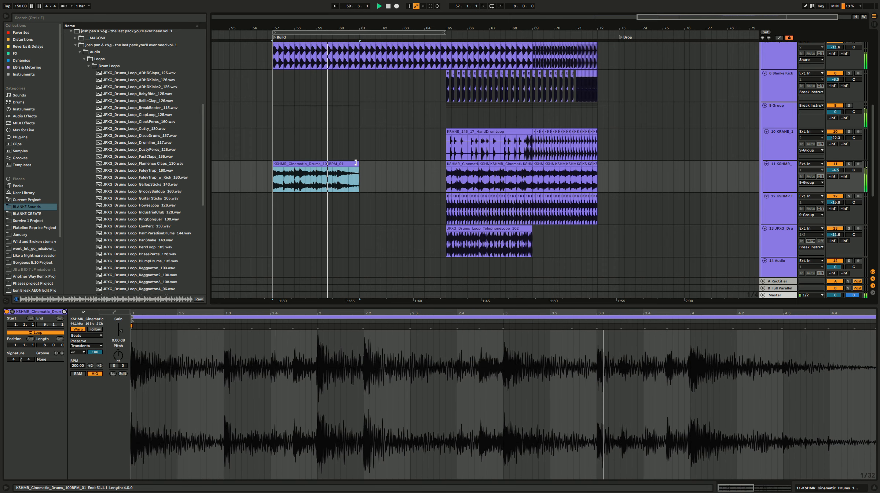
key(ctrl+d)
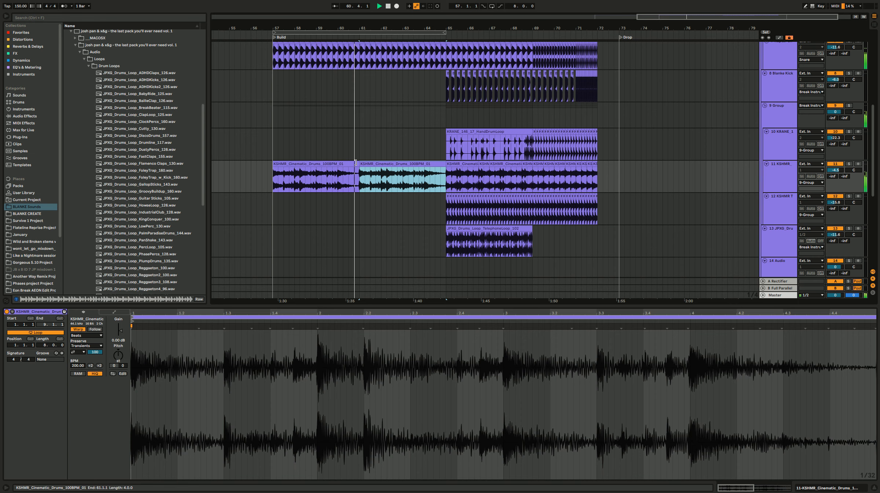
Step: Copy the last half bar of the hand drum loop to just before bar 65 as a lead-in fill
scroll(423, 183, down, 2)
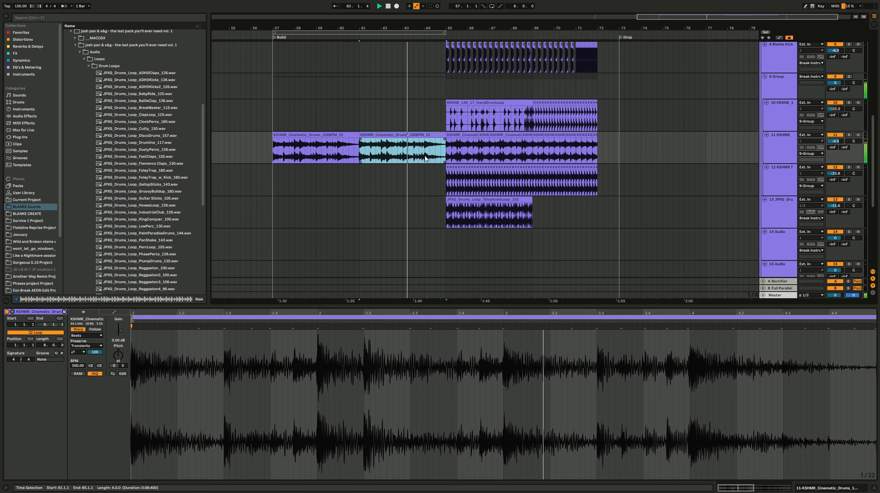
click(532, 121)
drag(527, 104, 442, 110)
Step: Play the hand drum fill into bar 65 and set the hand drum track's volume to -17.1 dB
key(space)
key(space)
key(space)
key(space)
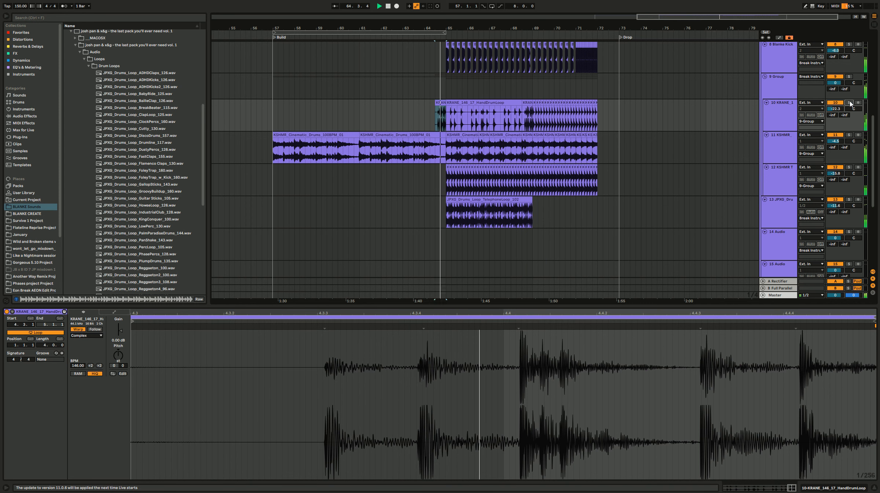
key(space)
key(space)
drag(839, 109, 839, 100)
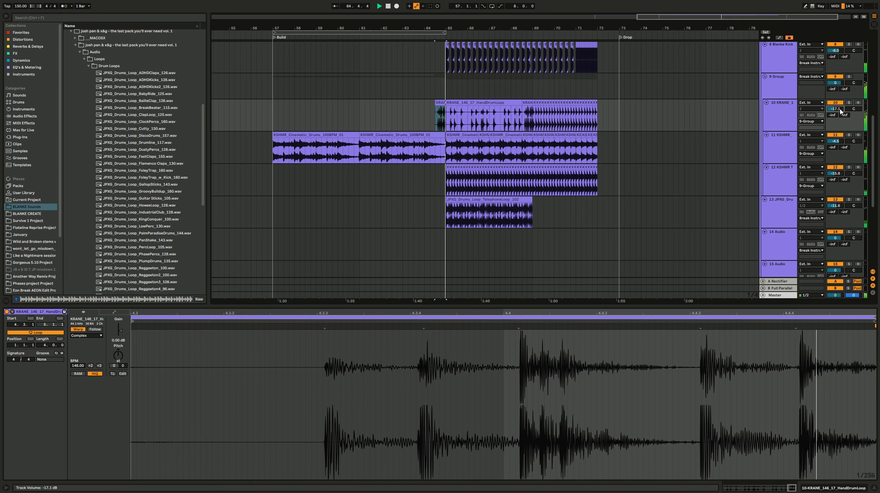
Step: Listen to the telephone loop in solo, duplicate its clip from bar 69 and delete the excess after bar 72
click(850, 200)
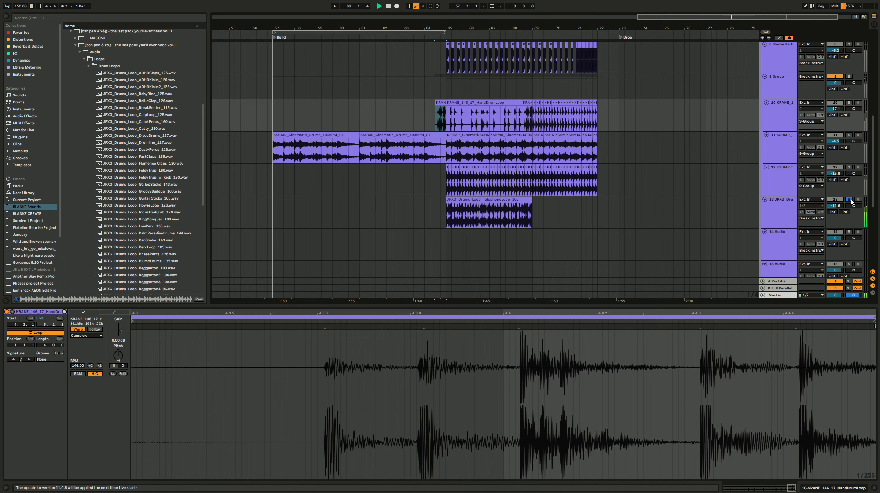
click(849, 199)
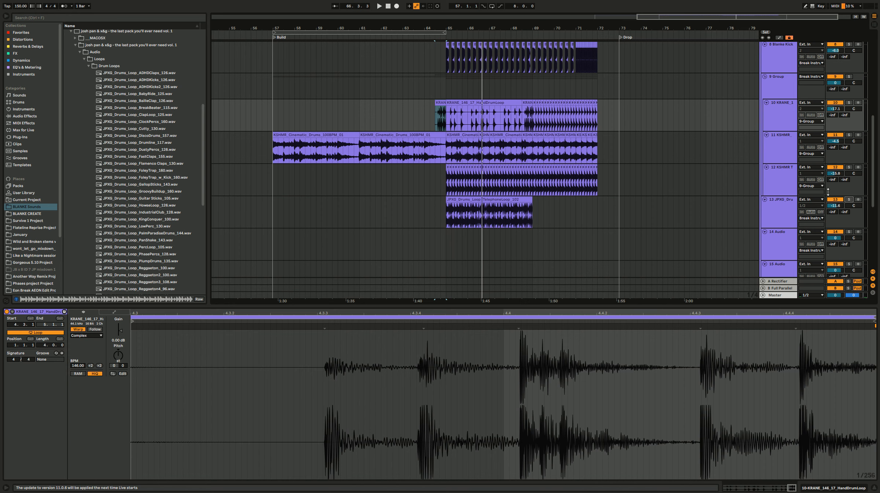
click(497, 198)
key(ctrl+d)
click(497, 198)
drag(647, 208, 597, 209)
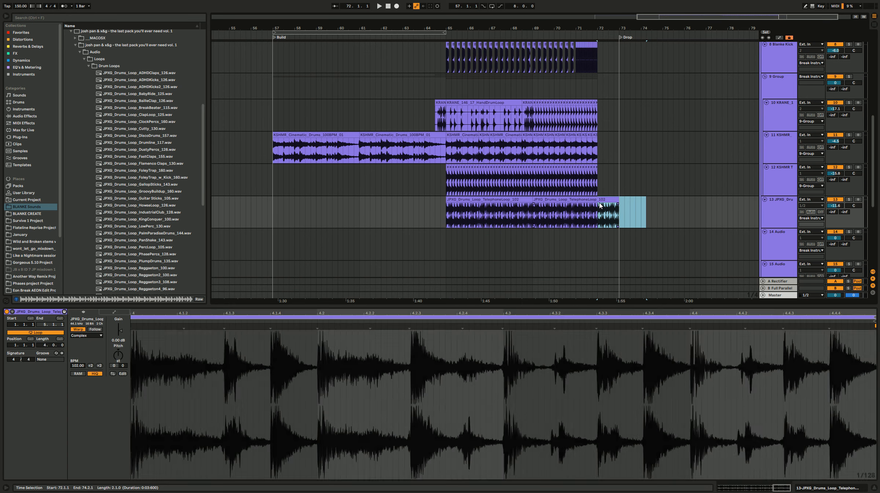
key(Delete)
Step: Play from bar 65 and set the first telephone loop clip's BPM to 204
click(458, 210)
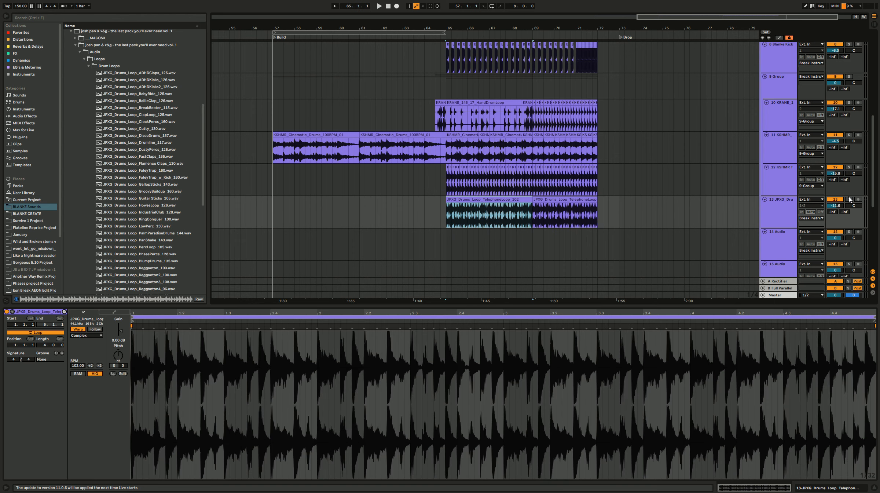
key(space)
click(98, 365)
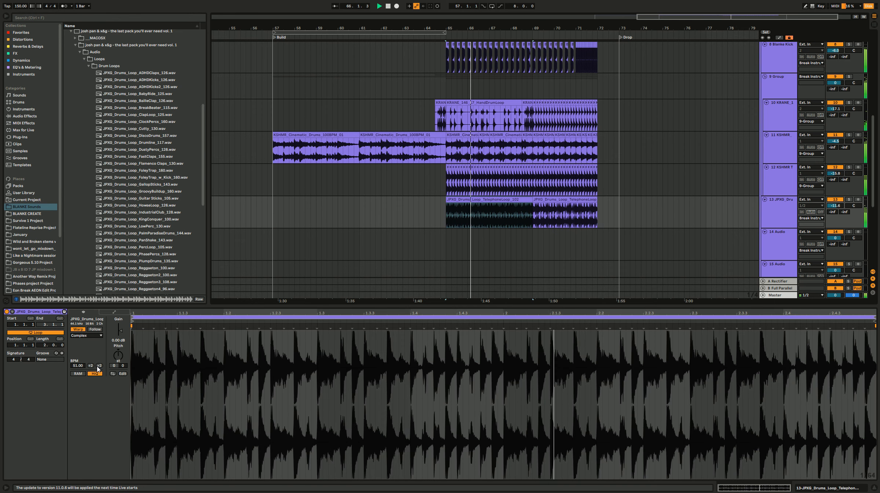
click(849, 199)
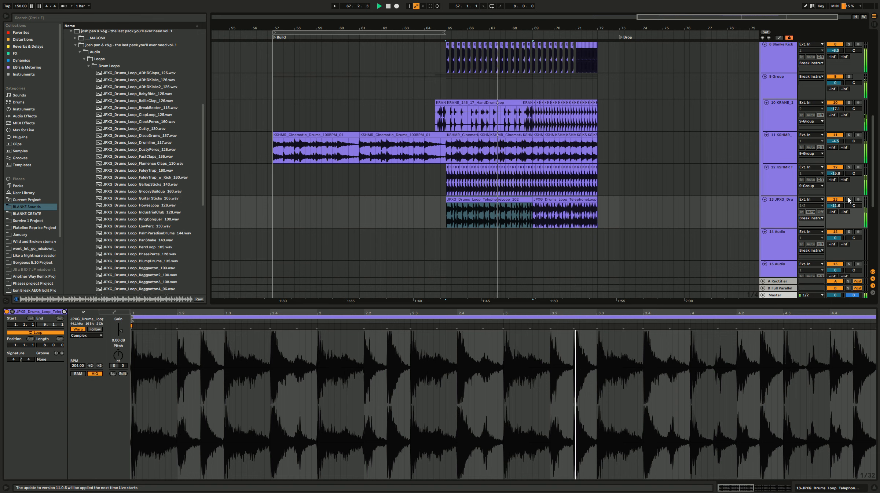
Step: Change the first telephone loop clip's warp mode to Beats and replay it in solo from bar 65
click(94, 335)
click(92, 342)
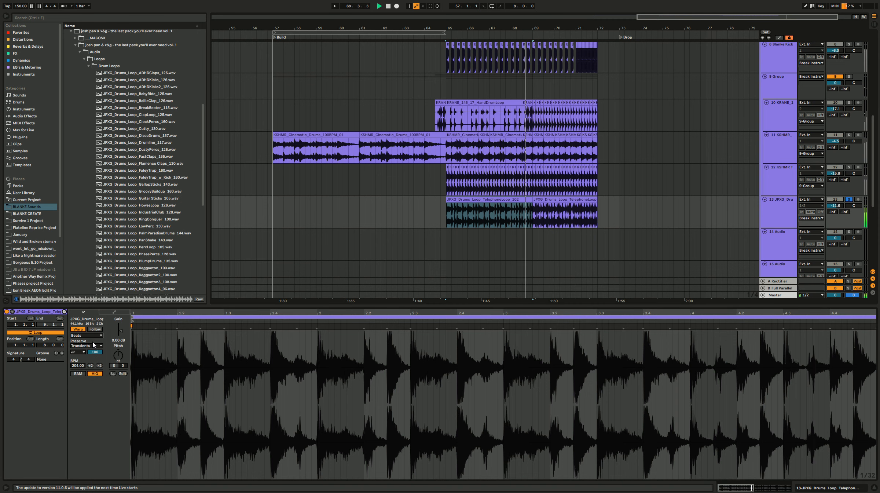
key(space)
key(space)
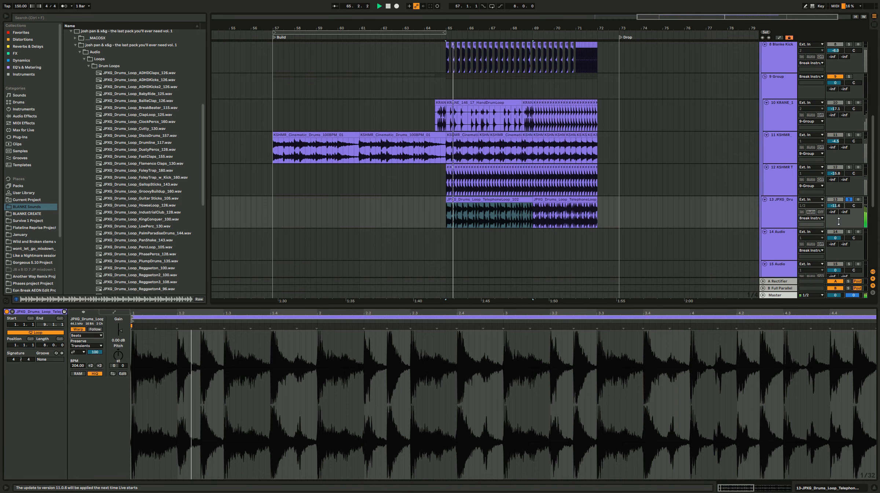
Step: Take the telephone loop track out of solo, hear it in the full mix and select its first clip
click(850, 199)
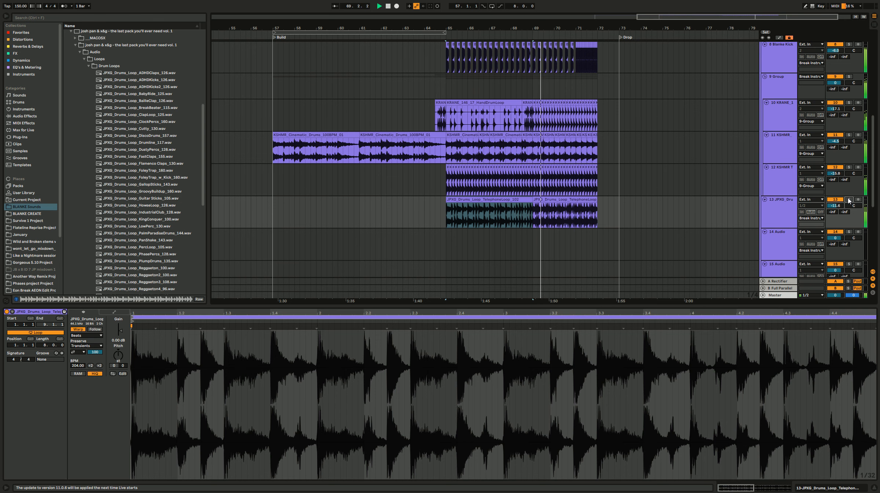
key(space)
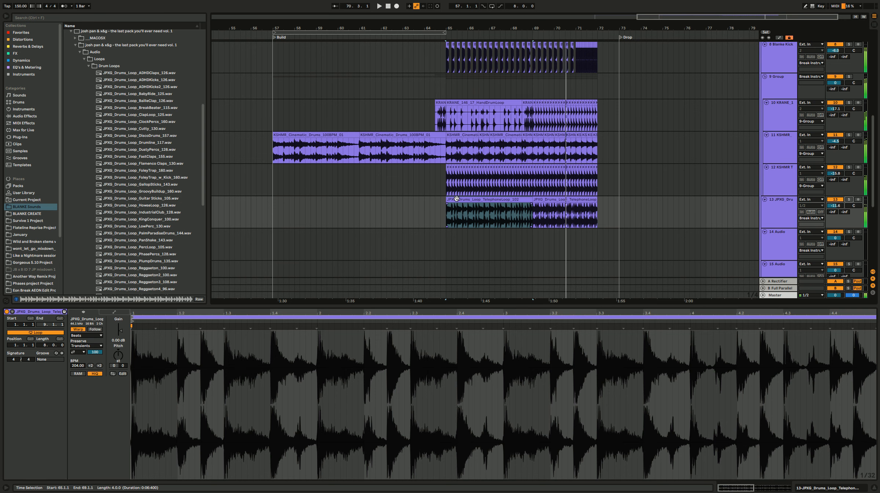
click(457, 198)
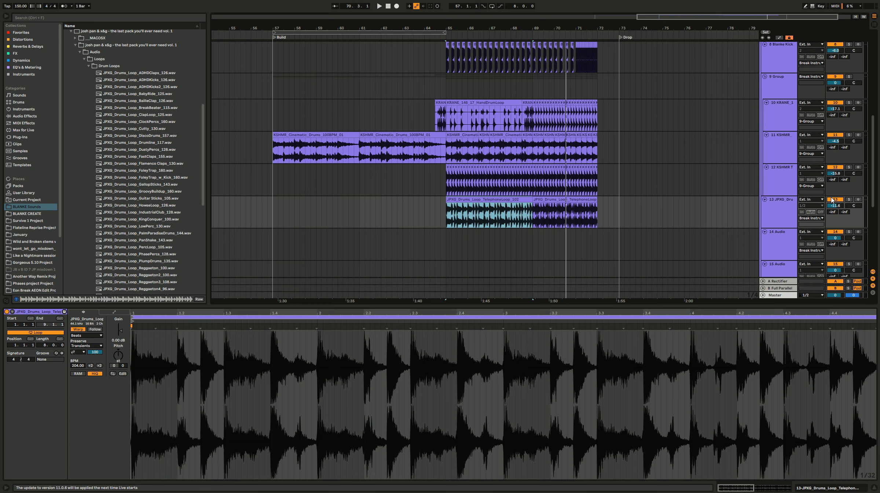
Step: Audition the pack's drum loops from PanShake_143 up to GroovyBuildup_160 and compare them against the existing build clips
click(167, 240)
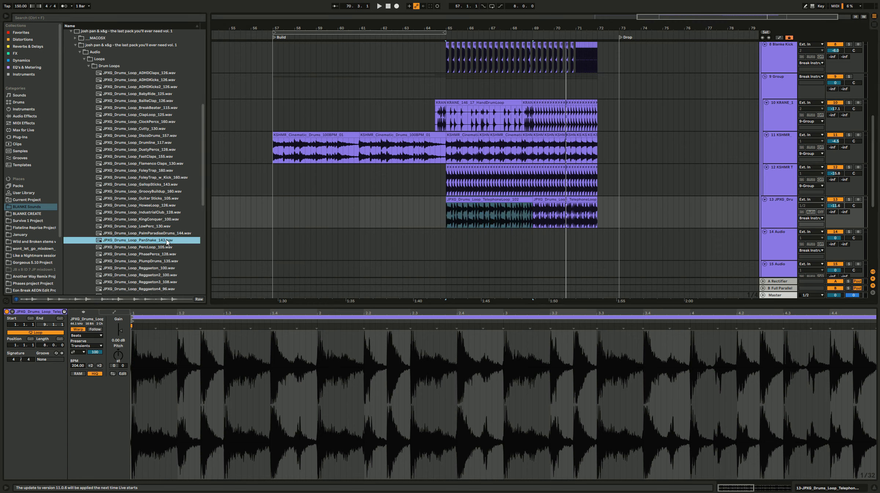
key(Up)
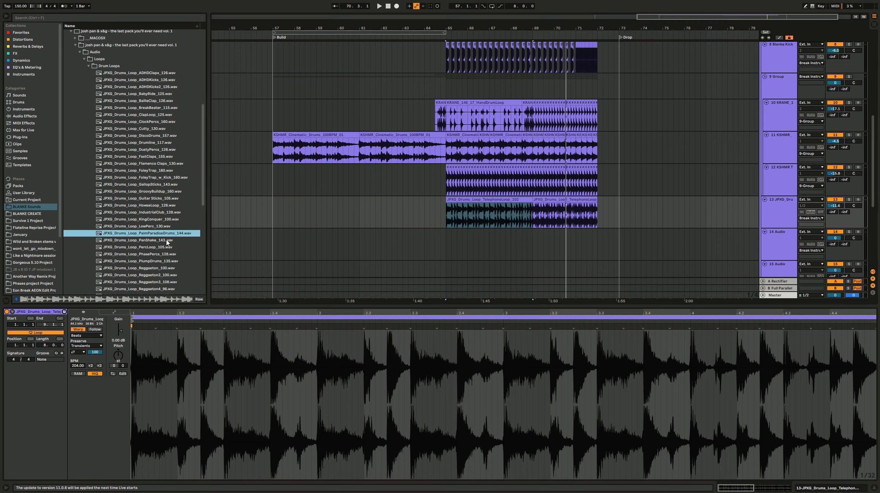
key(Up)
key(Up)
key(Up)
key(Up)
key(Up)
key(Up)
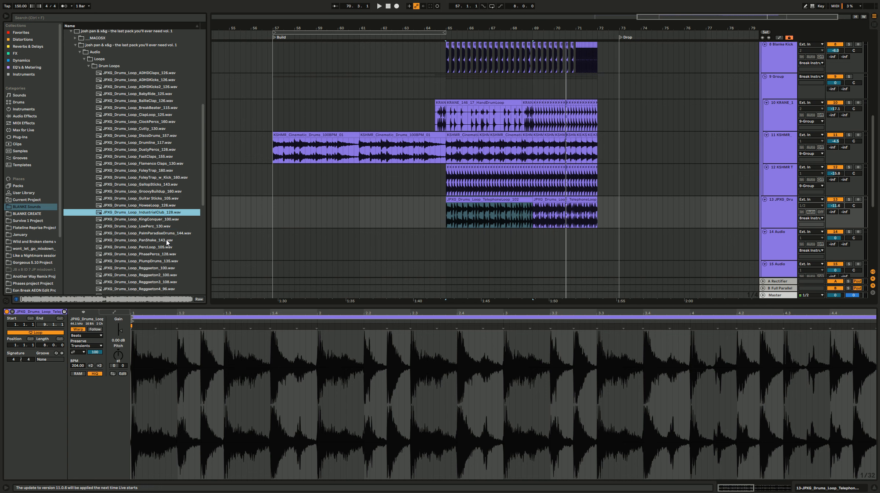
click(500, 207)
click(504, 135)
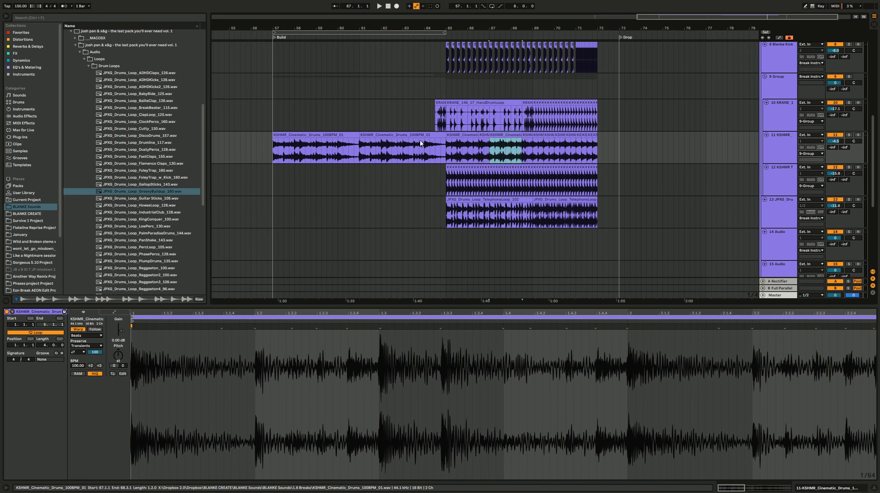
click(417, 136)
click(511, 200)
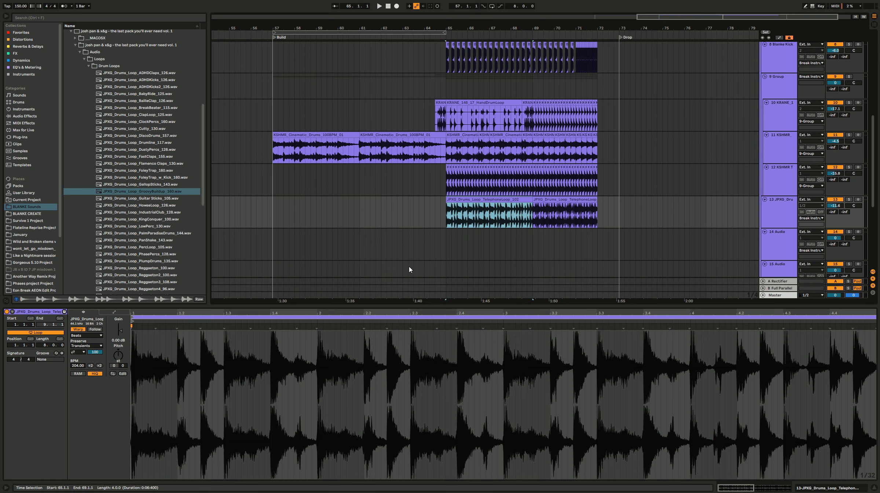
Step: Try the GroovyBuildup_160 loop on the 14 Audio track from bar 57, duplicating it three times up to the drop
click(172, 191)
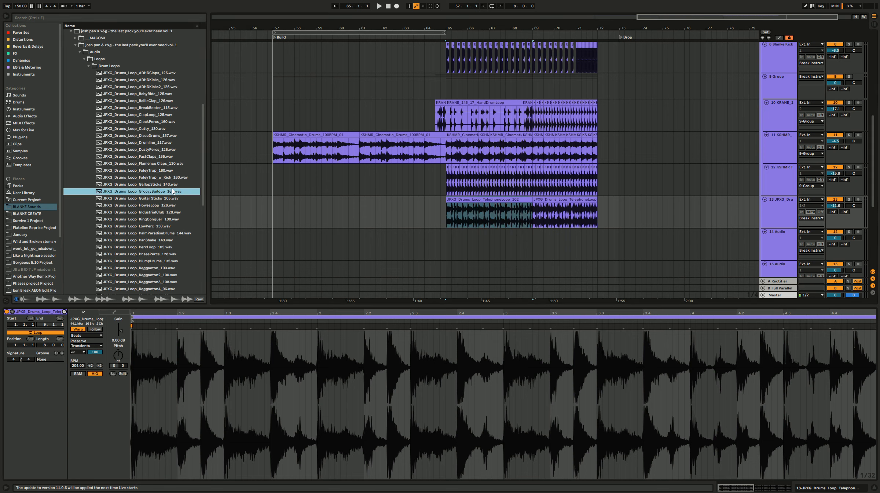
drag(333, 216, 278, 232)
key(ctrl+d)
key(ctrl+d)
key(ctrl+d)
click(282, 231)
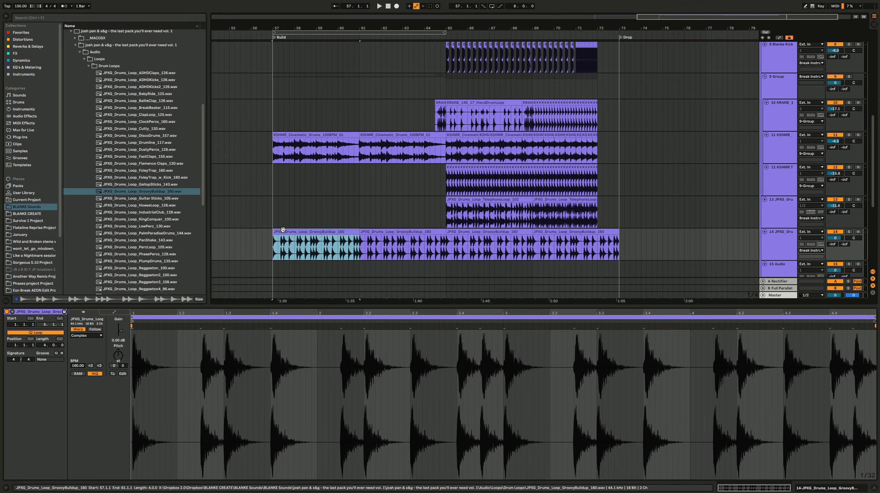
Step: Set the warp mode of all four GroovyBuildup clips to Beats and delete the excess after bar 72
shift+click(591, 228)
click(87, 335)
click(88, 345)
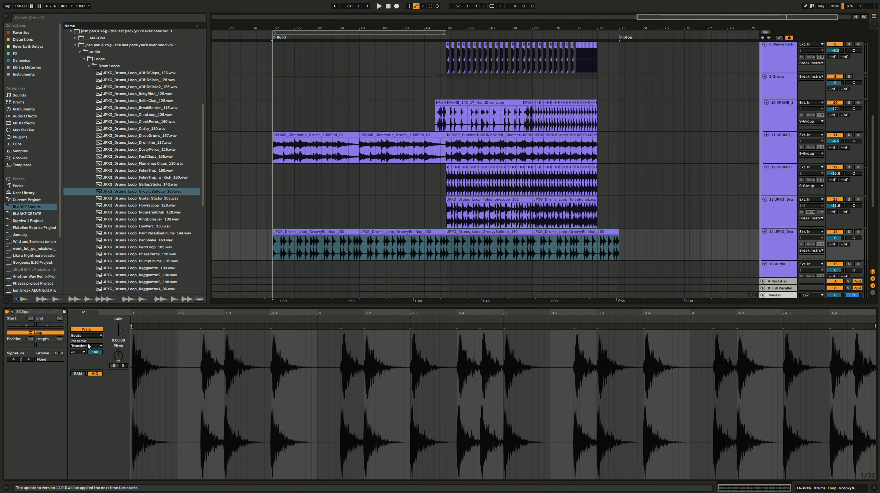
drag(660, 242, 598, 243)
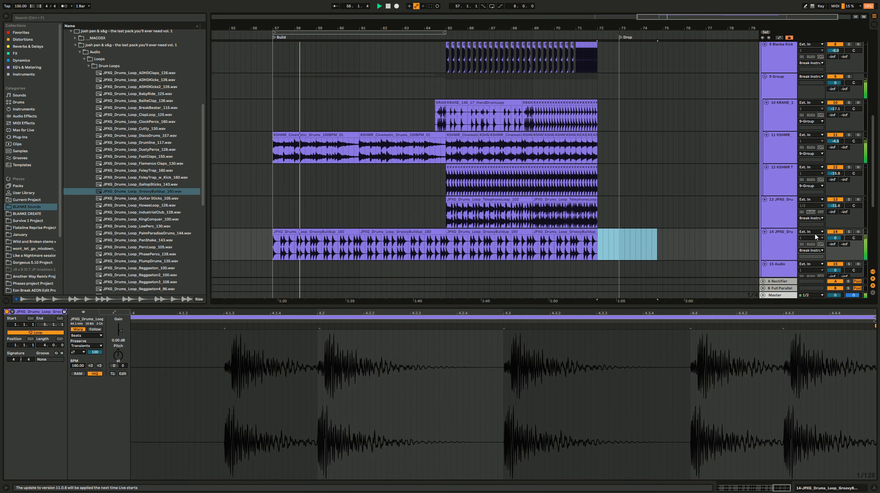
Step: Lower the GroovyBuildup track's volume while listening to the build, and delete all of its clips
drag(835, 238, 841, 241)
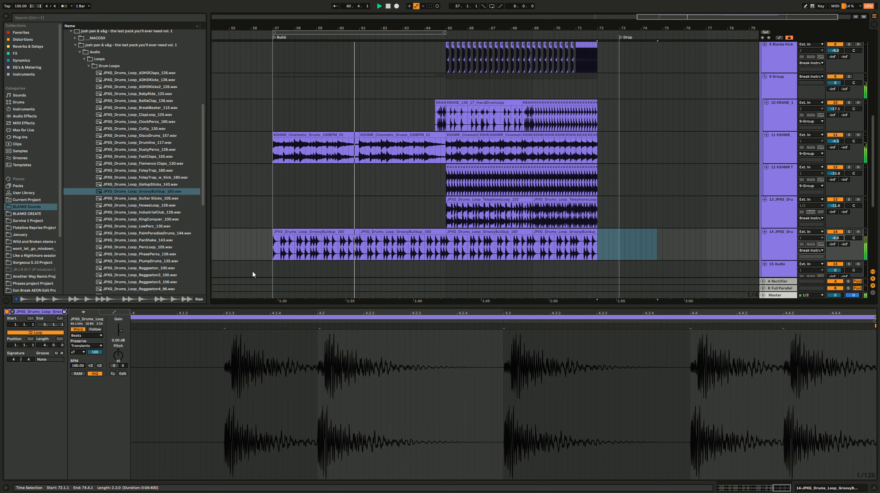
scroll(492, 226, down, 2)
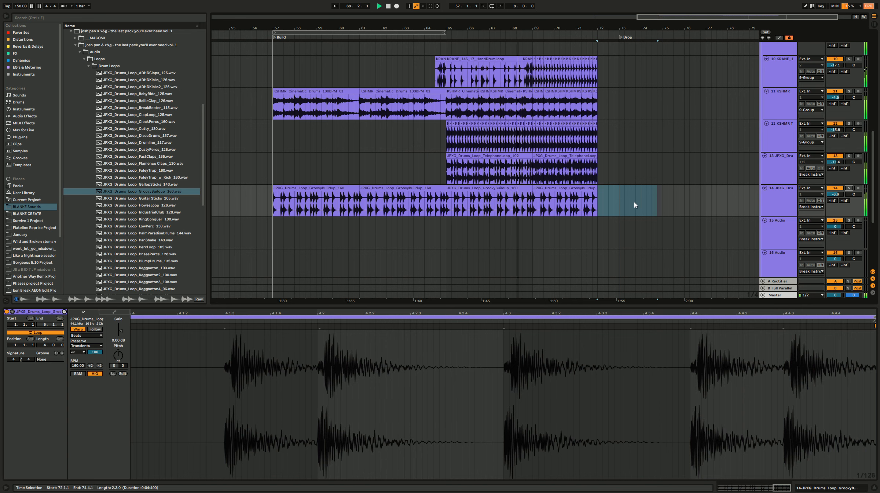
key(space)
drag(634, 201, 229, 212)
key(Delete)
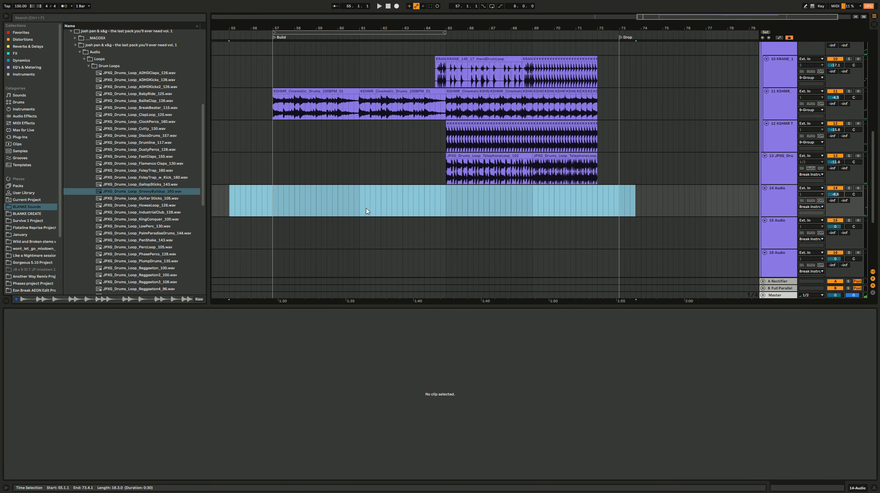
Step: Audition the FoleyTrap and Flamenco Claps loops, try FastClaps_155 at bar 65 on track 14 and remove it
click(175, 171)
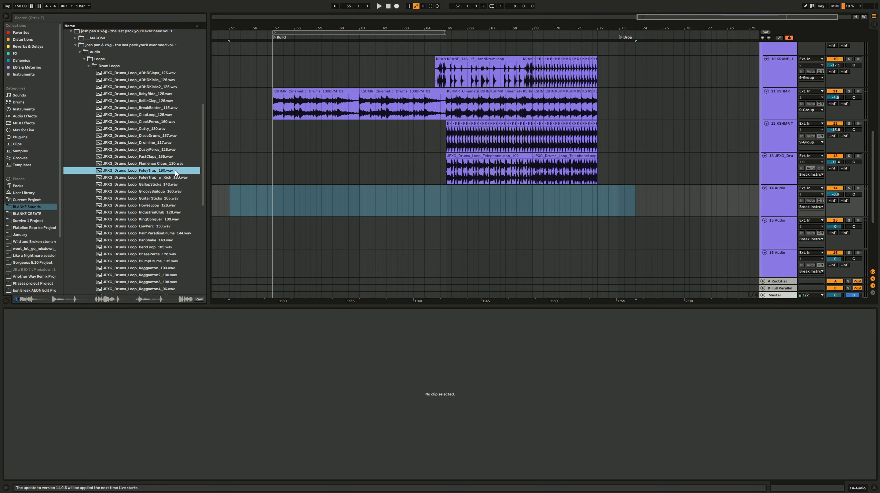
key(Up)
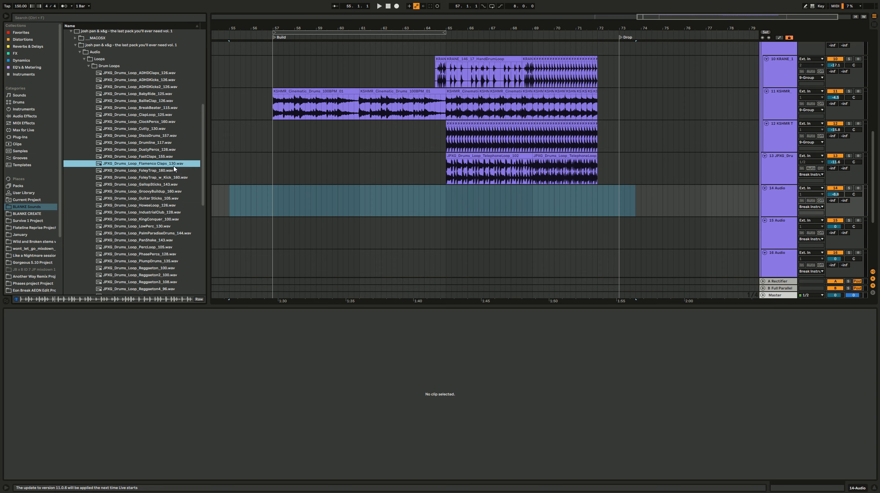
key(Up)
drag(164, 157, 445, 195)
key(space)
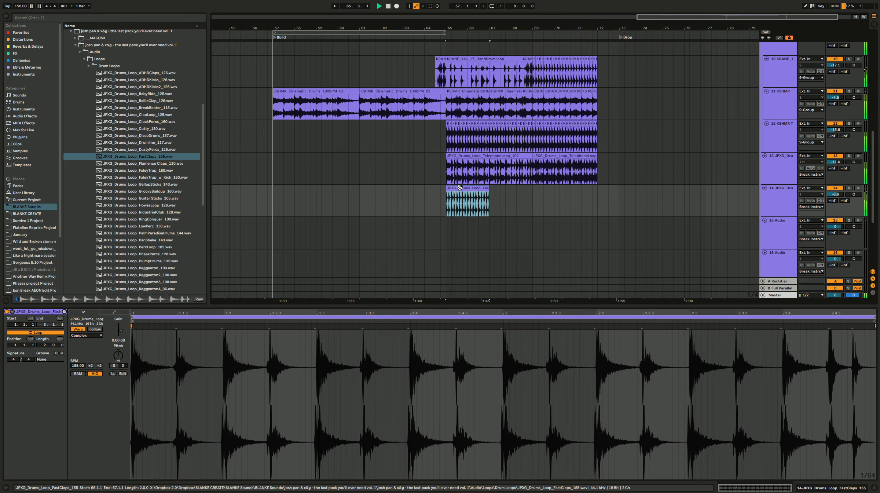
key(Delete)
click(365, 195)
key(space)
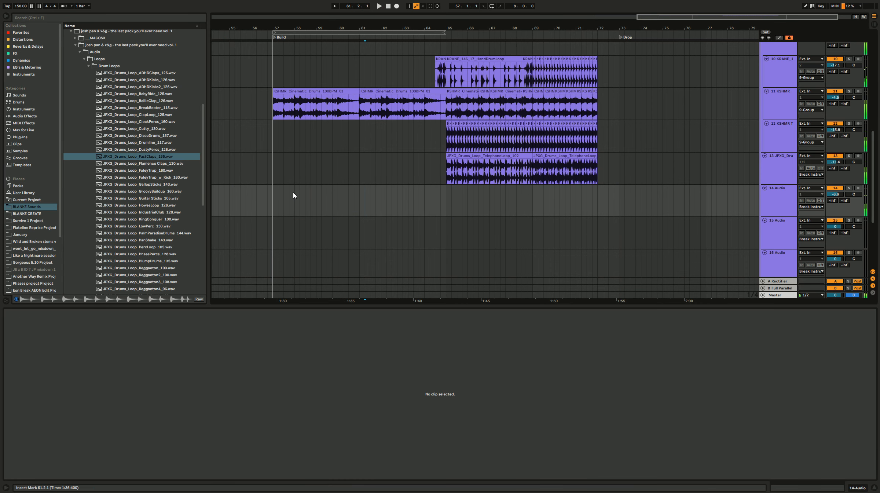
Step: Audition more drum loops in the pack, from DiscoDrums_157 upward and further down the list to SnareBuild_150
click(165, 136)
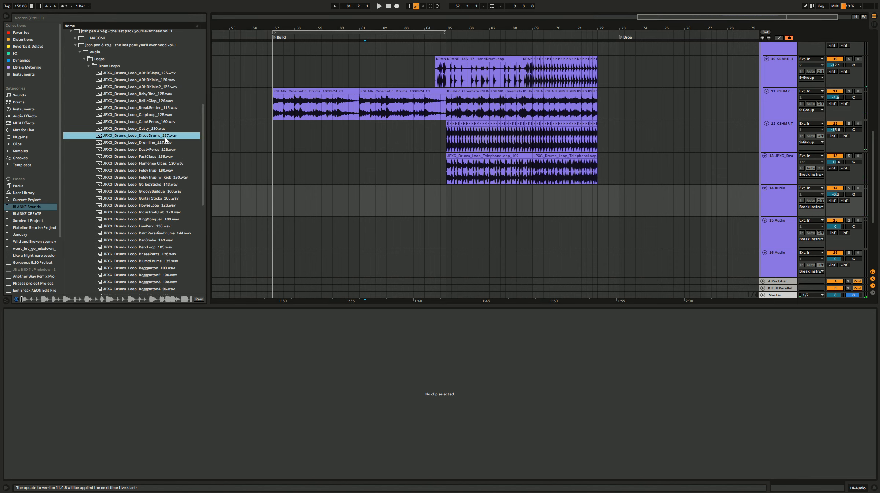
key(Up)
key(Up)
scroll(170, 235, down, 3)
click(166, 269)
scroll(166, 270, down, 1)
key(Down)
key(Down)
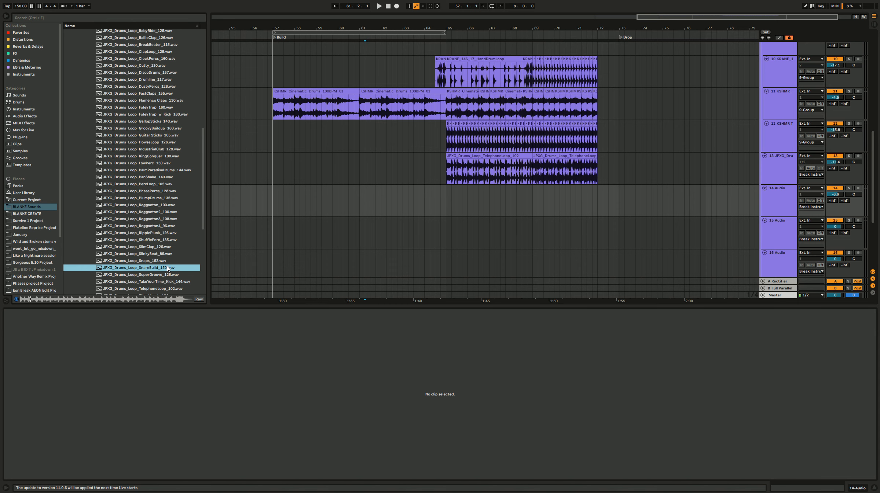
Step: Place the SnareBuild_150 loop at bar 65 on track 14, with track volume at -10.4 dB and Beats warp mode
drag(167, 269, 443, 203)
key(space)
drag(836, 193, 836, 196)
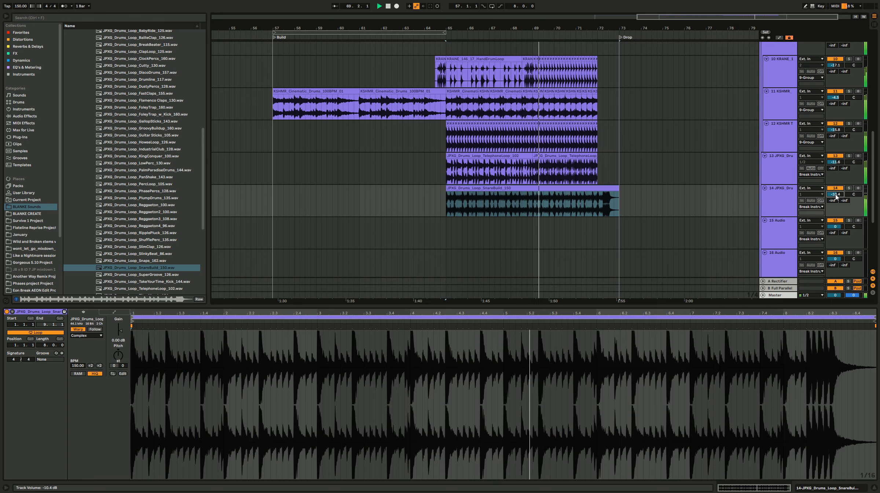
click(87, 335)
click(85, 341)
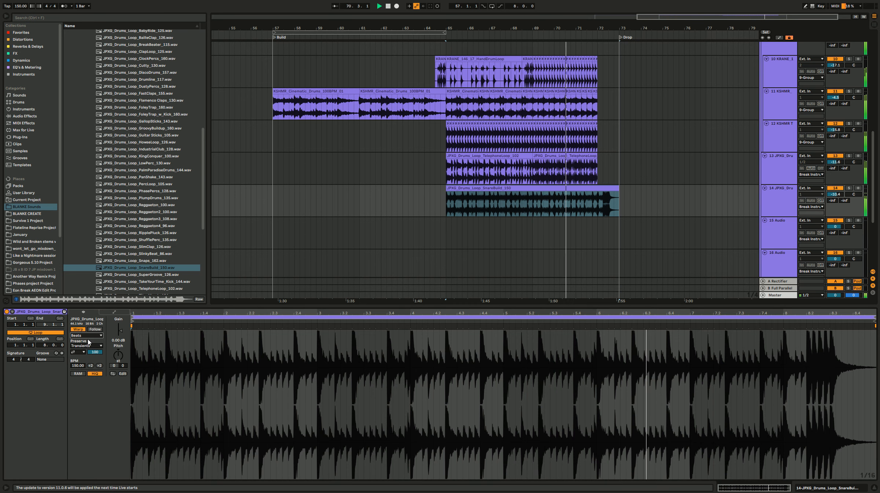
Step: Split the snare build clip at 72.2.1 and move the fast roll at its end to start at 71.4.1
click(619, 198)
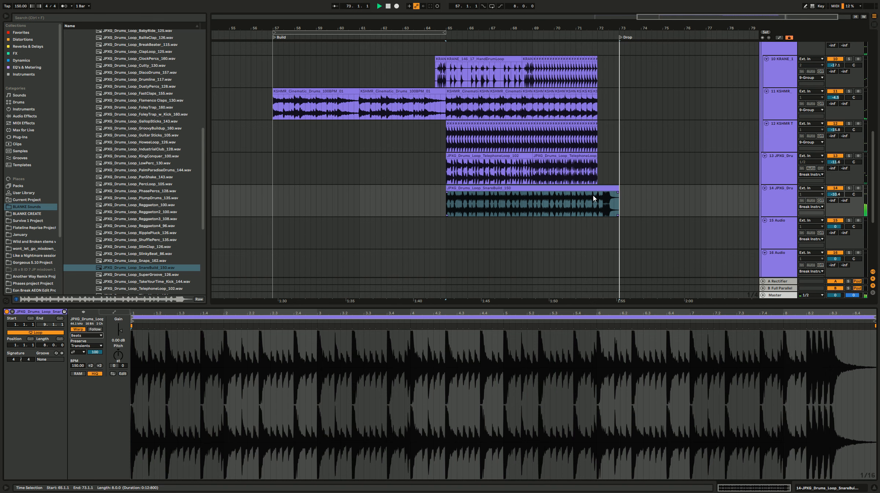
click(600, 202)
click(602, 206)
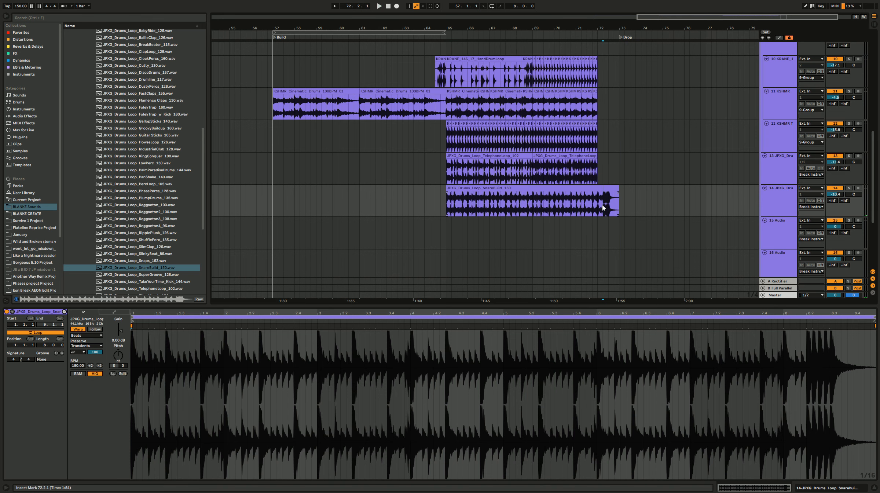
click(611, 190)
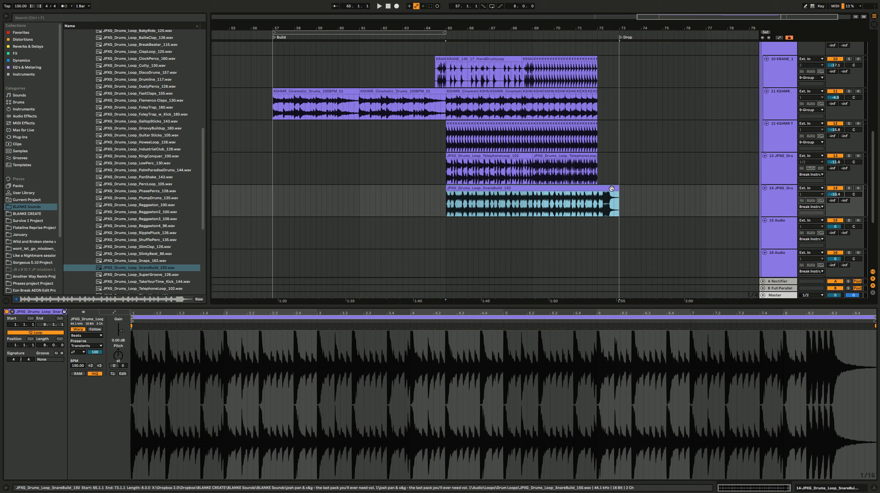
click(602, 207)
key(ctrl+e)
drag(607, 189, 601, 193)
drag(596, 196, 589, 189)
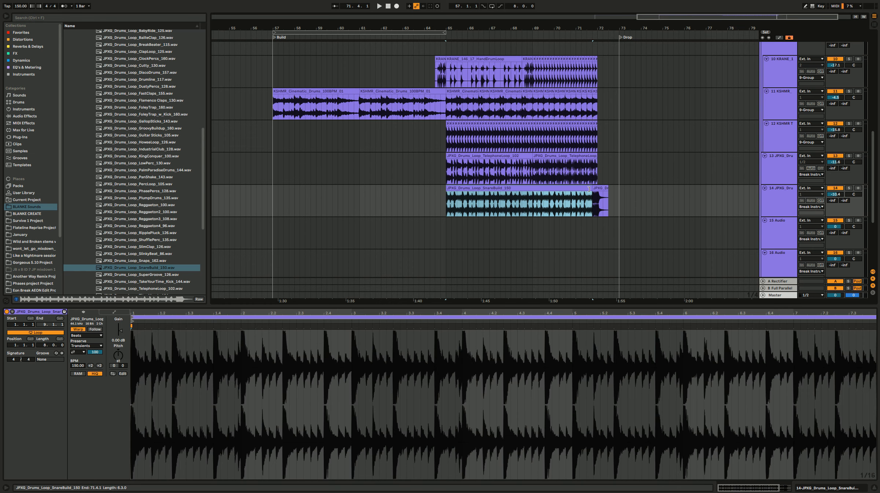
Step: Play the snare roll ending from 71.2.1 and delete the snare tail after bar 72
click(581, 210)
key(space)
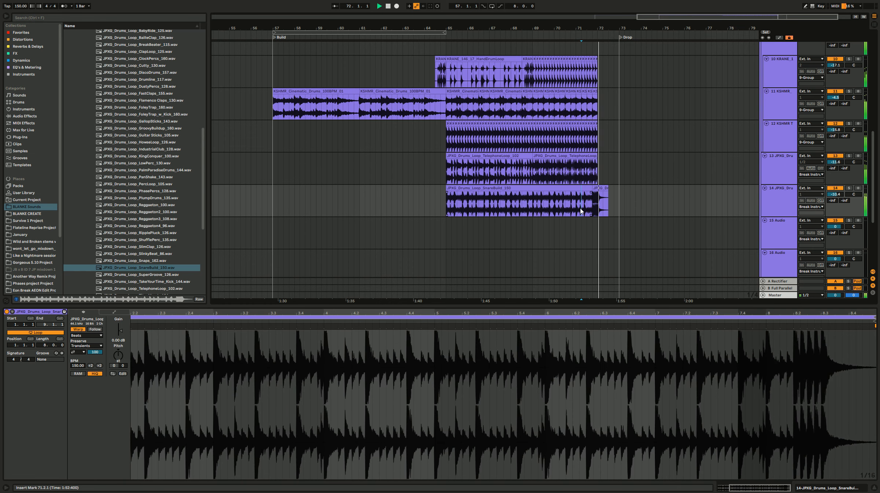
scroll(603, 197, up, 8)
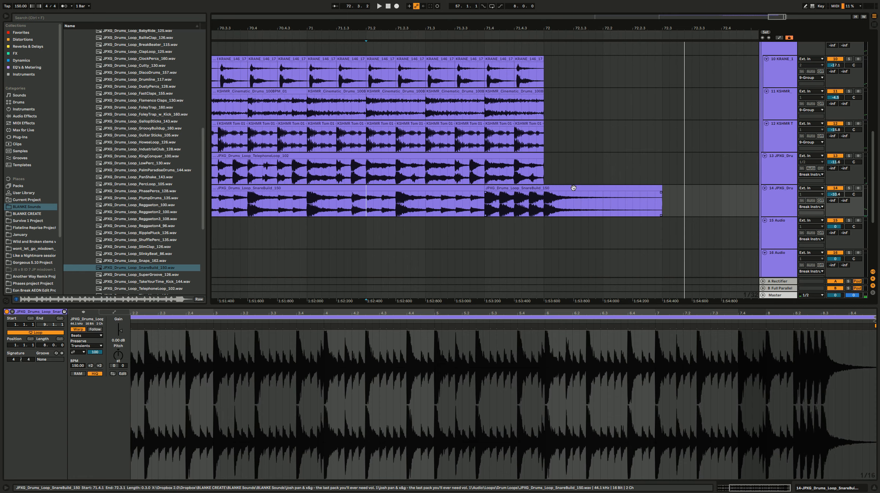
drag(544, 204, 674, 196)
key(Delete)
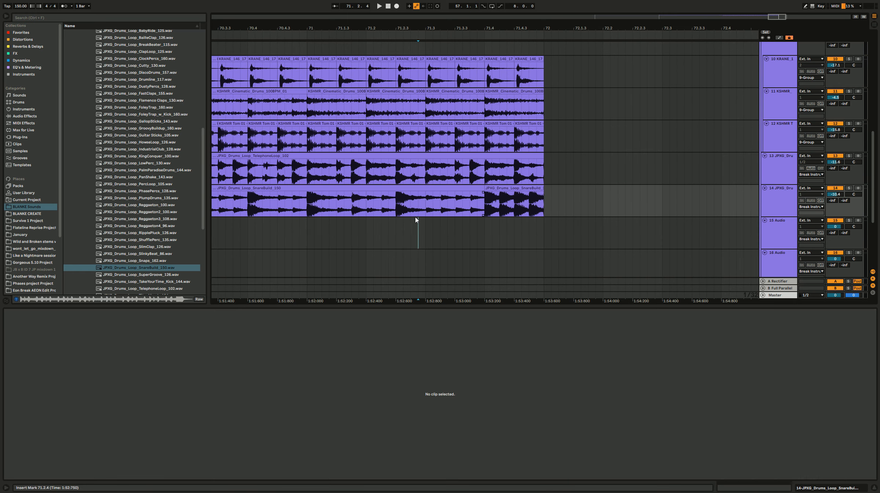
Step: Copy the one-beat fast snare roll from 71.4.1 to 71.3.1 and play the ending from 71.1.1
click(417, 220)
key(space)
key(space)
drag(500, 188, 443, 195)
click(315, 212)
key(space)
scroll(339, 213, down, 5)
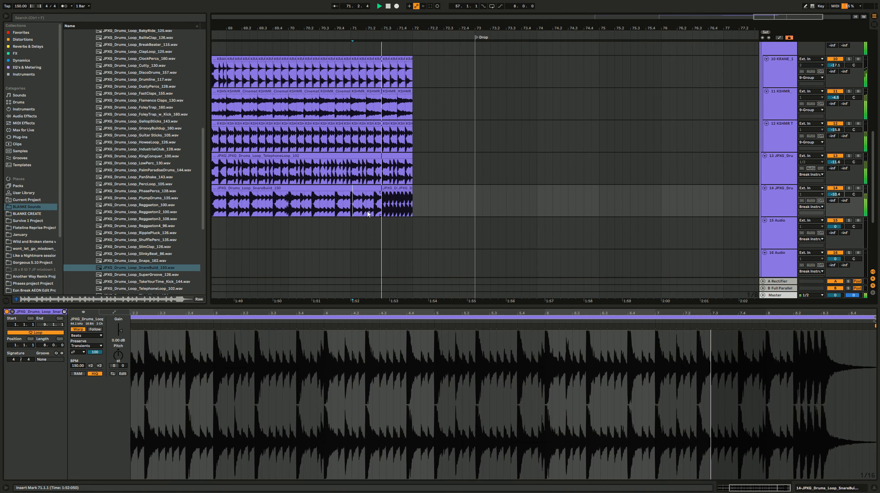
scroll(377, 237, down, 5)
Step: Listen to the snare build from bar 65, first in solo and again in the full mix
key(space)
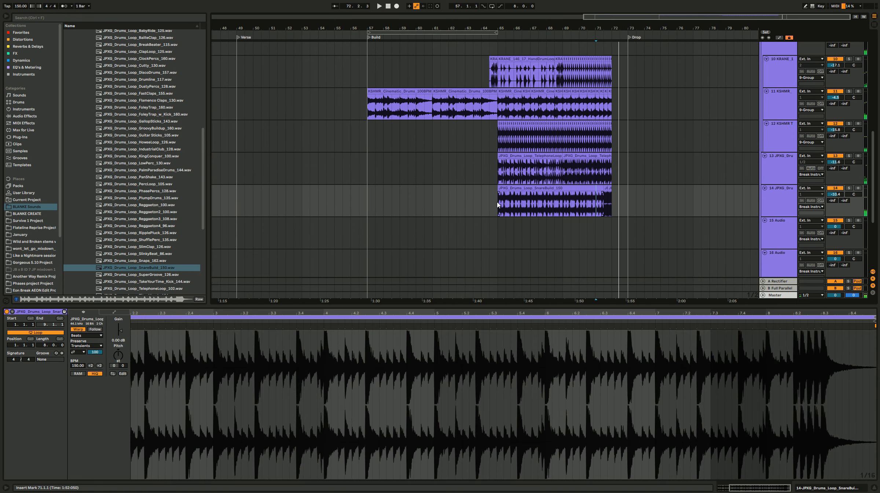
click(499, 200)
key(space)
click(849, 188)
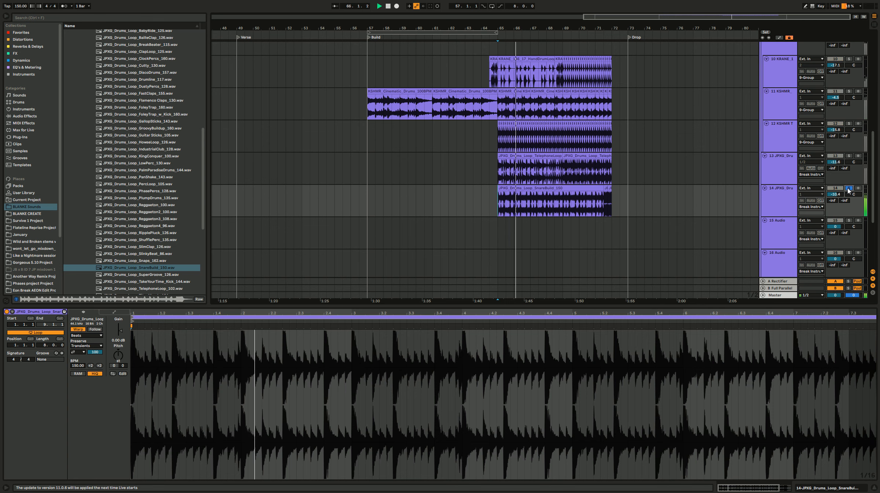
click(849, 189)
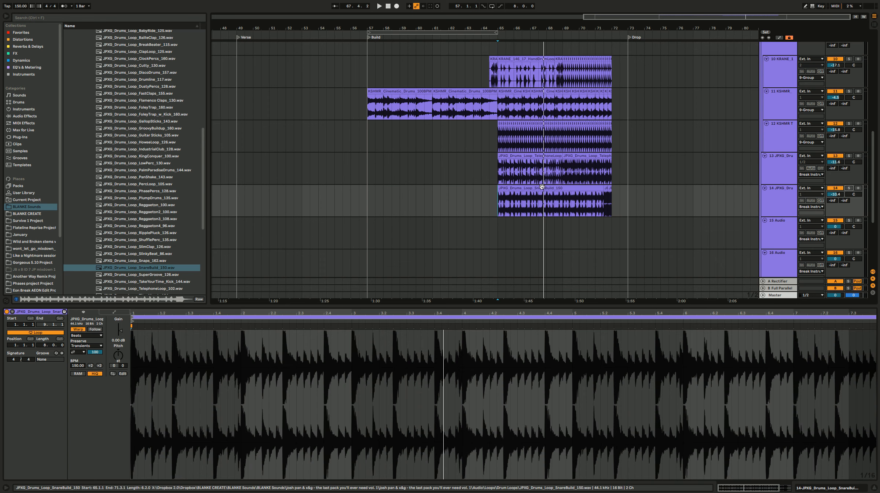
Step: Copy the first four bars of the snare build to bar 57 and duplicate them at bar 61
drag(545, 187, 372, 209)
key(ctrl+d)
click(374, 206)
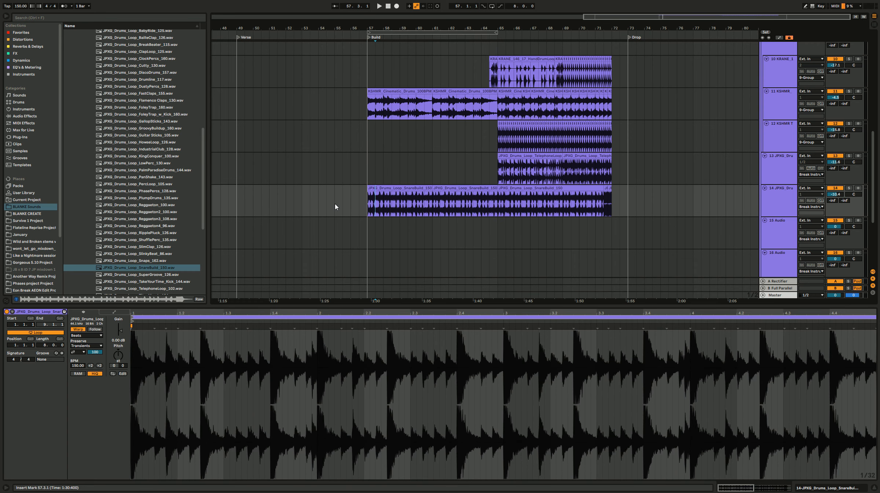
Step: Add an Auto Filter to the snare build track and lower its low-pass cutoff to 719 Hz
click(789, 194)
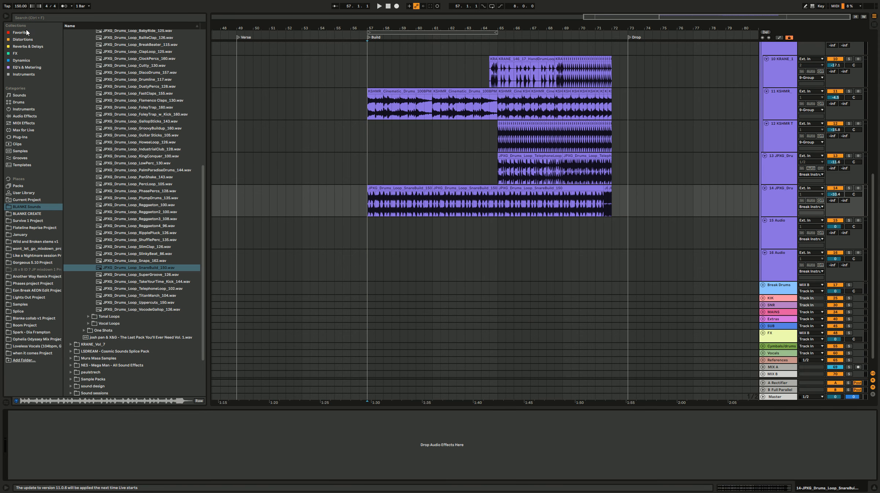
click(20, 33)
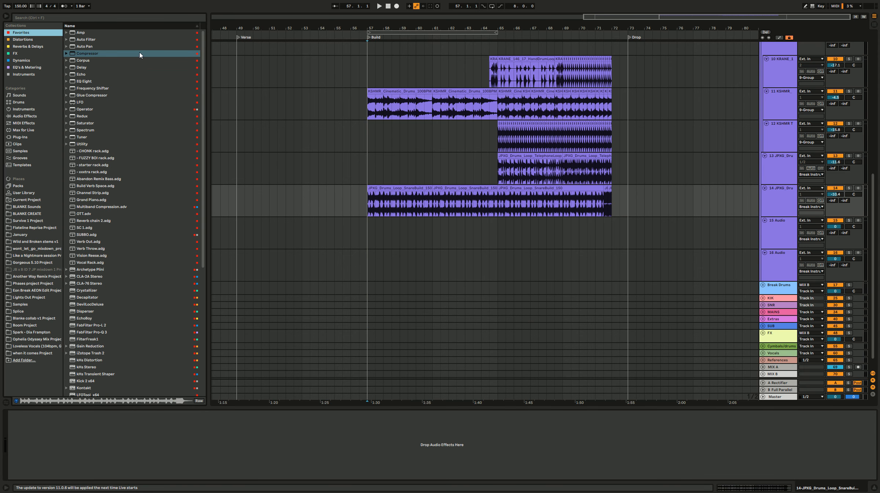
double_click(123, 40)
drag(114, 434, 114, 458)
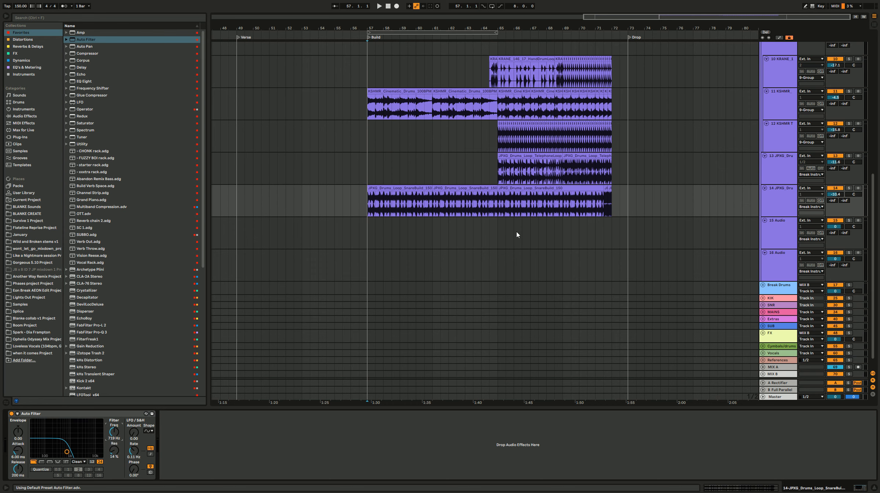
Step: Automate the snare build's filter frequency to rise gradually between bars 57 and 65 and jump fully open at bar 65, while playing it
key(a)
click(499, 203)
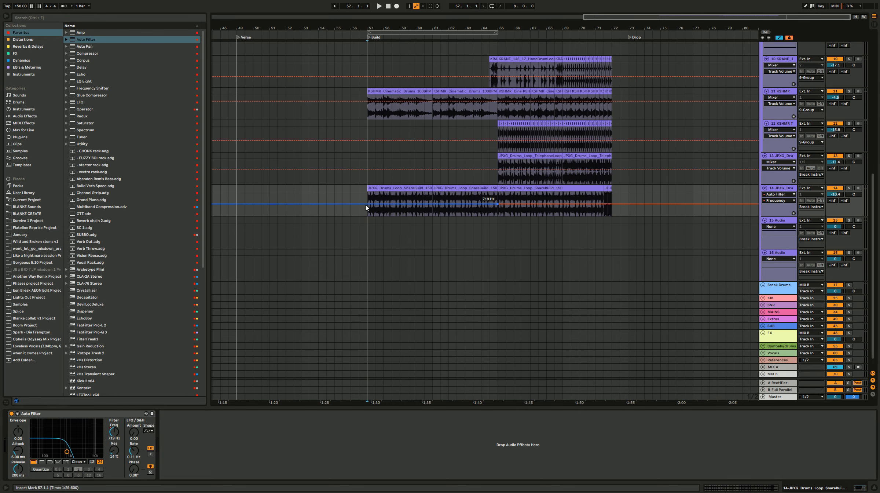
key(space)
drag(491, 207, 498, 192)
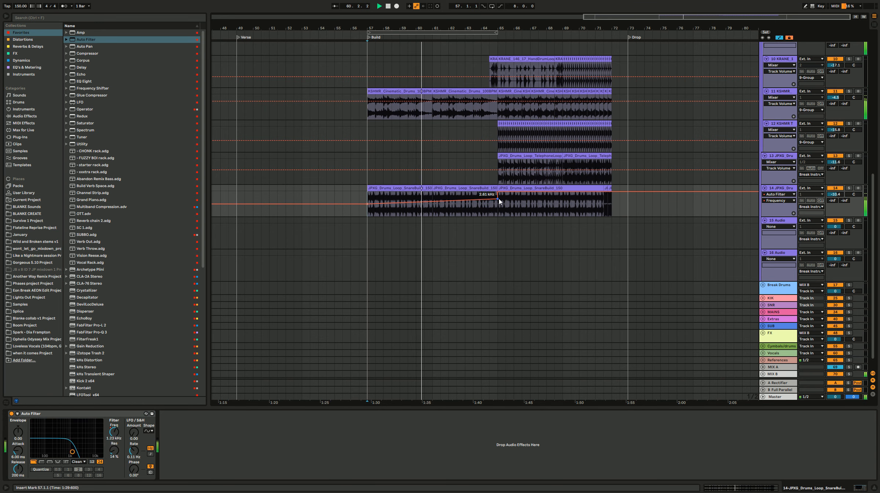
drag(497, 198, 498, 195)
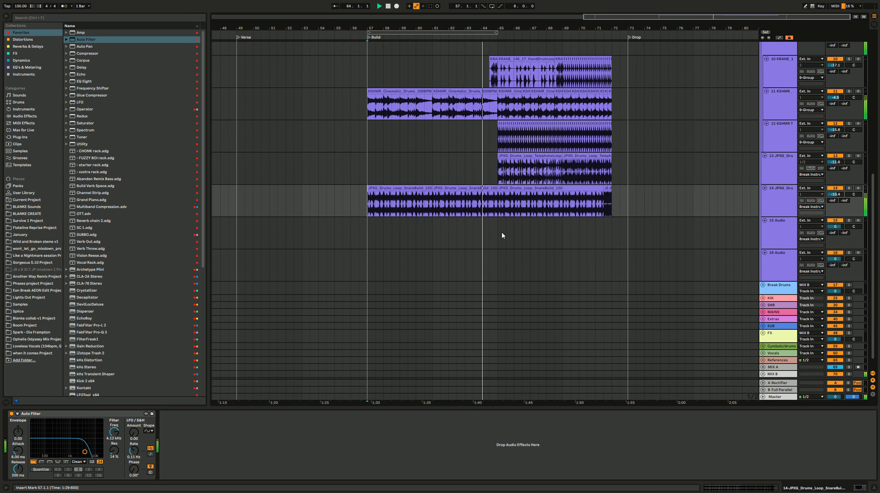
key(a)
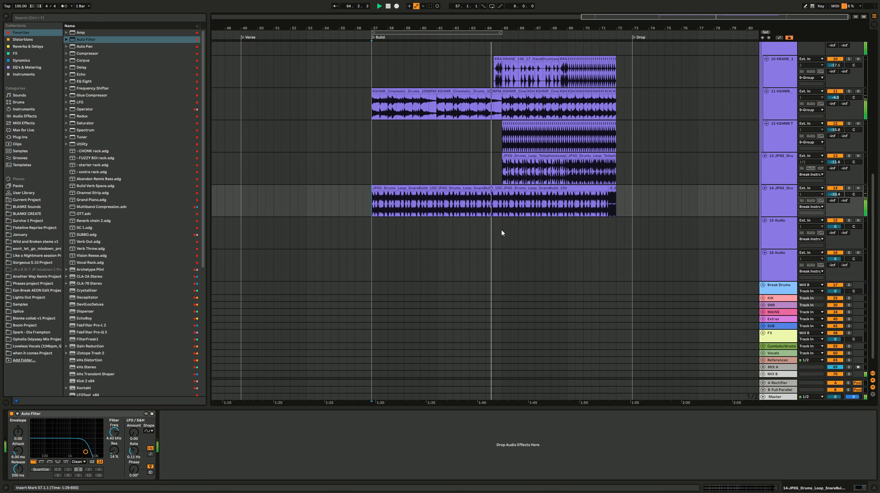
key(space)
Step: Audition the TitanMarch_104 and Uppercuts_150 drum loops from the BLANKE Sounds folder
click(452, 143)
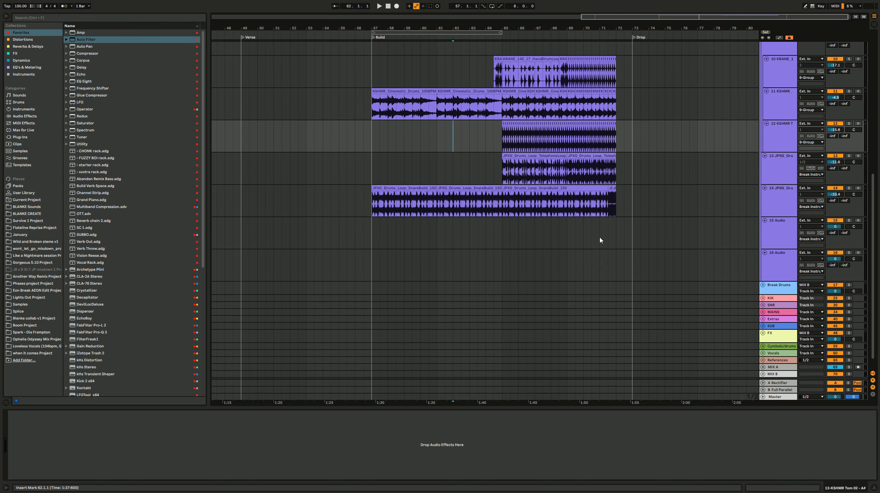
click(46, 209)
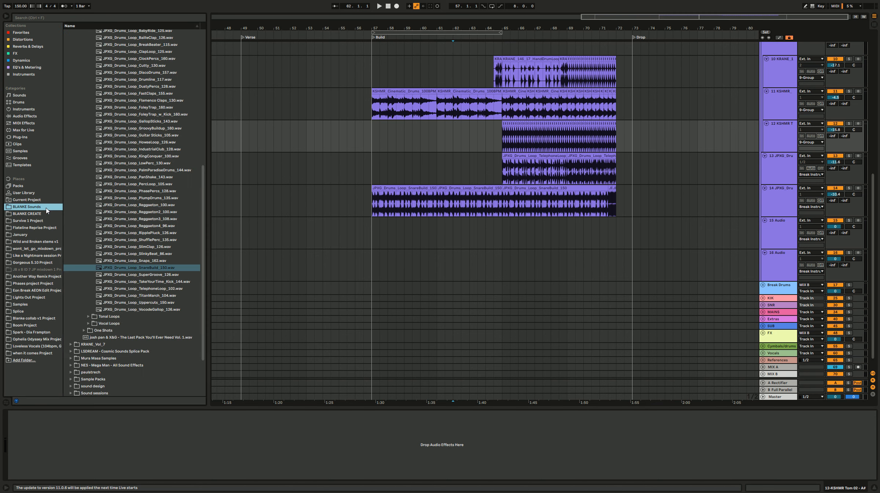
click(154, 296)
click(158, 302)
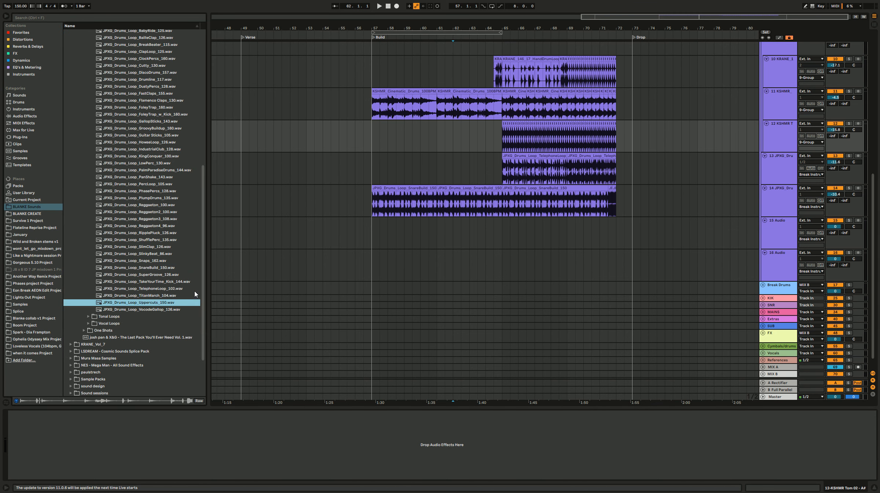
key(a)
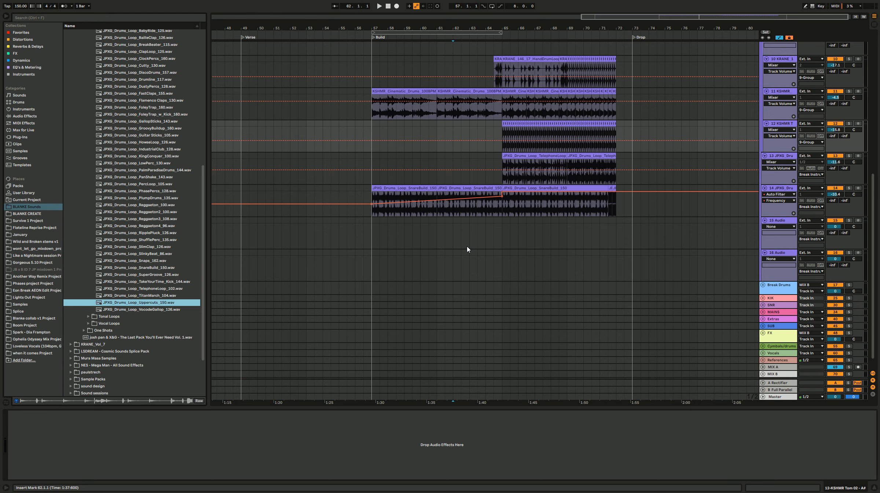
key(a)
Step: Mark the half bar from 64.3.1 to 65.1.1 on empty track 15 and play the build from bar 61 into bar 65
click(486, 235)
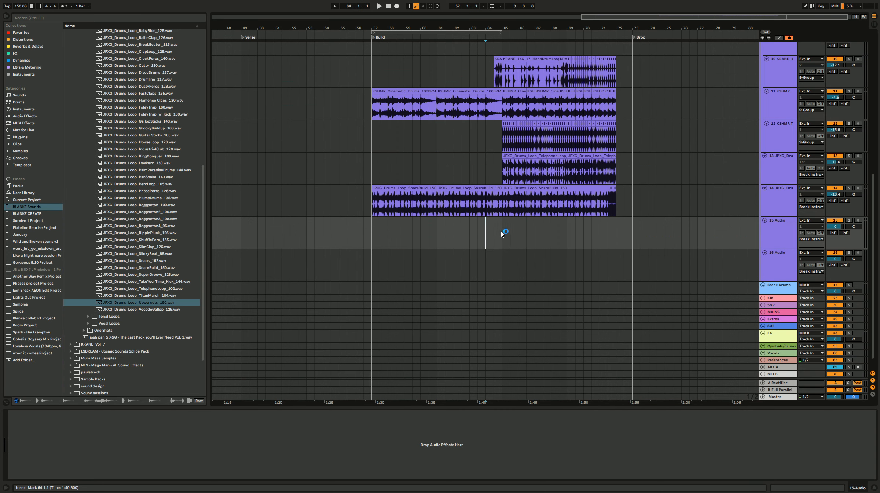
drag(494, 231, 502, 231)
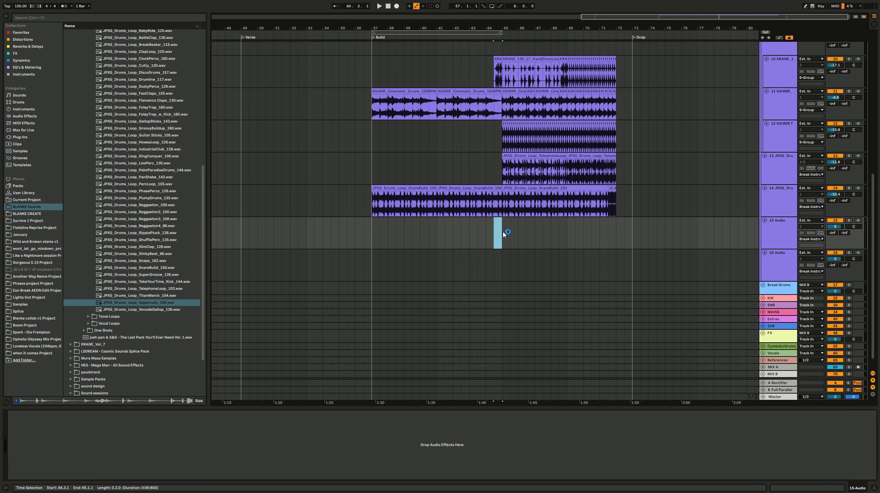
click(437, 229)
key(space)
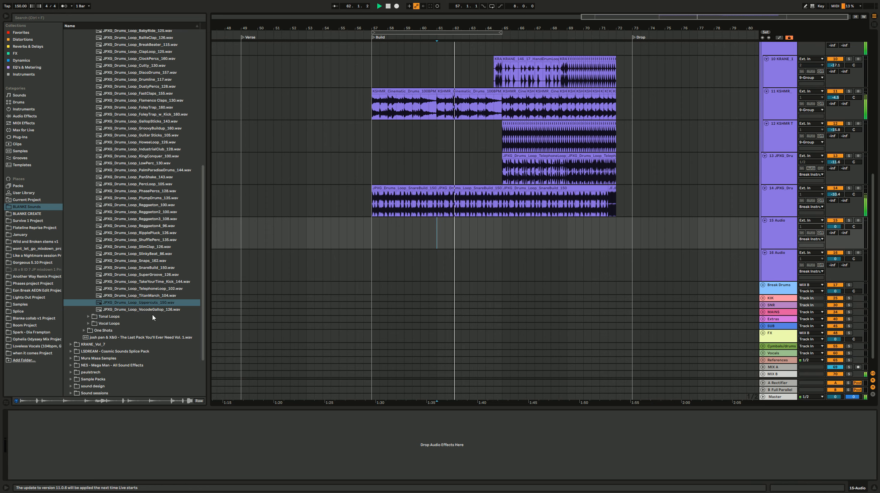
scroll(132, 314, up, 10)
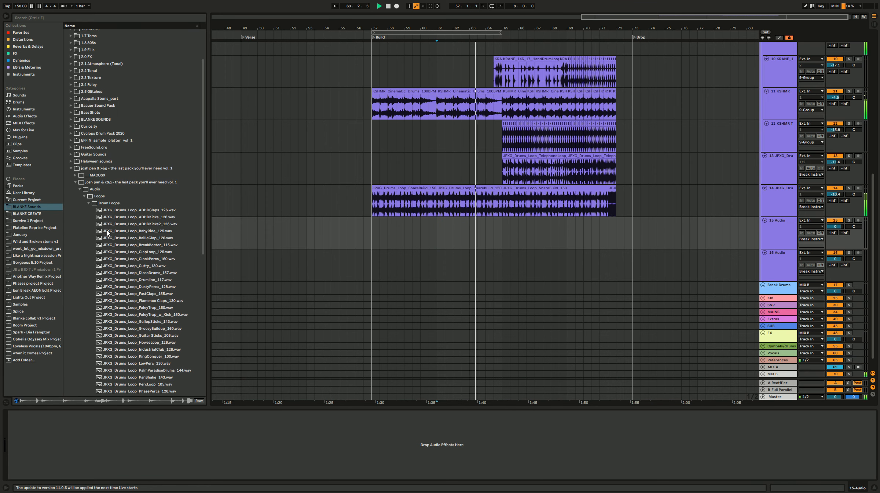
click(98, 203)
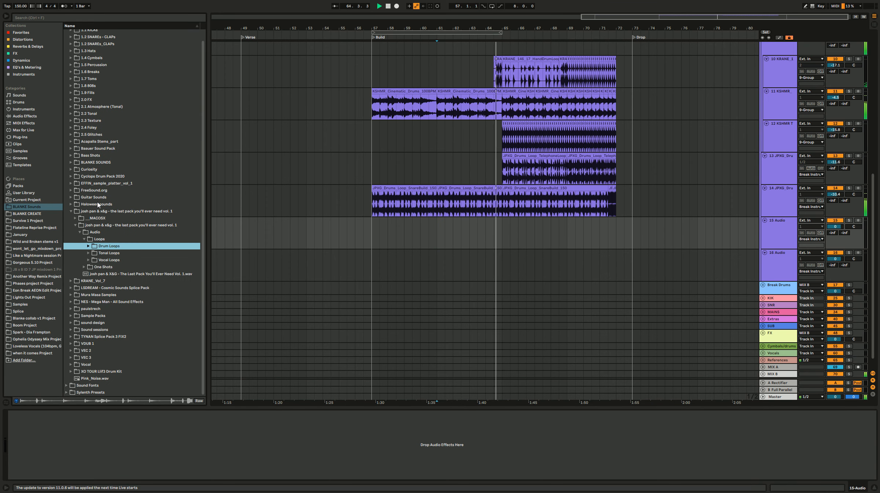
key(space)
Step: Open the 1.6 Breaks sample folder and audition its AVB, BBL and BEATDOWNS drum loops as fill candidates
drag(503, 171, 519, 169)
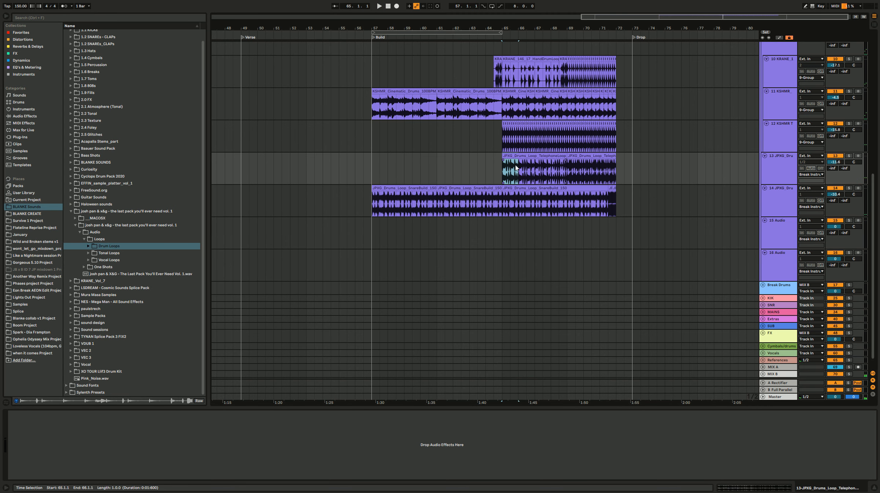
double_click(106, 92)
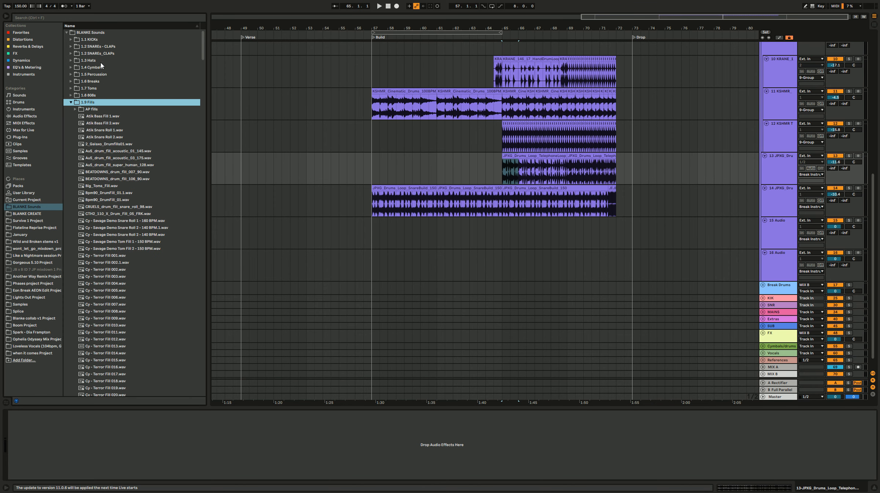
double_click(103, 82)
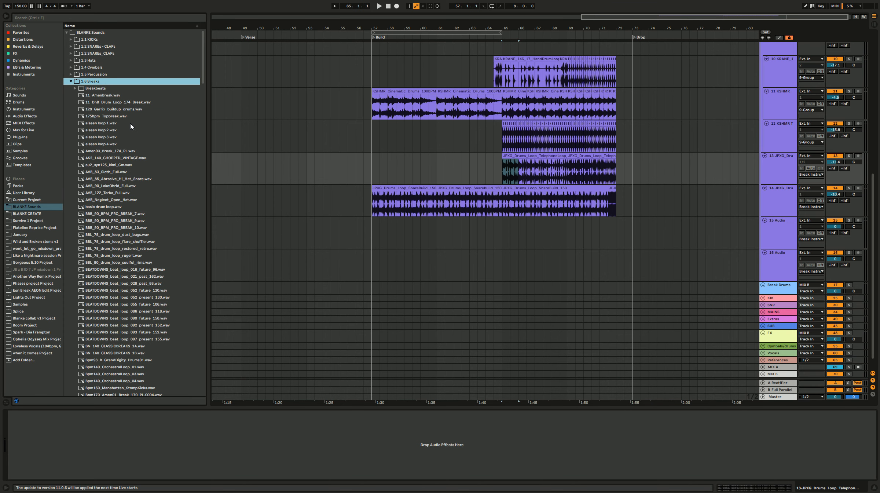
click(109, 187)
key(Down)
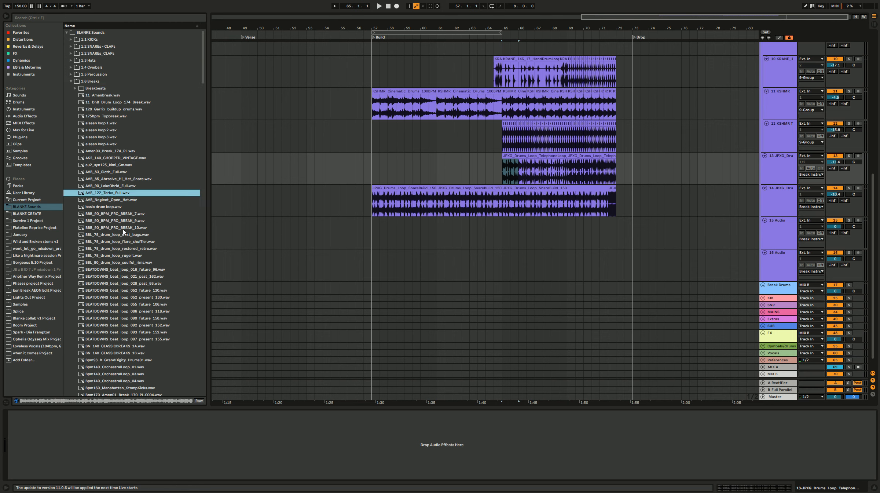
click(130, 250)
key(Up)
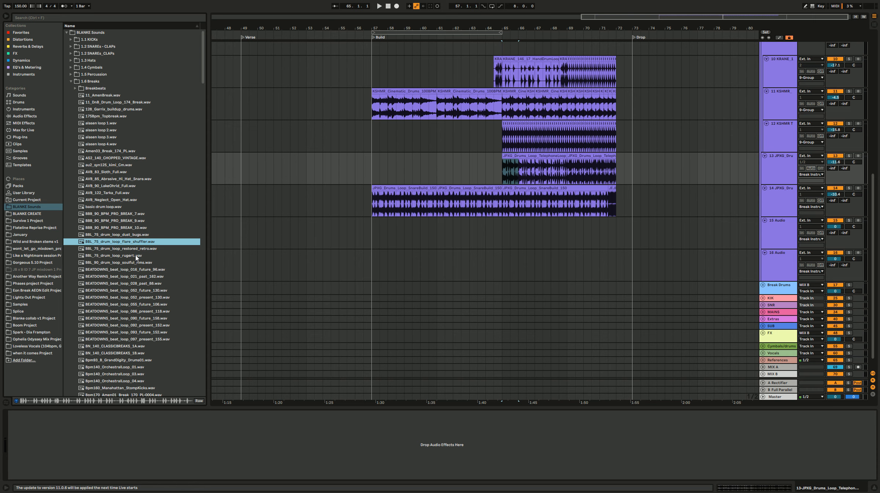
click(137, 256)
click(143, 278)
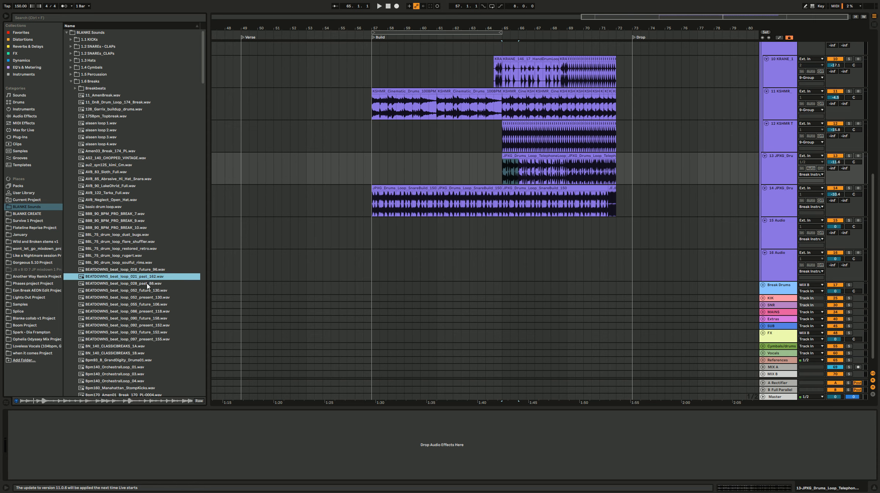
click(147, 285)
click(156, 298)
click(158, 312)
click(166, 325)
click(168, 317)
scroll(179, 263, down, 20)
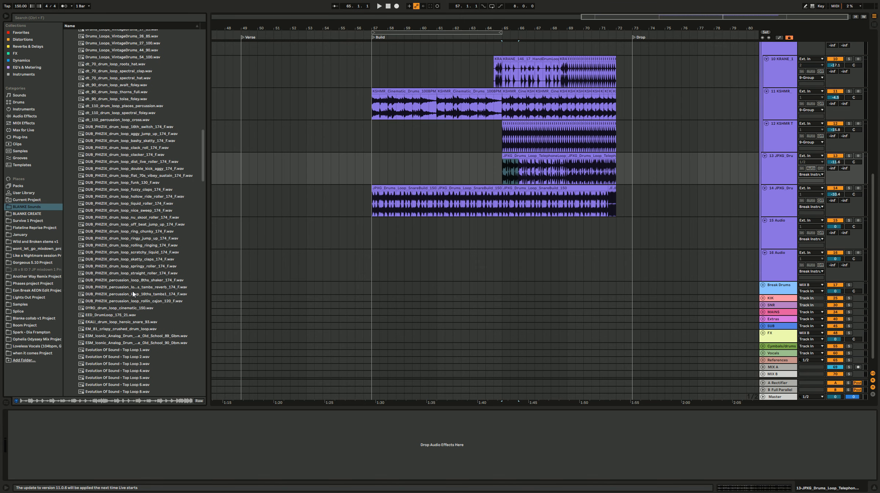
Step: Place the DUB_PHIZIX off_beat_jump_up_174 loop on track 15 at bar 65 and the straight_roller_174 loop on track 16 at 66.3.1
click(157, 220)
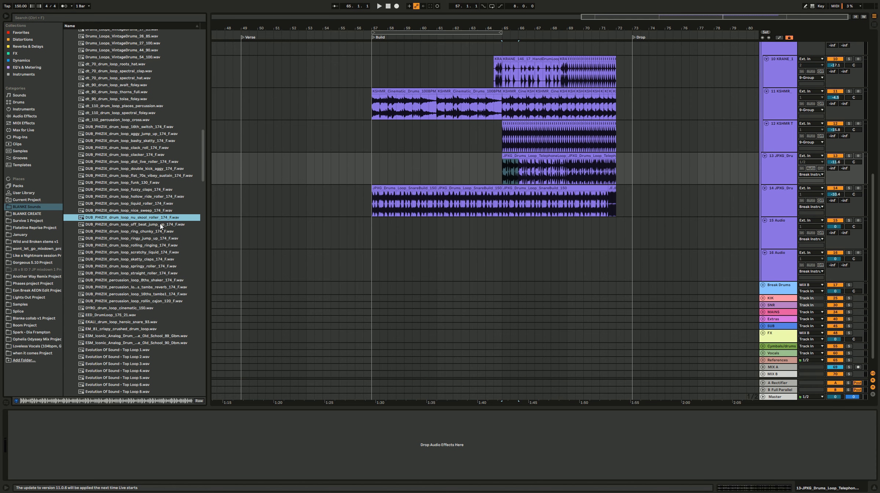
click(161, 226)
drag(159, 227, 503, 228)
click(152, 273)
drag(149, 277, 523, 255)
Step: Audition further DUB_PHIZIX, dt_110 and KSHMR Cinematic Drums loops in the Breaks folder
click(143, 238)
click(144, 148)
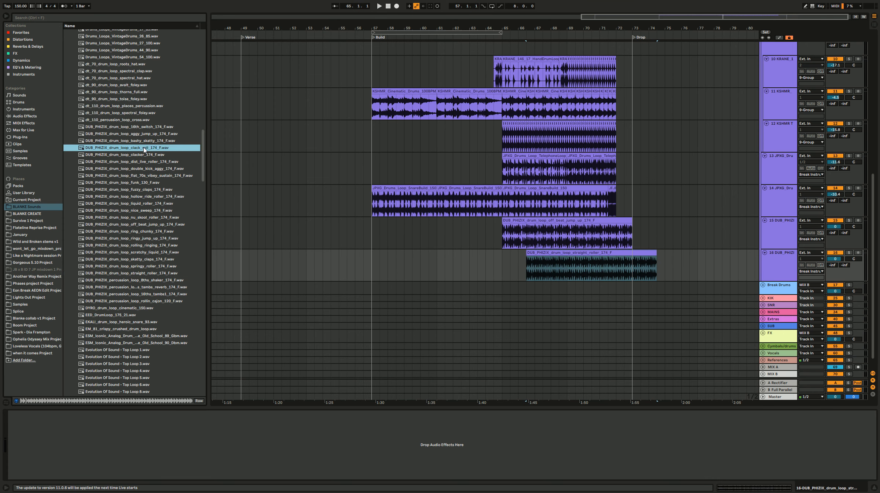
click(148, 113)
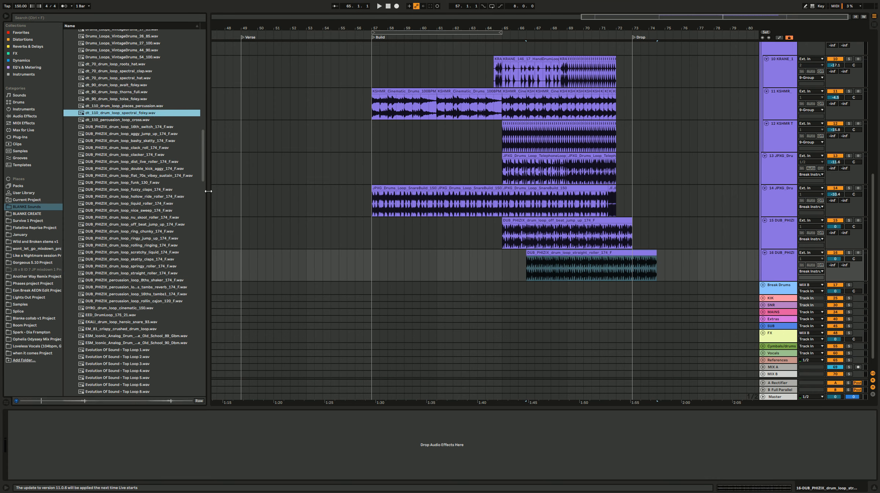
drag(203, 173, 204, 260)
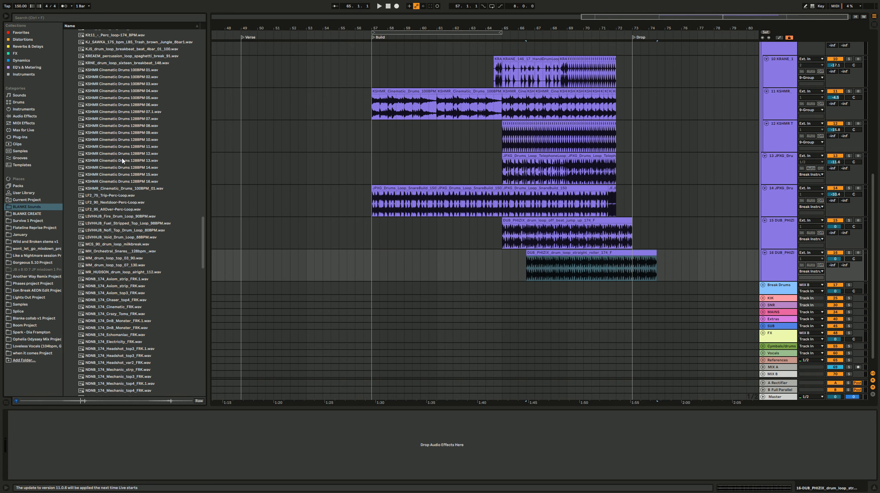
click(123, 161)
key(Up)
key(Up)
key(Up)
key(Up)
key(Up)
click(140, 181)
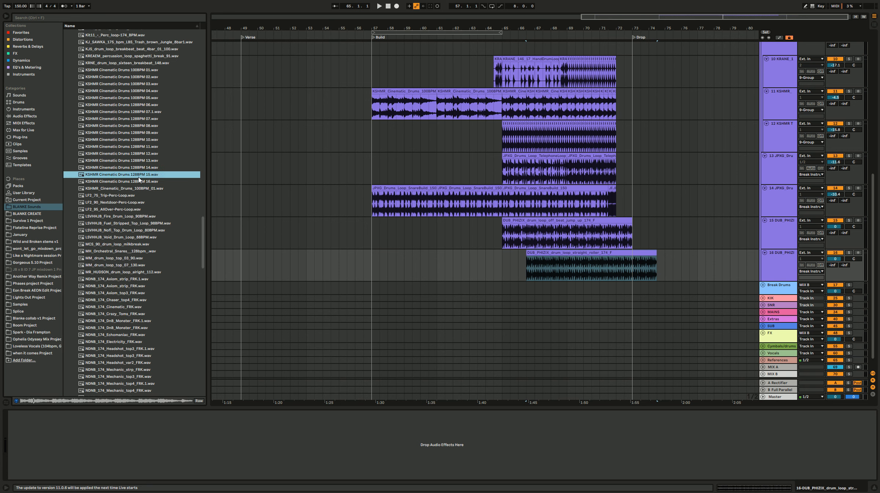
click(144, 72)
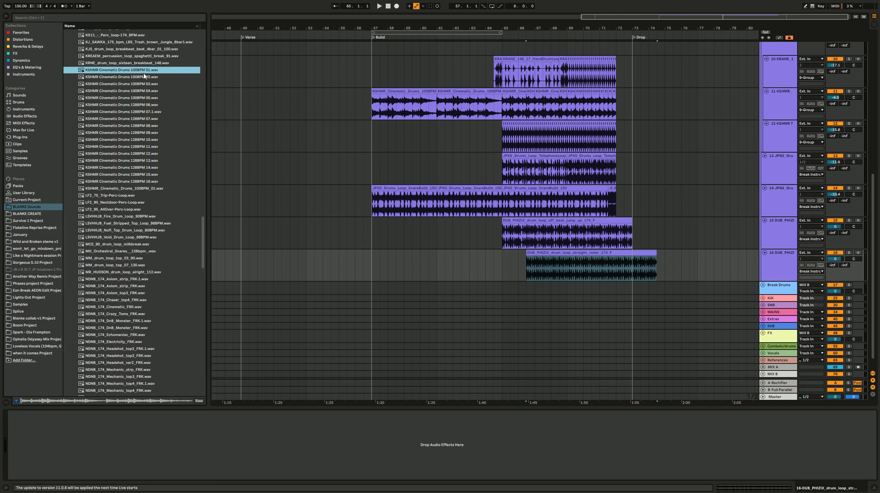
click(145, 76)
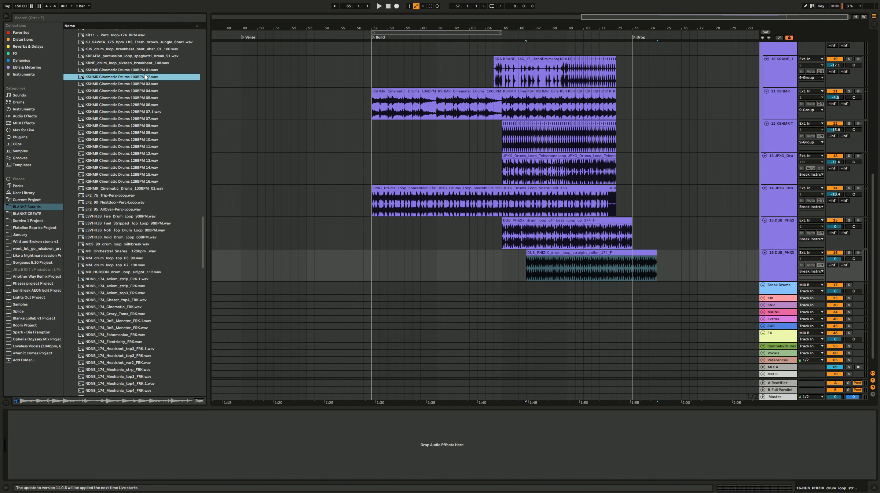
Step: Import KSHMR Cinematic Drums 100BPM 02, add two audio tracks, and move the clip onto track 17 at 64.2.3
drag(143, 78, 683, 274)
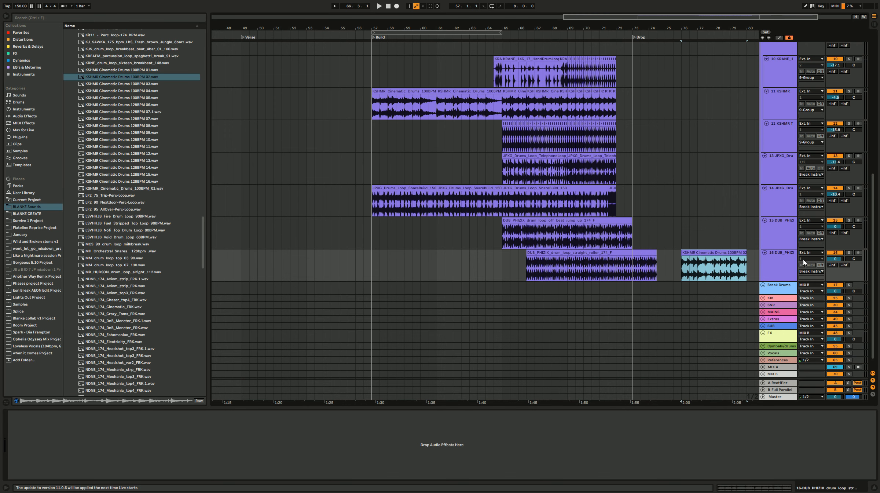
key(ctrl+t)
key(ctrl+t)
click(584, 277)
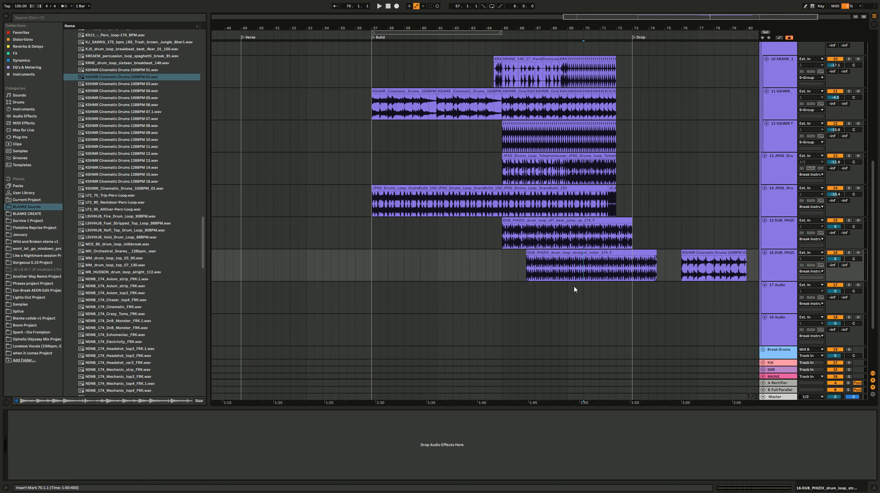
drag(697, 254, 702, 285)
Step: Move the off-beat jump-up loop to start at 64.3.1 and cut away everything after bar 65, leaving a half-bar fill
scroll(428, 286, up, 5)
scroll(624, 283, up, 5)
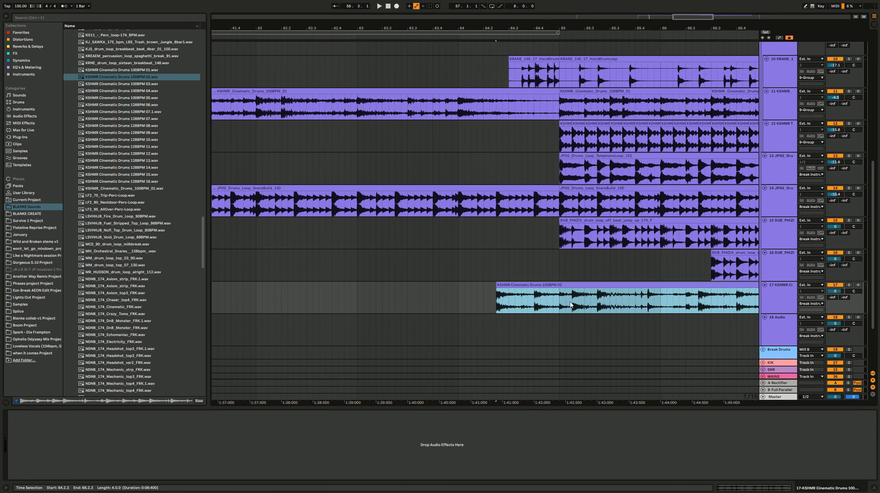
drag(570, 222, 522, 234)
click(560, 237)
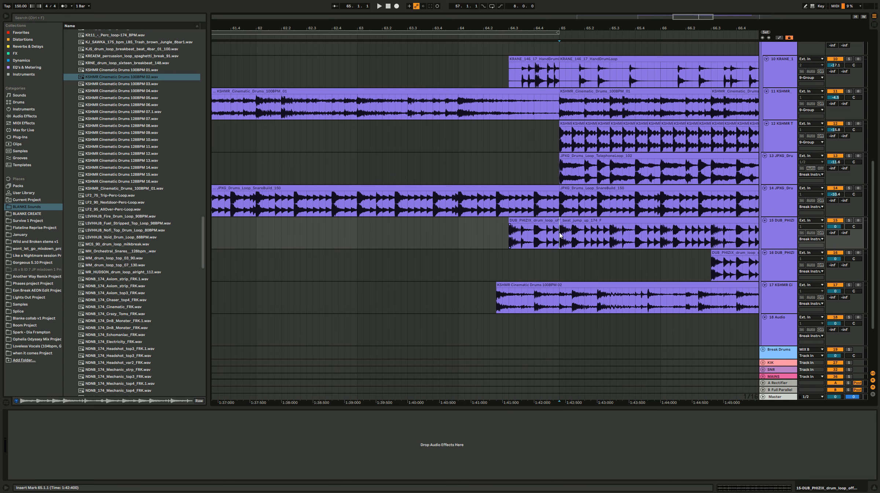
key(ctrl+e)
key(Delete)
Step: Start the straight-roller loop at 66.1.3 and cut the track 17 KSHMR Cinematic Drums clip to a half-bar fill from 64.3.1 to 65
drag(752, 259, 714, 260)
drag(518, 286, 532, 286)
click(560, 296)
key(ctrl+e)
click(597, 285)
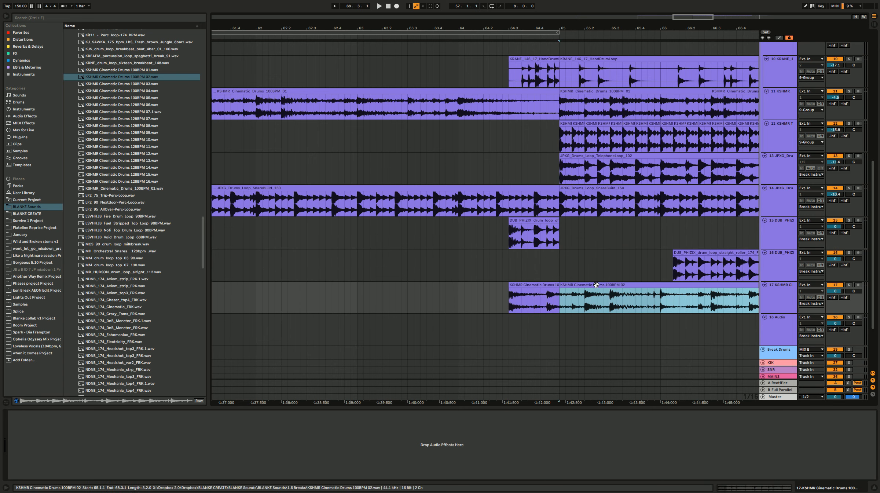
key(Delete)
Step: Play the fills leading into bar 65 and move the KSHMR Cinematic Drums track above the straight-roller track
click(489, 269)
key(space)
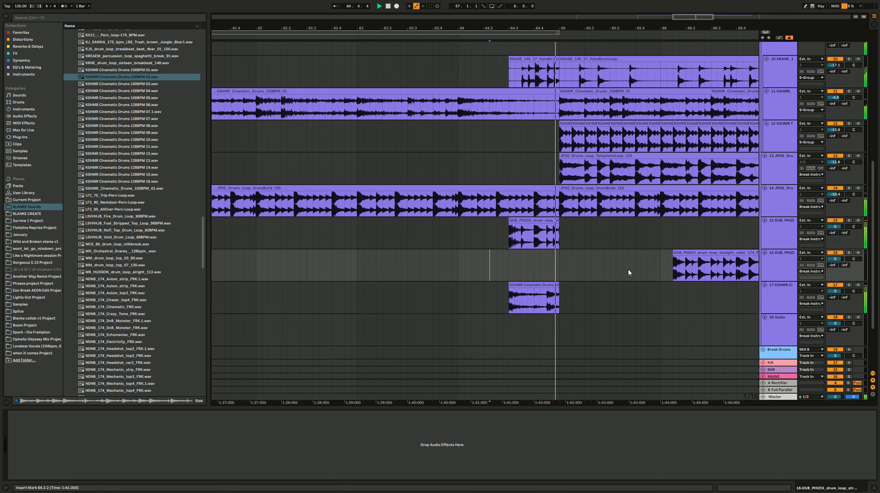
key(space)
click(681, 253)
click(414, 272)
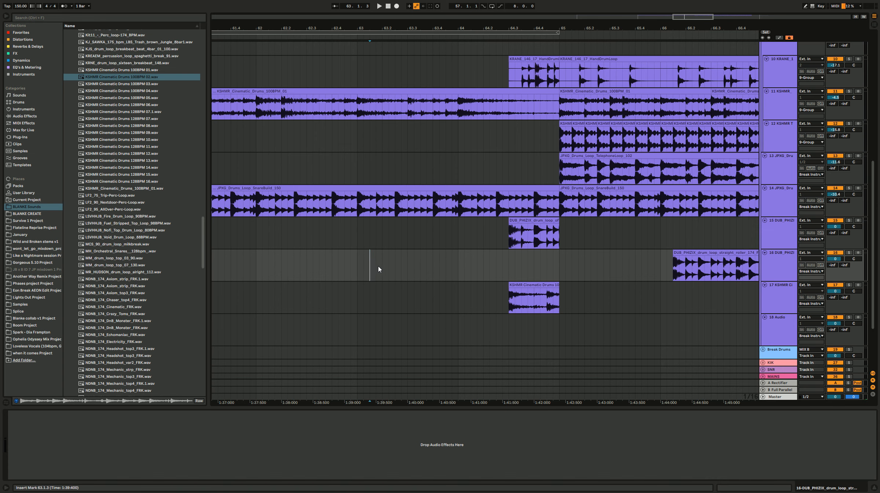
key(space)
drag(777, 297, 774, 260)
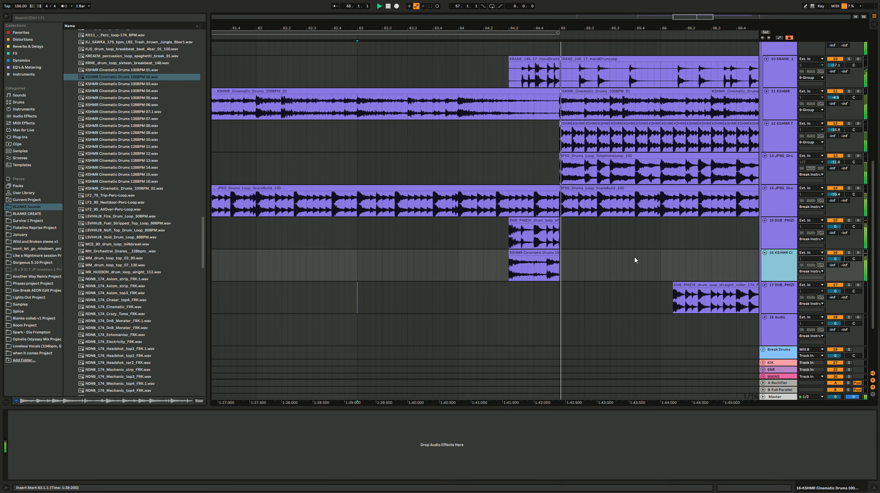
click(616, 264)
key(space)
Step: Move the straight-roller loop on track 17 to start at 64.3.1 and remove everything after bar 65
drag(675, 285, 521, 295)
click(562, 297)
key(ctrl+e)
click(603, 284)
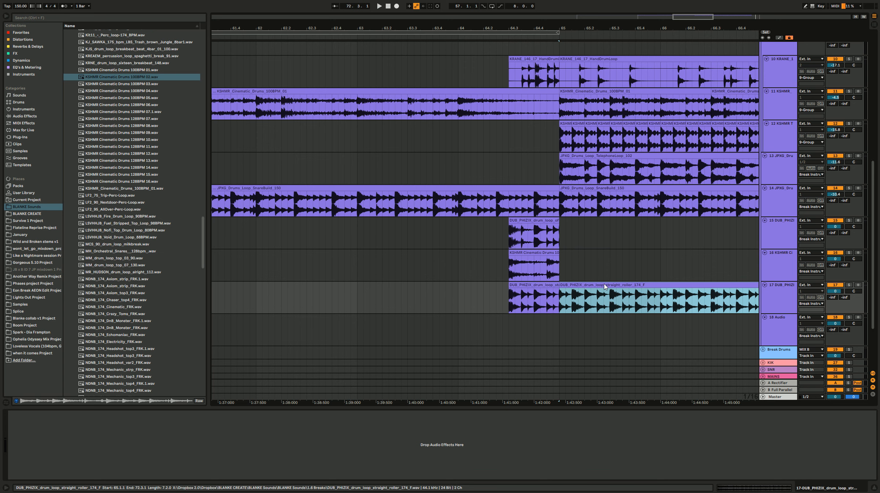
key(Delete)
click(494, 291)
Step: Place a half-bar copy of the KSHMR Cinematic Drums fill at 64.1.1 on track 16, reverse it and play it back
drag(538, 259, 487, 263)
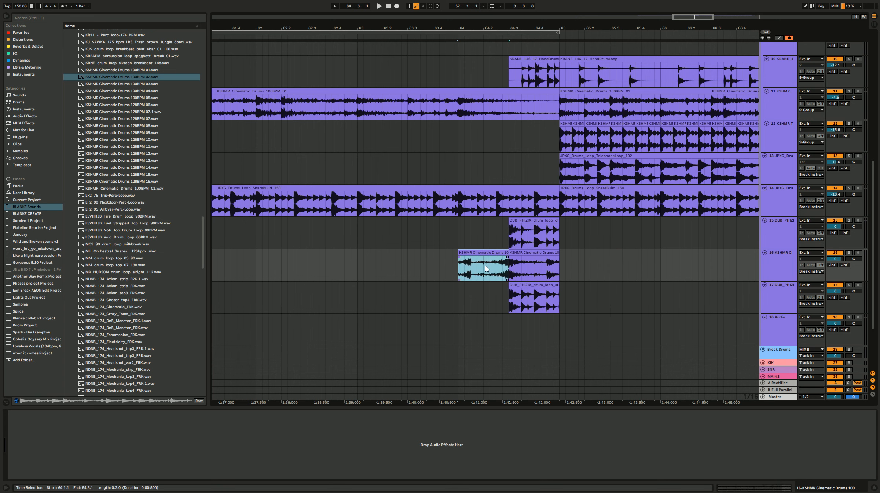
key(r)
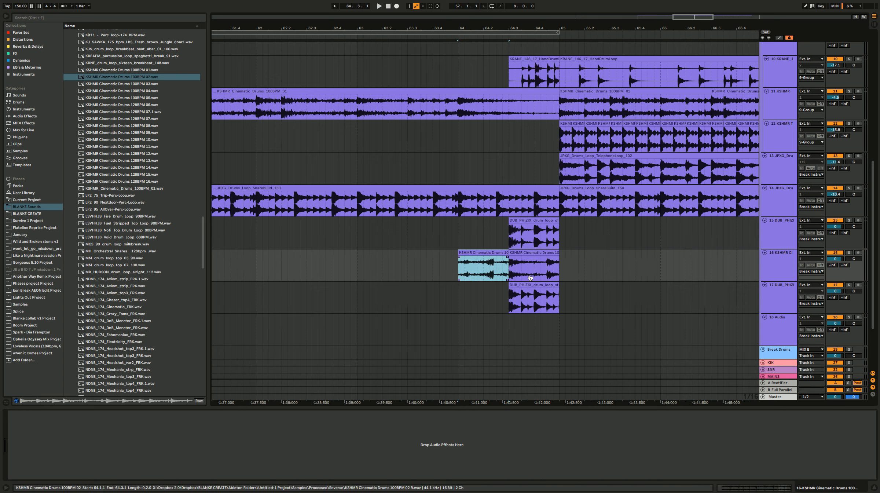
key(space)
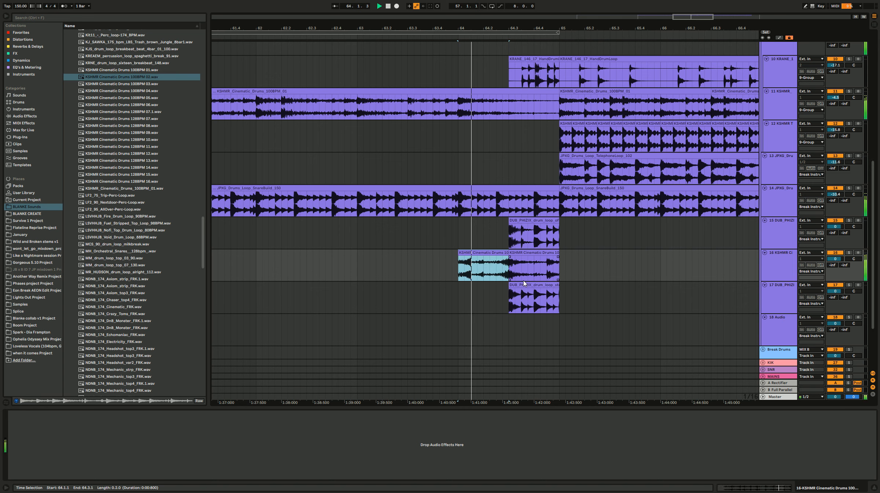
key(space)
Step: Trim the reversed Cinematic Drums clip to start at 64.2.1 with a fade-in up to 64.3.1, and play it back
click(462, 254)
drag(463, 253, 497, 256)
key(space)
key(space)
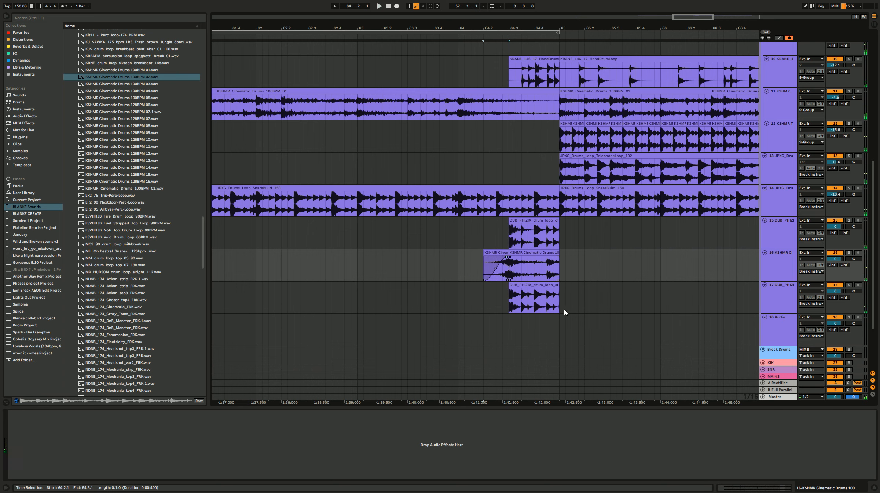
Step: Reverse the straight-roller fill on track 17 and trim it to start at 64.4.1
key(space)
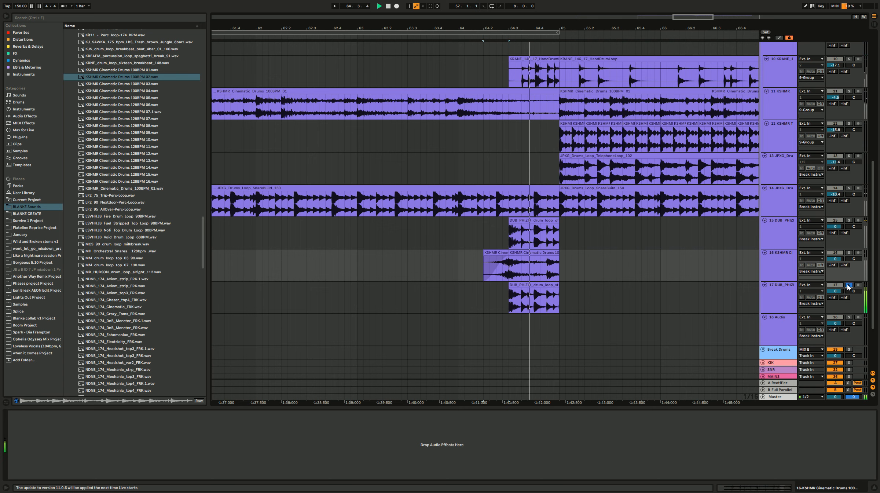
click(530, 288)
key(r)
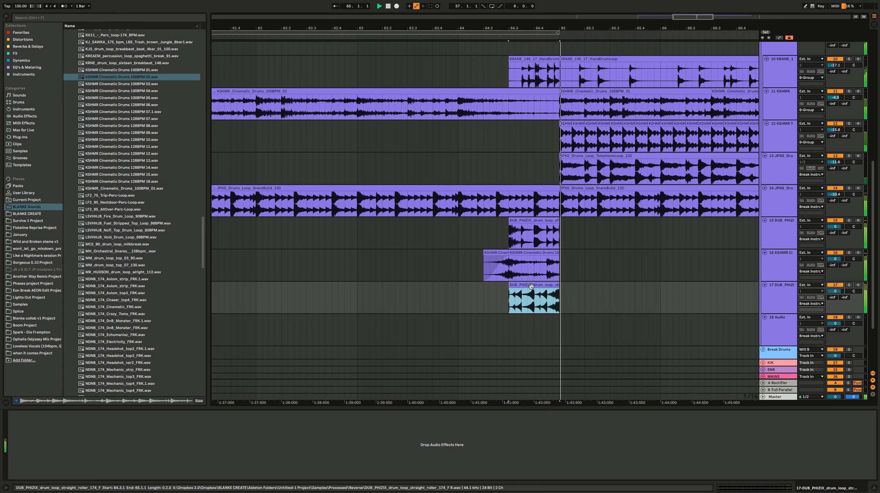
key(space)
drag(510, 285, 534, 285)
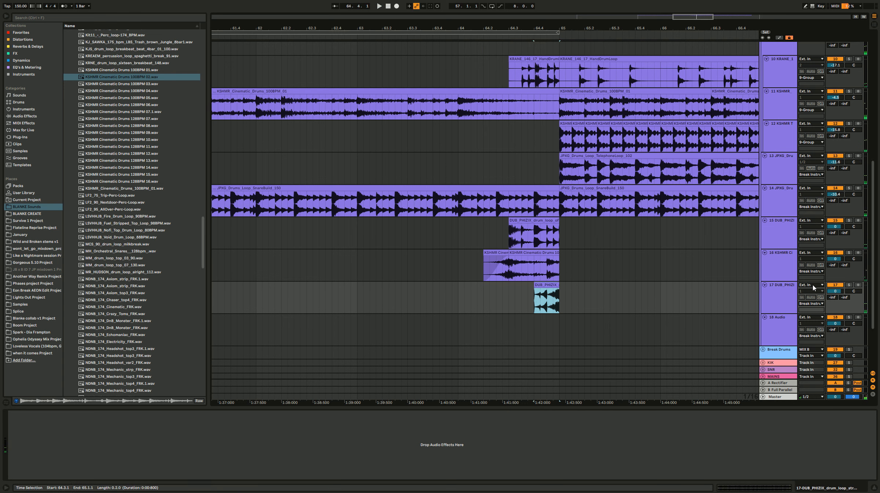
Step: Lower the track 17 volume to -8.2 dB and play the fill into bar 65
drag(842, 292, 843, 303)
key(space)
key(space)
key(space)
key(space)
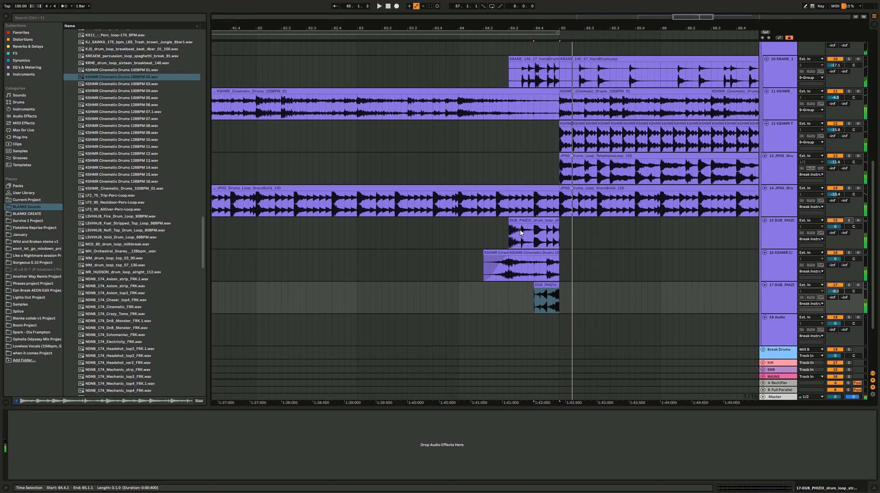
Step: Solo the off-beat jump-up fill on track 15, add Decapitator with its default settings and audition the result
click(510, 226)
click(849, 220)
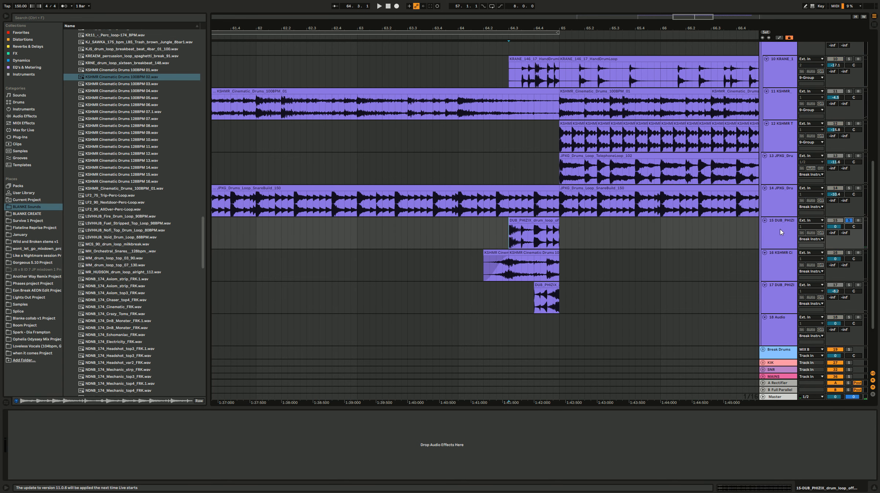
click(31, 40)
click(92, 54)
click(99, 40)
double_click(98, 32)
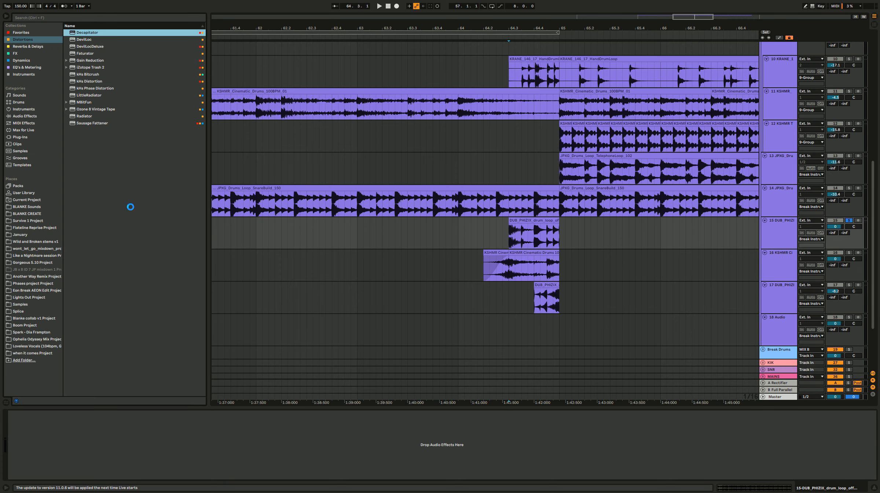
key(space)
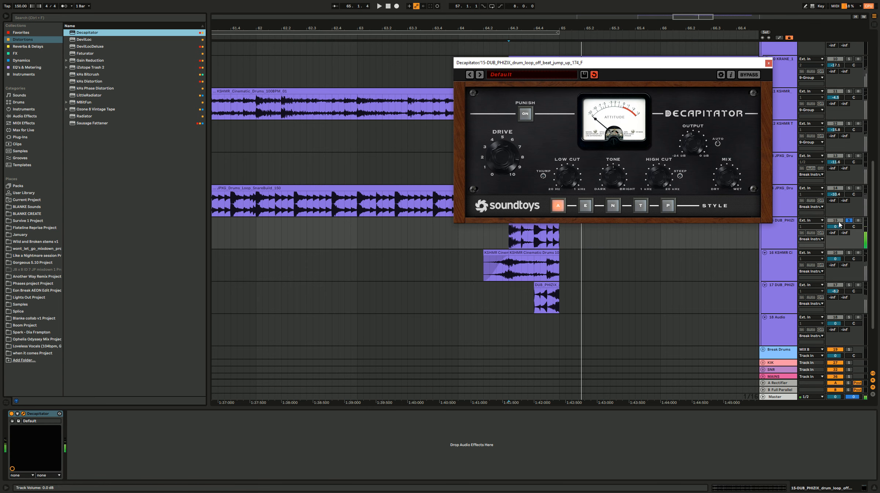
click(769, 64)
Step: Lower the volume of the off-beat jump-up track while playing it with the full drum mix
click(567, 227)
key(space)
scroll(565, 252, down, 3)
scroll(566, 259, right, 3)
key(space)
drag(836, 226, 838, 230)
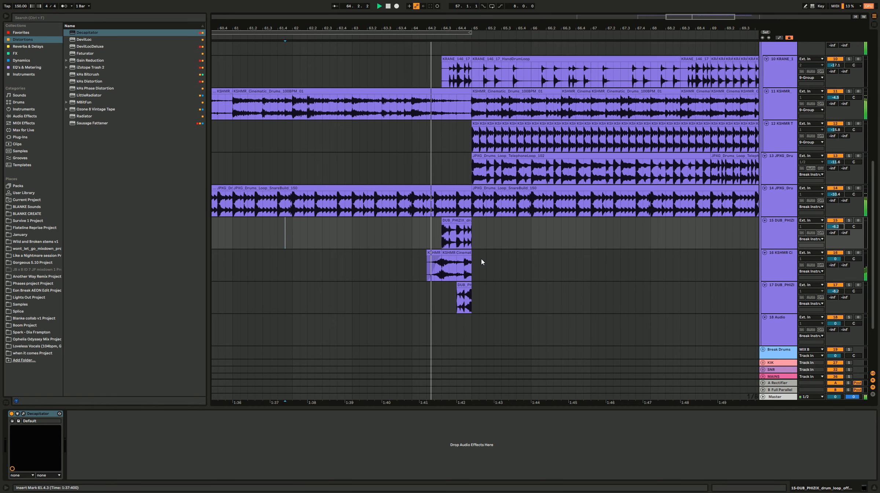
Step: Listen to the transition at bar 65 and set the KSHMR Cinematic Drums track volume to -2.0 dB
click(476, 272)
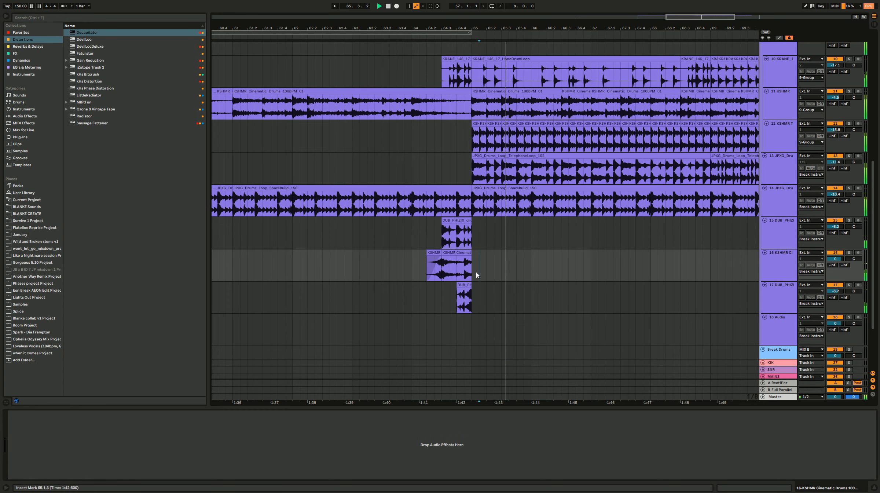
scroll(476, 271, down, 4)
click(472, 290)
key(space)
click(462, 253)
scroll(478, 276, up, 4)
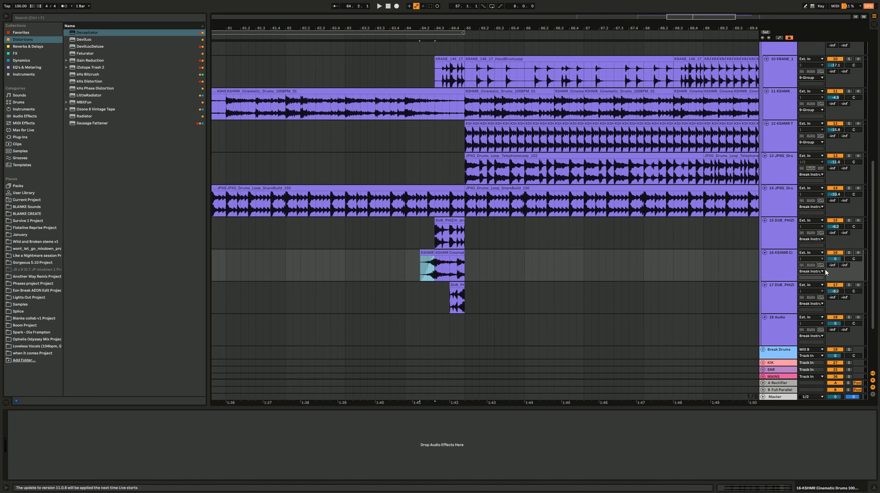
drag(838, 259, 837, 263)
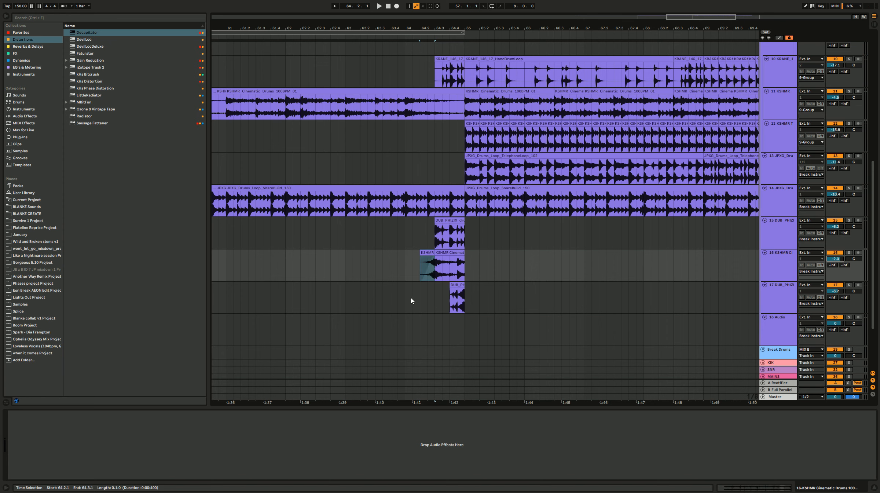
Step: Select the Cinematic Drums fill clips on track 16, open their warp mode choices and play the transition
click(413, 230)
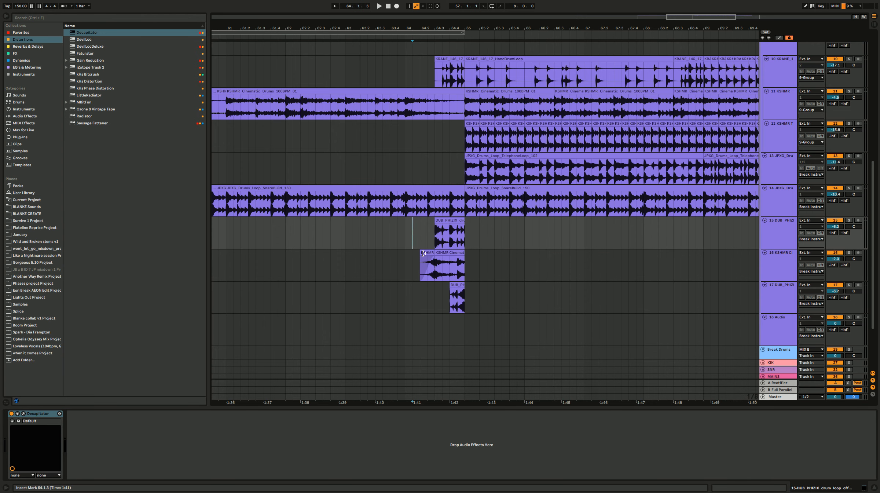
drag(465, 268, 421, 268)
key(shift+Tab)
click(84, 337)
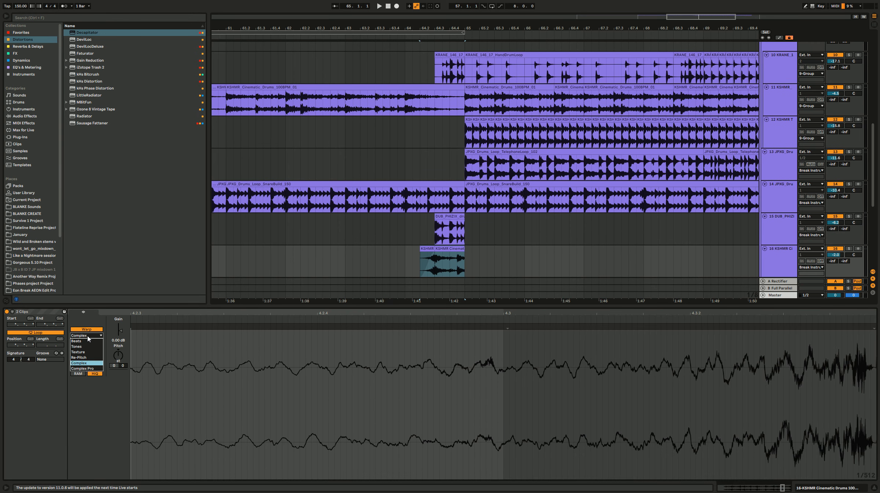
key(space)
key(space)
key(space)
key(ctrl+alt+l)
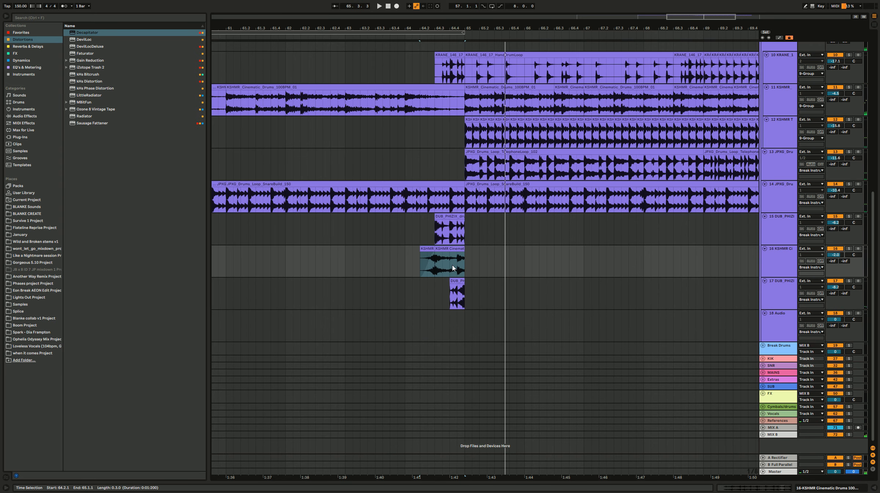
Step: Add two more audio tracks after track 18 in the drum loop group and select the empty track 18
scroll(447, 273, down, 6)
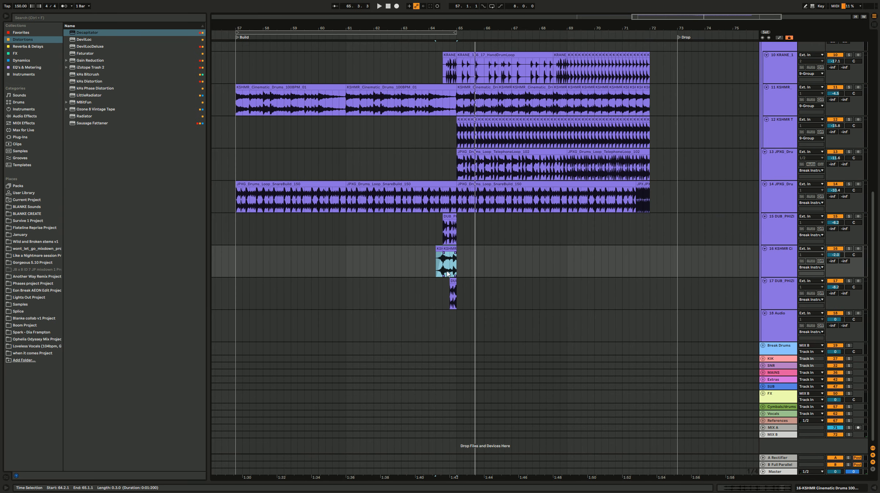
click(782, 299)
key(ctrl+t)
key(ctrl+t)
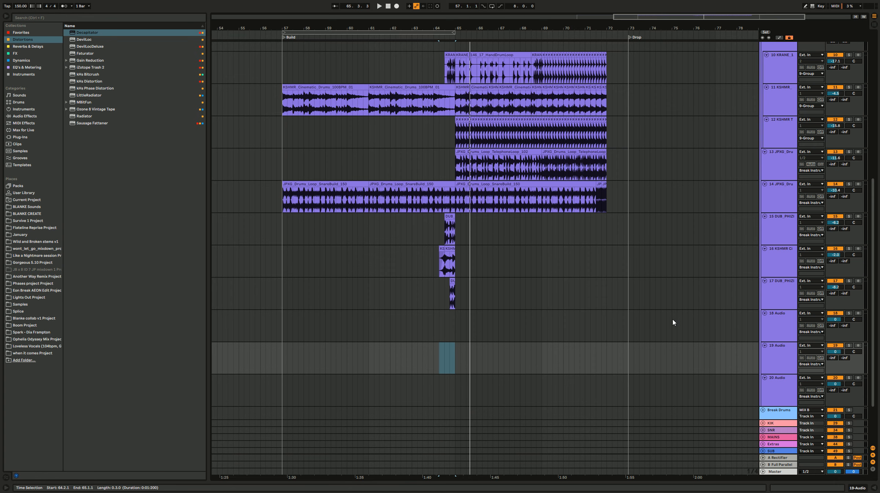
scroll(672, 322, down, 2)
click(767, 300)
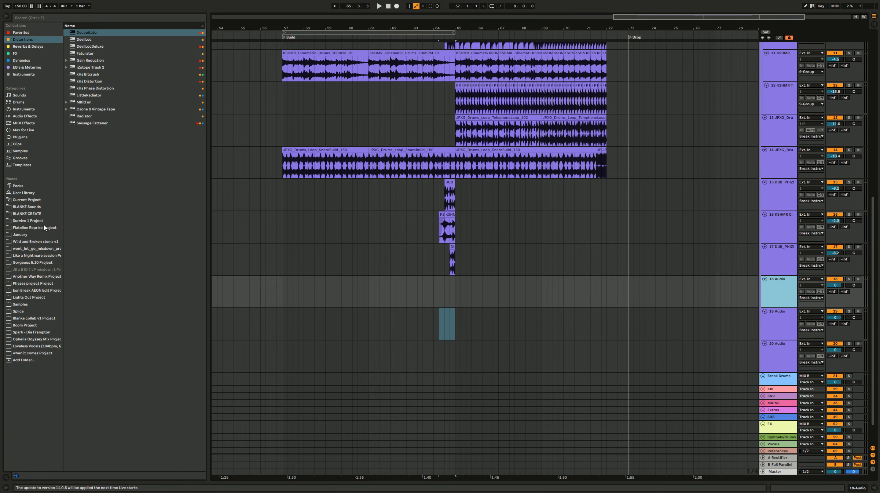
Step: Return to the BLANKE Sounds library and collapse its 1.6 Breaks folder
click(31, 207)
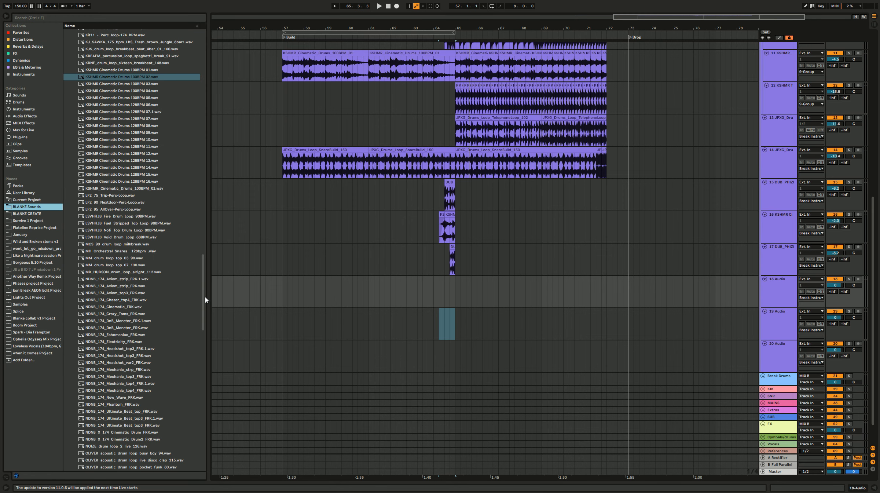
scroll(187, 220, up, 20)
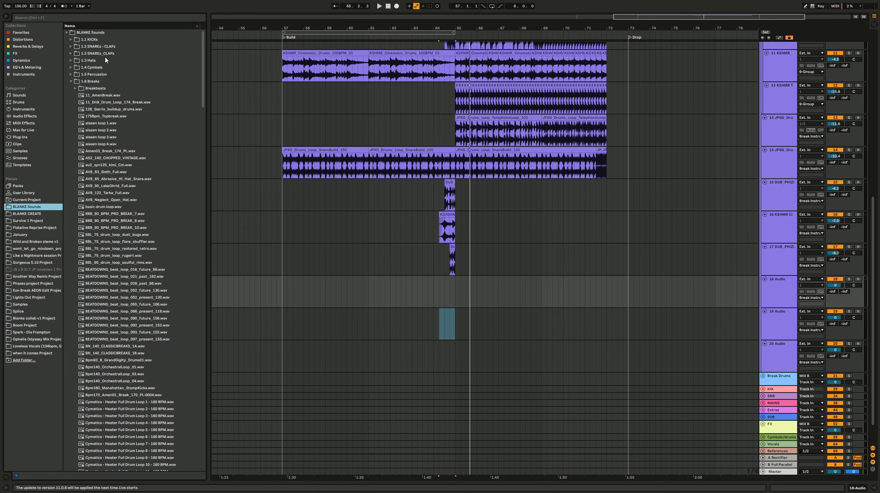
click(72, 82)
click(401, 296)
click(302, 295)
drag(469, 289, 423, 290)
drag(266, 293, 309, 299)
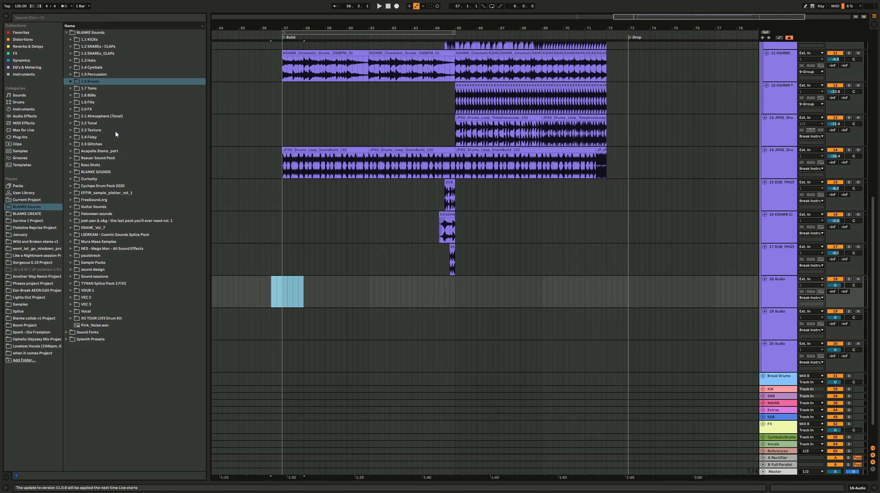
Step: Open the Orchestral Drums folder under 2.0 FX and audition several KSHMR Orchestra Hit samples and Orchestra Crash 06
double_click(114, 110)
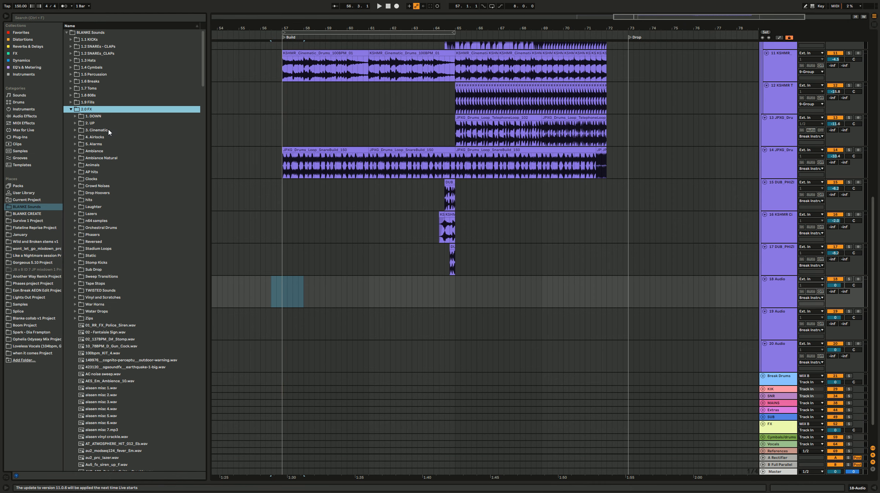
double_click(129, 227)
scroll(118, 330, down, 4)
click(123, 391)
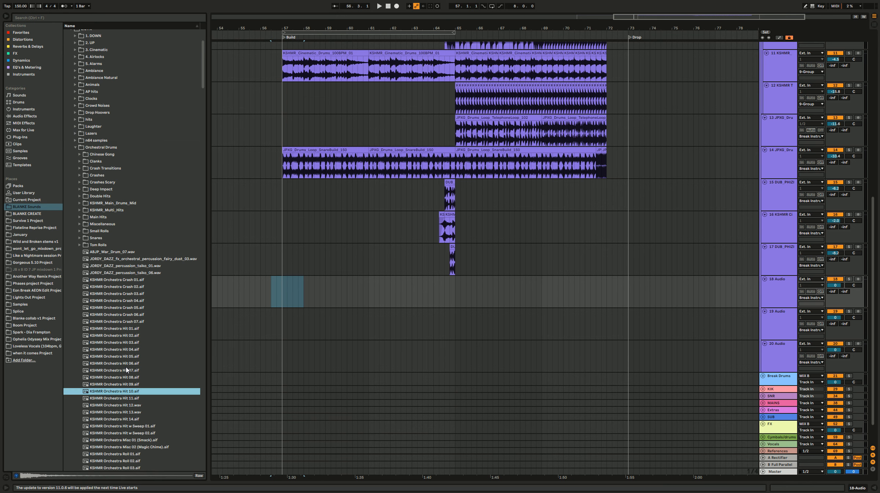
click(128, 363)
click(130, 342)
click(137, 315)
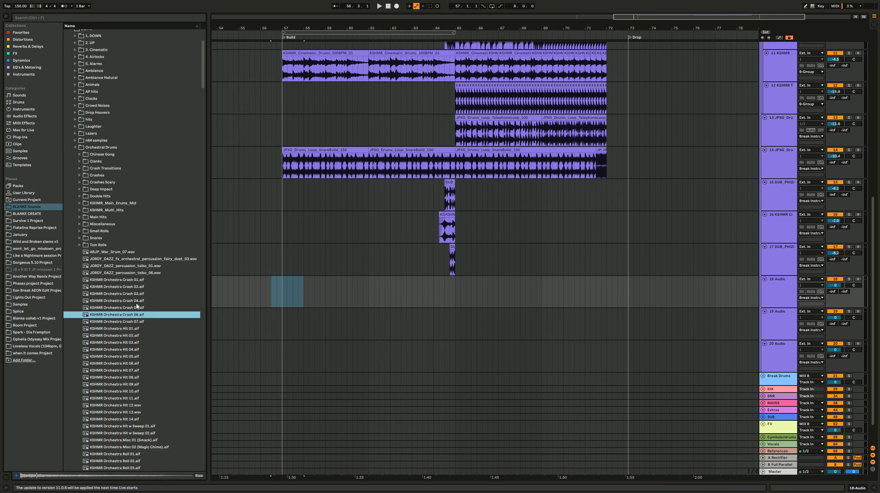
Step: Audition KSHMR Orchestra hits in the Main Hits folder and orchestral drums in the KSHMR_Main_Drums_Mid folder
double_click(121, 217)
click(129, 245)
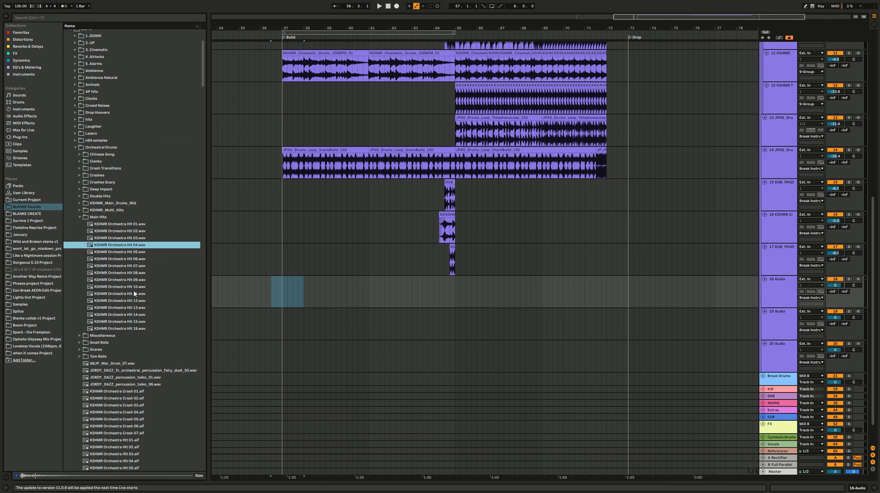
click(135, 293)
click(139, 253)
click(139, 232)
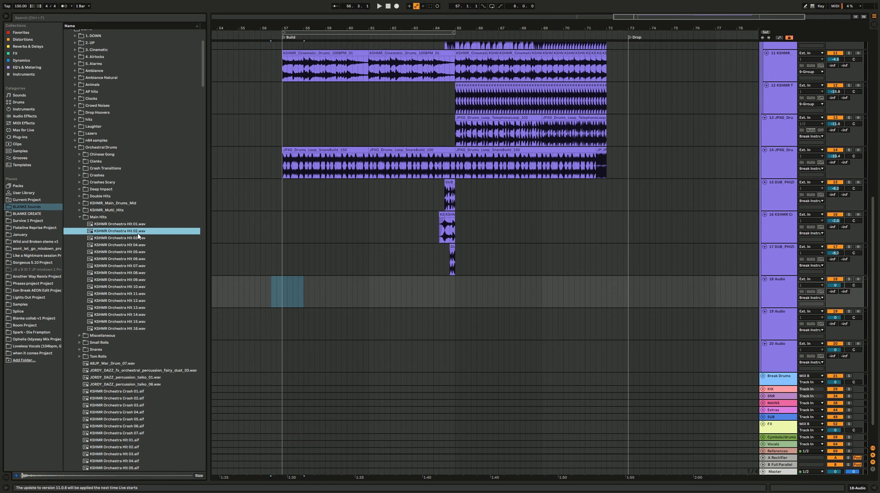
double_click(118, 203)
click(127, 218)
click(144, 258)
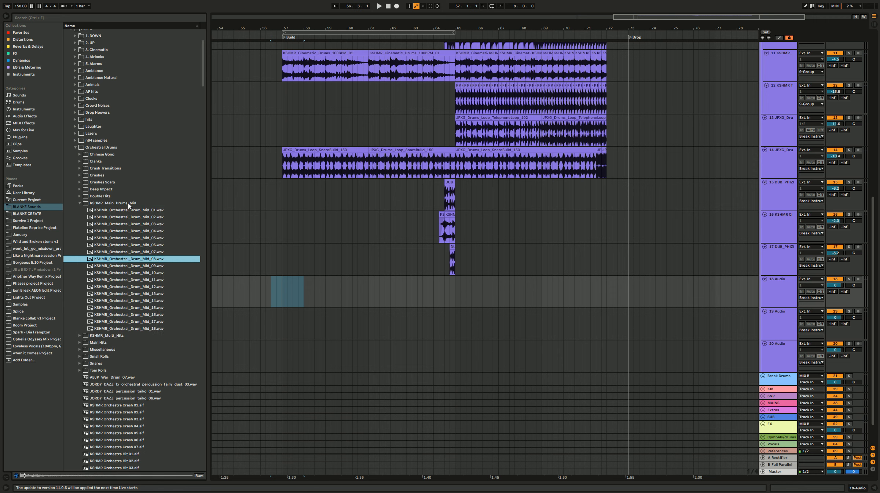
Step: Audition samples in the Double Hits, Deep Impact and Crashes folders of Orchestral Drums
double_click(110, 196)
click(110, 191)
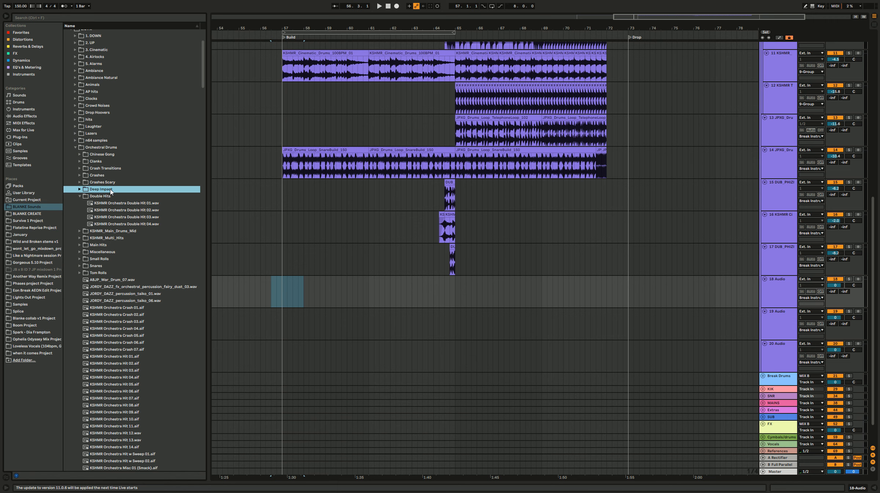
click(116, 224)
click(118, 217)
double_click(111, 189)
click(116, 204)
click(116, 176)
double_click(117, 176)
click(117, 190)
Step: Audition KSHMR Orchestra Crash 05 and 07, the tambourine transitions and KSHMR_Orchestral_Crash_Transition_07
click(136, 343)
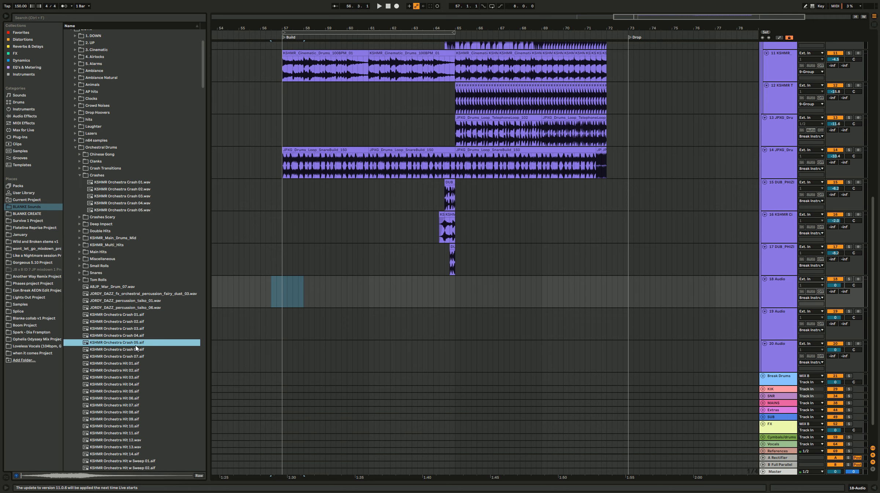
scroll(134, 403, down, 3)
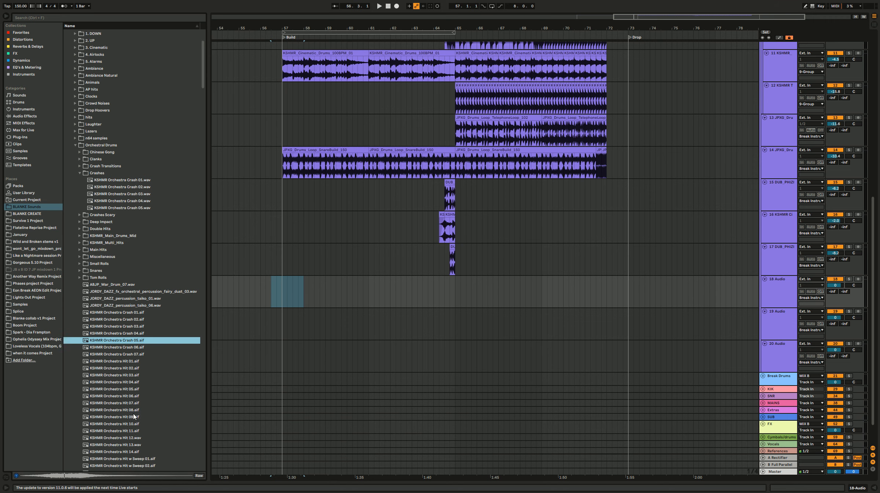
click(138, 327)
scroll(139, 330, down, 18)
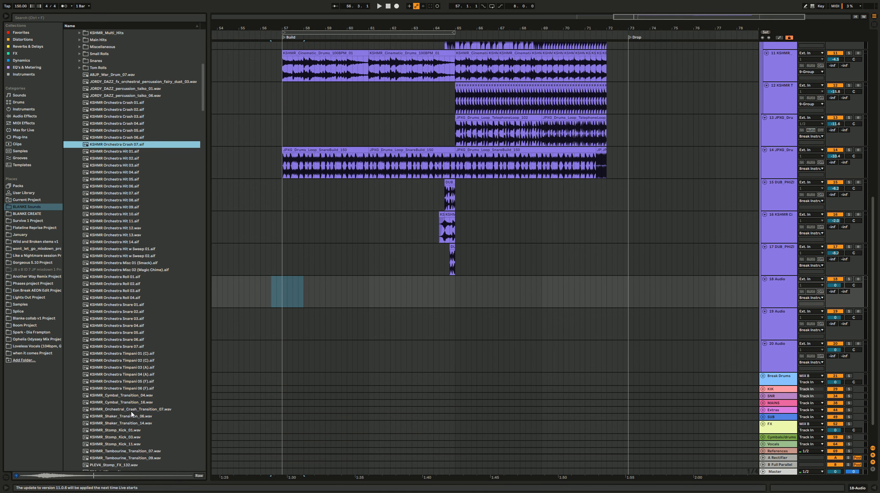
scroll(132, 414, down, 6)
click(135, 396)
click(136, 403)
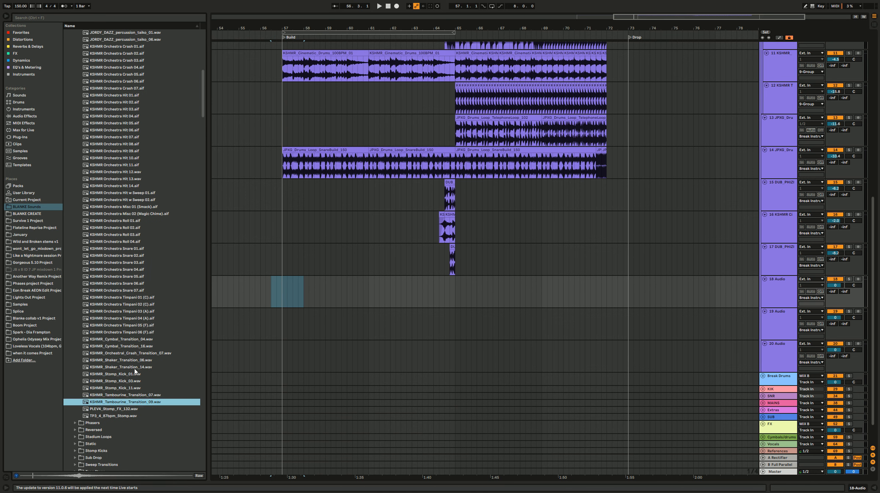
click(135, 353)
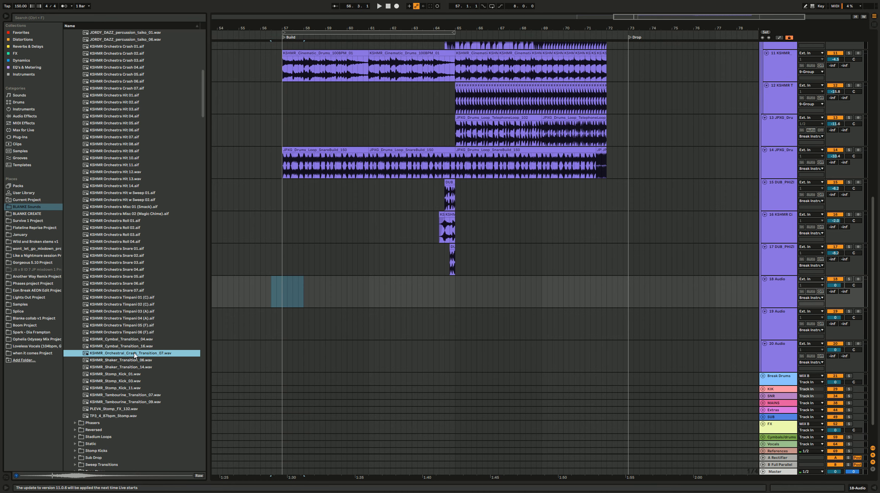
Step: Place KSHMR_Orchestral_Crash_Transition_07 on track 18 with warping off, aligning its peak with the Build marker at bar 57
drag(197, 337, 255, 300)
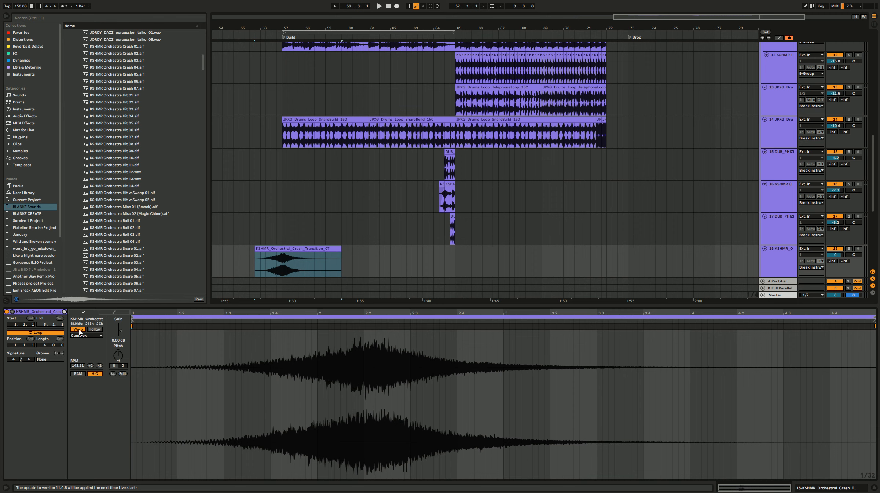
click(78, 330)
scroll(284, 264, up, 10)
mouse_move(312, 249)
mouse_down()
mouse_move(274, 253)
mouse_move(306, 251)
mouse_up()
Step: Lower track 18's volume to about -16.6 dB and play the crash transition into the build
scroll(311, 256, down, 10)
drag(838, 254, 838, 272)
key(space)
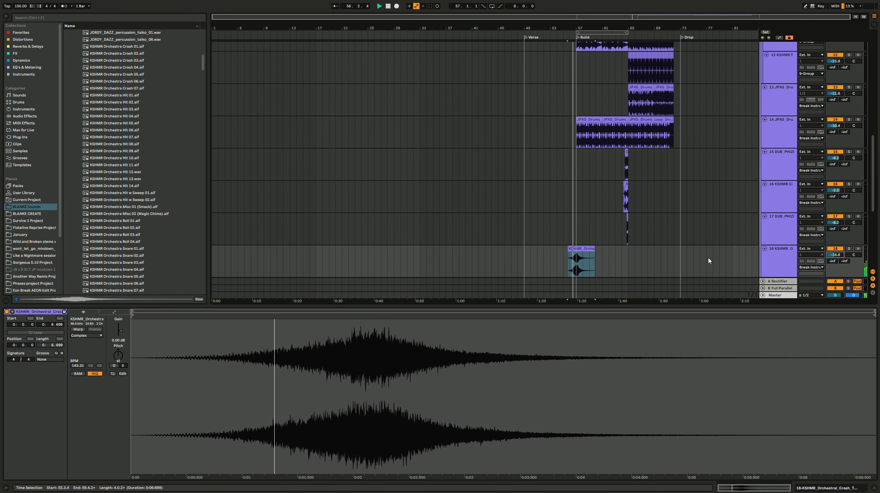
Step: Add another audio track to the group and copy the crash transition on track 18 so its peak lands on bar 65
scroll(709, 257, up, 5)
drag(346, 269, 451, 273)
scroll(415, 243, down, 2)
scroll(415, 243, down, 1)
click(771, 217)
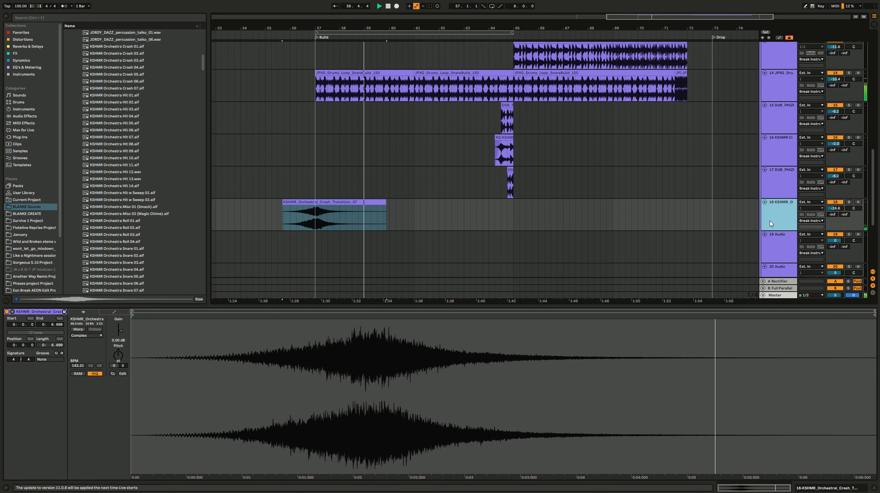
click(427, 205)
drag(344, 202, 542, 212)
scroll(433, 232, down, 2)
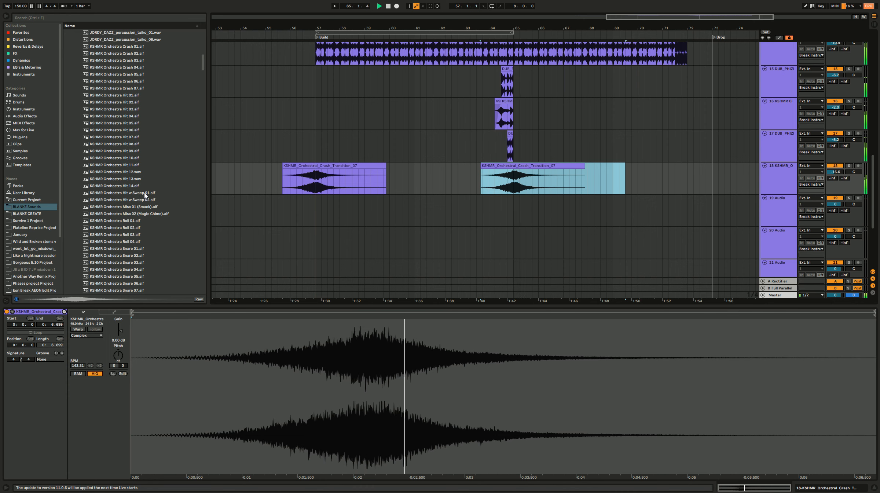
Step: Audition the KSHMR Orchestra Hit w Sweep samples, other orchestra hits and ABJP_War_Drum_07
click(145, 195)
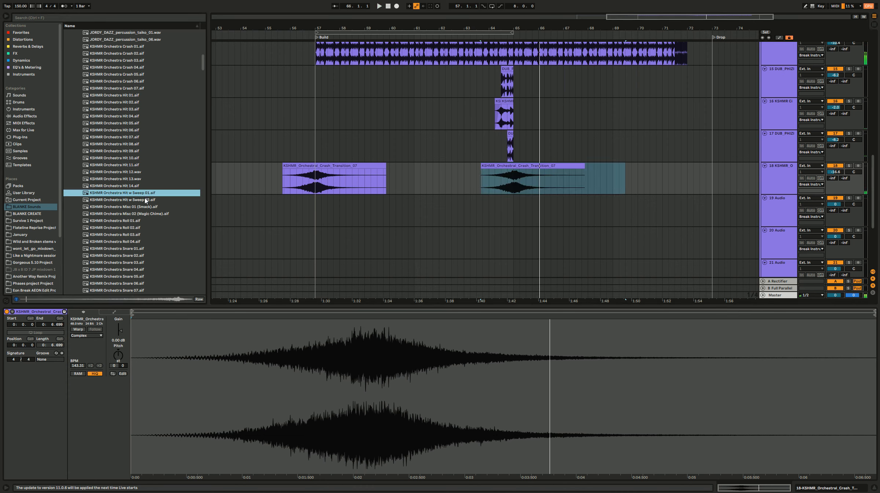
click(145, 199)
click(132, 117)
click(123, 96)
click(124, 89)
scroll(146, 135, up, 3)
click(139, 111)
click(126, 97)
click(120, 89)
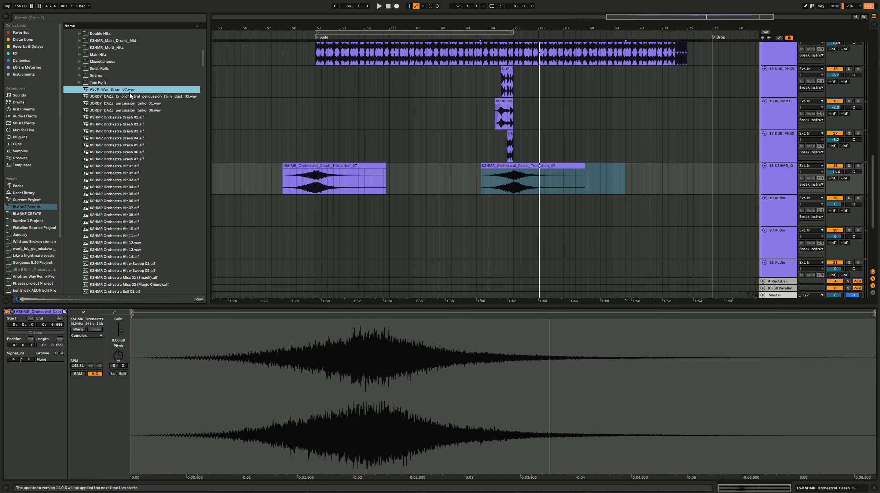
Step: Audition samples in the Miscellaneous and KSHMR_Multi_Hits folders, including Tribal Snake Rattle and Multi_Hits_05
double_click(111, 61)
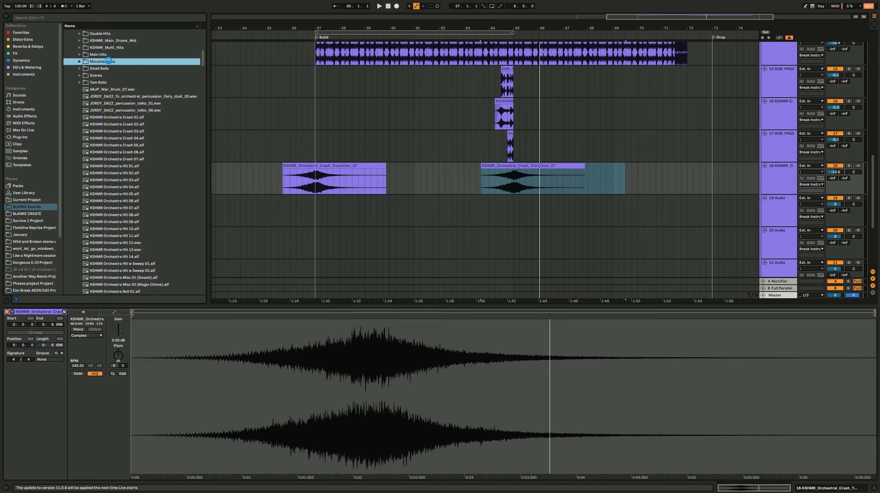
click(116, 69)
scroll(117, 76, up, 3)
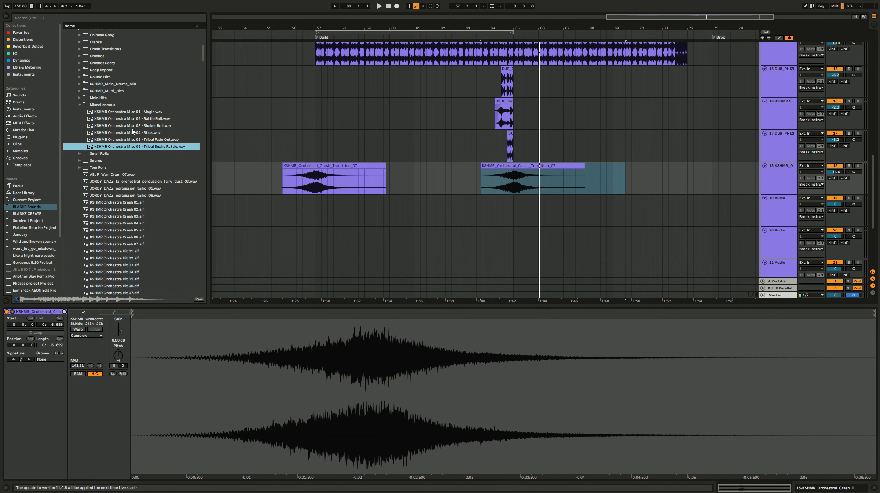
click(132, 128)
click(133, 135)
double_click(101, 91)
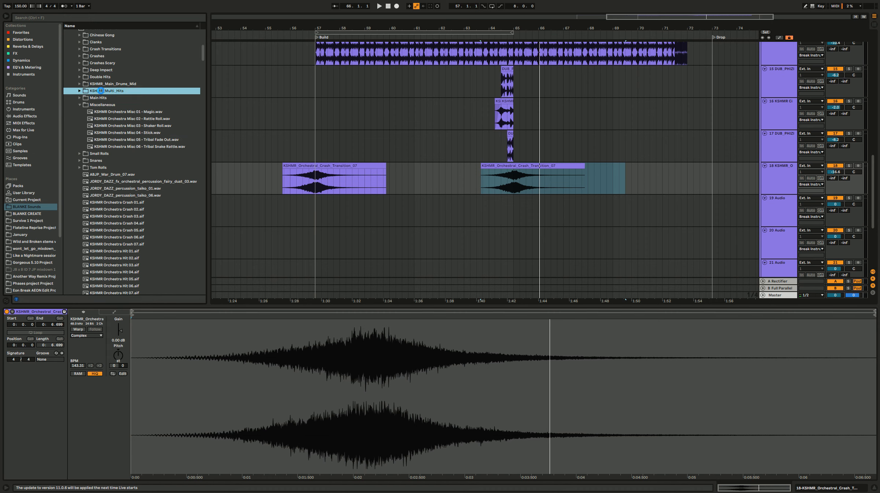
click(121, 105)
click(131, 127)
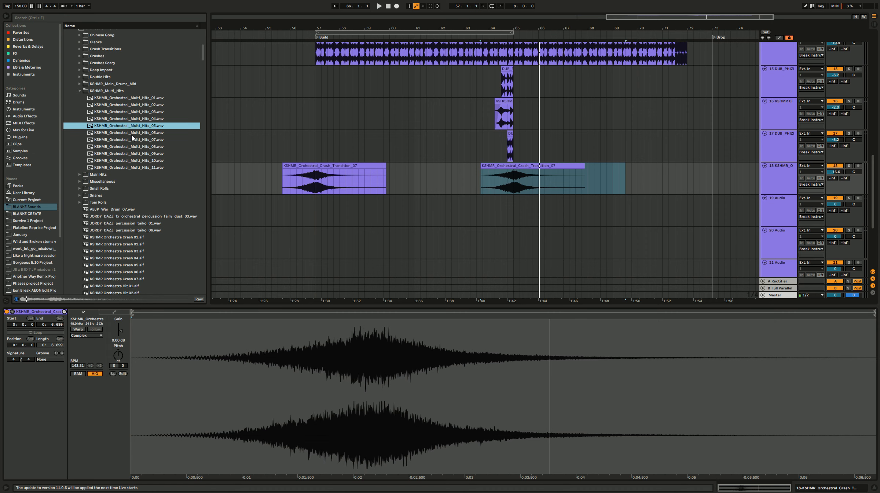
click(132, 161)
Step: Audition the Main Hits folder and place KSHMR Orchestra Hit 14 on track 19 at bar 57 with warping off
click(107, 175)
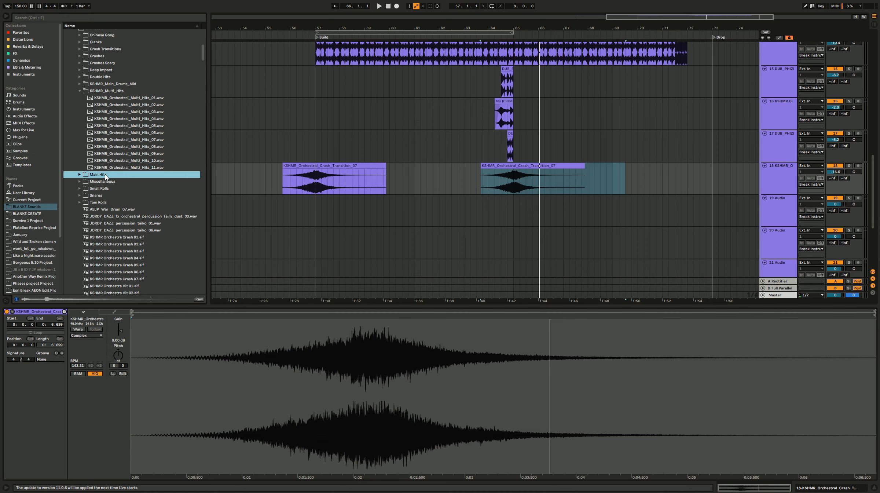
double_click(111, 173)
click(113, 160)
click(126, 189)
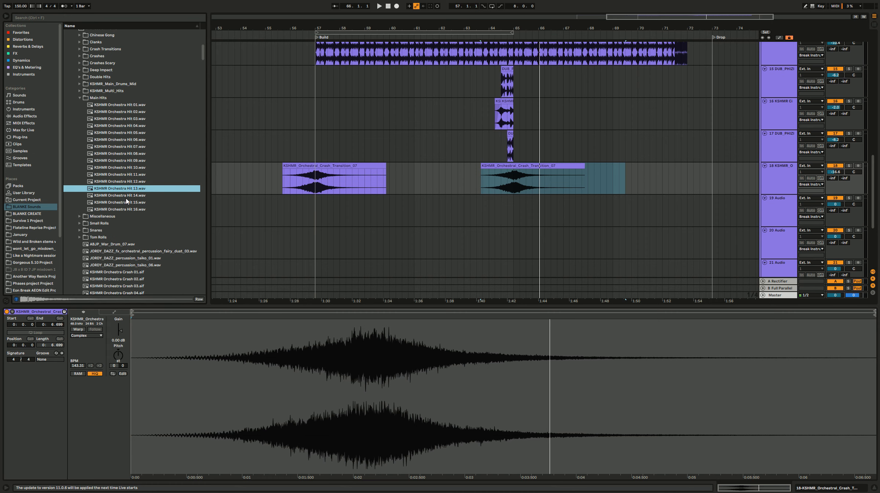
click(126, 198)
drag(129, 198, 315, 220)
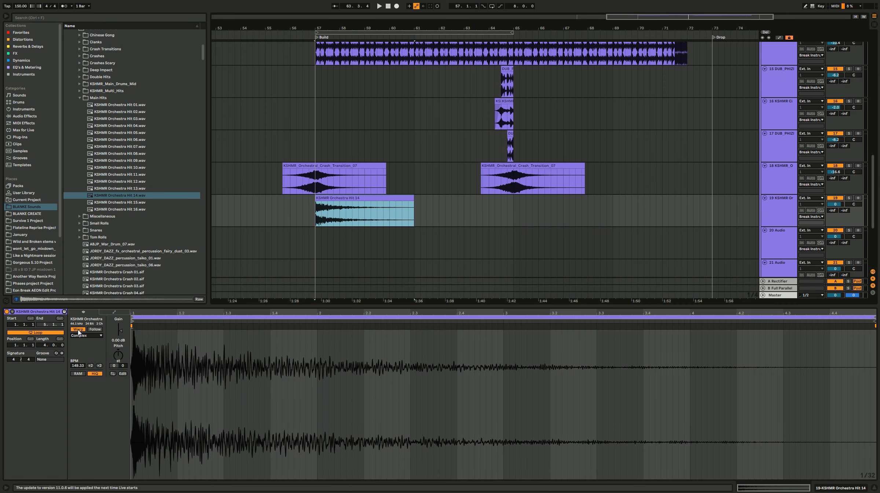
click(78, 329)
Step: Shift the Orchestra Hit 14 clip slightly earlier so its main transient lands exactly on bar 57
click(321, 217)
scroll(320, 217, up, 4)
scroll(287, 221, up, 7)
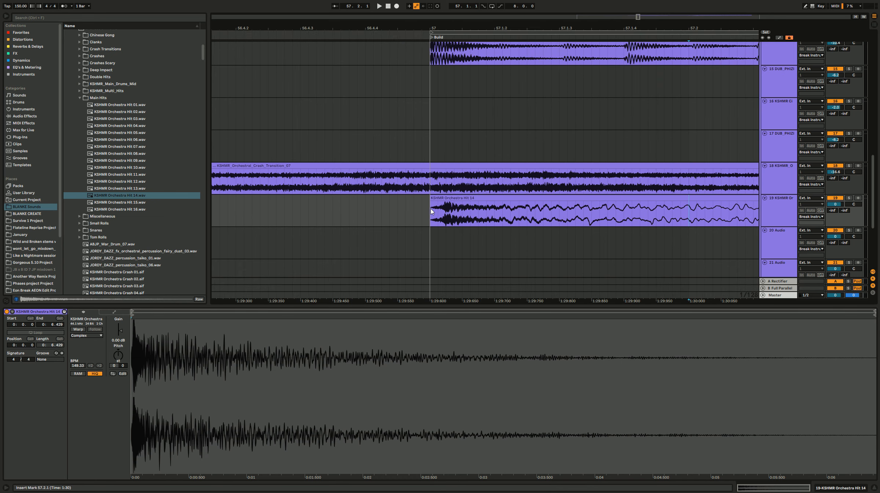
drag(452, 198, 427, 199)
scroll(442, 204, up, 5)
scroll(353, 208, up, 3)
scroll(415, 199, down, 6)
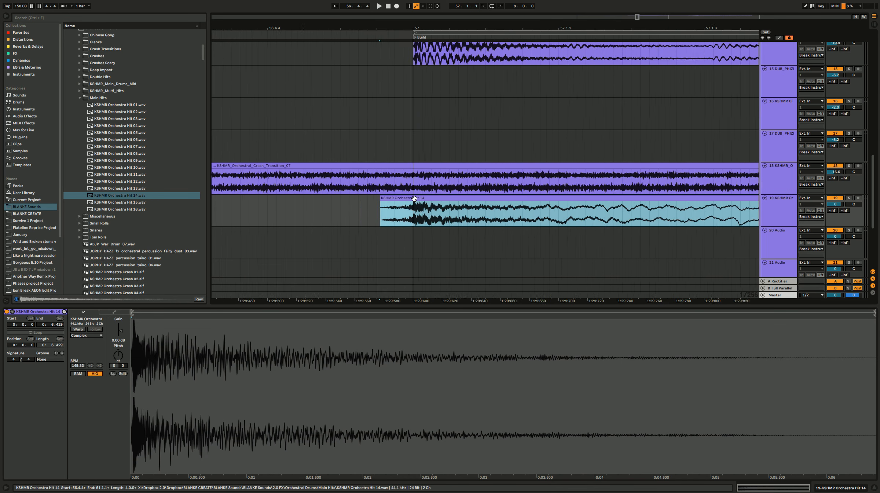
scroll(415, 199, down, 5)
click(374, 212)
Step: Play the start of the build and lower track 19's volume to -11.9 dB
key(space)
drag(835, 205, 834, 229)
key(space)
key(space)
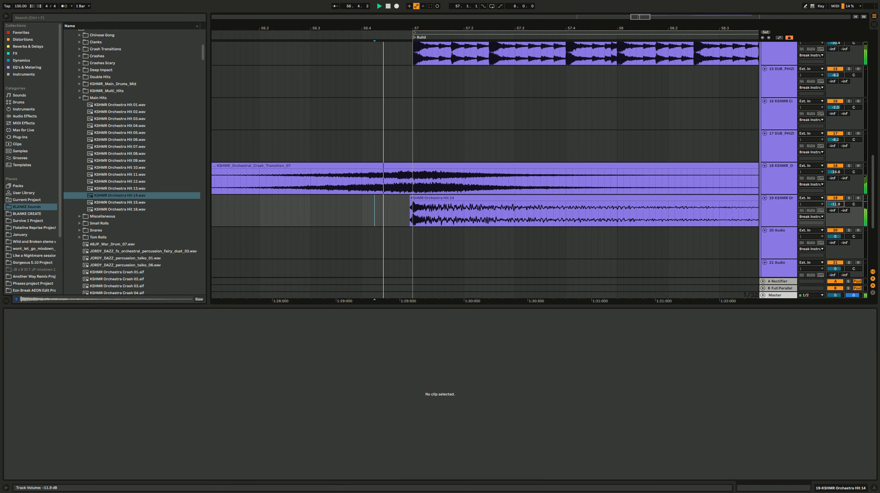
Step: Select the four-bar region from 56.4.1 around Orchestra Hit 14 on track 19 and duplicate it three times across the build
scroll(360, 188, down, 1)
click(359, 188)
scroll(395, 204, down, 10)
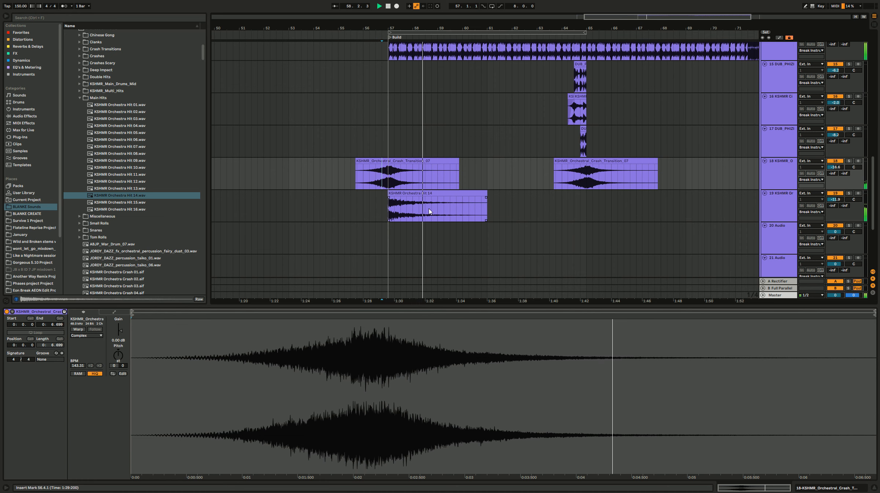
click(455, 210)
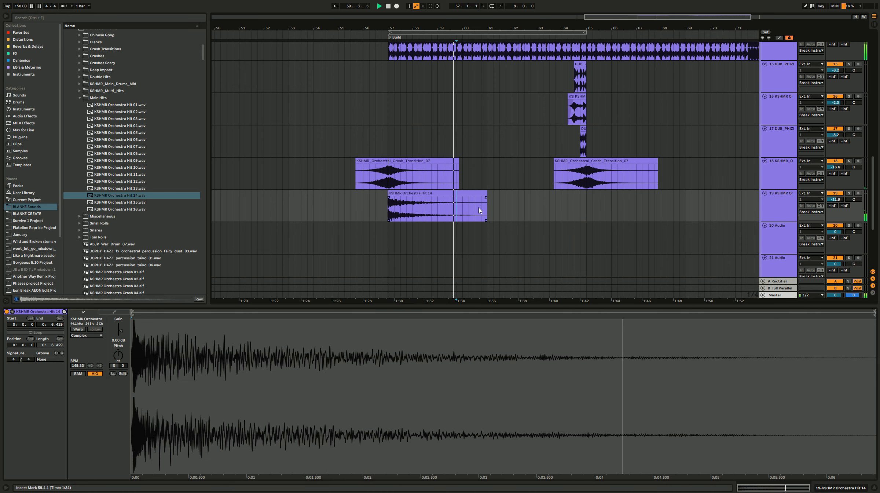
drag(480, 209, 384, 211)
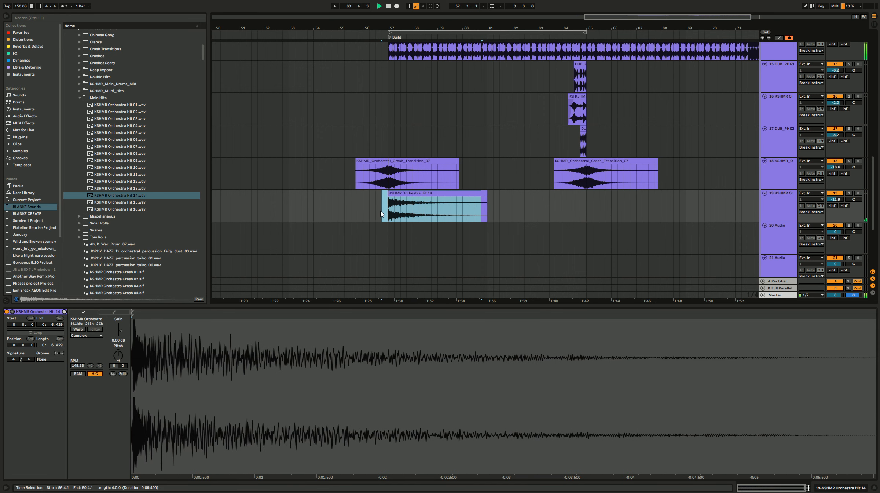
key(ctrl+d)
scroll(381, 209, down, 3)
key(ctrl+d)
key(ctrl+d)
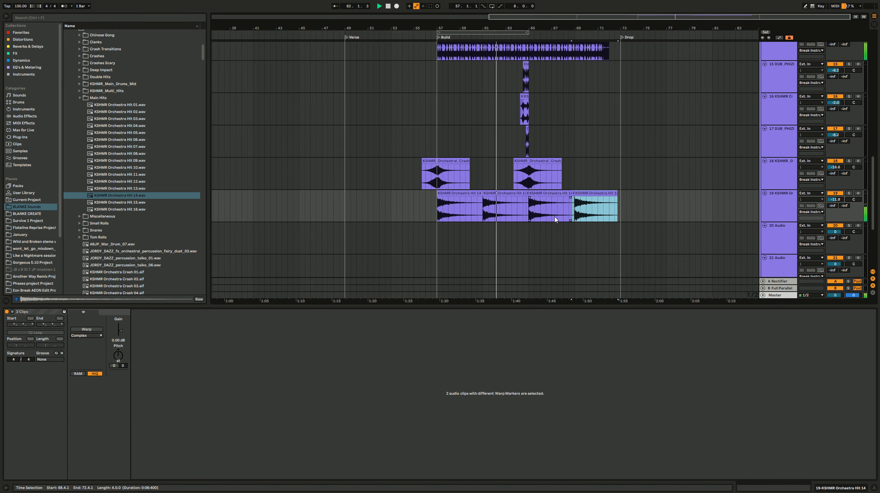
Step: Audition more orchestra hits, KSHMR Orchestra Timpani 04 (A) and KSHMR_Cymbal_Transition_04 in the Orchestral Drums folder
scroll(642, 234, down, 1)
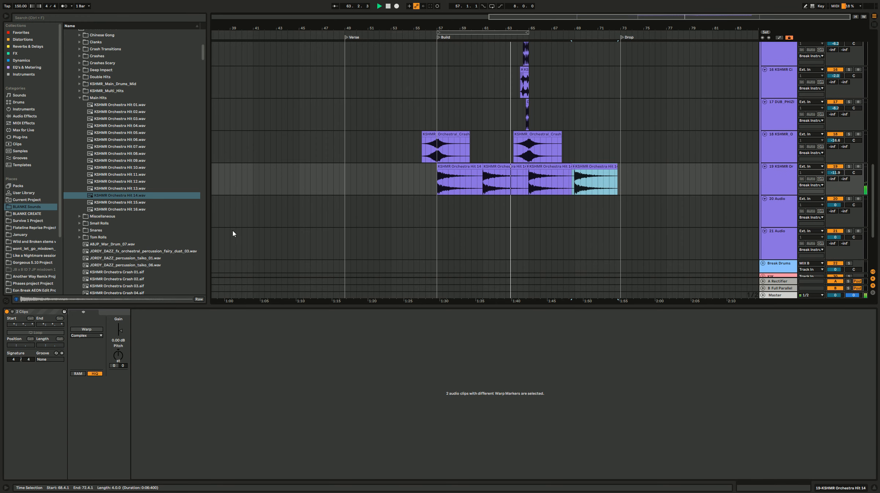
scroll(152, 255, down, 2)
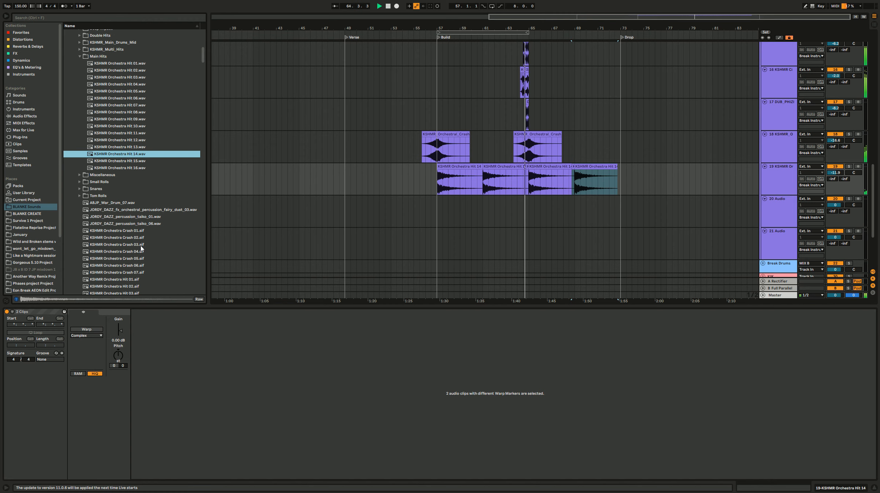
scroll(141, 247, down, 3)
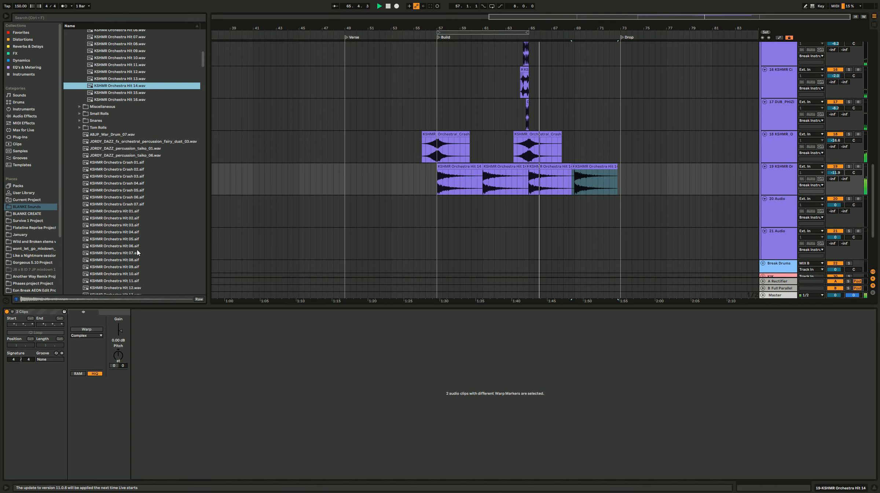
click(137, 249)
click(138, 232)
click(138, 273)
scroll(136, 249, down, 5)
click(135, 245)
scroll(137, 243, down, 6)
click(145, 198)
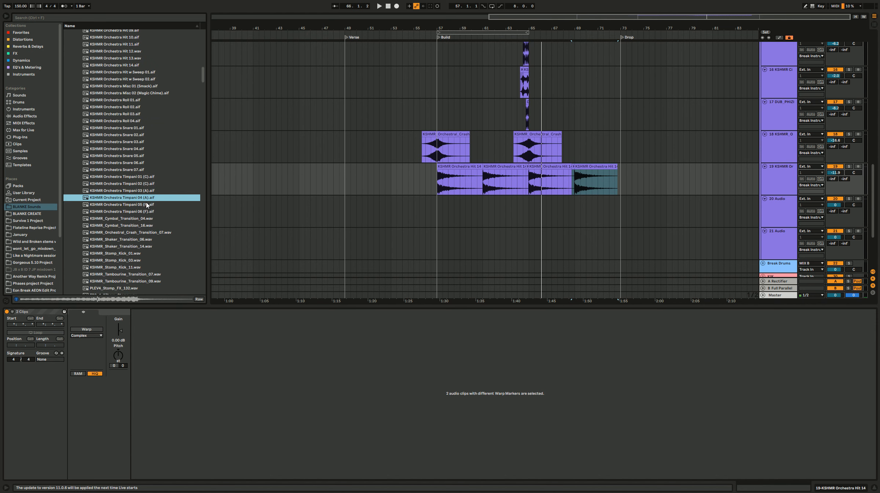
click(145, 219)
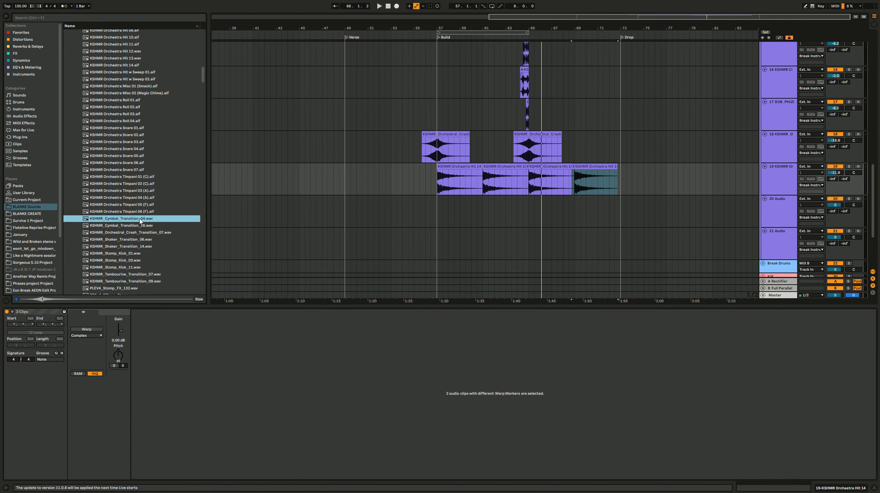
Step: Add KSHMR_Cymbal_Transition_04 at bar 56 on the empty track 20 with warping off, and move that track above the orchestra hits
drag(140, 220, 426, 204)
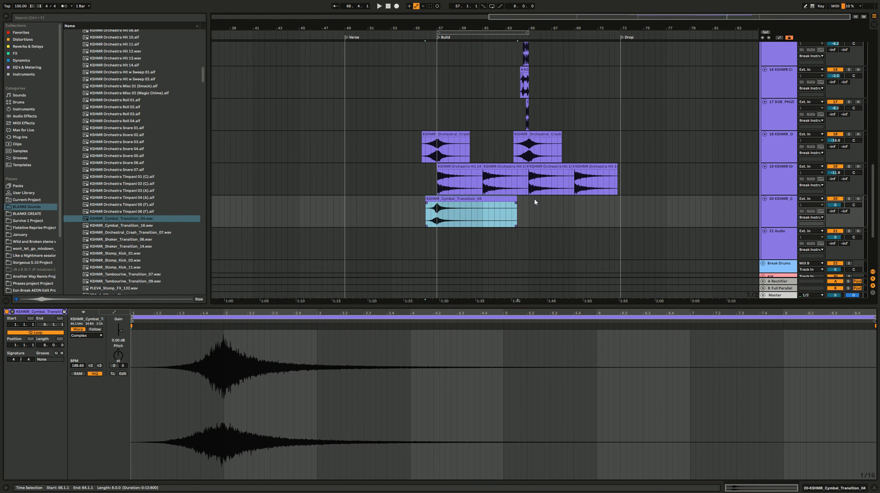
drag(771, 216, 770, 183)
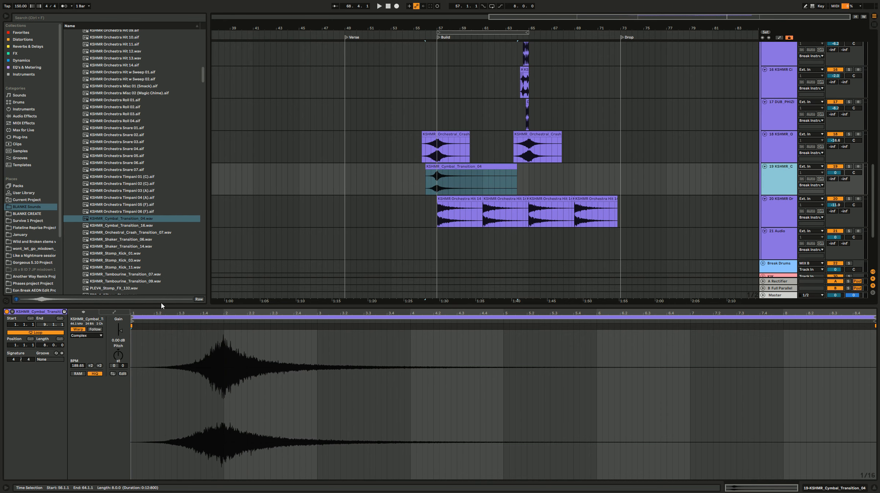
click(76, 329)
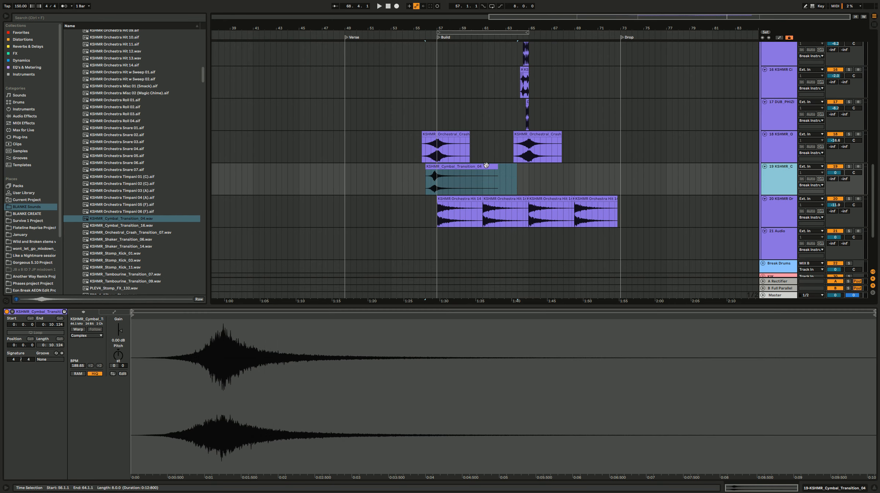
scroll(440, 187, up, 5)
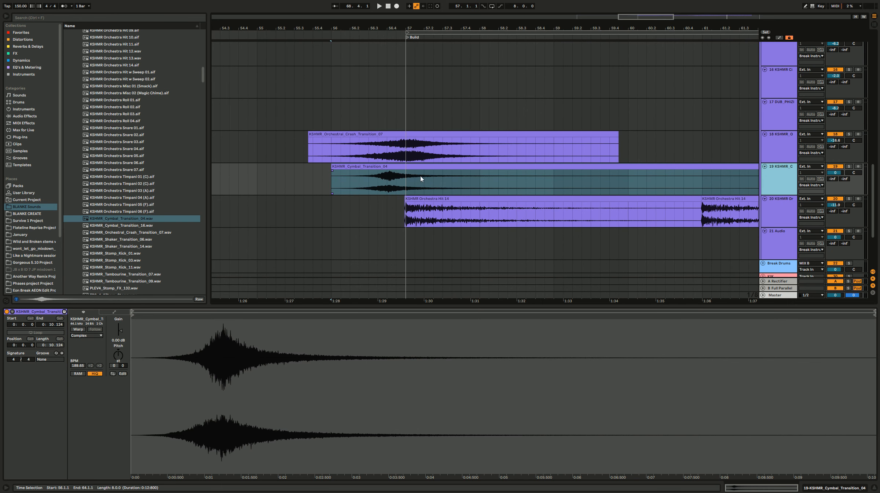
Step: Restore warping on the eight-bar KSHMR_Cymbal_Transition_04 clip, then solo track 19 and play it
key(ctrl+z)
scroll(408, 181, down, 5)
click(588, 181)
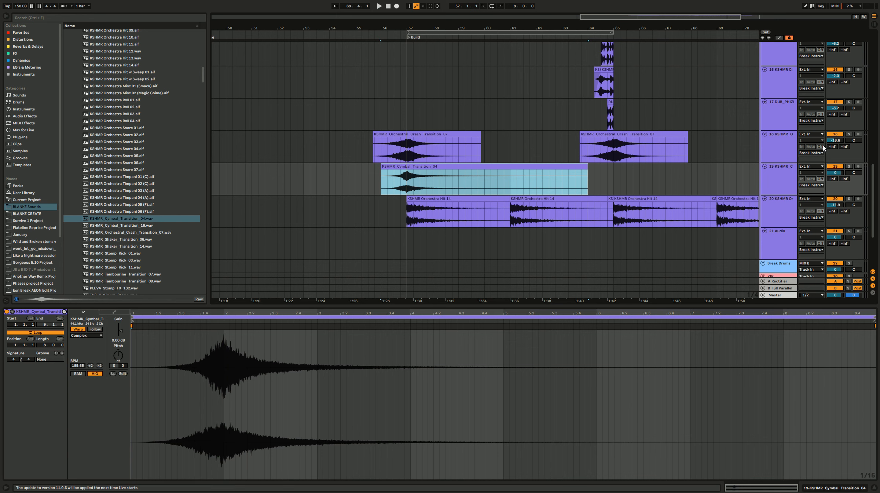
click(851, 168)
key(space)
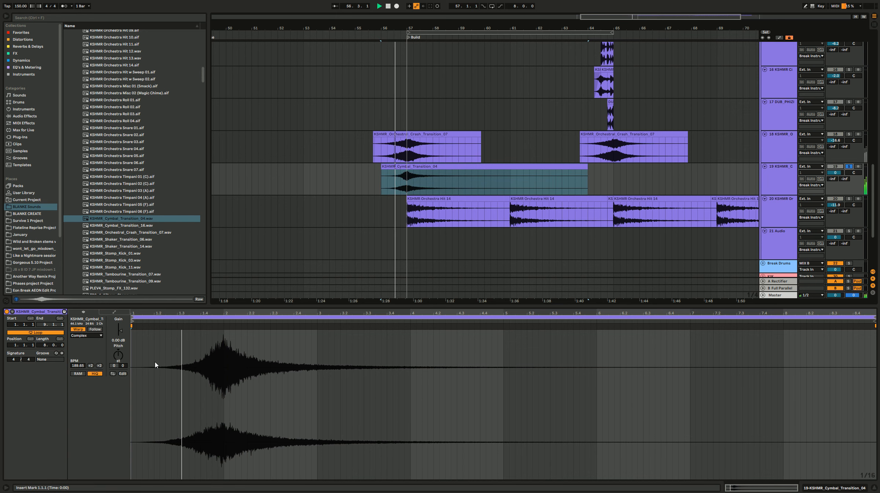
Step: Set the cymbal transition's warp mode to Re-Pitch, then take track 19 off solo and replay it in context
key(space)
click(96, 336)
click(94, 357)
key(space)
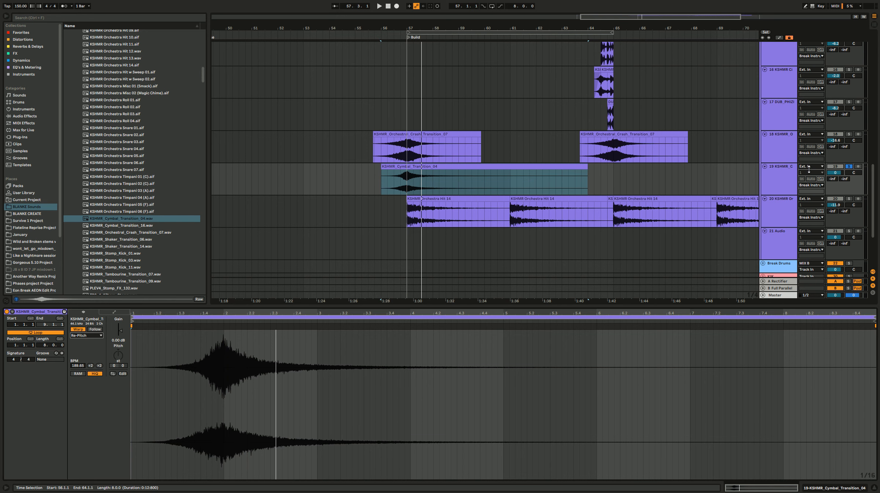
click(849, 167)
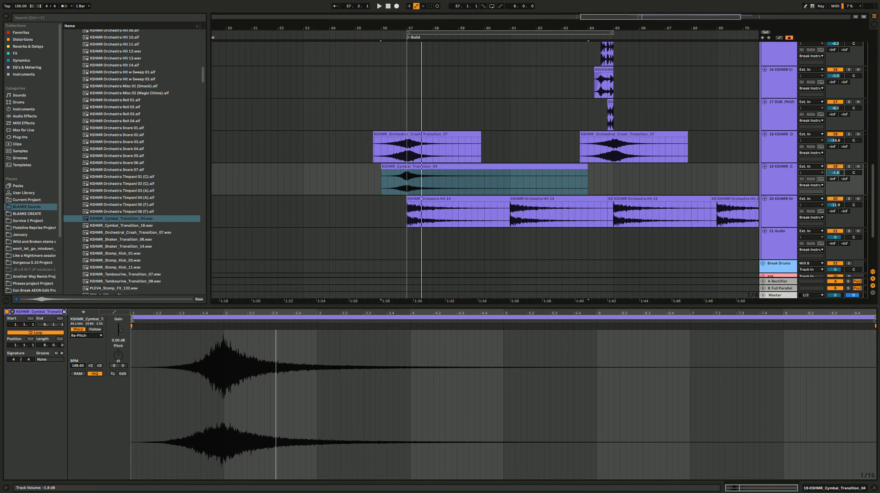
key(space)
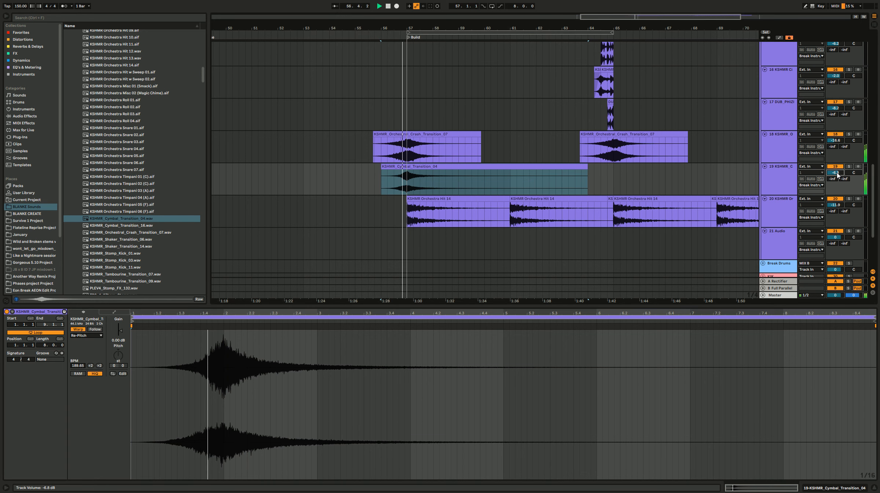
Step: Duplicate the cymbal transition so a second copy starts at bar 64, and lower track 19's volume to -6.8 dB
click(579, 167)
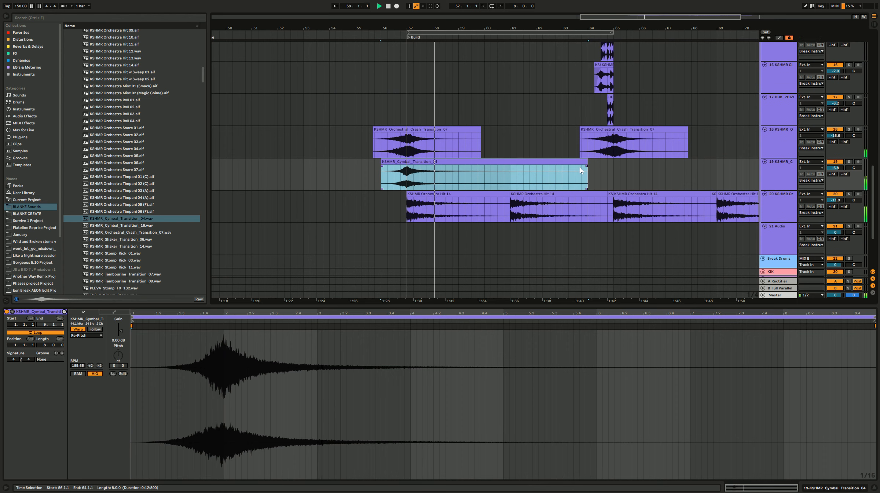
key(ctrl+d)
key(minus)
key(minus)
key(minus)
drag(837, 167, 837, 173)
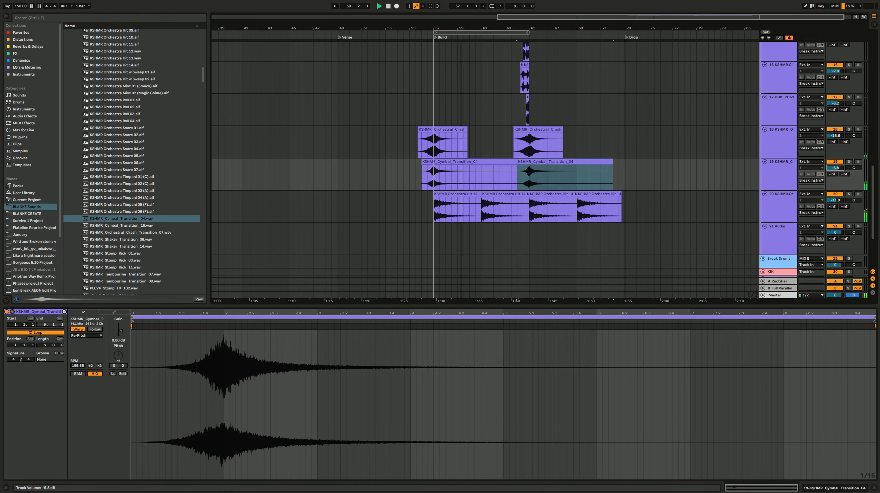
Step: Insert a new audio track directly below the orchestra hits on track 20
click(773, 206)
key(ctrl+t)
scroll(121, 273, down, 2)
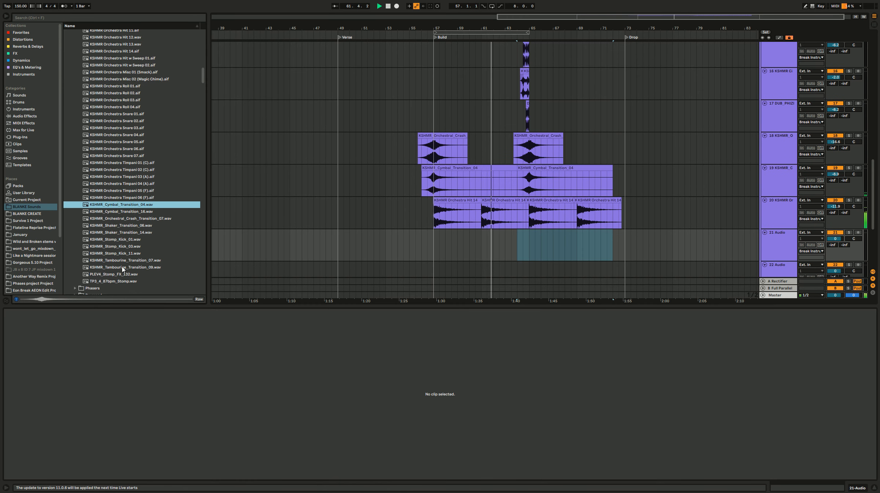
Step: Audition KSHMR_Tambourine_Transition_07, KSHMR_Tambourine_Transition_09 and PLEV4_Stomp_FX_132 in the Orchestral Drums folder
click(127, 260)
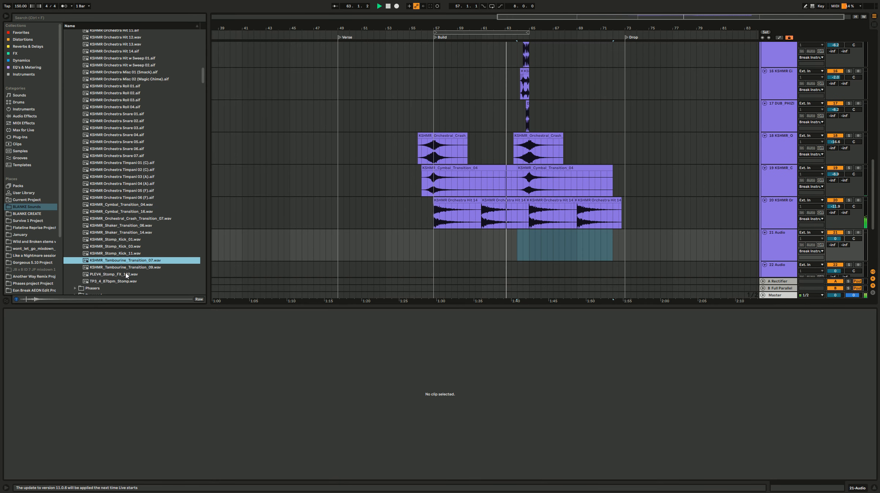
click(127, 269)
click(126, 275)
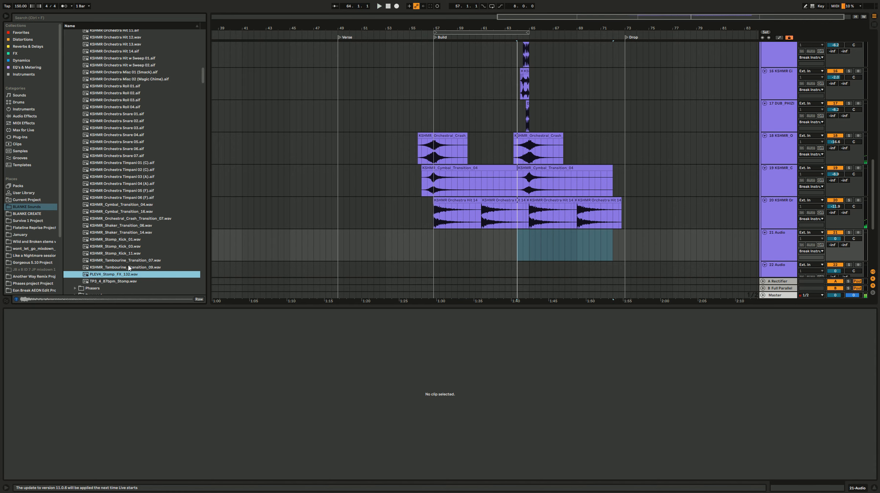
click(129, 267)
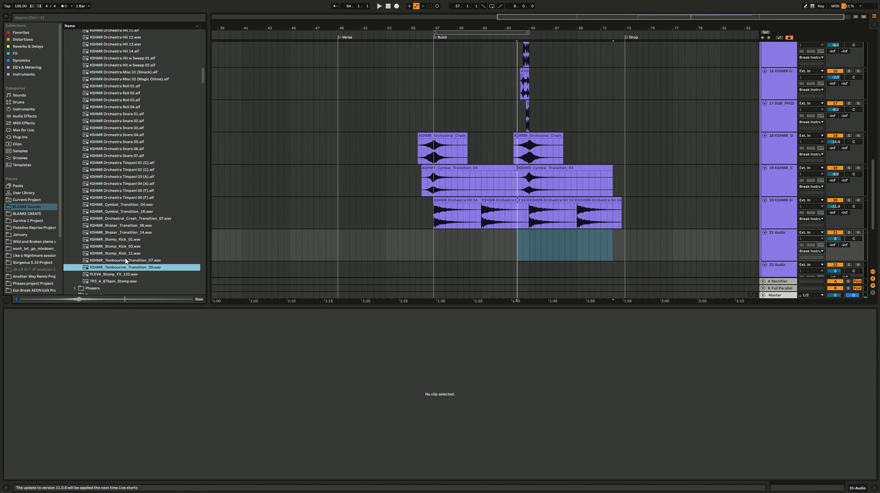
Step: Add KSHMR_Tambourine_Transition_09 to track 21 with warping off, aligning its peak with bar 61
drag(125, 269, 476, 246)
click(76, 330)
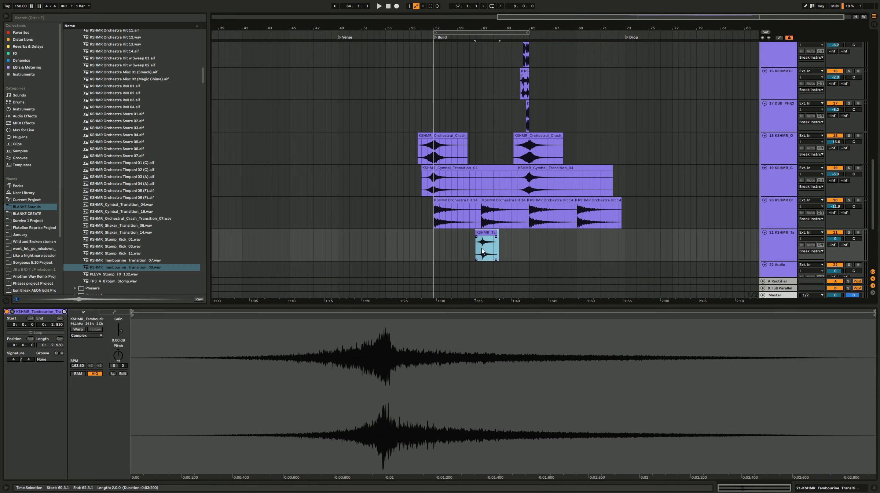
scroll(482, 249, up, 10)
drag(540, 233, 513, 235)
Step: Play the tambourine transition in context and lower track 21's volume to -3.8 dB
key(space)
scroll(513, 237, down, 5)
drag(834, 239, 838, 240)
key(space)
key(space)
Step: Replay the build and move the tambourine transition on track 21 so its peak lands on bar 65
scroll(578, 235, down, 3)
click(579, 234)
scroll(580, 233, right, 2)
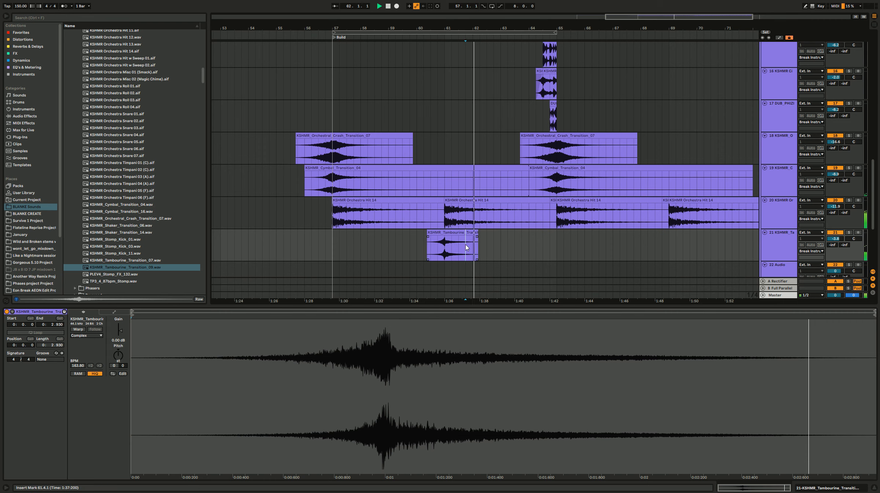
scroll(466, 247, down, 3)
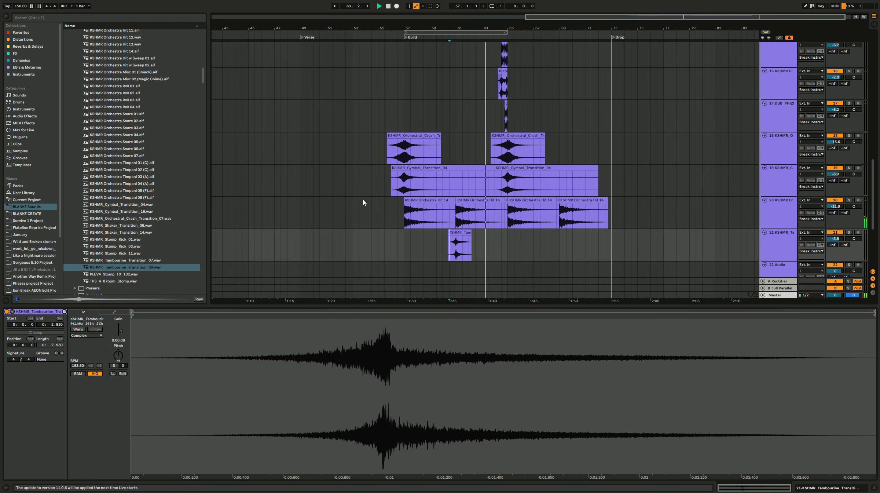
click(483, 244)
drag(464, 233, 516, 232)
Step: Show the Favorites collection and insert another audio track below tambourine track 21
click(28, 34)
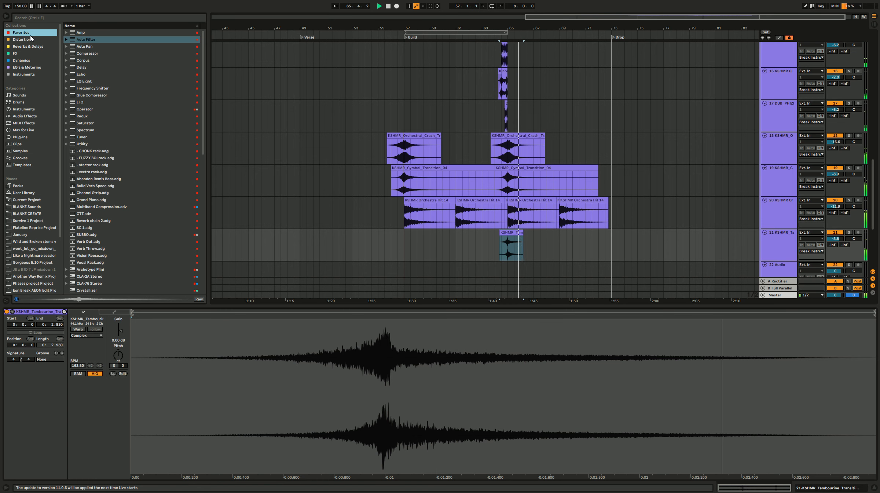
scroll(781, 207, down, 2)
click(780, 207)
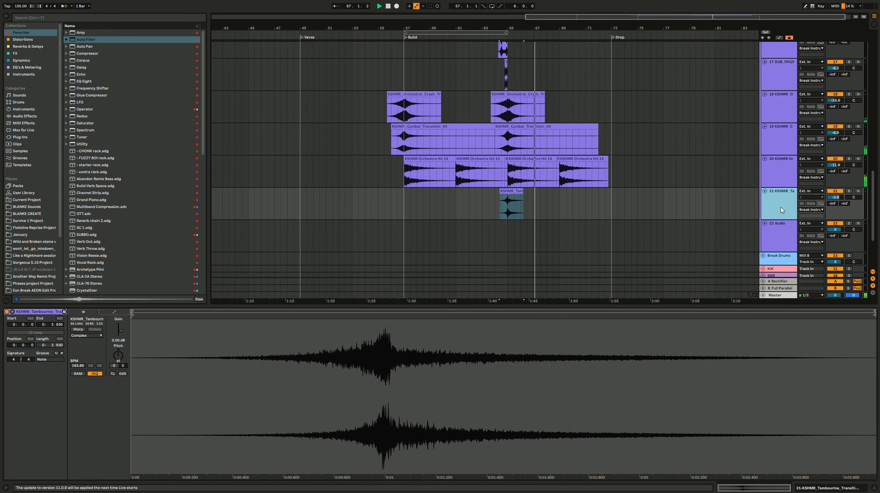
key(ctrl+t)
Step: Lower track 13's volume to -16.2 dB and track 14's to -11.9 dB, then replay the build from bar 56
click(568, 241)
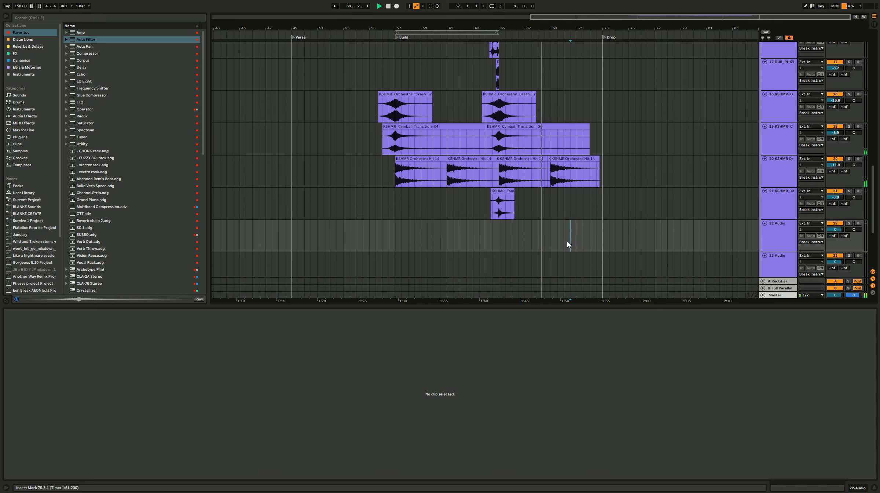
scroll(608, 145, up, 10)
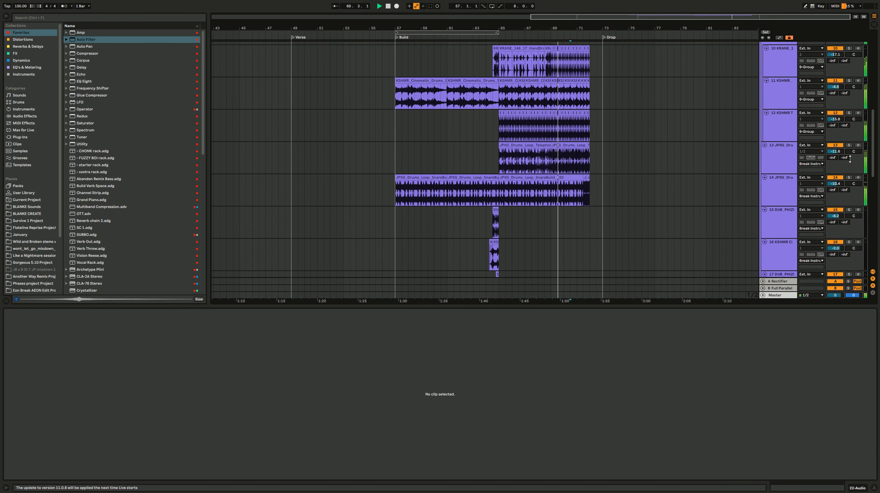
drag(835, 151, 836, 158)
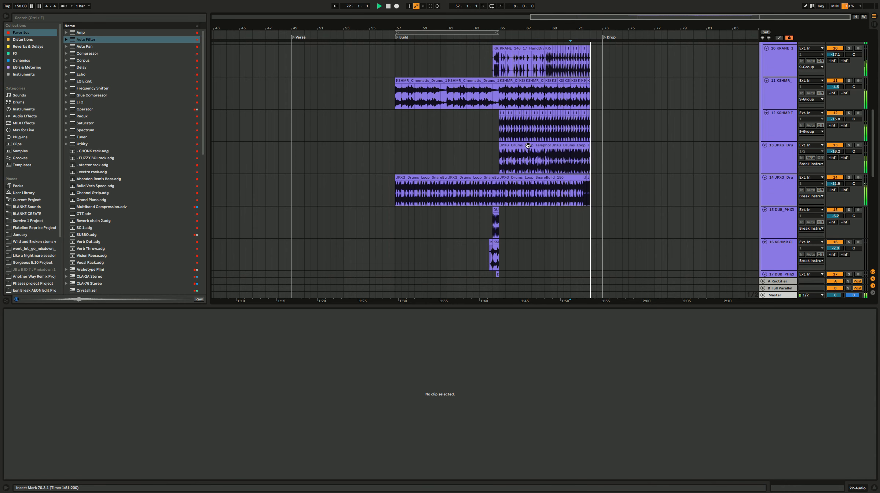
scroll(528, 154, down, 10)
click(434, 193)
key(space)
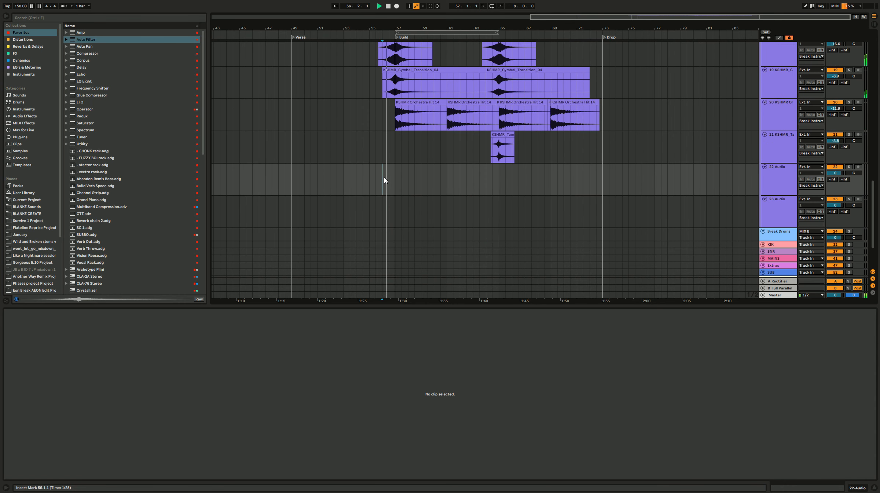
key(space)
click(106, 192)
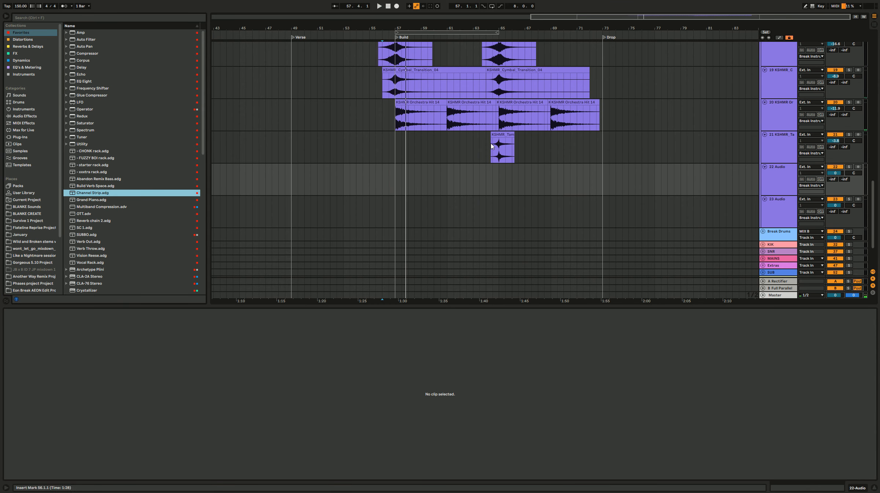
Step: Try deleting the two cinematic drum loops on track 11 between bars 57 and 65, and play the build without them
scroll(476, 147, up, 10)
drag(376, 161, 498, 163)
click(482, 50)
key(Delete)
click(436, 51)
key(Delete)
click(393, 78)
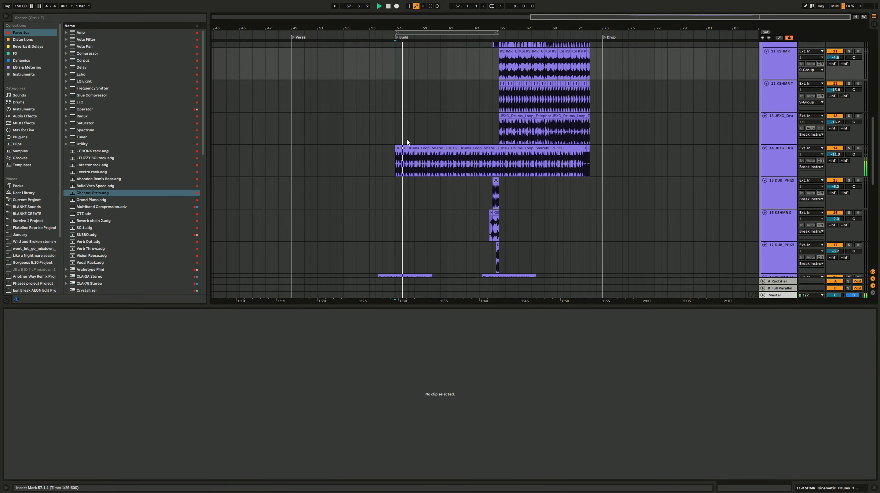
scroll(435, 141, up, 3)
scroll(435, 144, down, 3)
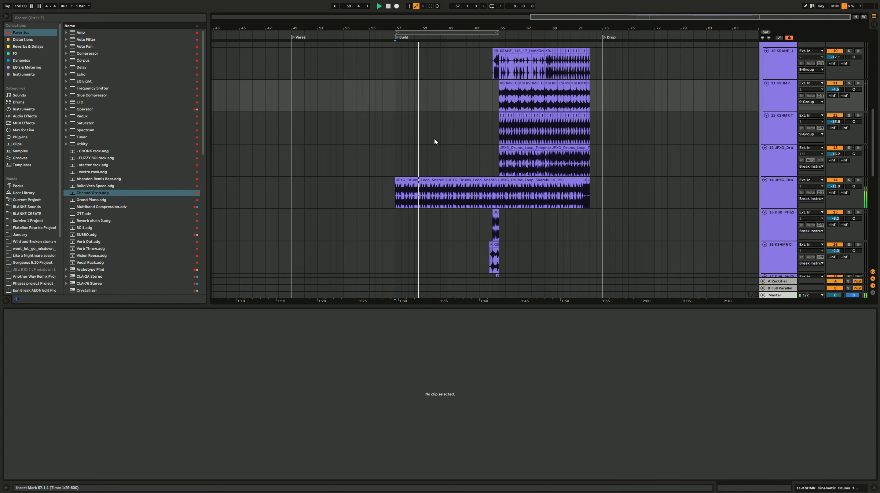
Step: Undo both deletions of the cinematic drum loops on track 11
key(ctrl+z)
scroll(442, 125, up, 2)
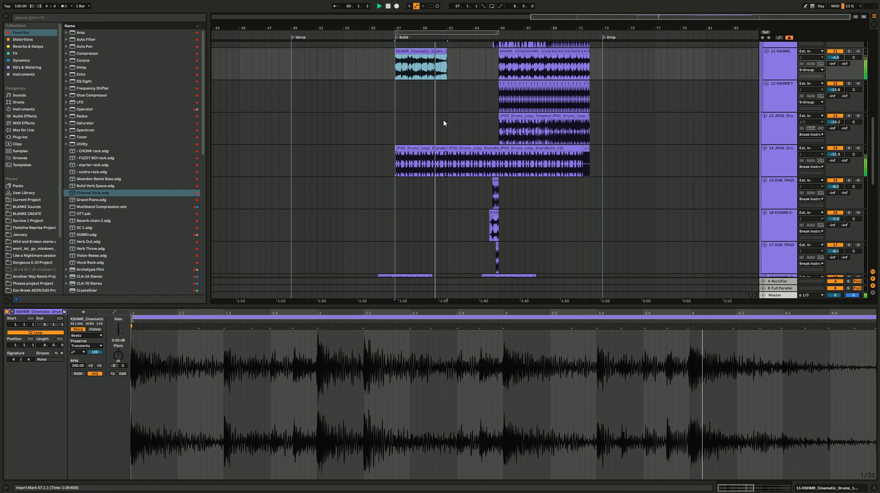
key(ctrl+z)
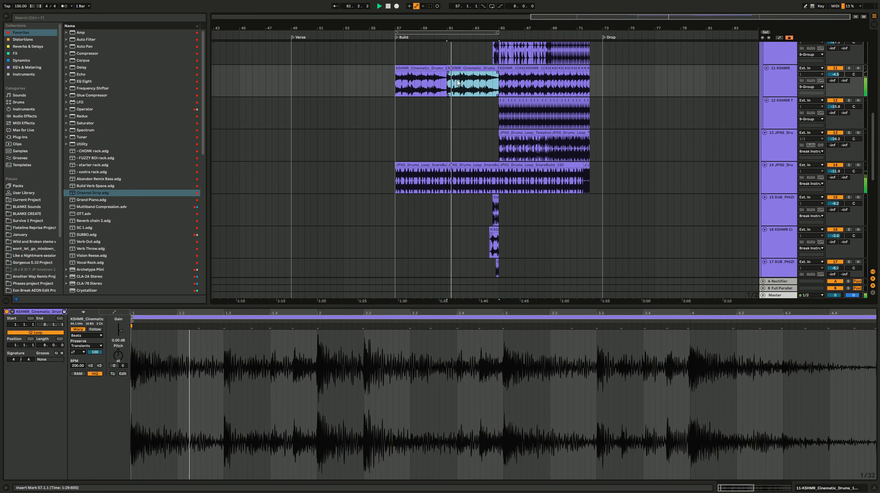
Step: Listen to the first half of the build with the loops in place, and select both cinematic drum loops from bar 57 to 65
scroll(457, 97, down, 1)
scroll(460, 104, up, 1)
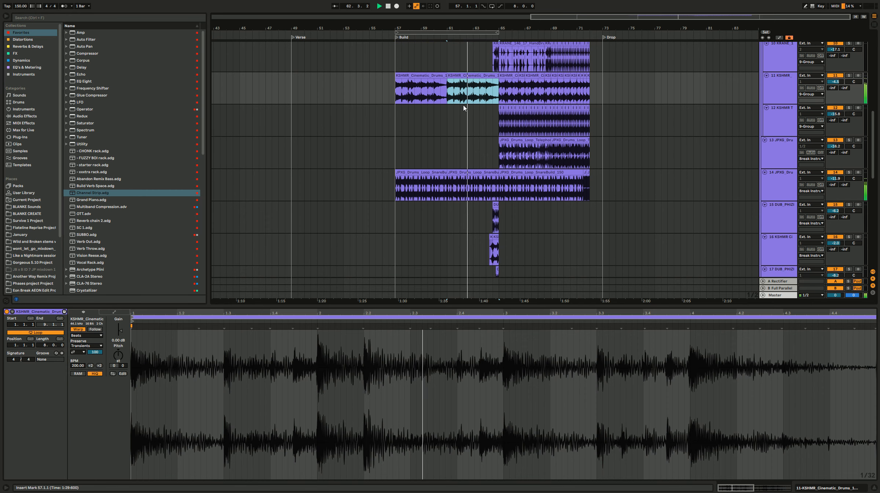
scroll(464, 105, down, 2)
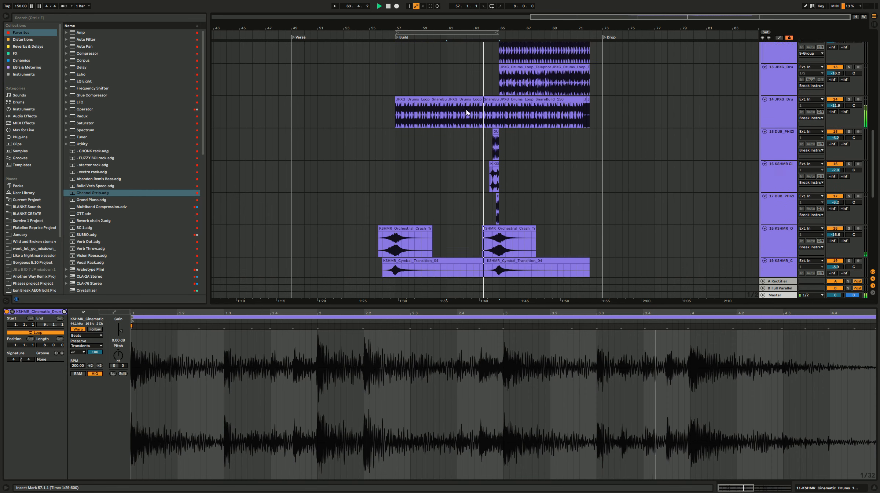
scroll(466, 110, up, 1)
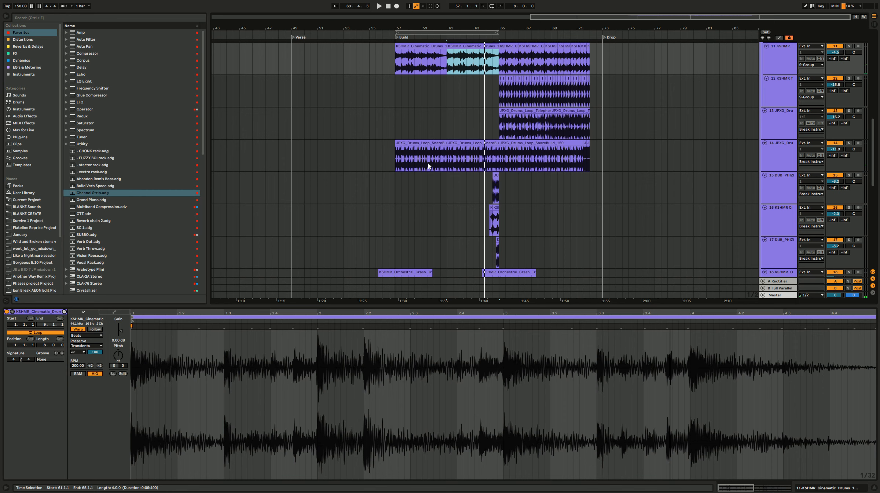
click(426, 149)
click(396, 72)
scroll(408, 103, up, 1)
drag(445, 106, 497, 103)
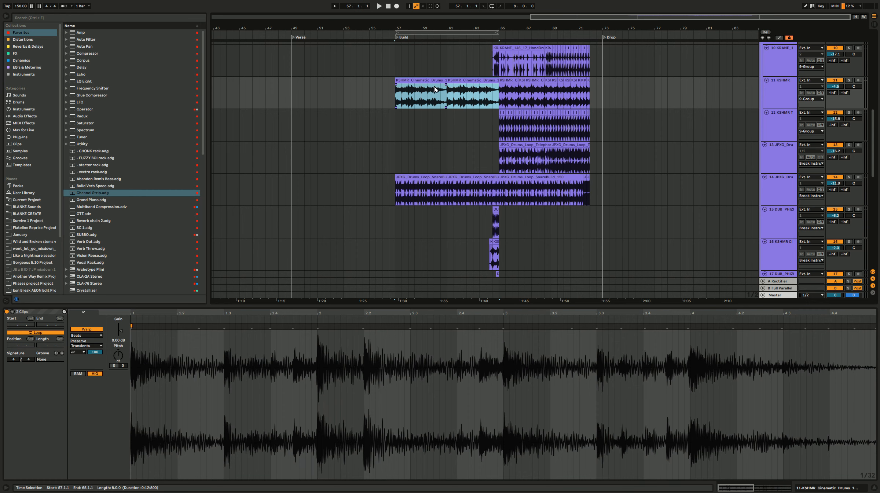
Step: Review the drum and transition layers across the build's tracks, then play from bar 57
scroll(431, 127, down, 2)
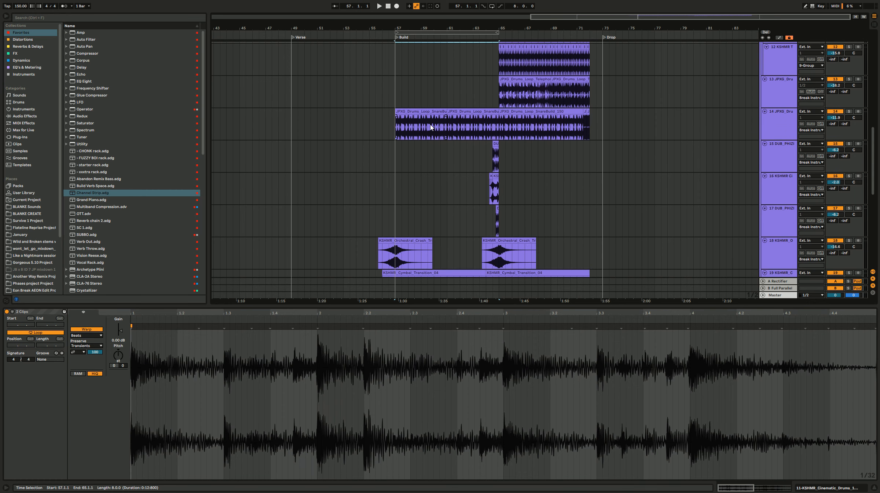
scroll(433, 131, down, 4)
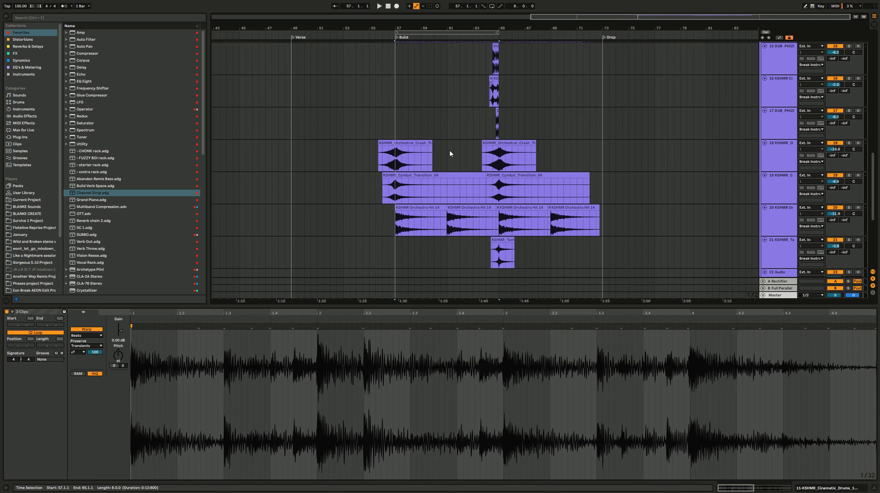
scroll(436, 125, up, 5)
scroll(420, 58, down, 1)
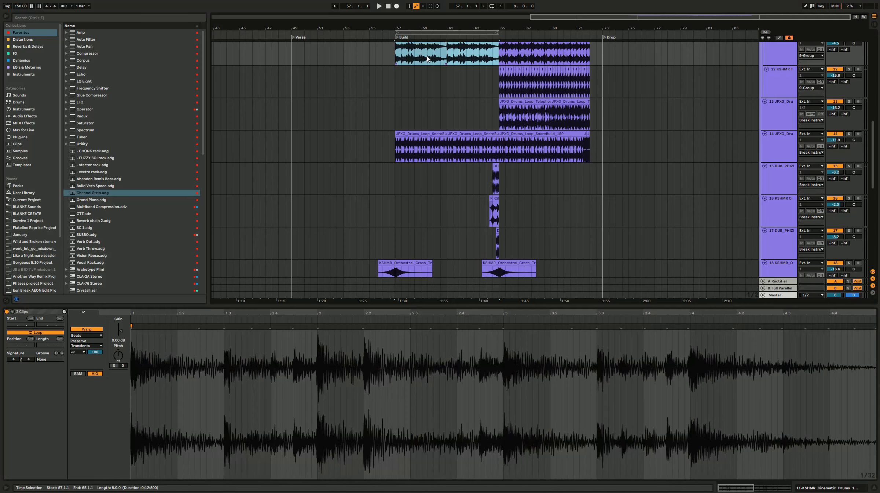
scroll(445, 154, down, 5)
key(space)
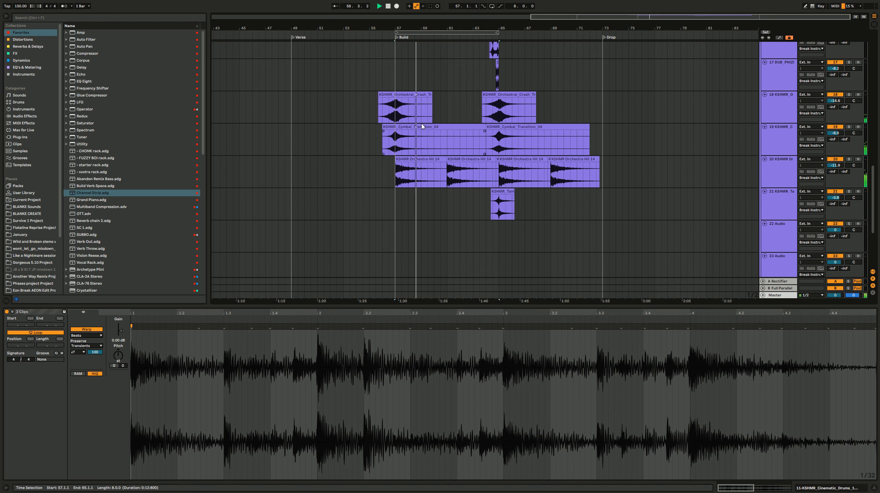
key(space)
Step: Add a MIDI track with Serum_x64 below the tambourine transition track and create an empty clip on it from bar 57 to 72
scroll(439, 227, down, 3)
click(518, 177)
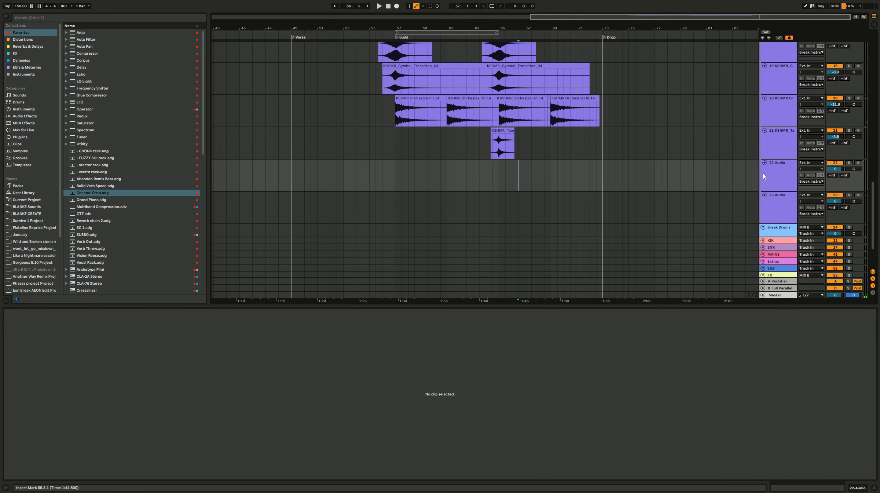
click(775, 150)
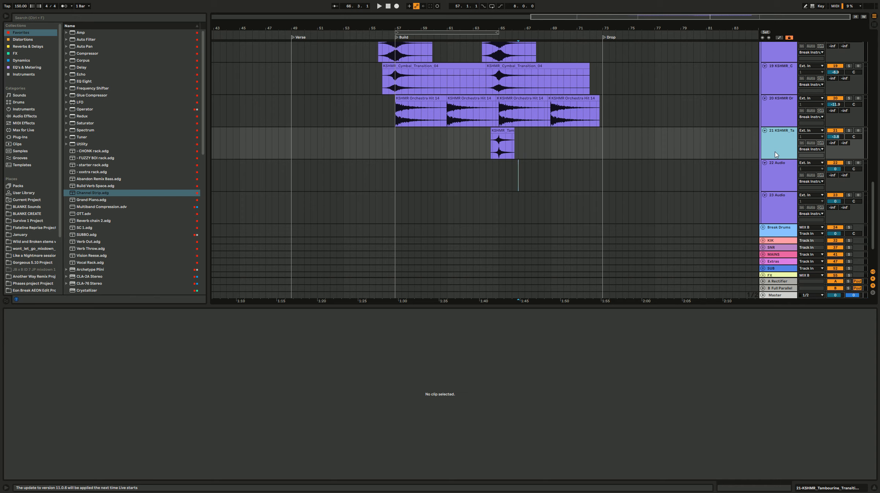
key(ctrl+shift+t)
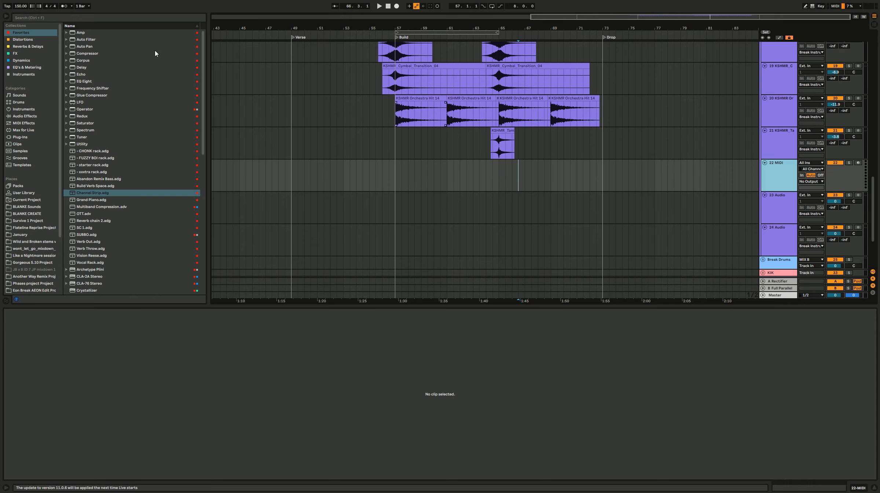
click(40, 75)
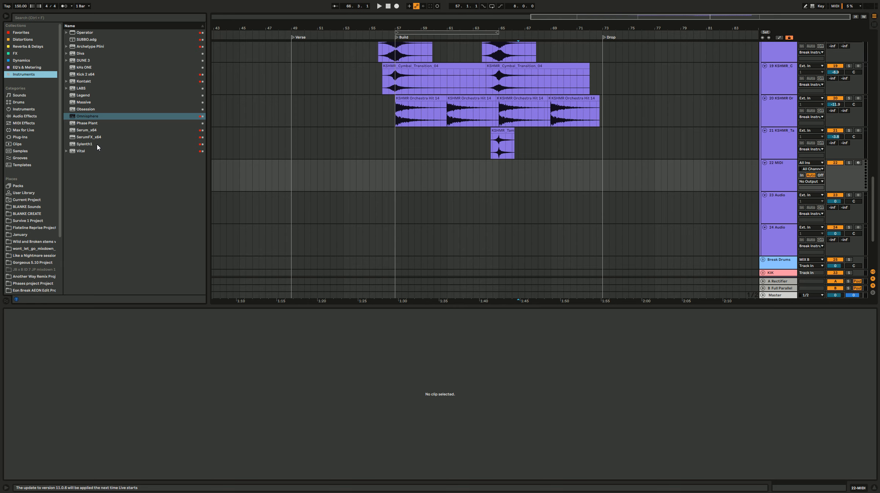
click(101, 131)
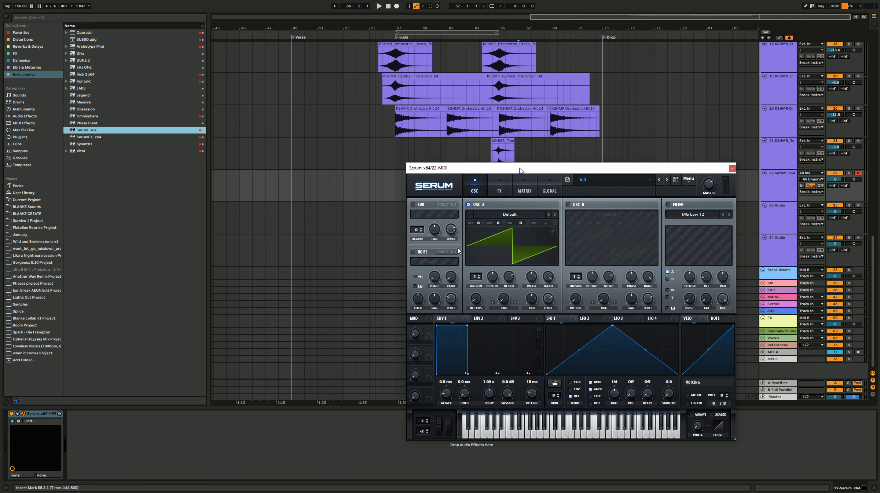
drag(395, 194, 583, 192)
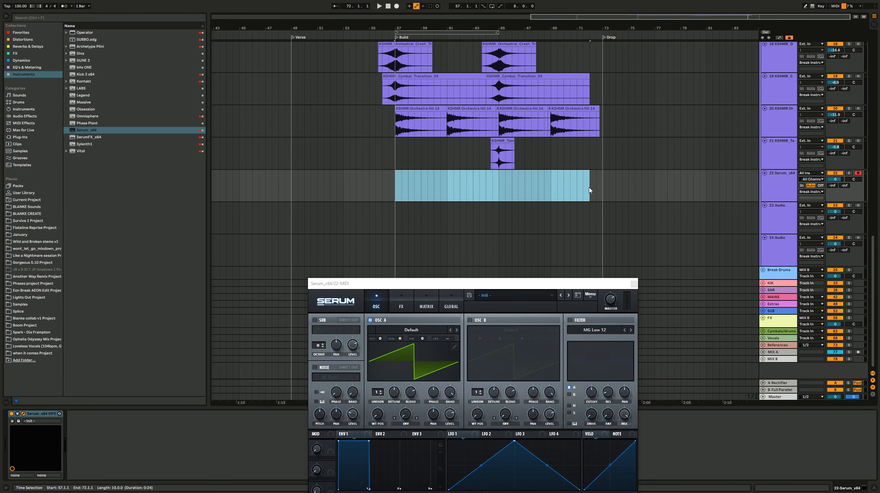
key(ctrl+shift+m)
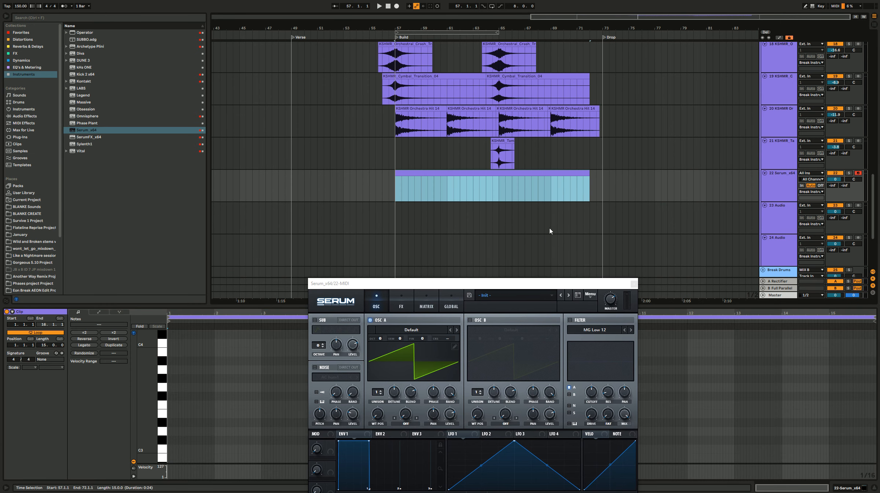
Step: Check the notes of the verse clip on track 3, and add an E3 note spanning the whole new clip on track 22
scroll(461, 120, up, 15)
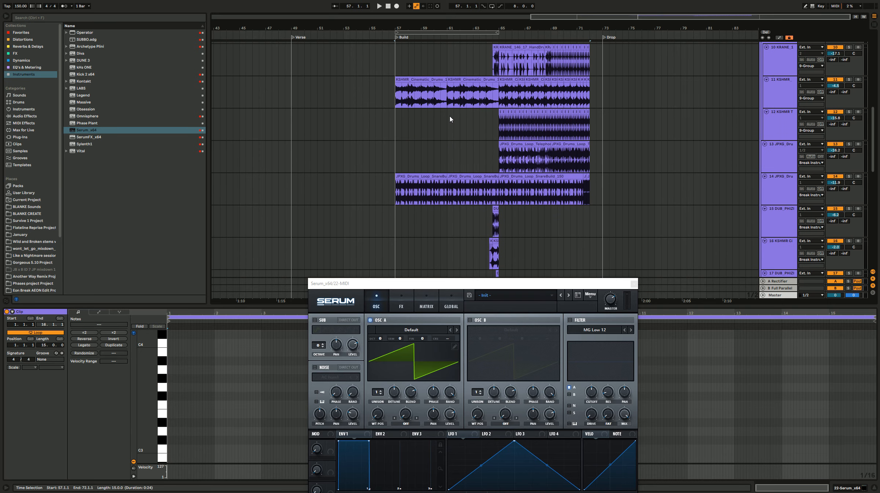
scroll(440, 55, up, 5)
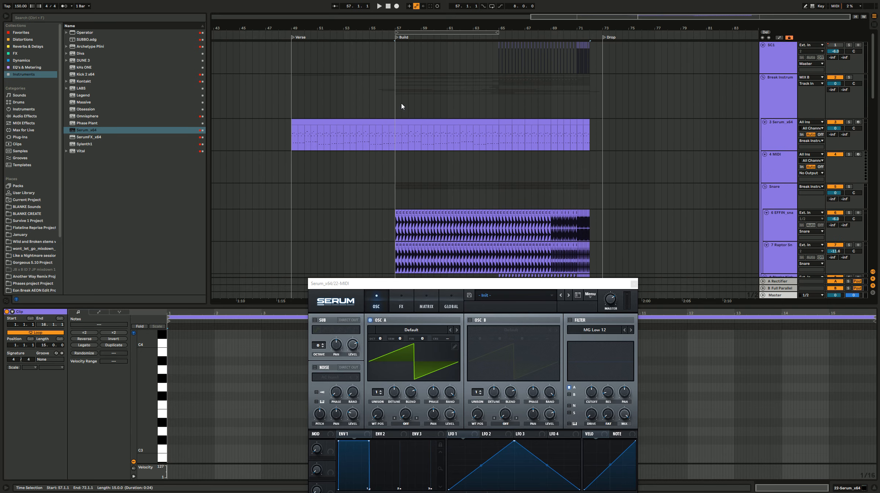
click(334, 124)
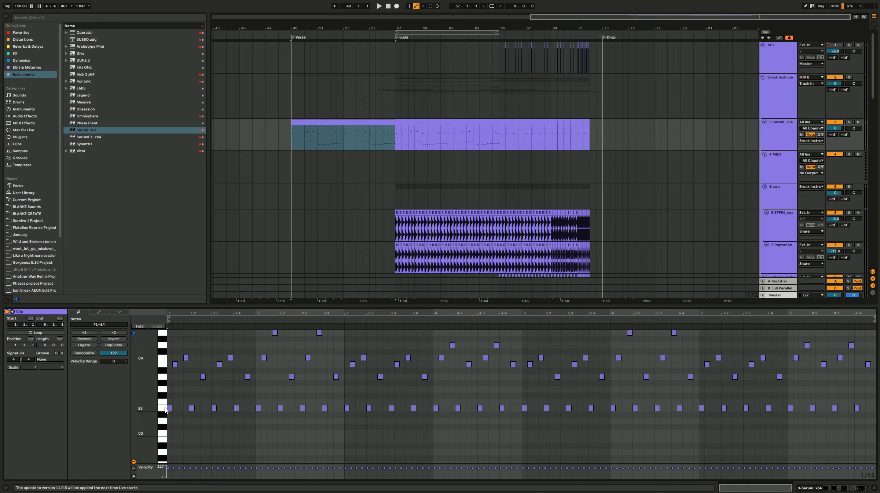
scroll(507, 223, down, 18)
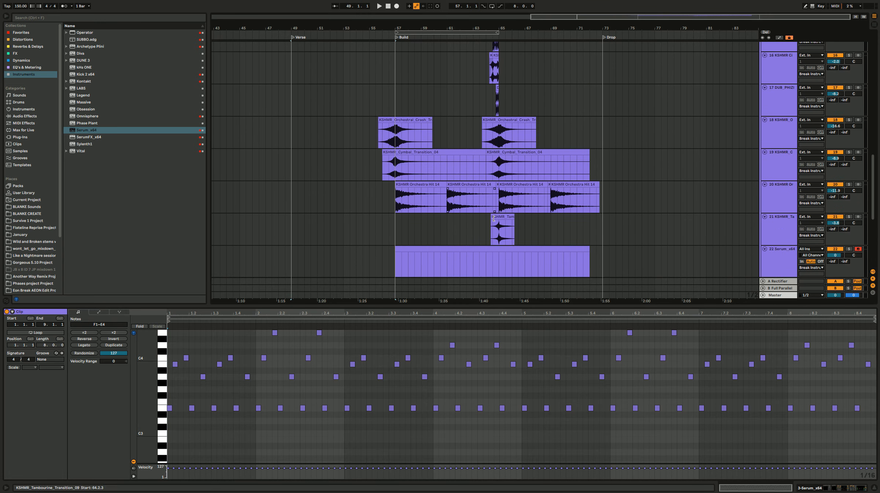
click(475, 147)
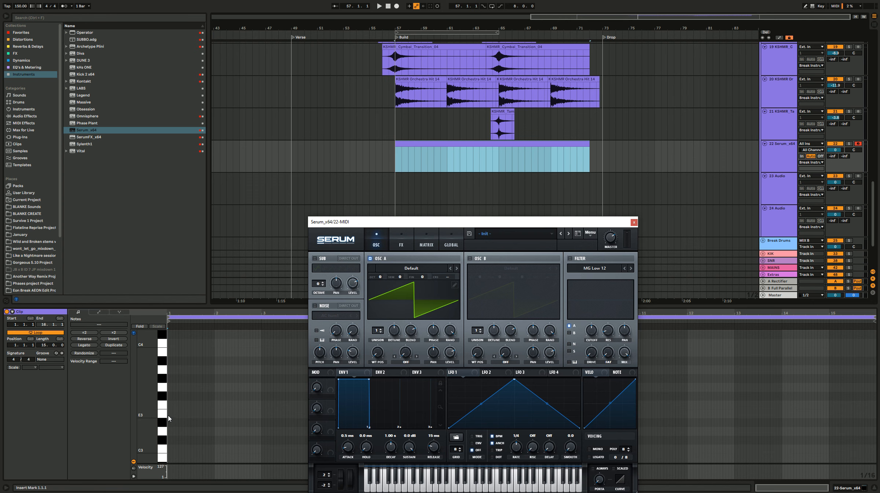
double_click(169, 415)
drag(659, 422, 876, 428)
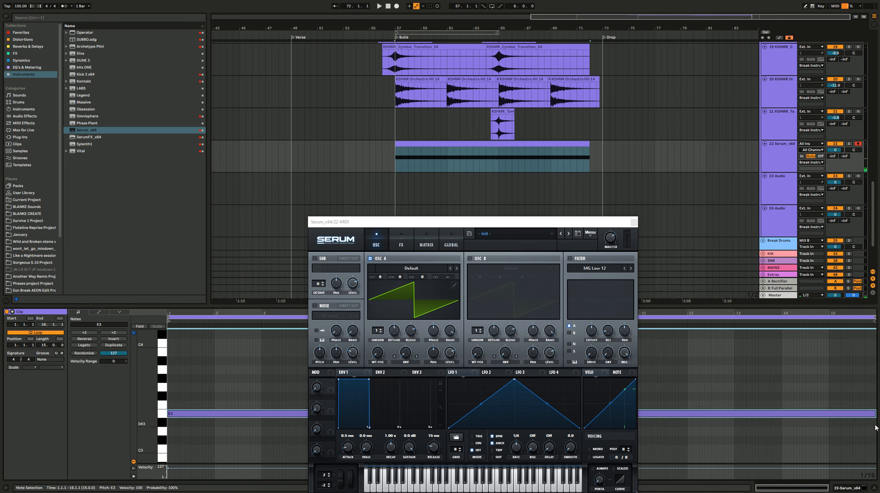
Step: Transpose the sustained note in the track 22 clip to A2
key(Up)
key(Up)
key(Up)
key(Up)
key(Up)
key(shift+Down)
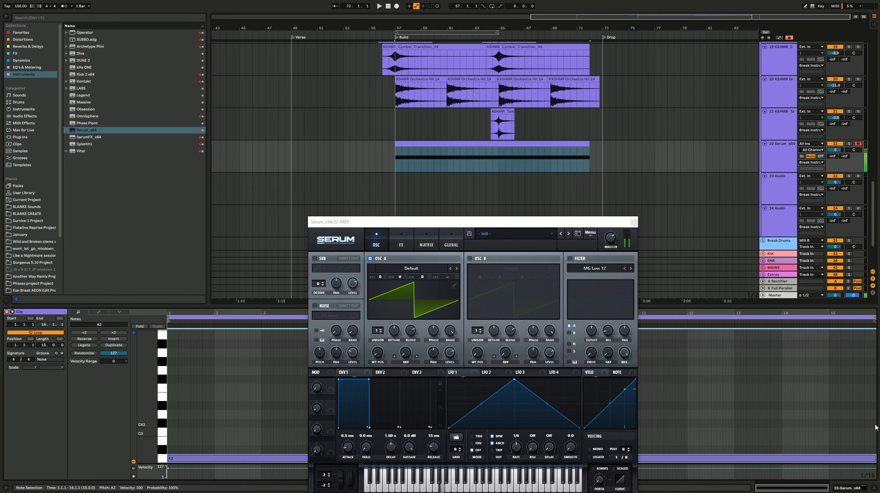
Step: Close the Serum window, lower track 22's volume, and play the build from bar 57 with the sustained note
scroll(383, 142, up, 12)
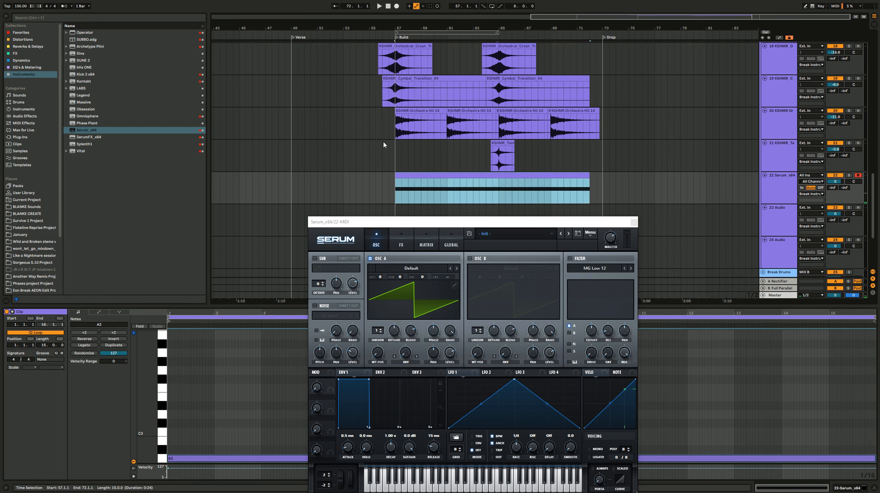
scroll(424, 107, down, 13)
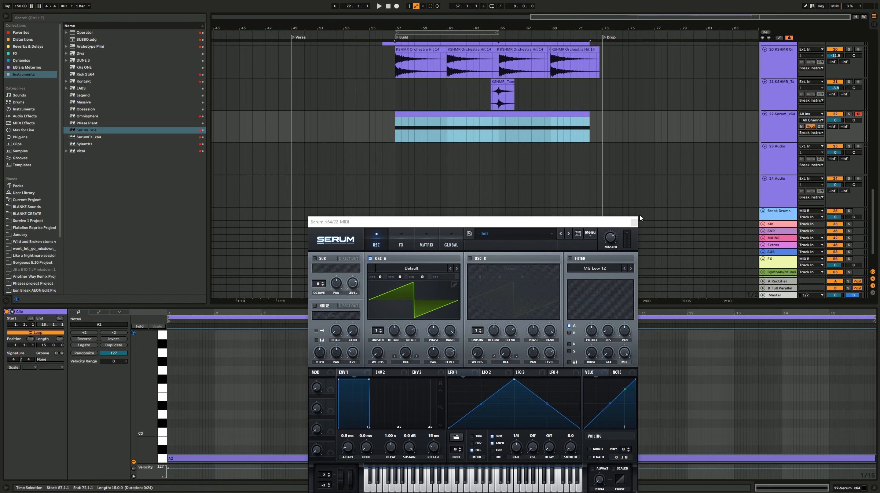
click(634, 222)
click(833, 121)
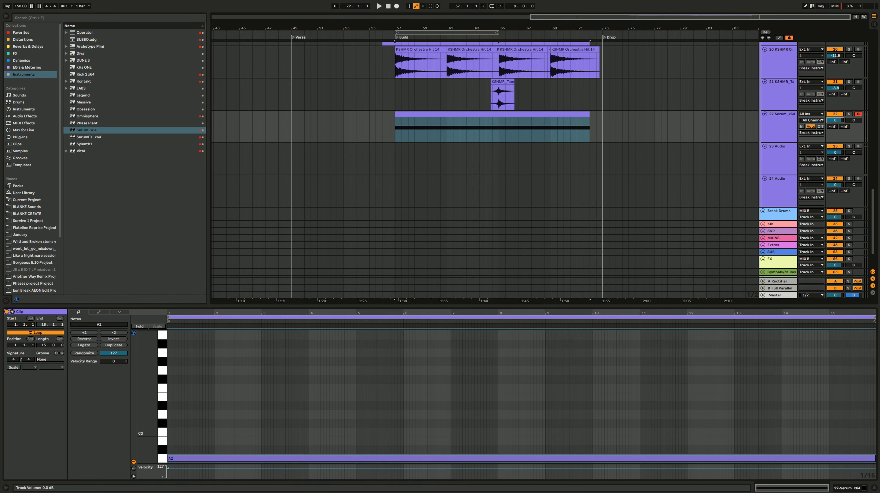
key(space)
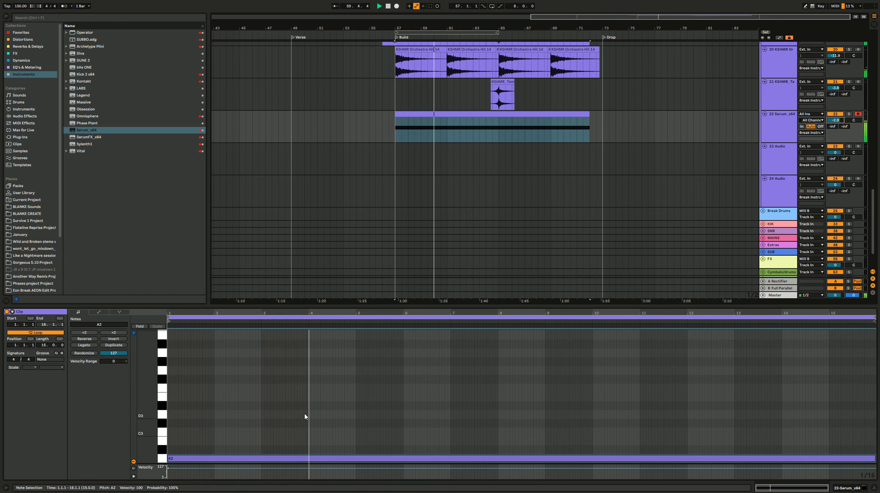
key(space)
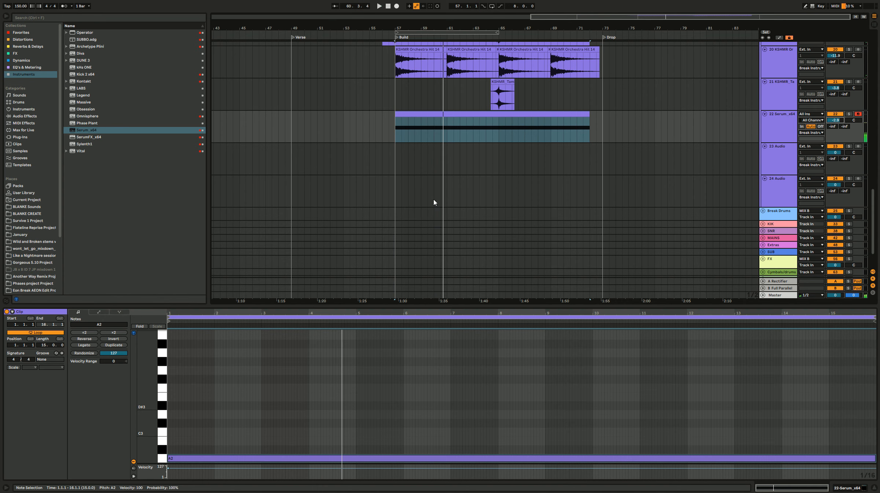
Step: Raise the sustained note in the track 22 clip by an octave to A3
drag(404, 389, 384, 464)
key(shift+Up)
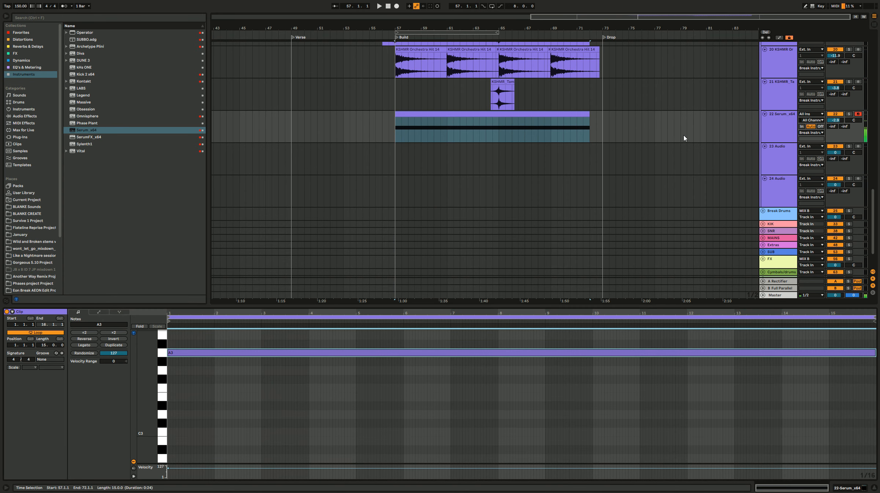
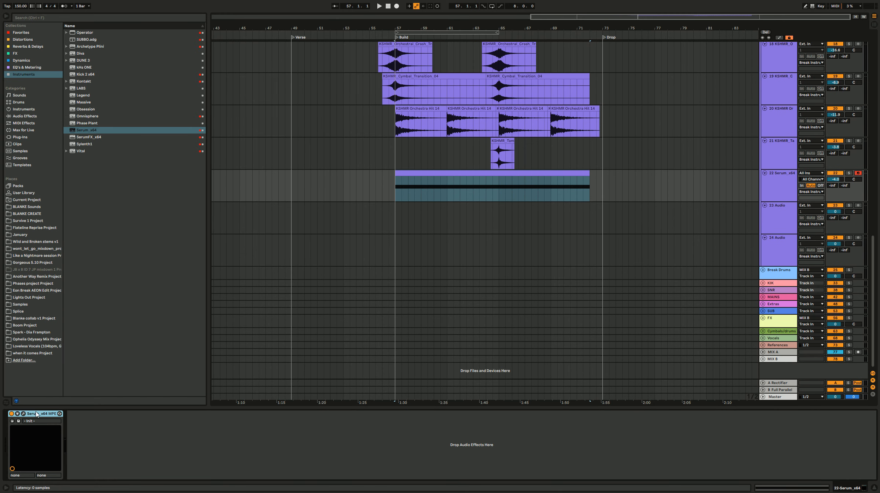
Step: Open the Serum instance on track 22 and set its upper pitch bend range to 24 semitones
click(23, 413)
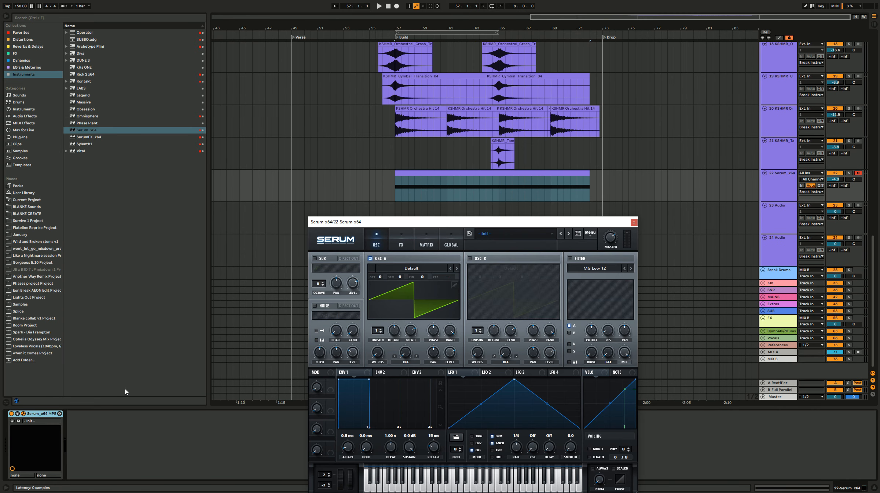
drag(471, 226, 711, 95)
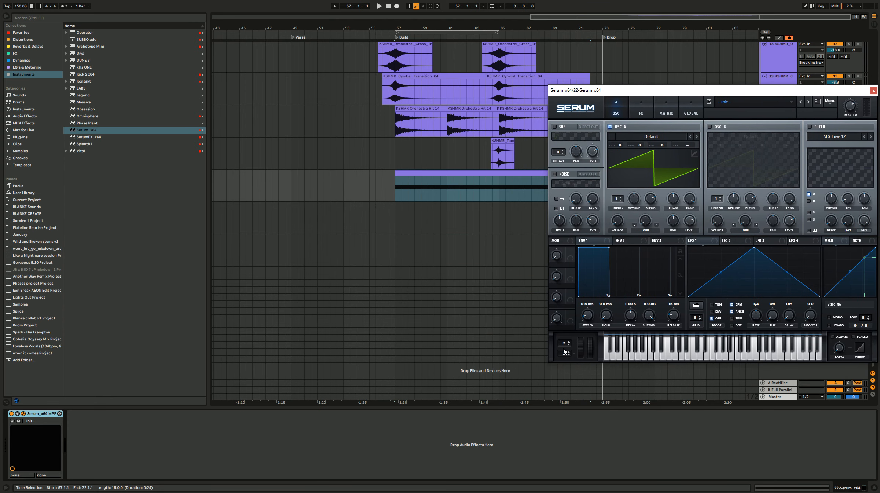
drag(566, 346, 591, 53)
Step: Show the automation lanes and draw a Serum pitch bend rise on track 22 from 0.50 at bar 57 to 1.00 at the clip's end
key(a)
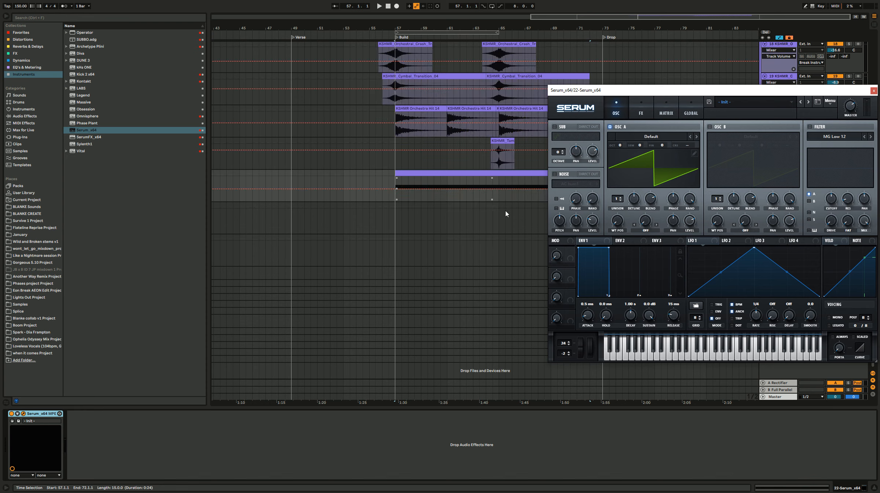
drag(582, 354, 583, 340)
drag(650, 90, 508, 220)
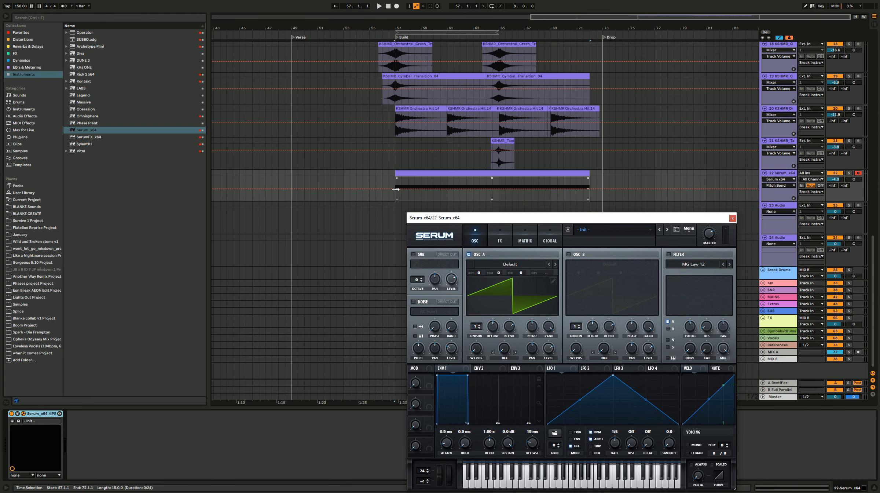
click(399, 190)
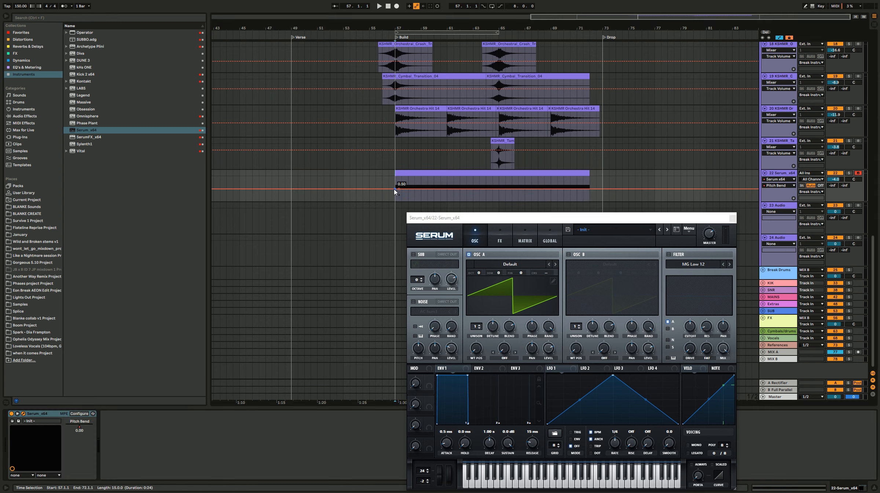
drag(590, 190, 590, 177)
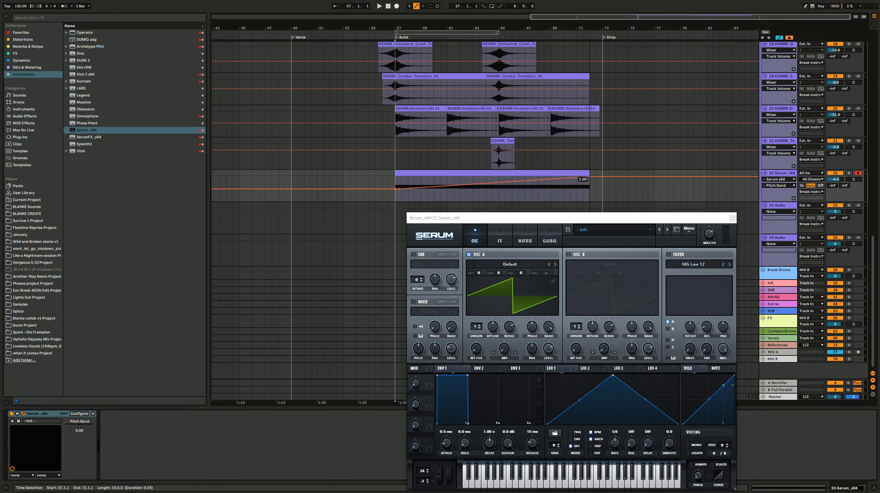
Step: Play the build from bar 57 and lower Serum's oscillator A to octave -1
click(398, 189)
key(space)
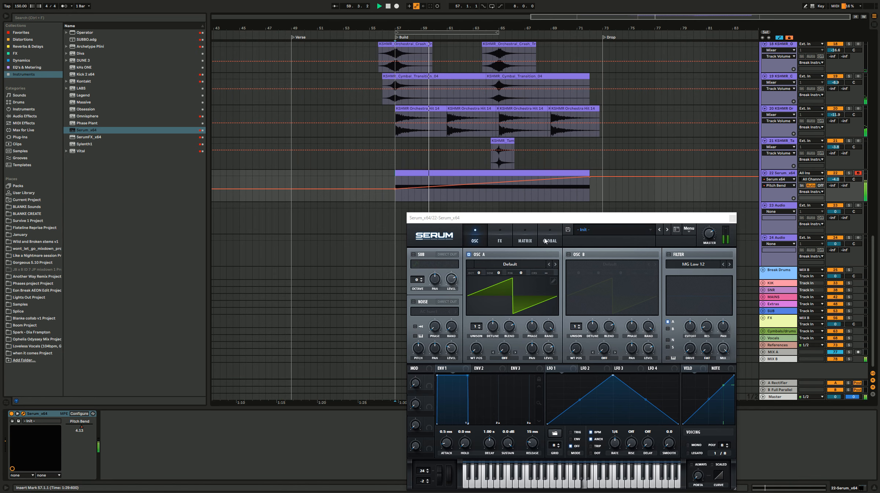
drag(478, 276, 478, 283)
Step: Try layering oscillator B at +7 semitones, first at octave +1 and then at octave -2
click(569, 255)
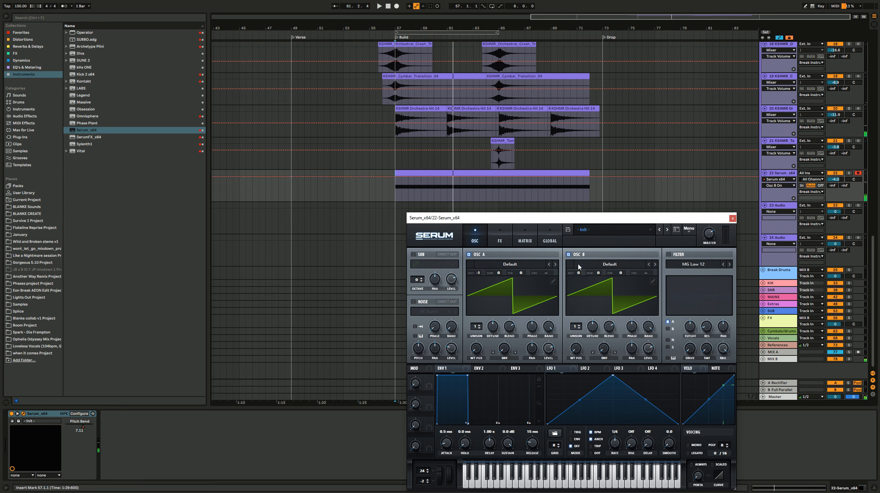
drag(578, 275, 602, 248)
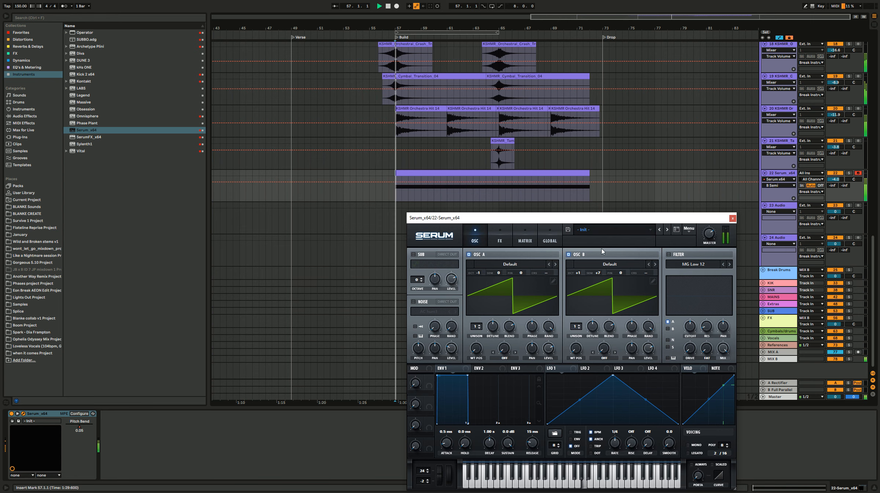
key(space)
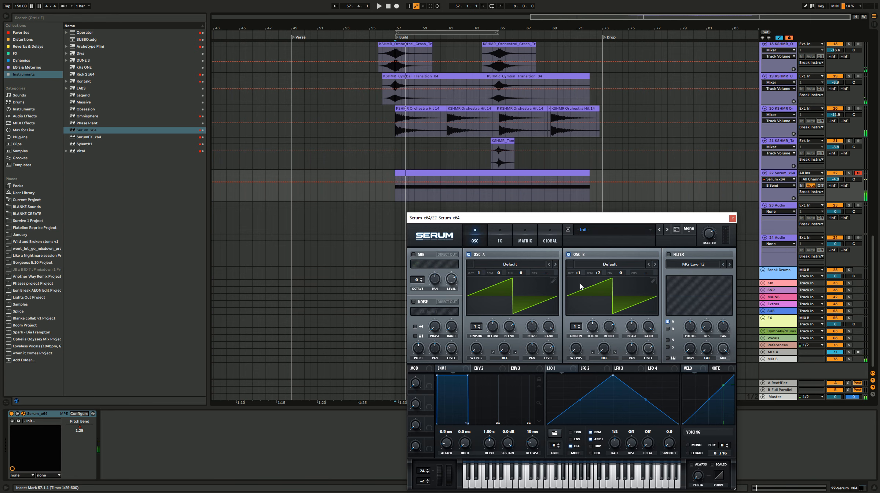
drag(580, 274, 580, 285)
key(space)
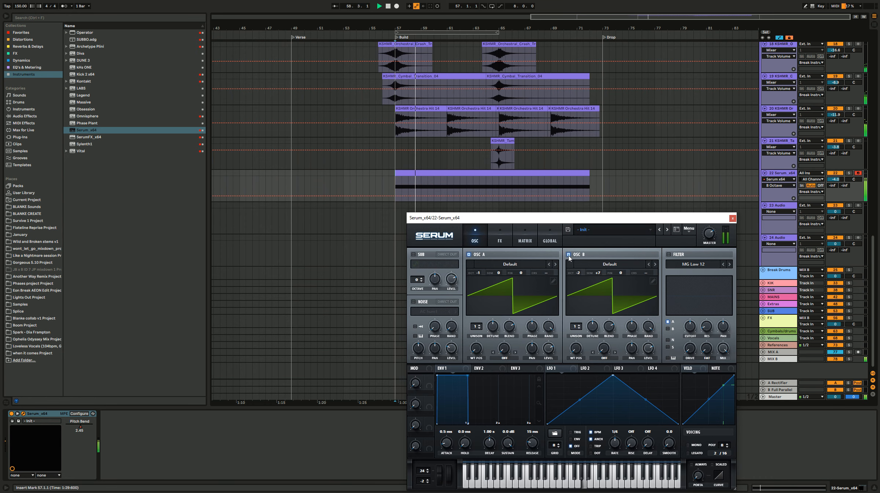
click(568, 254)
Step: Set oscillator A to 6 unison voices, adjust its detune, and assign Macro 1 to the detune
click(480, 328)
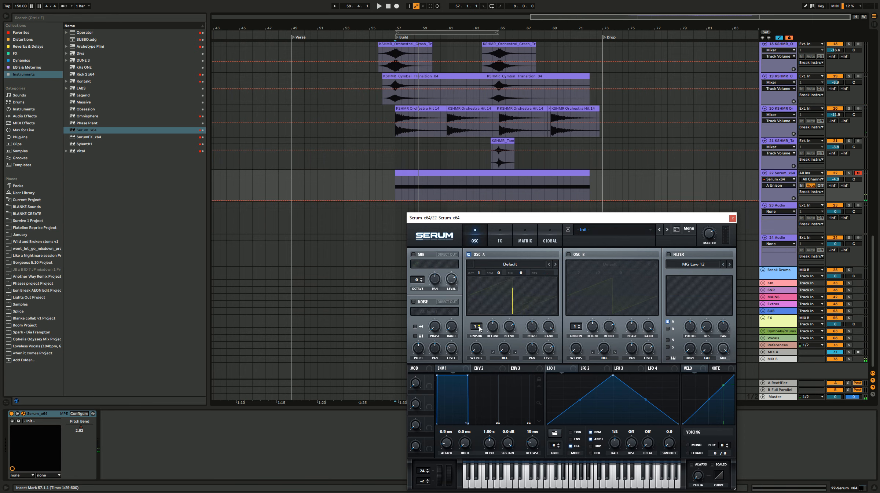
scroll(479, 327, up, 4)
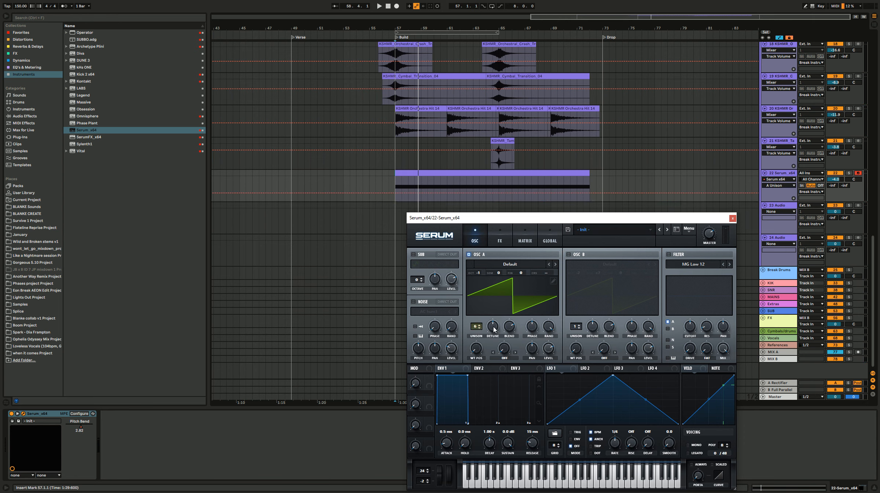
click(494, 329)
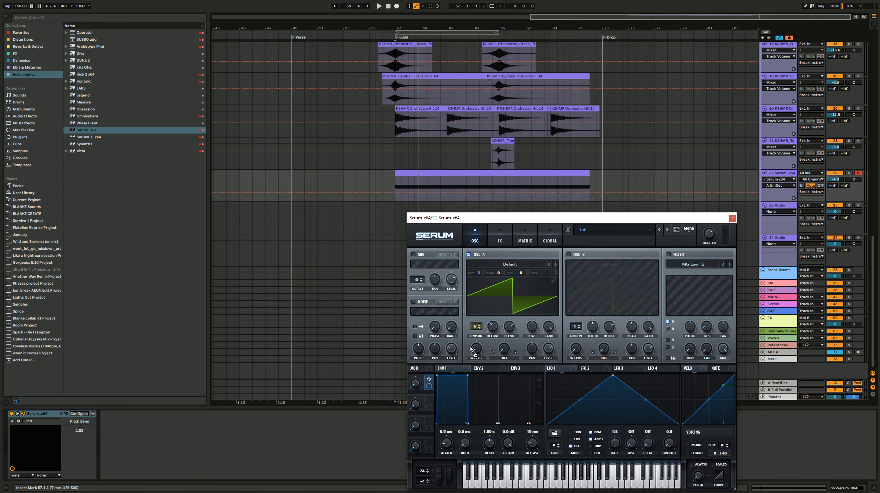
drag(492, 328, 491, 354)
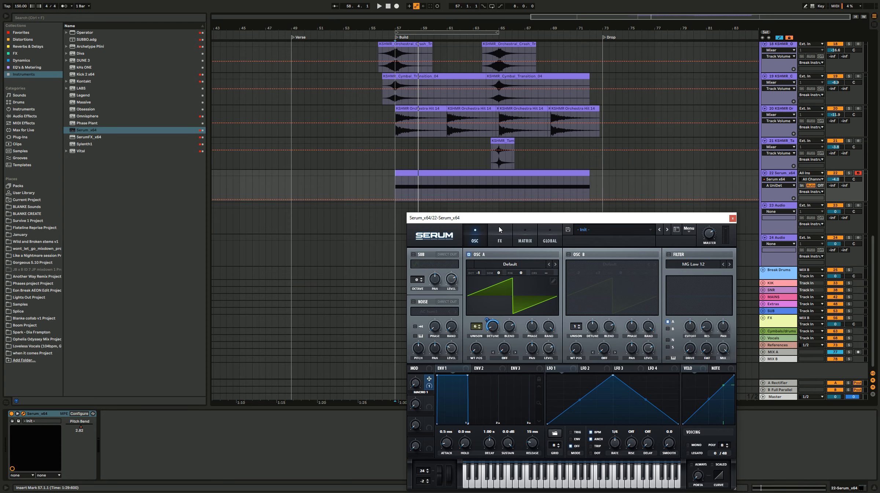
Step: Enable Serum's MG Low 12 filter, lower its cutoff, assign Macro 1 to the cutoff, and sweep the macro during playback
drag(504, 221, 140, 81)
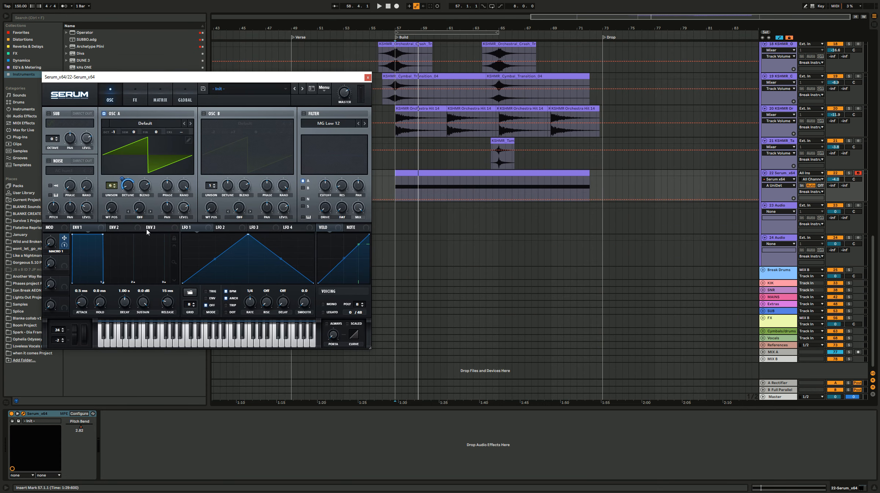
click(304, 114)
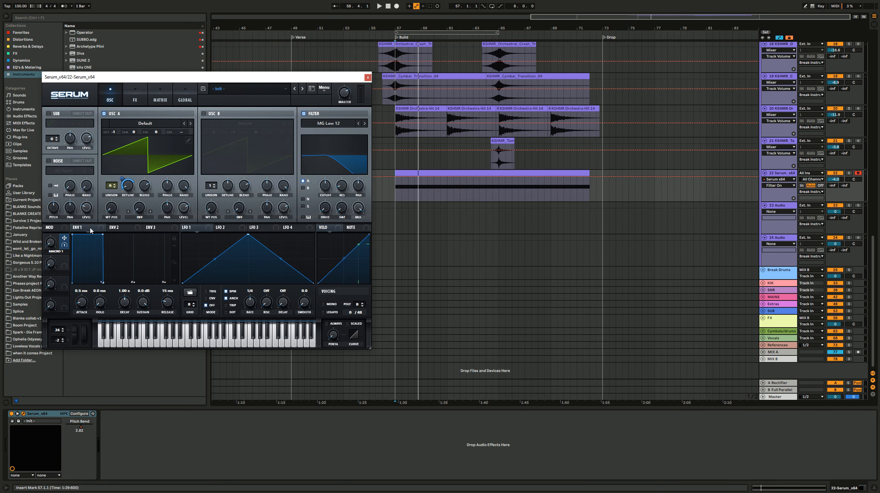
mouse_move(325, 184)
mouse_down()
mouse_move(325, 170)
mouse_move(326, 198)
mouse_up()
key(space)
drag(50, 245, 66, 184)
Step: Solo track 22 and fine-tune the Macro 1 modulation of the detune and filter cutoff, checking the sound in playback
click(849, 174)
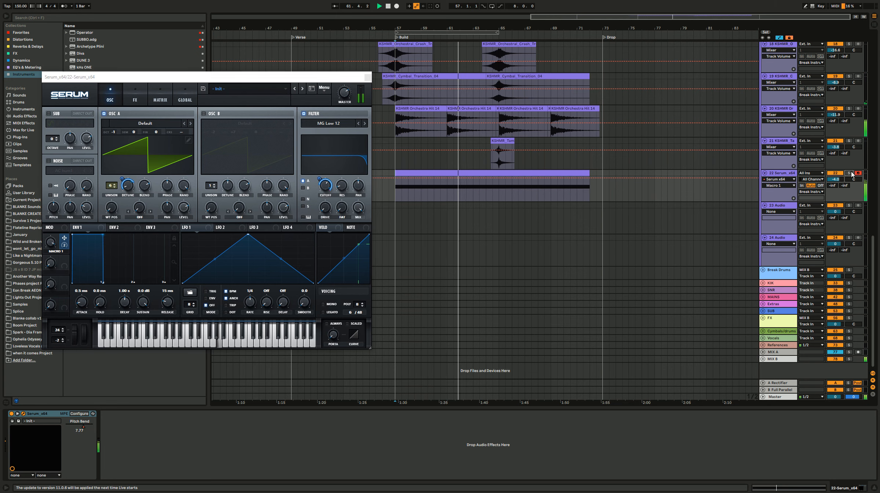
key(space)
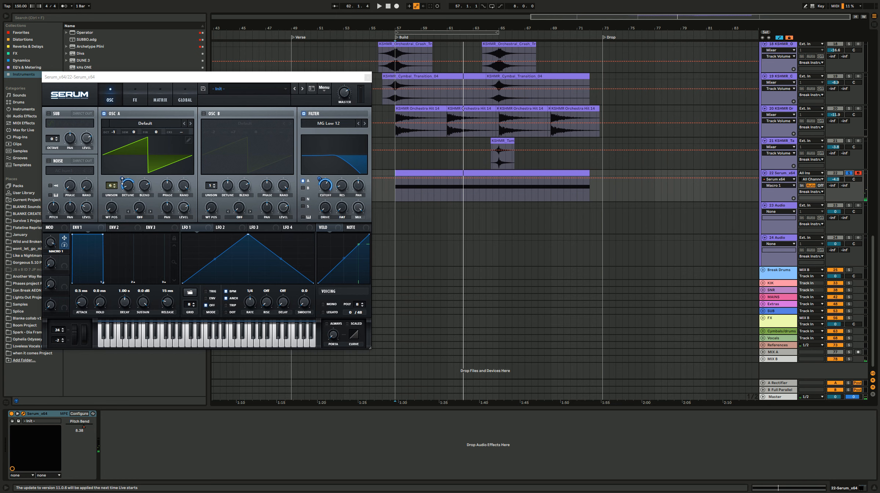
click(123, 182)
drag(122, 186, 122, 187)
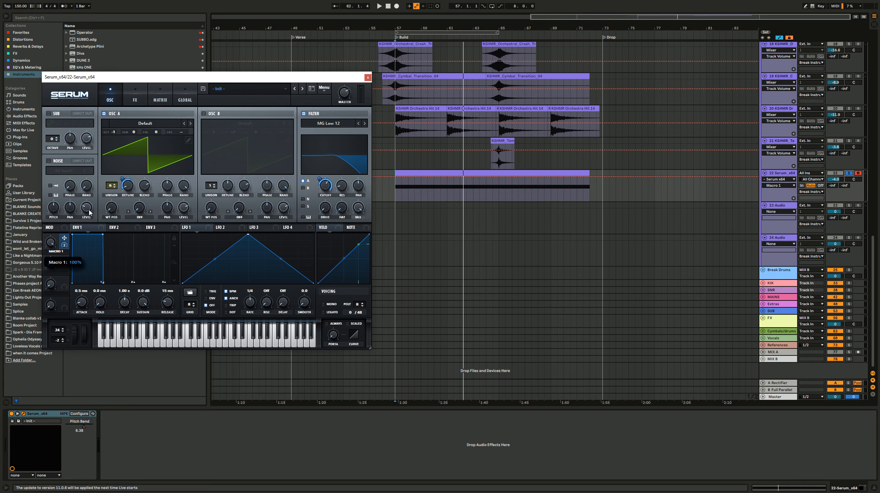
drag(320, 178, 319, 174)
key(space)
mouse_move(50, 242)
mouse_down()
mouse_move(48, 269)
mouse_move(50, 246)
mouse_up()
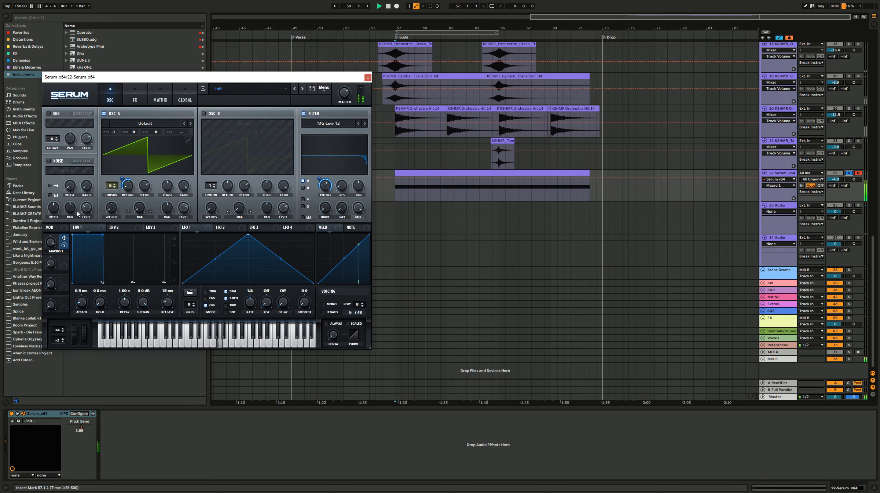
Step: Enable Hyper/Dimension and Flanger in Serum's effects and adjust the Hyper and Flanger wet mixes
click(138, 97)
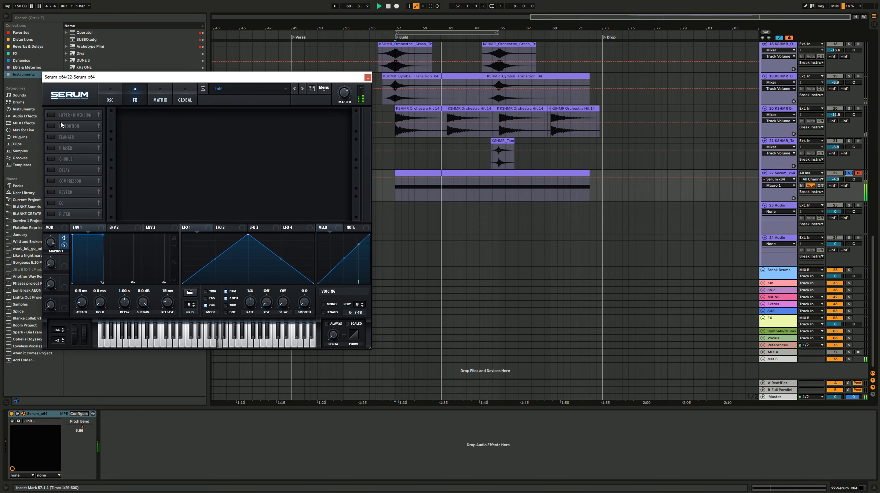
click(52, 115)
key(space)
drag(249, 173, 257, 40)
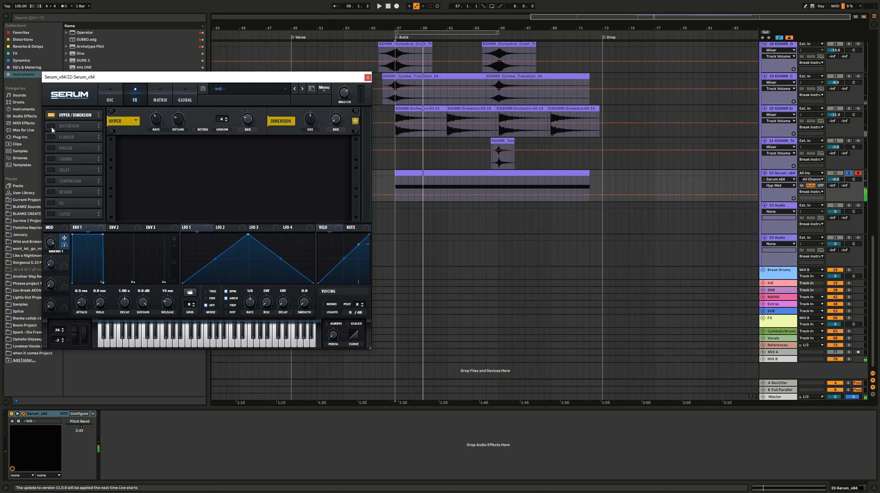
click(52, 136)
key(space)
mouse_move(337, 149)
mouse_down()
mouse_move(332, 183)
mouse_move(337, 145)
mouse_up()
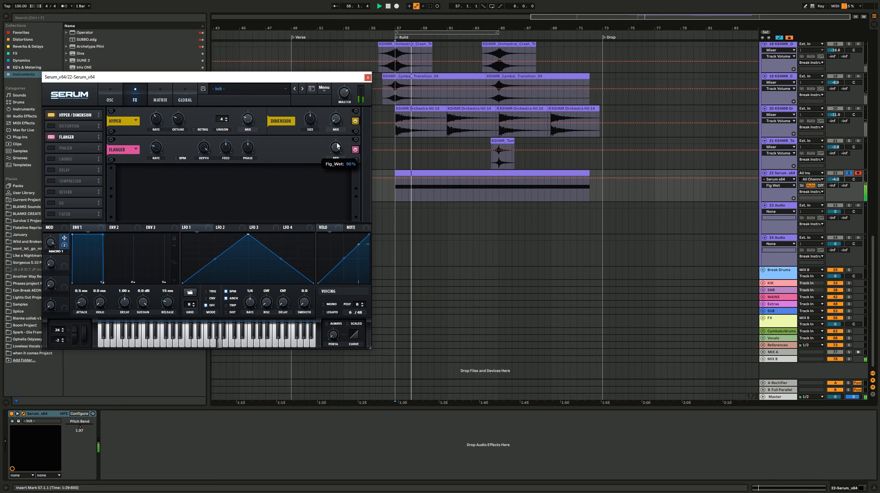
Step: Enable the Chorus effect, adjust its mix and low-pass filter, and assign Macro 1 to the chorus rate
click(53, 159)
key(space)
drag(336, 177, 338, 153)
drag(293, 178, 295, 145)
drag(334, 178, 341, 128)
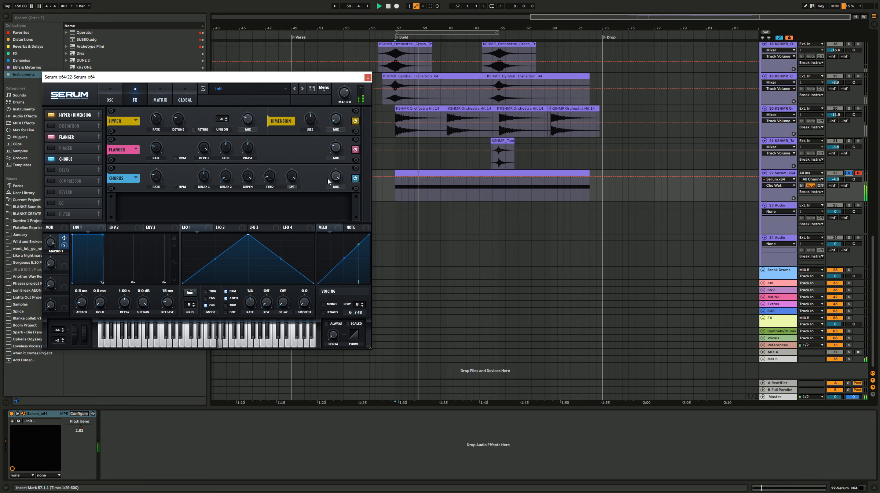
mouse_move(156, 176)
mouse_down()
mouse_move(159, 126)
mouse_move(161, 182)
mouse_move(150, 189)
mouse_move(149, 163)
mouse_up()
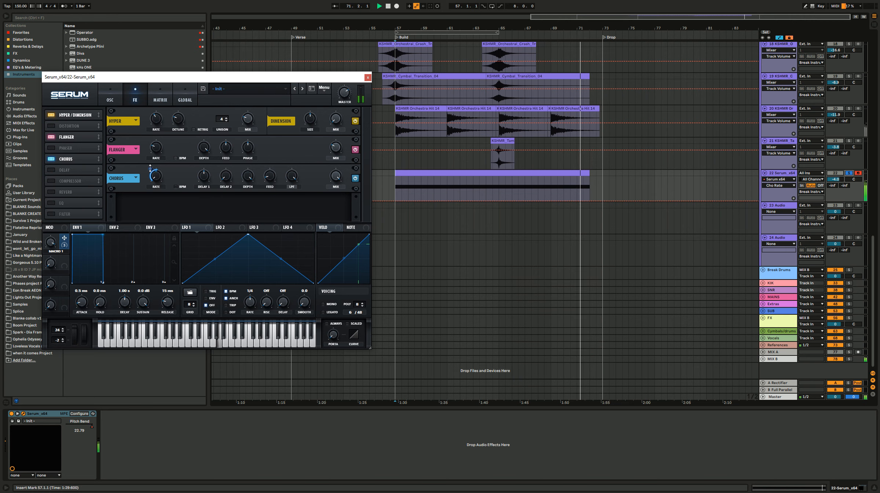
key(space)
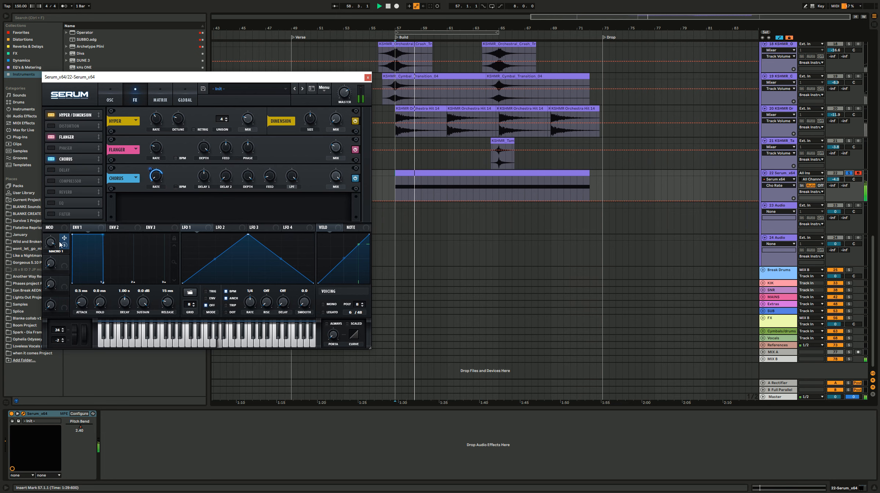
Step: Automate Macro 1 on track 22 to rise from 0.28 at bar 57 to 1.00 at the clip's end
drag(52, 246, 47, 293)
click(395, 194)
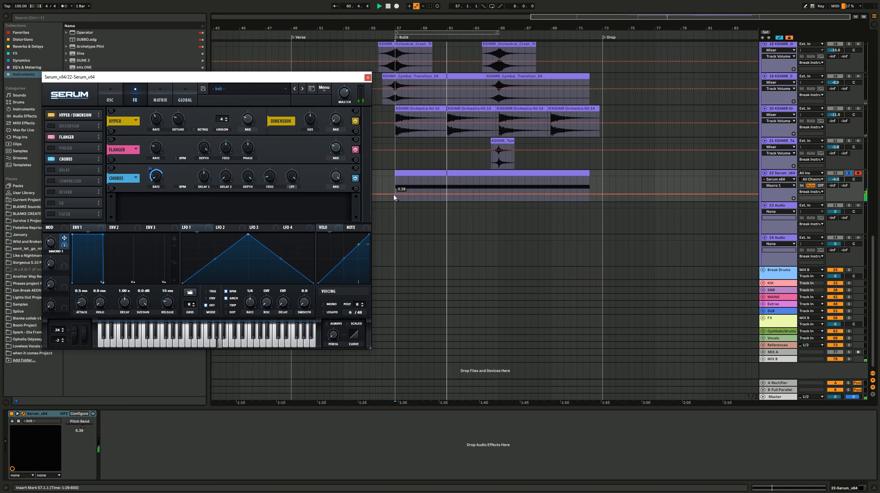
drag(575, 199, 581, 188)
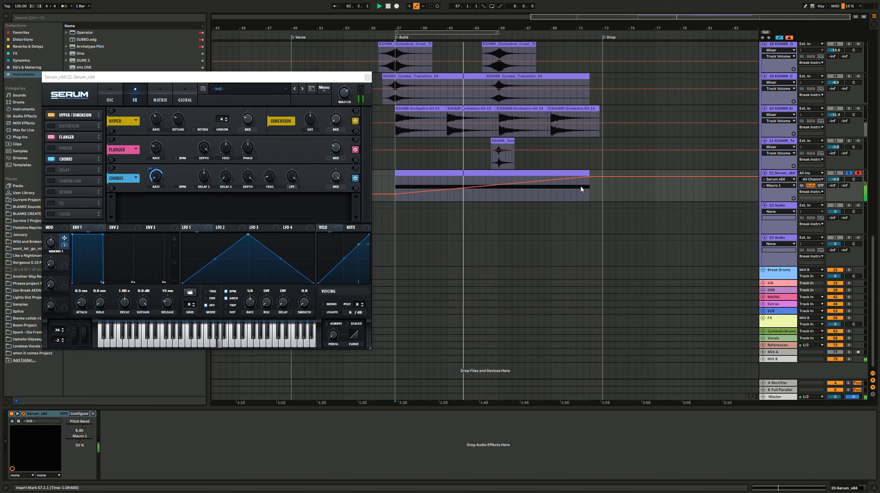
Step: Enable Serum's multiband Compressor and the Filter effect, setting the filter type to Reverb
click(52, 182)
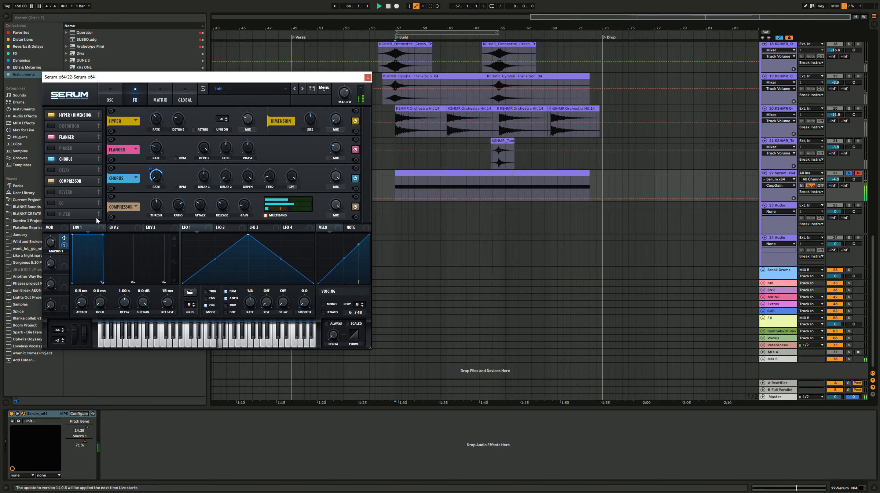
click(51, 213)
click(167, 207)
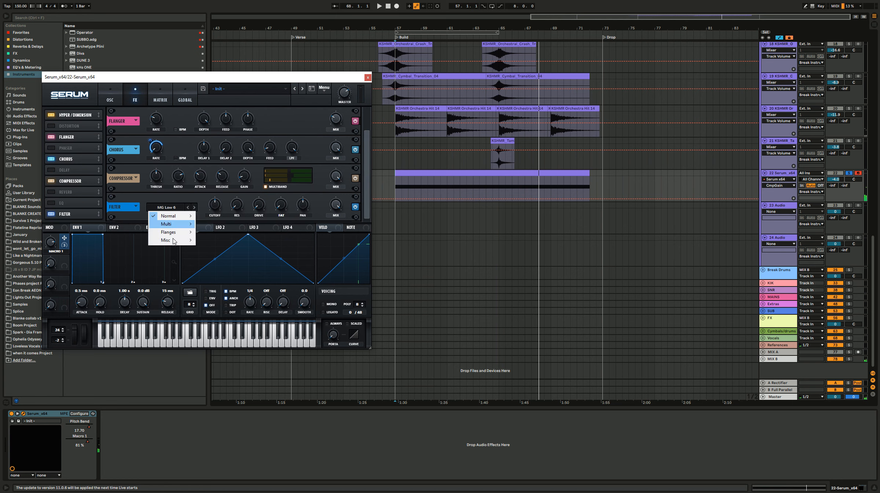
mouse_move(174, 240)
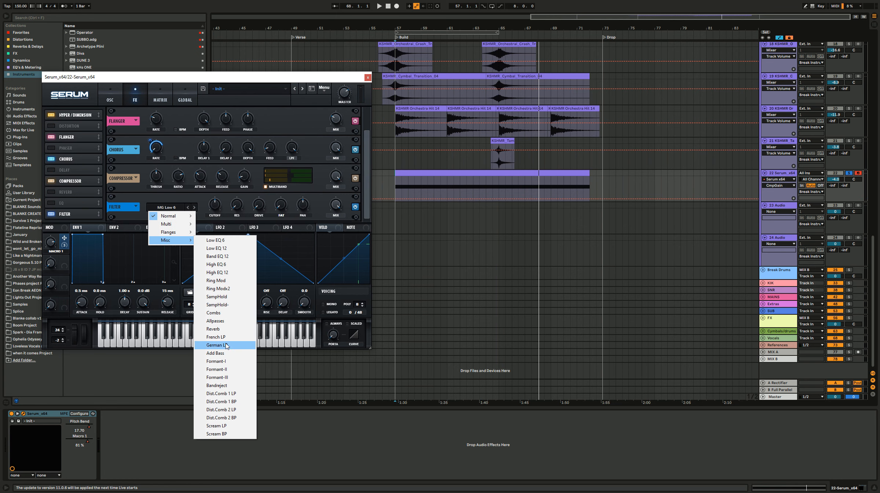
click(232, 329)
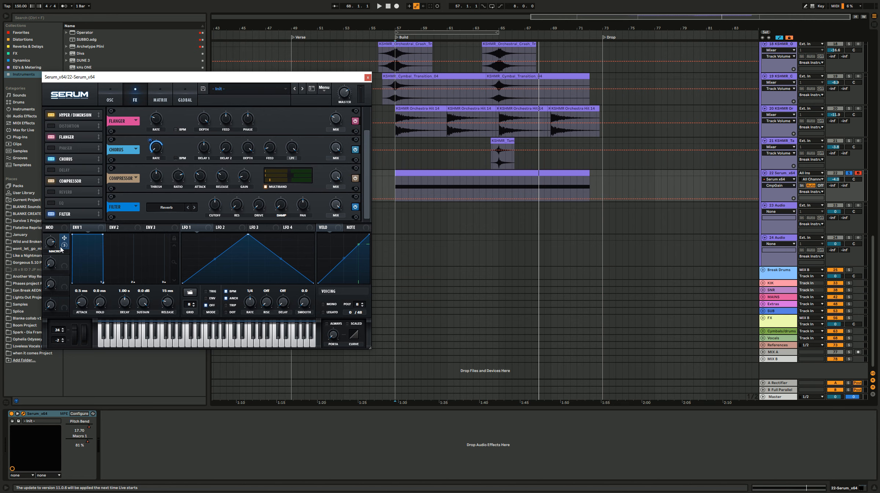
Step: Assign Macro 1 to the Reverb filter's cutoff and adjust its drive and resonance while playing the build
mouse_move(213, 200)
mouse_down()
mouse_move(211, 188)
mouse_move(212, 213)
mouse_up()
key(space)
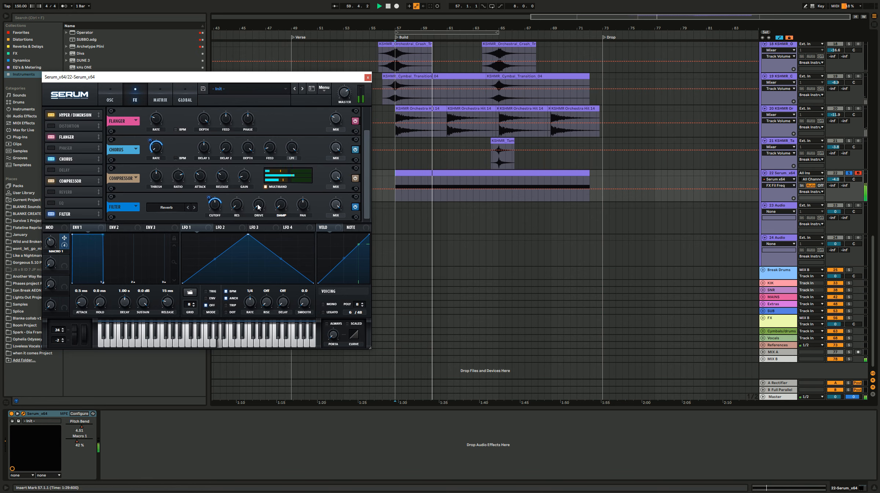
drag(259, 207, 252, 197)
drag(237, 207, 286, 170)
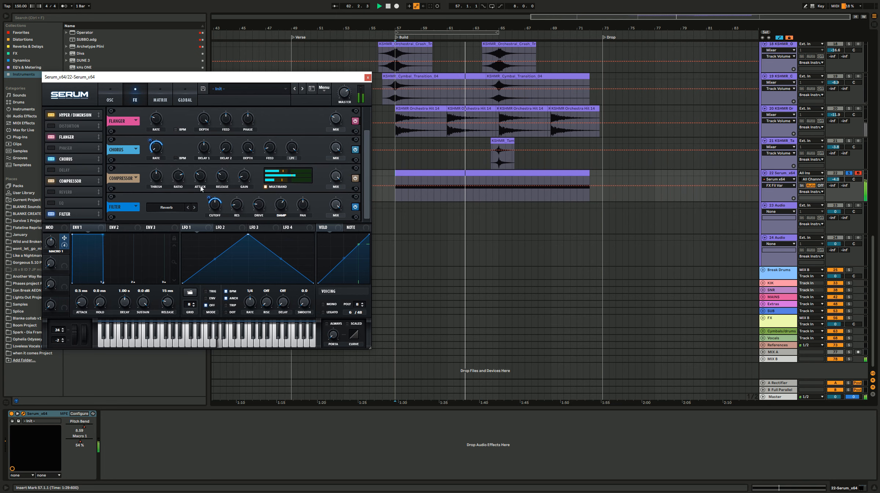
Step: Adjust the cutoff of Serum's Reverb filter while playing the build, and close the synth window
click(106, 95)
click(134, 99)
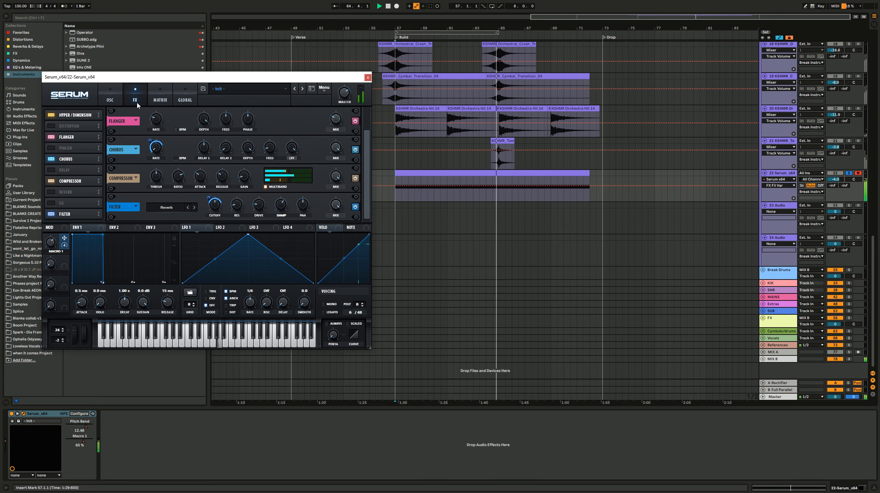
mouse_move(215, 206)
mouse_down()
mouse_move(215, 219)
mouse_move(215, 191)
mouse_move(208, 220)
mouse_up()
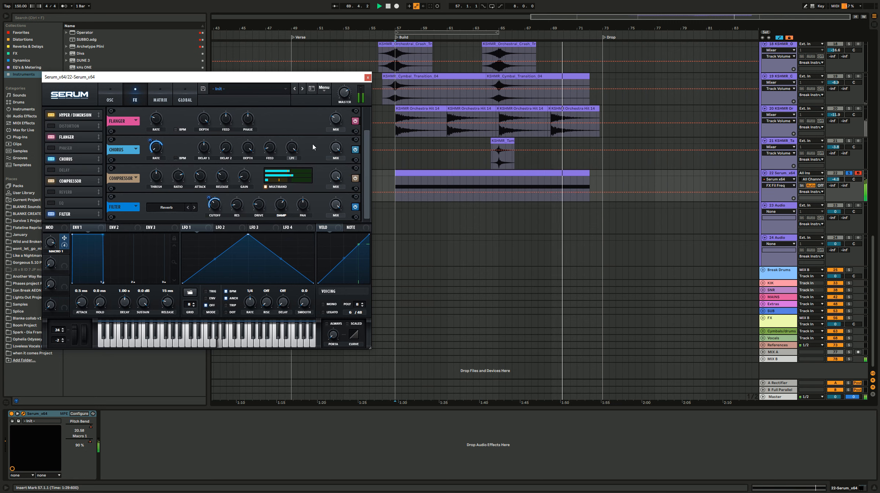
click(368, 78)
click(446, 171)
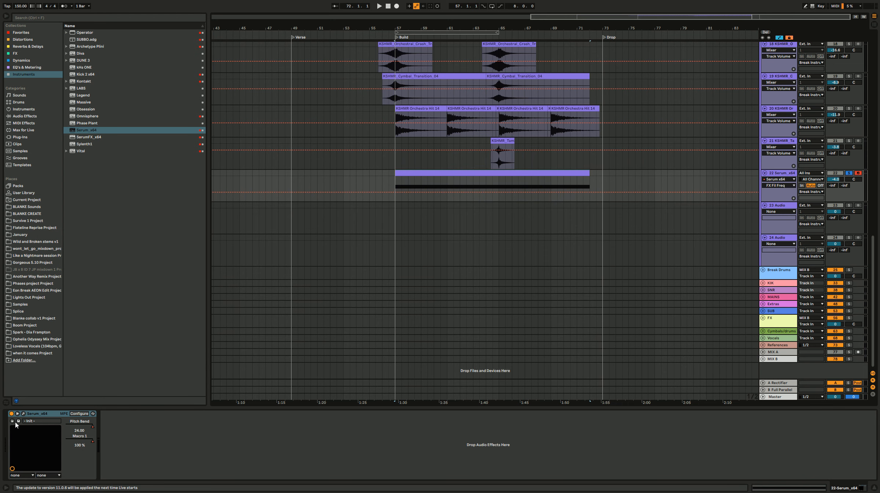
Step: Reopen Serum, set oscillator A's warp mode to Sync, assign Macro 1 to the warp amount, and play the later part of the build
click(23, 413)
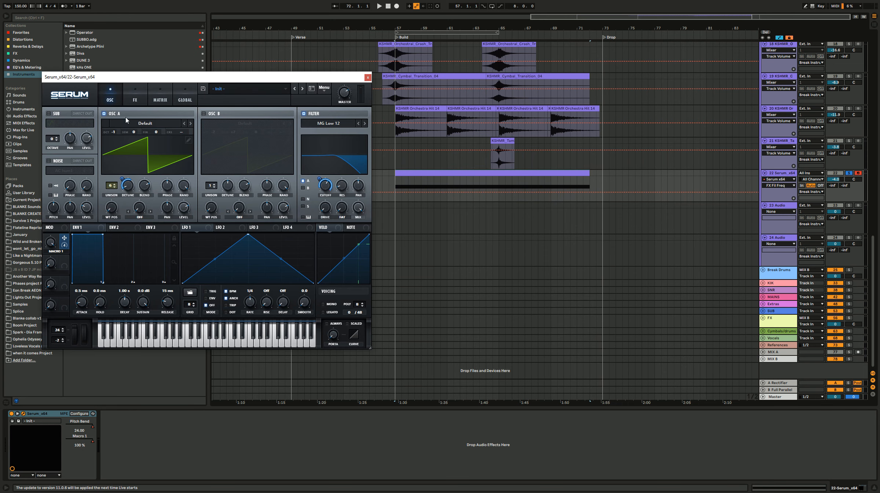
click(141, 219)
click(153, 225)
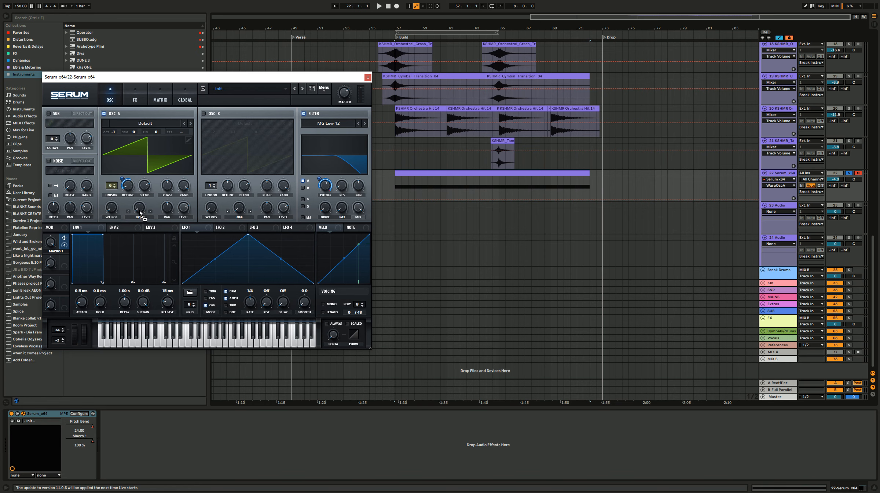
key(space)
click(514, 186)
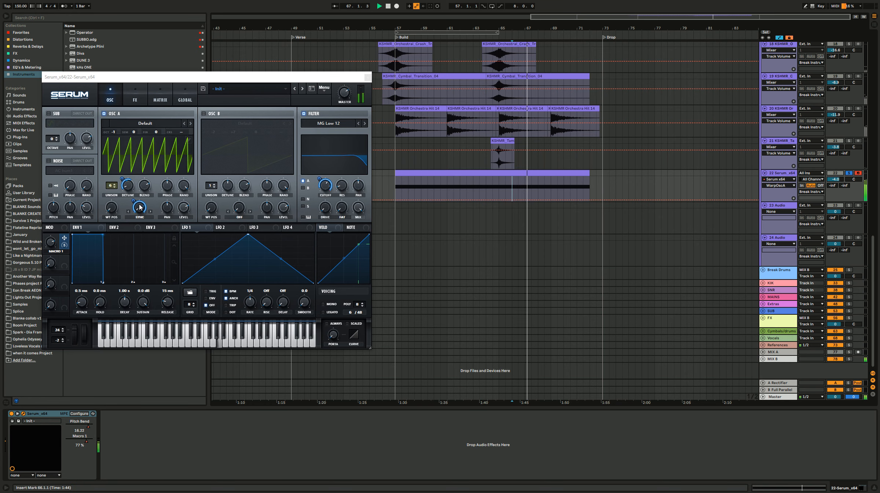
Step: Fine-tune Macro 1's modulation amount on oscillator A's Sync warp while auditioning the end of the build, and close Serum
drag(136, 203, 134, 220)
key(space)
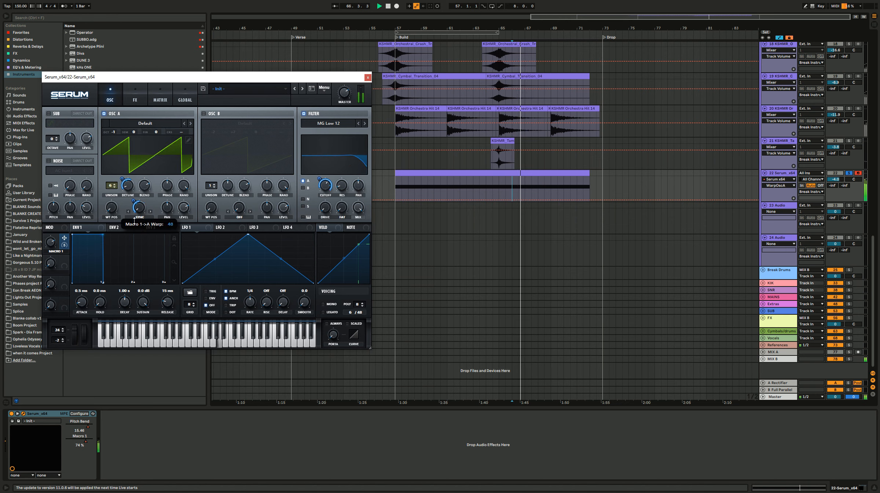
click(571, 186)
key(space)
key(space)
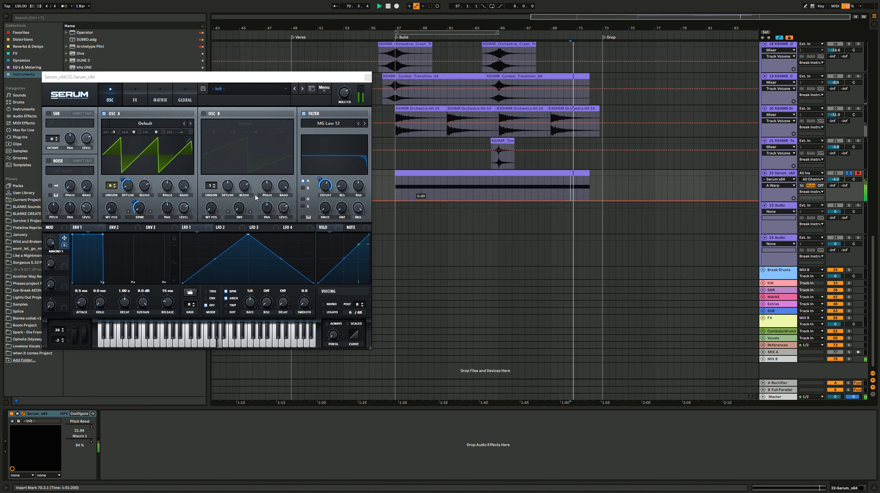
drag(130, 208, 136, 191)
key(space)
key(space)
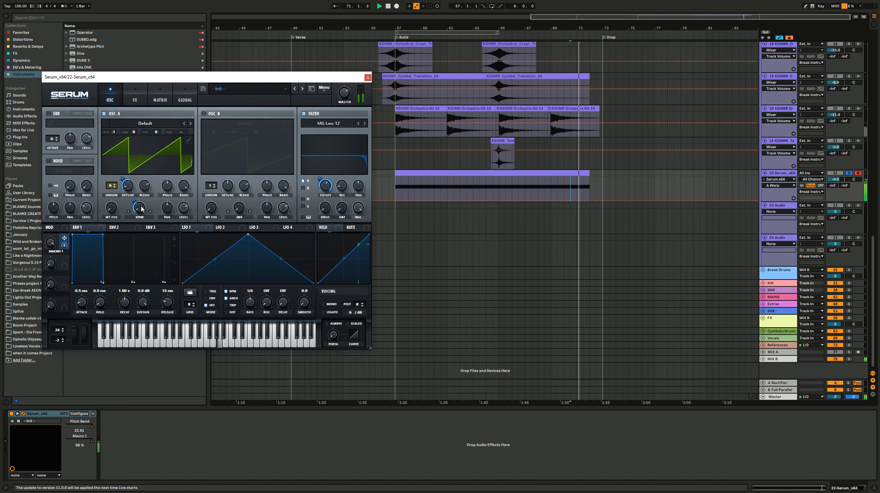
key(space)
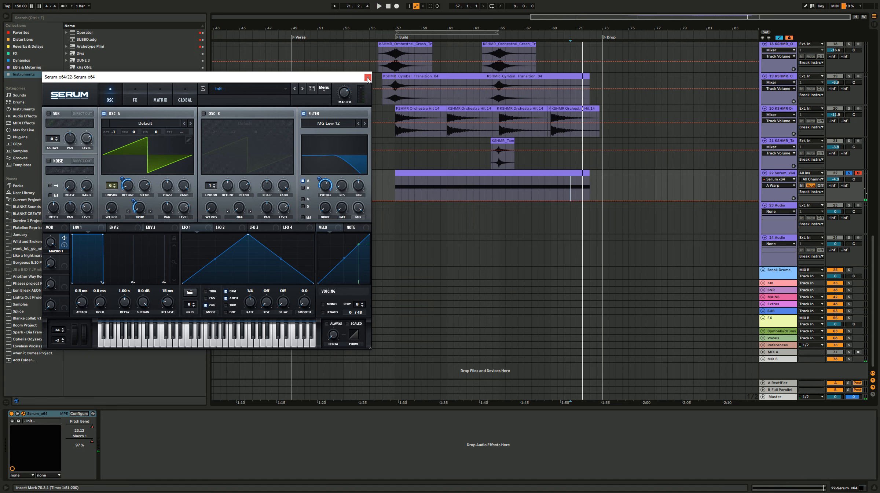
click(142, 95)
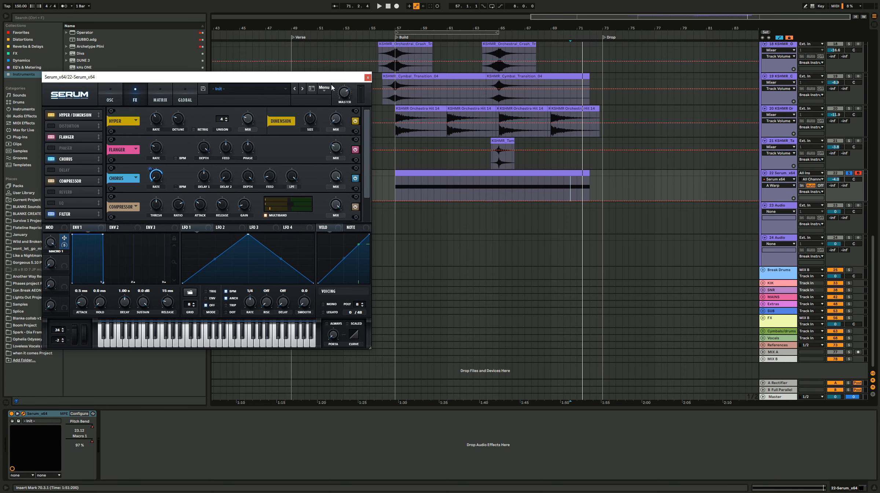
click(368, 78)
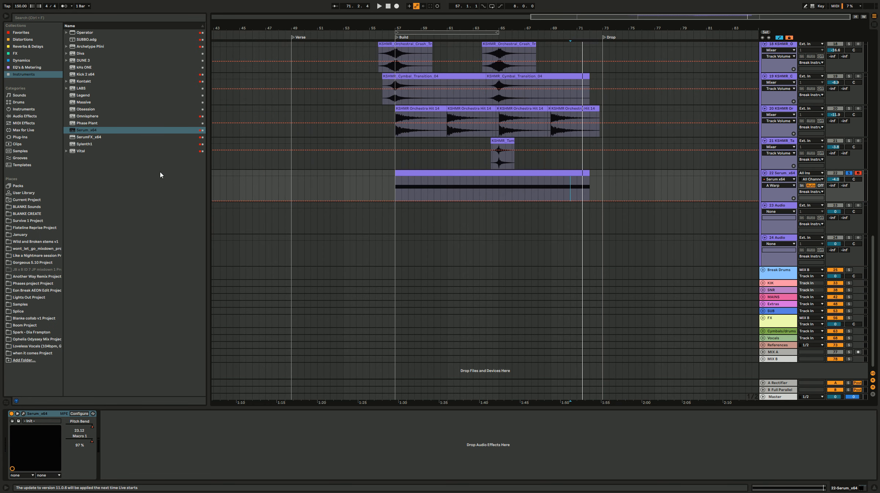
Step: Unsolo the Serum track and set its volume to -3.0 dB while playing the full build from bar 64
click(848, 173)
key(space)
click(493, 165)
key(space)
key(space)
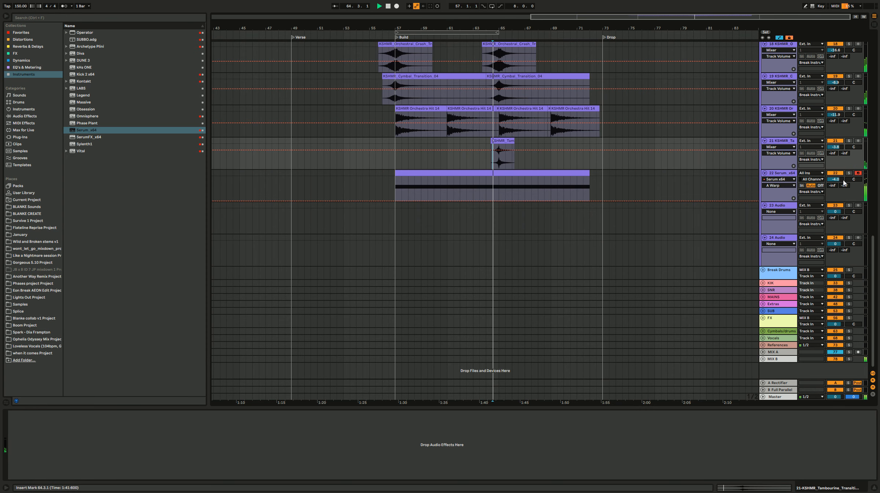
click(839, 179)
drag(840, 179, 851, 176)
click(850, 173)
click(850, 173)
drag(551, 181, 583, 187)
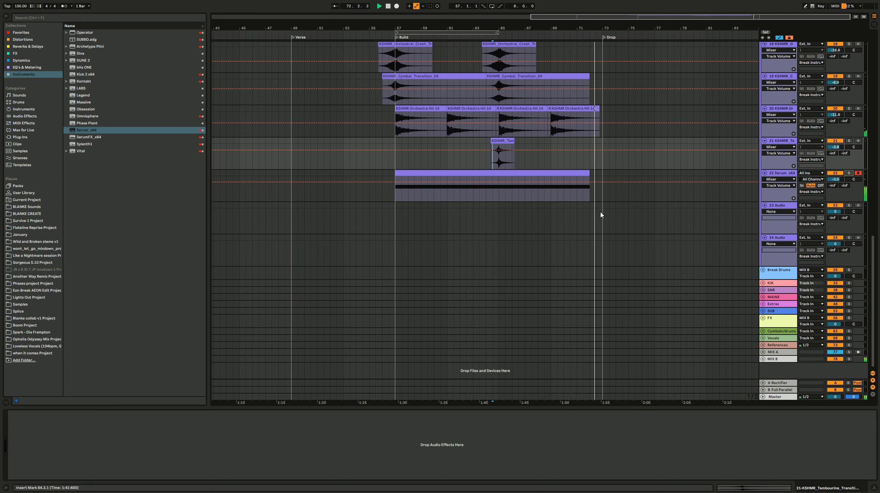
Step: Hide the automation lanes and review the drum, transition and synth tracks of the build
key(a)
click(772, 186)
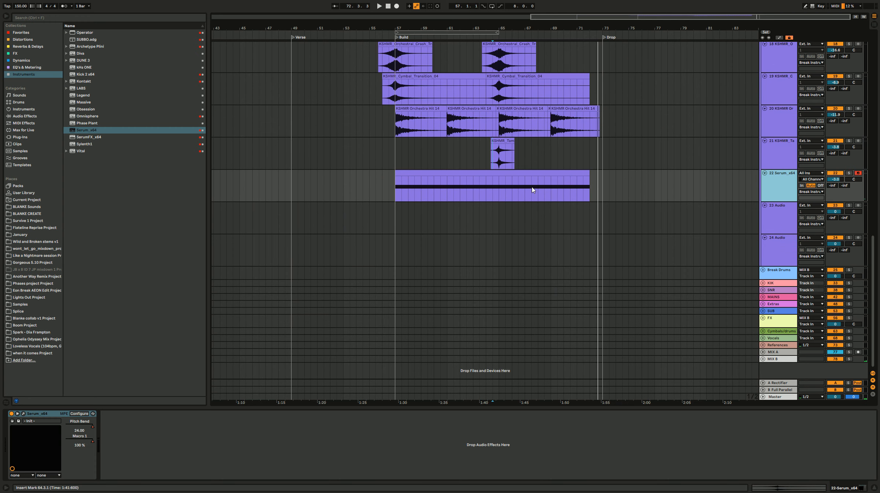
scroll(550, 189, up, 10)
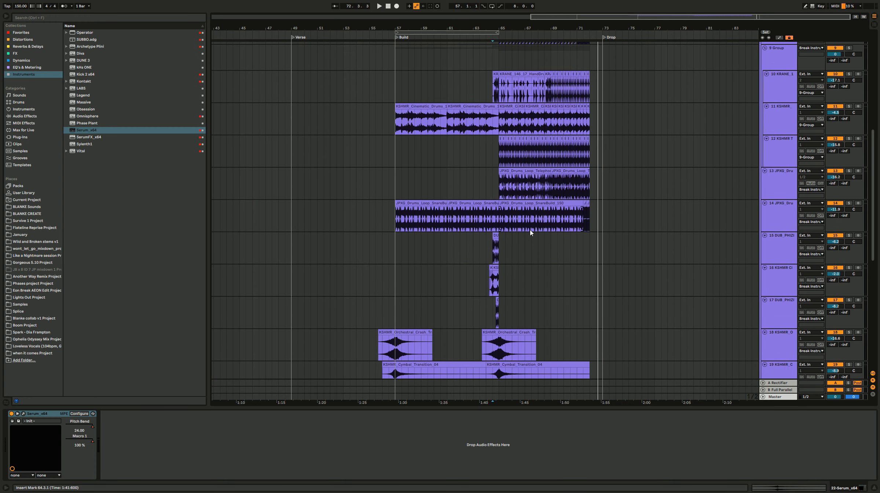
scroll(525, 157, down, 6)
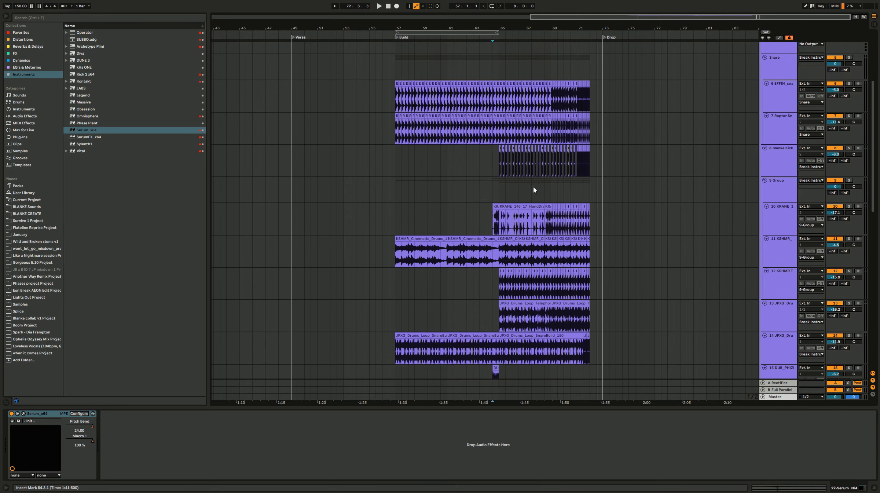
scroll(531, 188, down, 4)
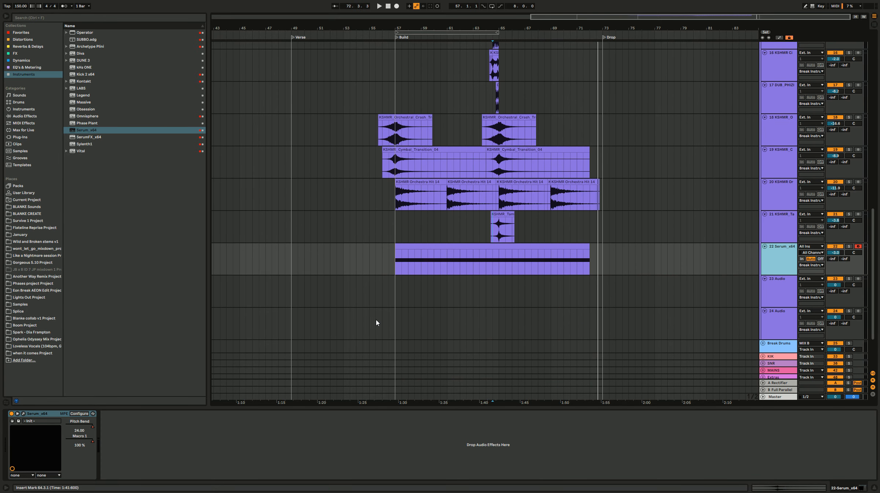
Step: Select empty track 23 and browse the 1. DOWN effects folder in BLANKE Sounds down to the KSHMR samples
click(383, 292)
click(39, 207)
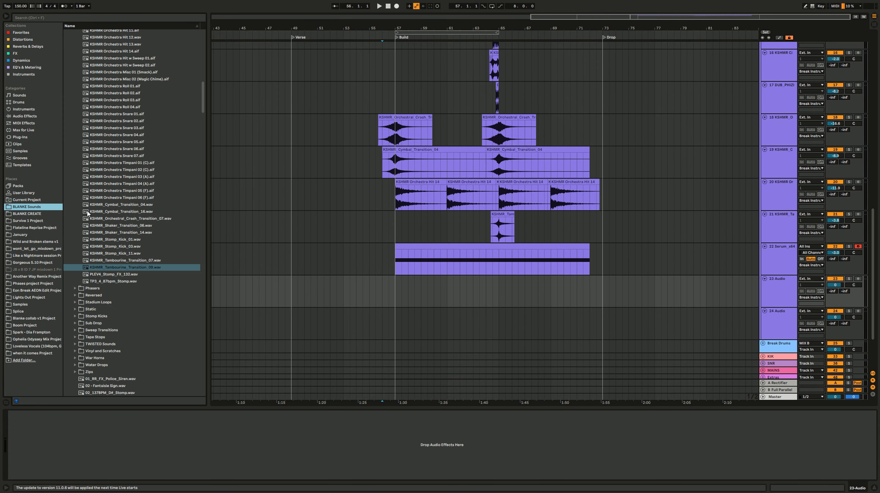
scroll(132, 290, up, 20)
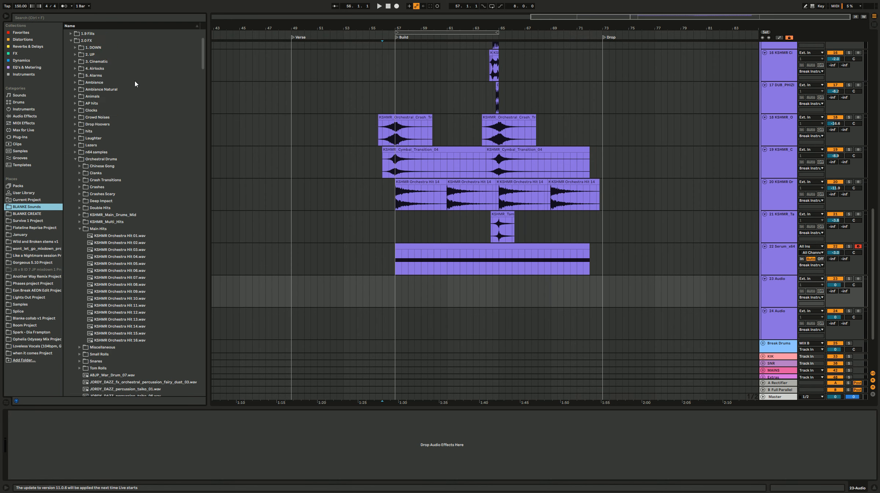
click(75, 228)
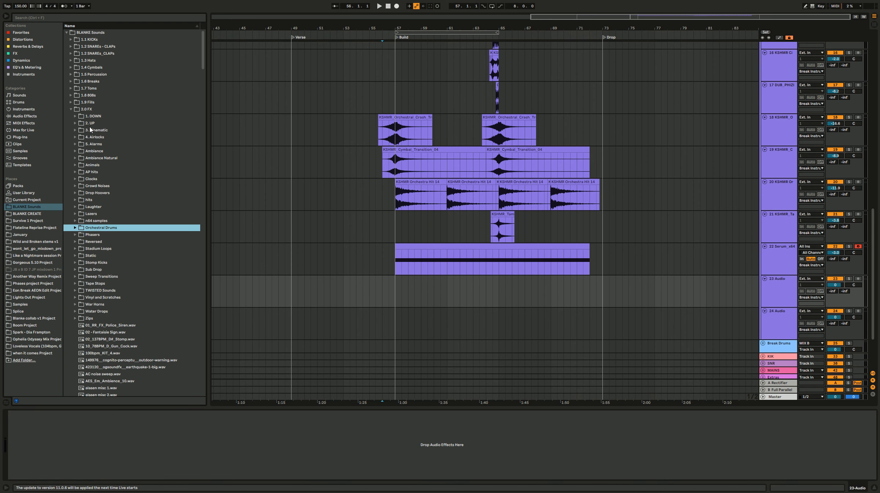
click(76, 117)
click(151, 137)
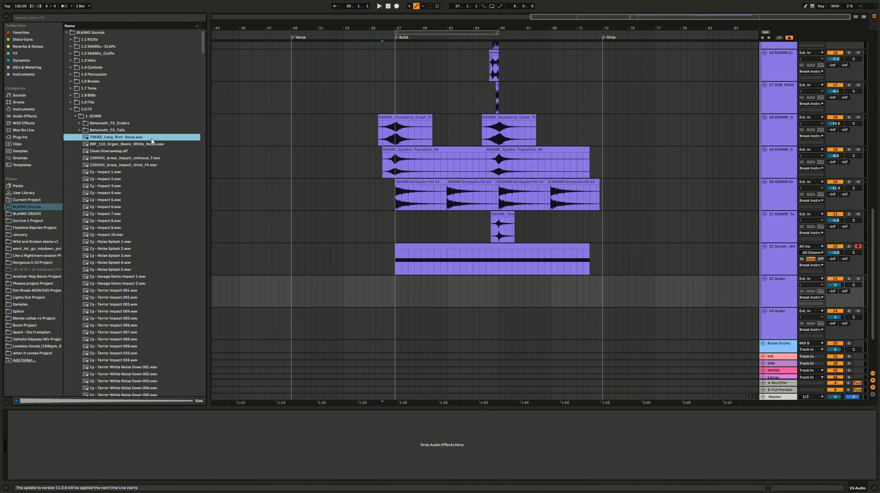
click(151, 144)
key(Up)
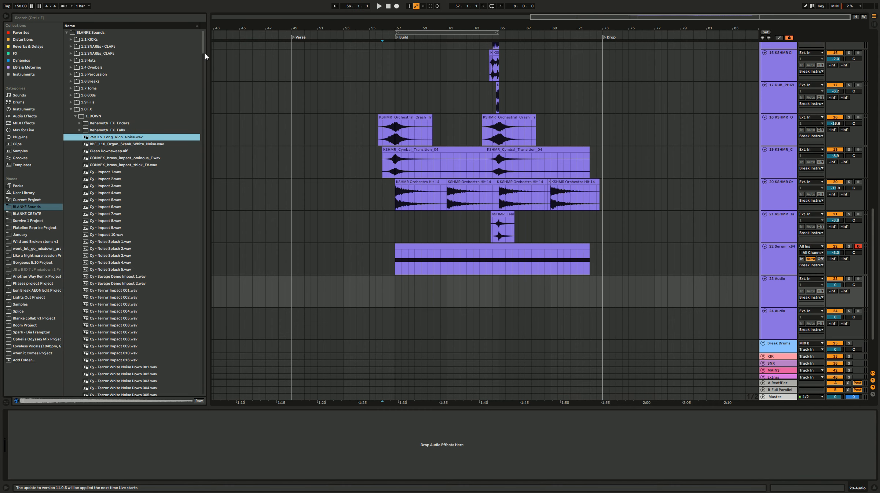
drag(204, 54, 206, 140)
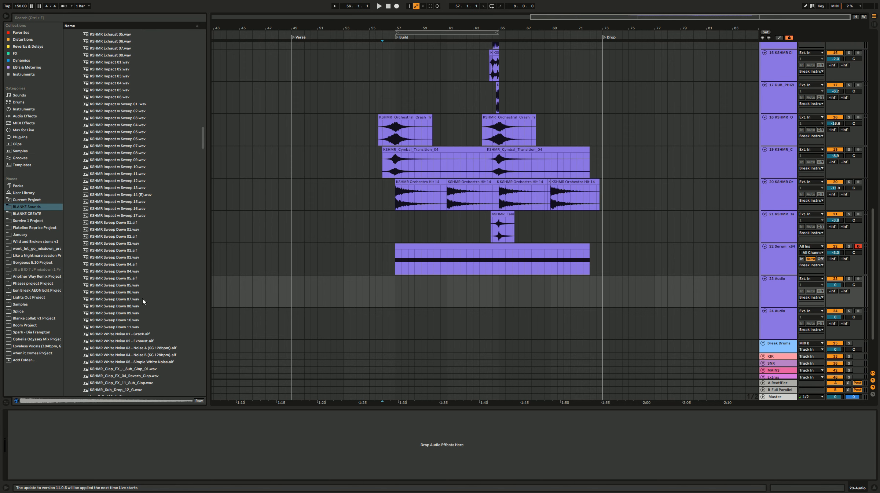
Step: Audition the KSHMR downlifter samples and place KSHMR Exhaust 05.wav on track 23 at bar 57
click(138, 237)
click(134, 83)
scroll(136, 87, up, 5)
click(129, 105)
click(126, 124)
click(129, 70)
click(129, 77)
click(128, 91)
click(130, 98)
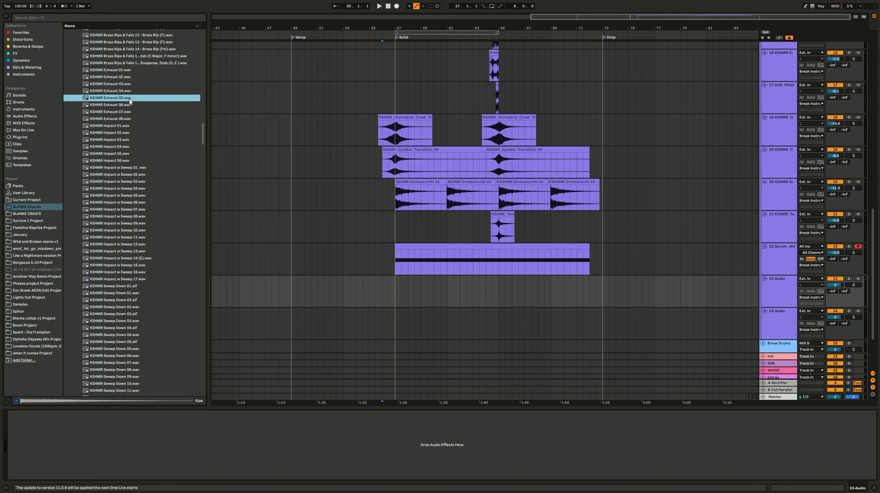
drag(124, 100, 395, 296)
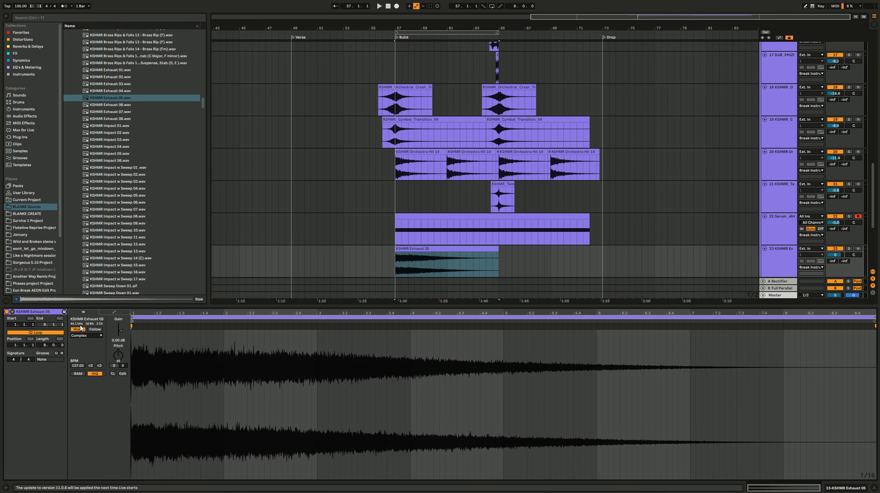
Step: Turn off warping for the KSHMR Exhaust 05 clip and lower track 23's volume to -12.5 dB during playback
click(80, 329)
click(486, 235)
click(376, 262)
key(space)
drag(837, 256, 837, 261)
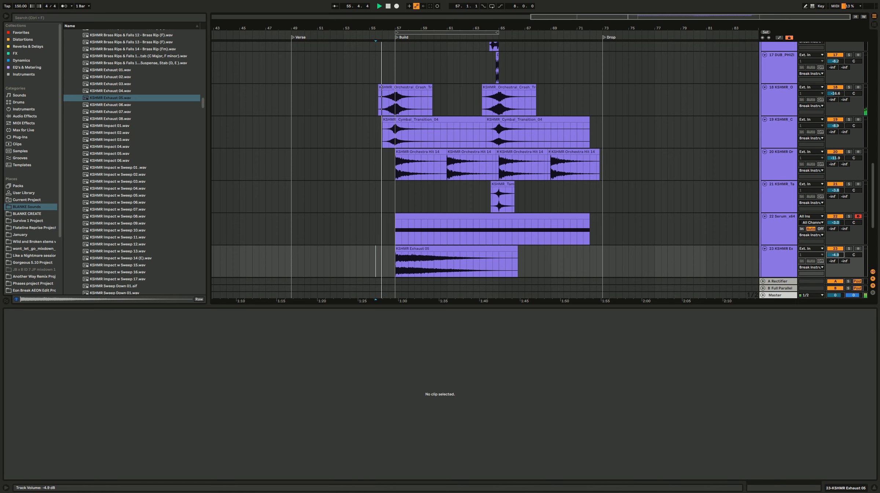
scroll(555, 194, down, 3)
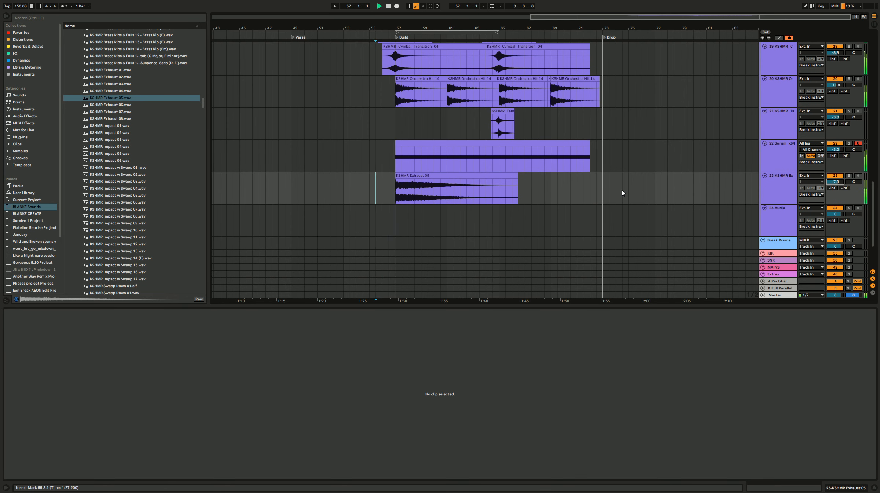
drag(836, 182, 836, 185)
Step: Trim the KSHMR Exhaust 05 clip to end just before bar 65 and duplicate it directly after itself
drag(518, 179, 495, 179)
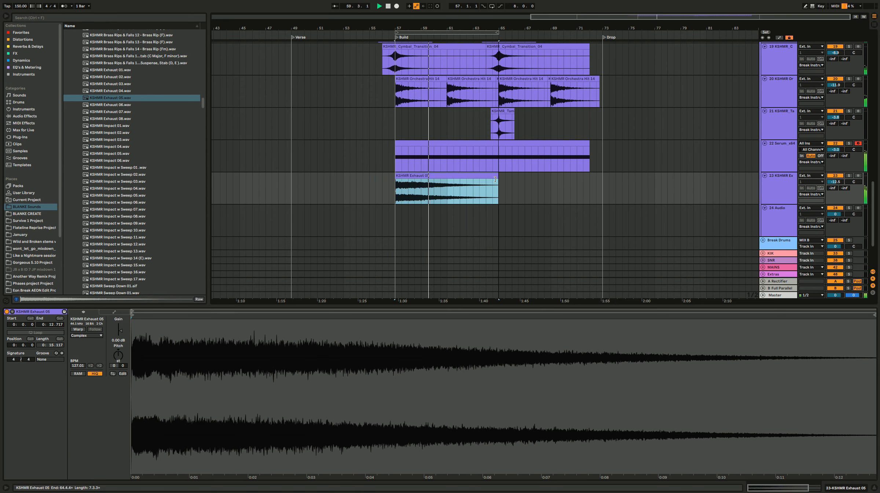
key(ctrl+d)
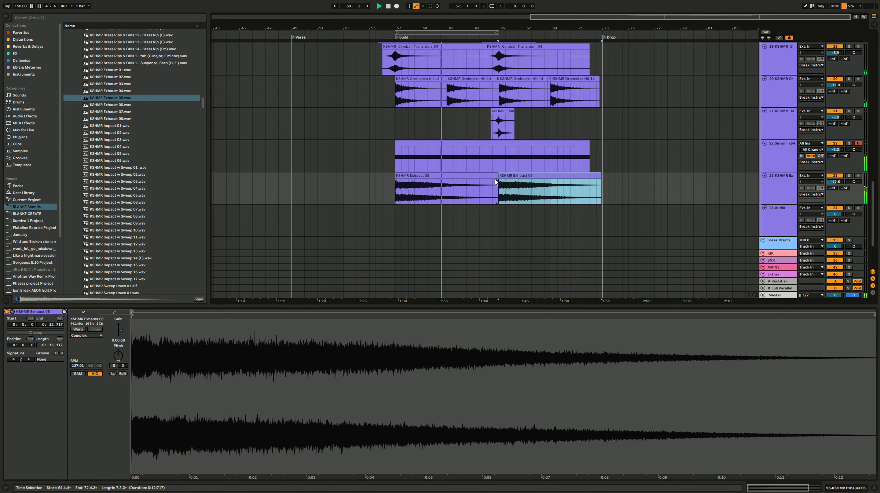
click(428, 177)
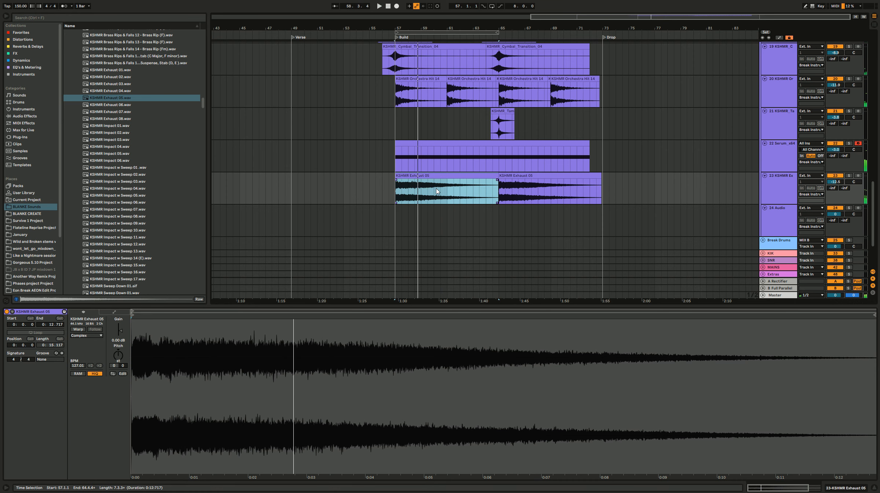
Step: Audition the KSHMR Impact samples and place KSHMR Impact 03.wav on track 24 at bar 57 with warping off
scroll(503, 199, down, 2)
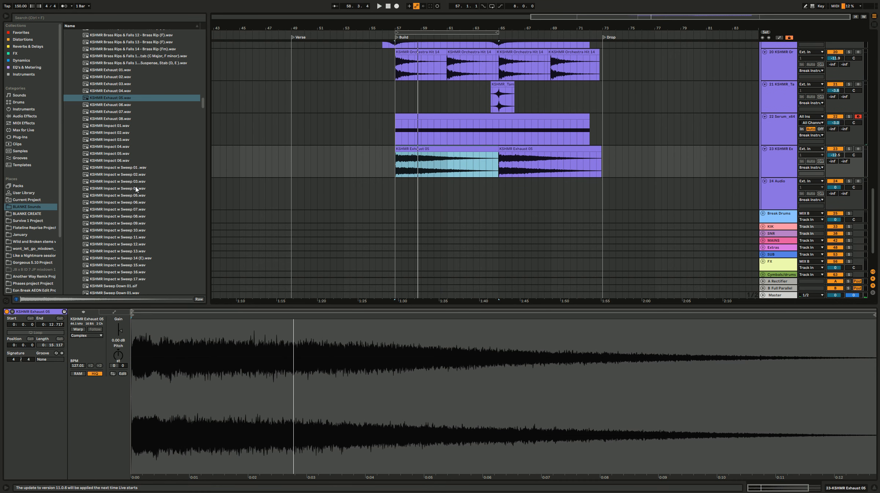
click(129, 154)
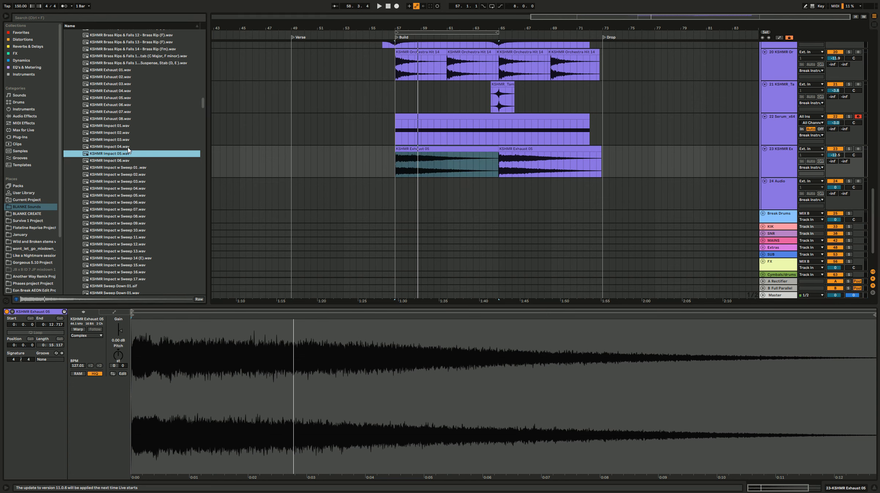
click(128, 147)
drag(302, 172, 181, 154)
click(117, 135)
click(121, 141)
drag(121, 142, 404, 189)
click(78, 330)
Step: Lower track 24's volume to about -7 dB during playback and insert a new audio track below it
key(space)
drag(832, 186, 831, 188)
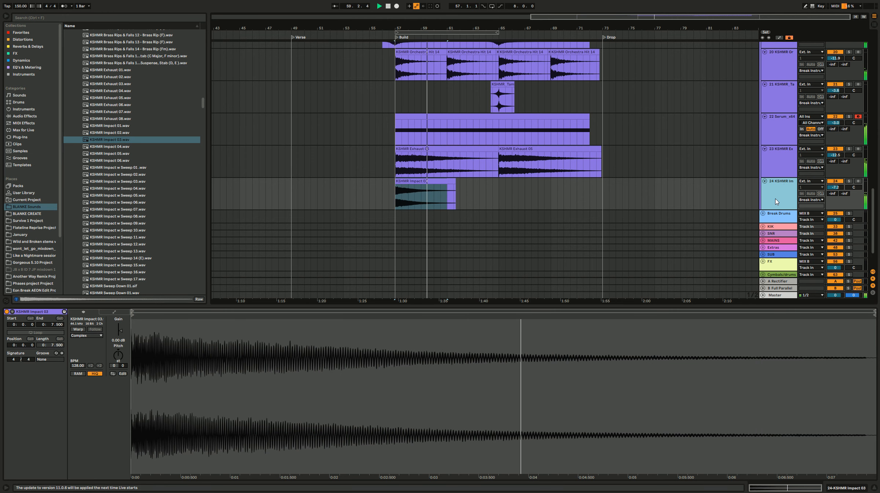
key(ctrl+t)
click(420, 206)
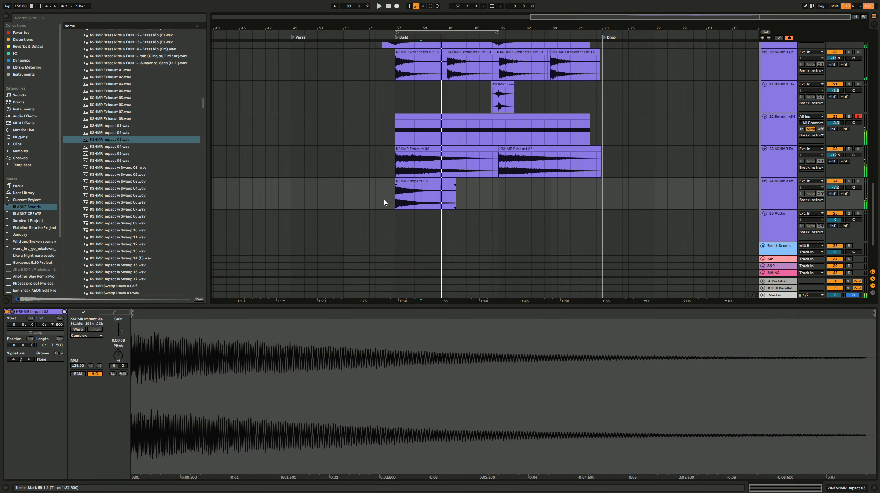
Step: Audition KSHMR Impact w Sweep 10.wav and place it on track 25 around bar 64 with warping off
drag(371, 193, 479, 197)
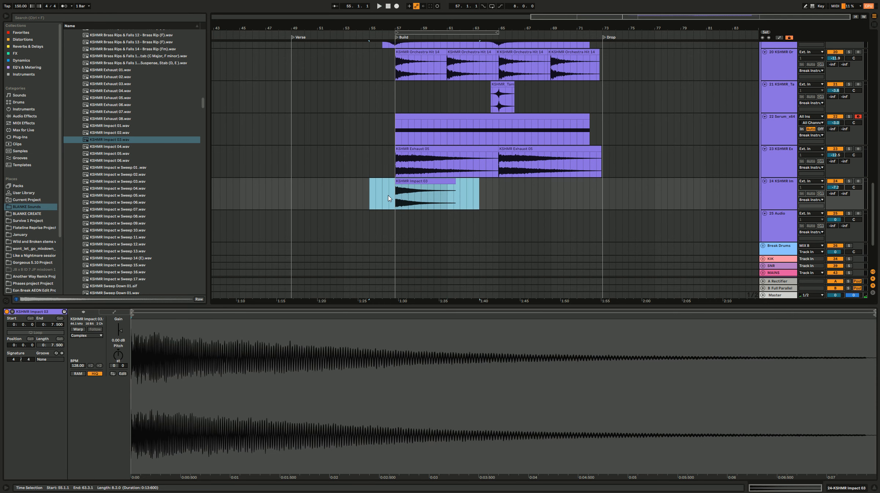
drag(384, 195, 528, 198)
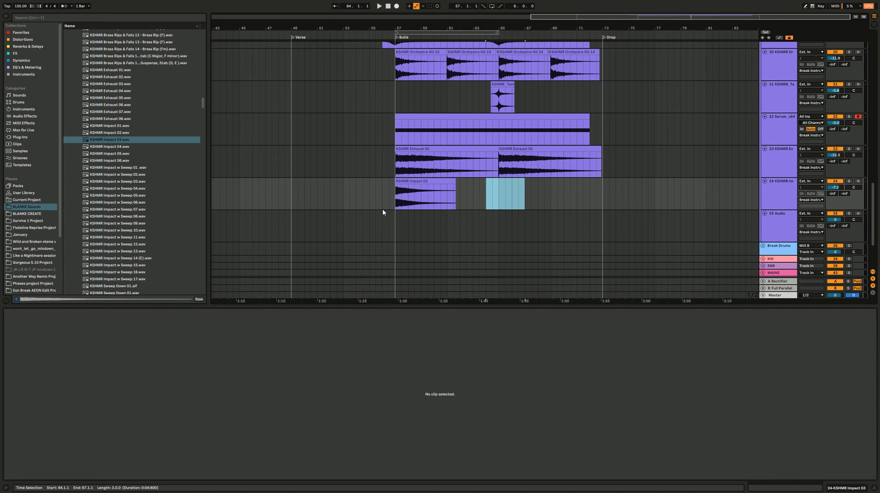
click(151, 230)
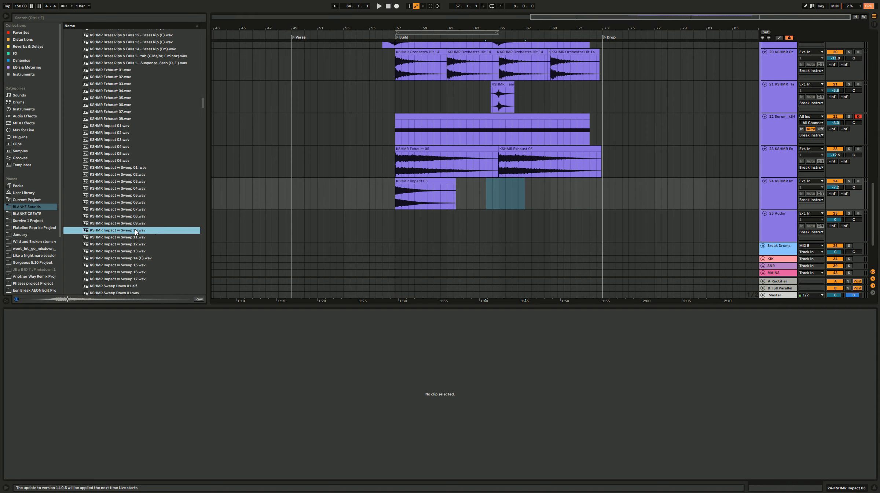
drag(139, 230, 491, 227)
click(78, 329)
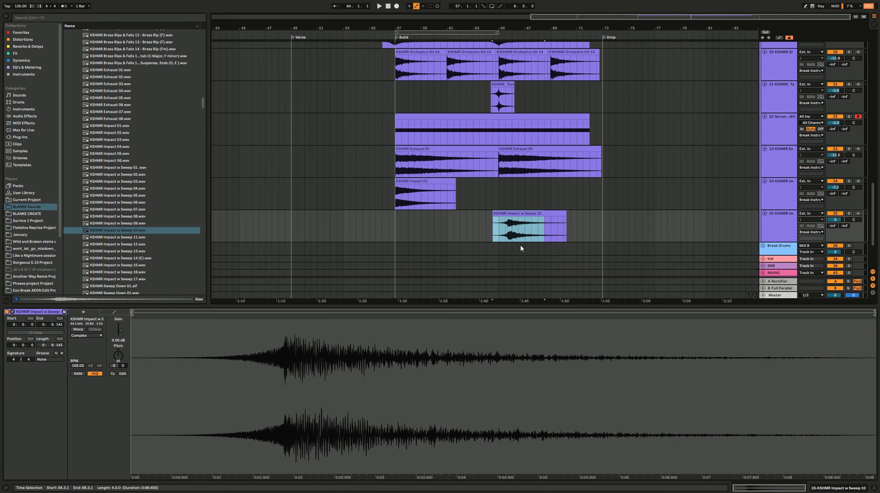
Step: Align the peak of the KSHMR Impact w Sweep 10 clip and the start of the second KSHMR Exhaust 05 clip with bar 65
scroll(520, 245, up, 5)
drag(581, 220, 556, 221)
scroll(522, 219, up, 10)
drag(481, 213, 521, 215)
drag(487, 148, 513, 147)
click(296, 199)
Step: Lower track 25's volume to -8.9 dB while checking playback and insert a new audio track below it
key(space)
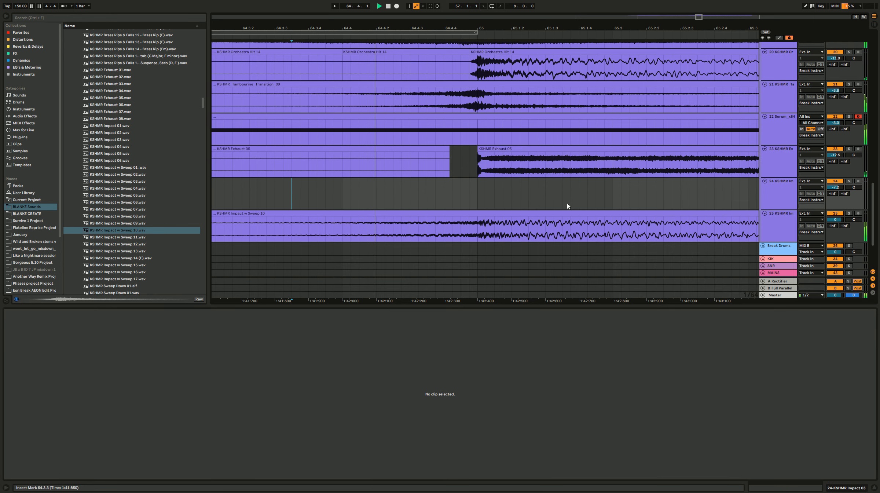
key(space)
drag(829, 219, 830, 232)
key(space)
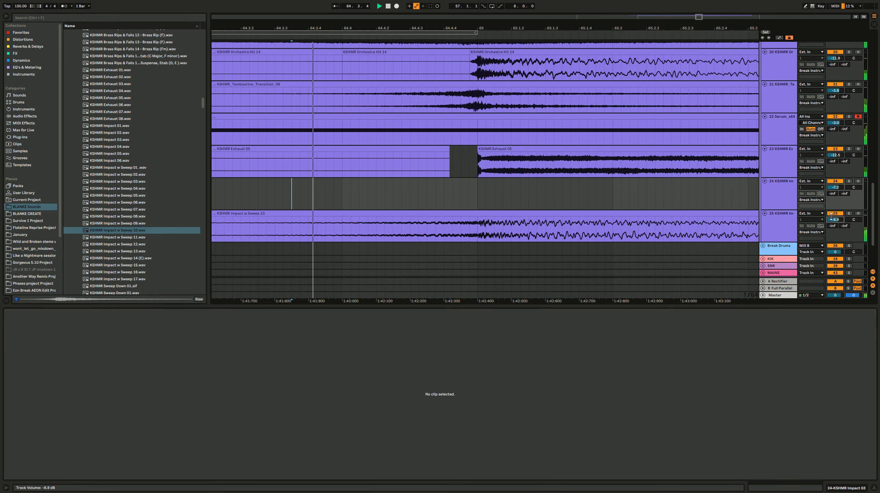
scroll(567, 187, down, 5)
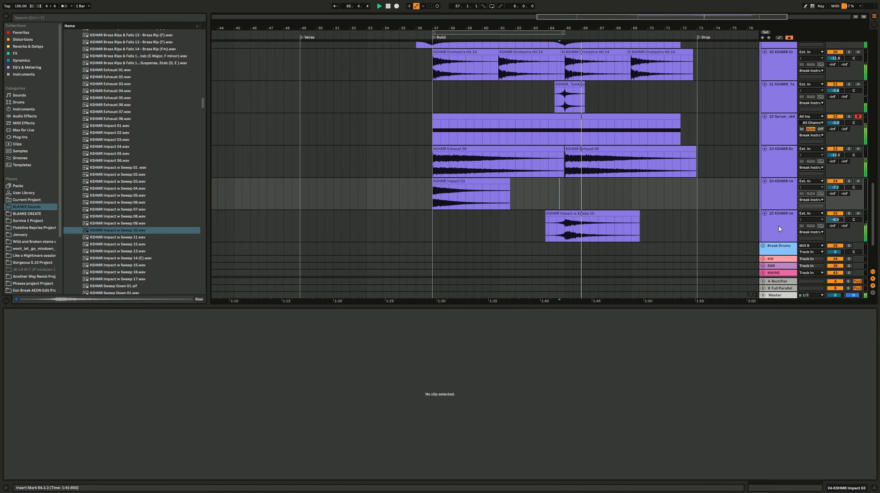
click(783, 223)
key(ctrl+t)
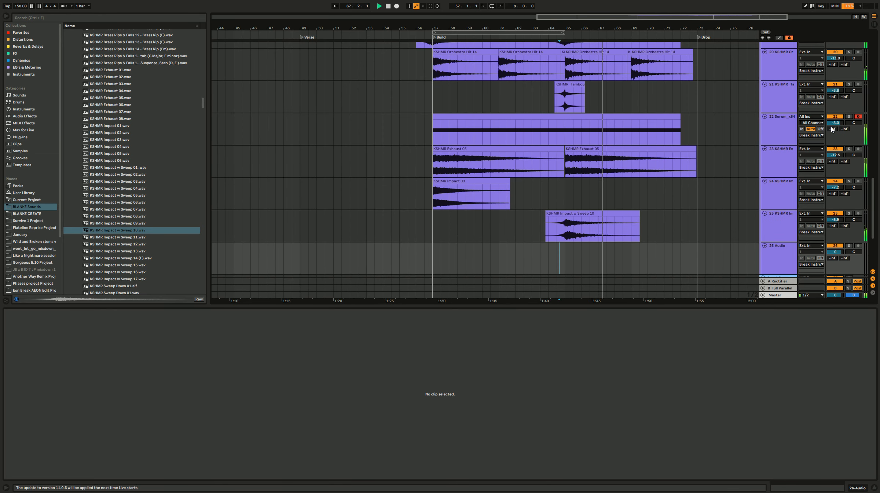
Step: Solo the Serum riser track and examine its effects chain in Serum during playback, comparing the sound with the chorus bypassed
click(849, 116)
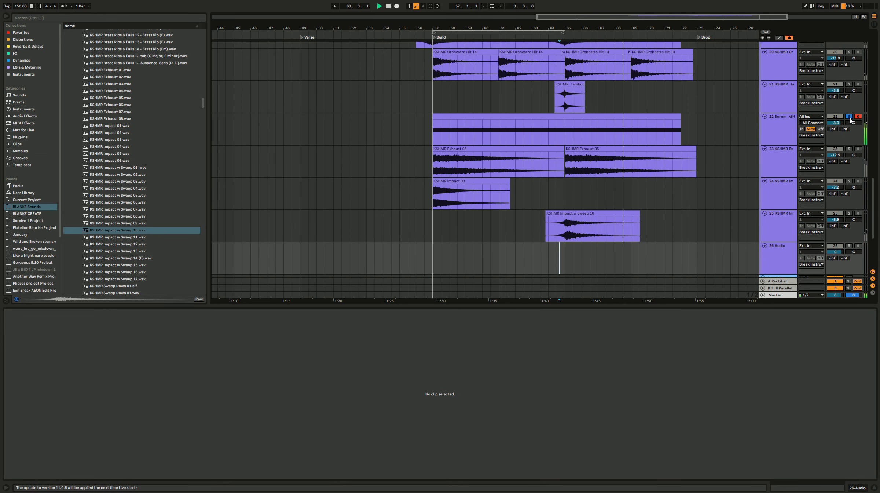
click(783, 126)
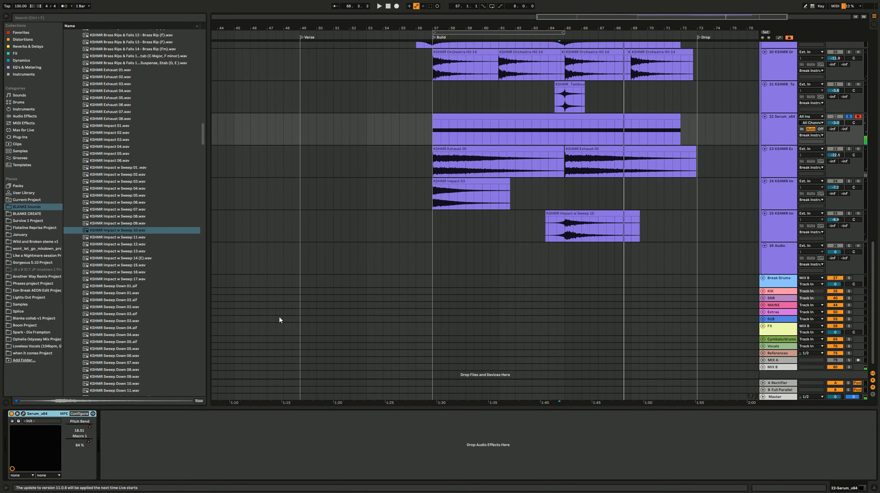
click(24, 414)
key(space)
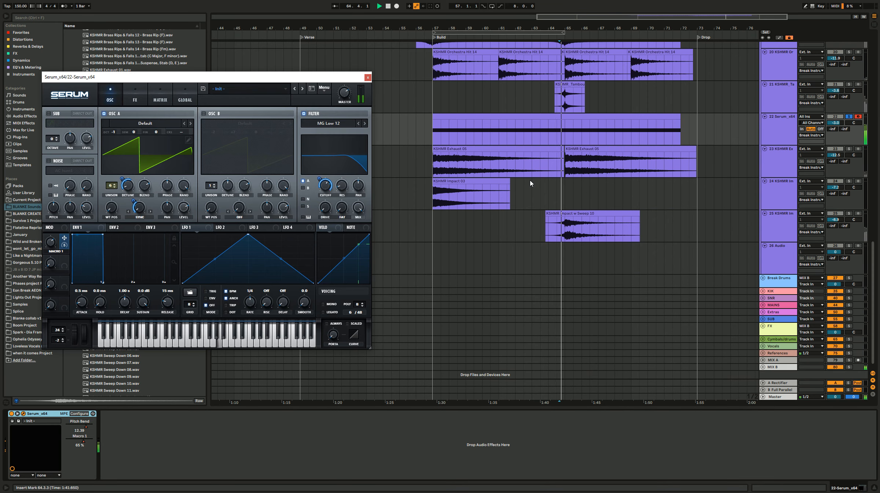
click(135, 99)
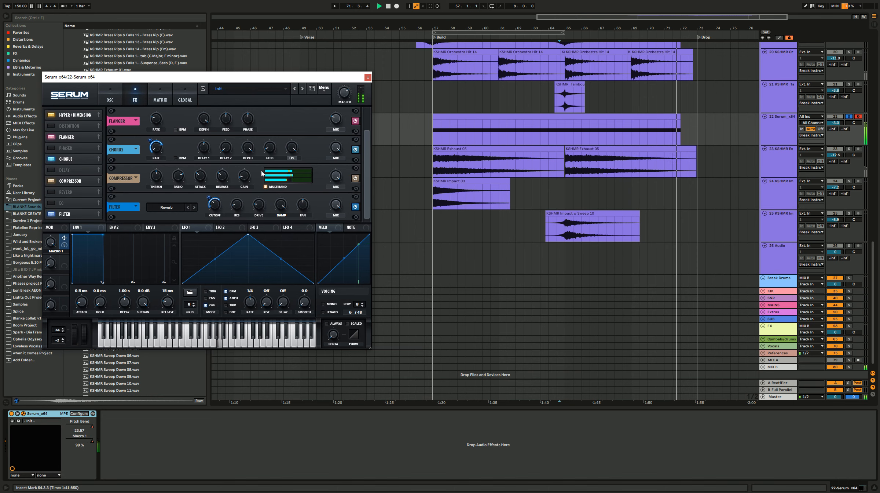
key(space)
key(space)
click(357, 151)
click(355, 150)
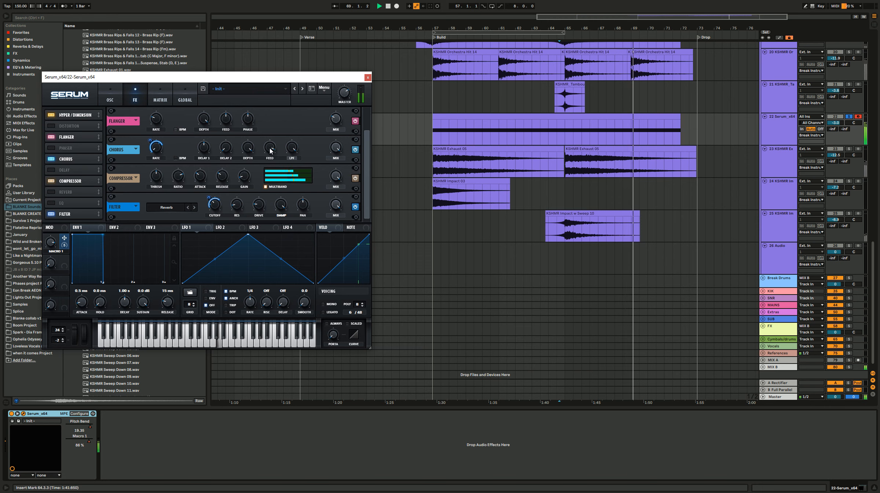
key(space)
key(space)
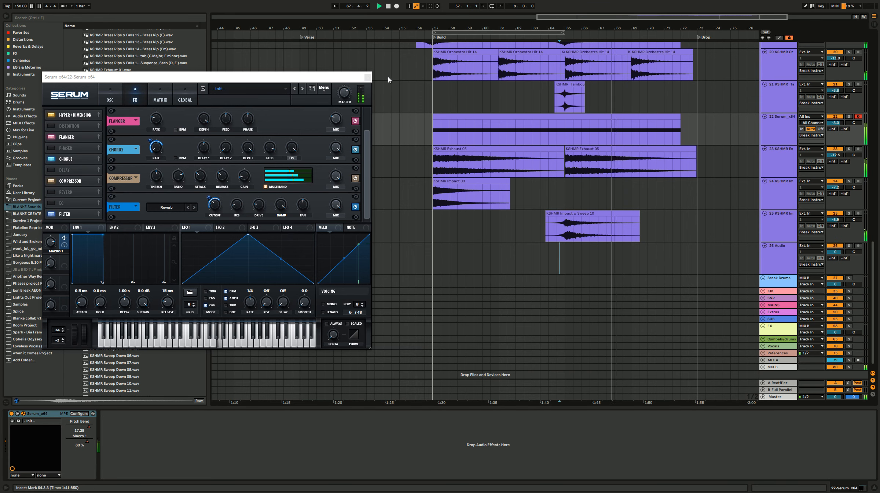
click(367, 77)
Step: Group the Serum device into an Instrument Rack, save it as the preset Blanke Riser 1, and check it in solo
click(848, 116)
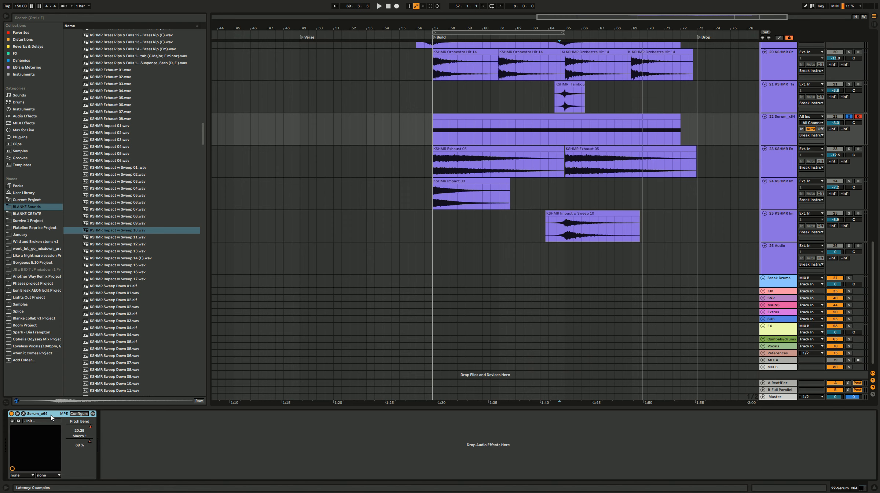
key(ctrl+g)
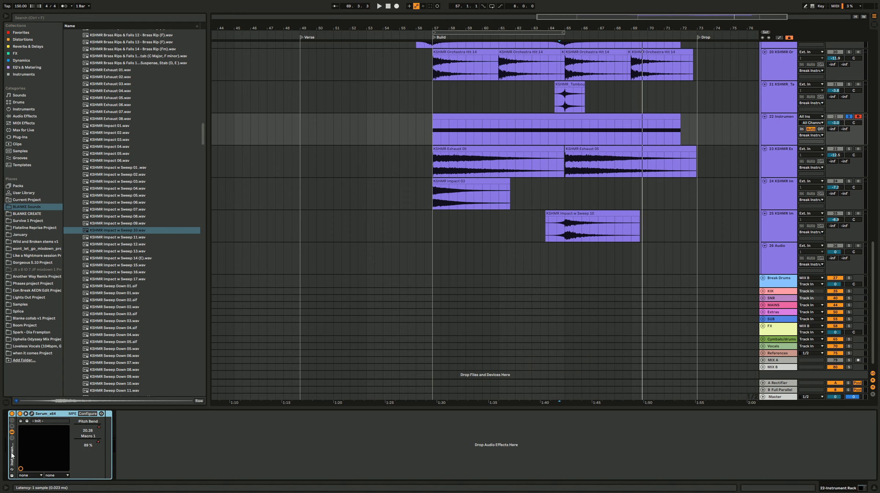
click(12, 476)
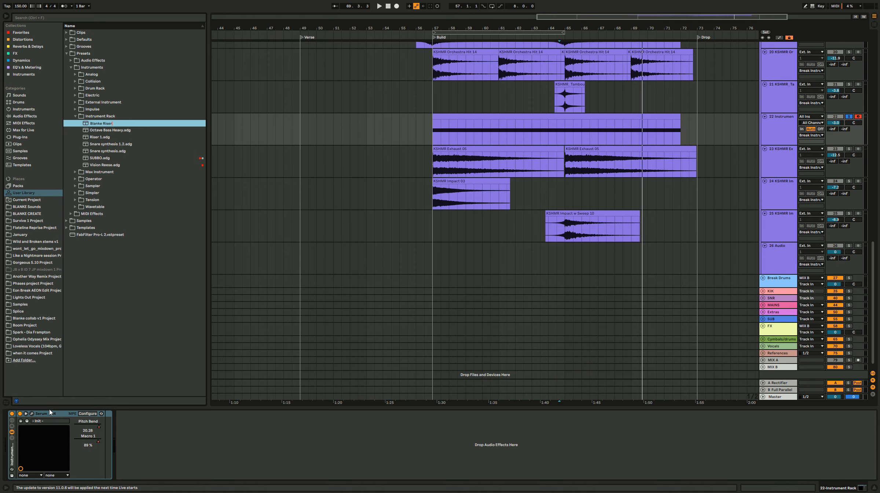
key(Return)
key(space)
key(space)
key(space)
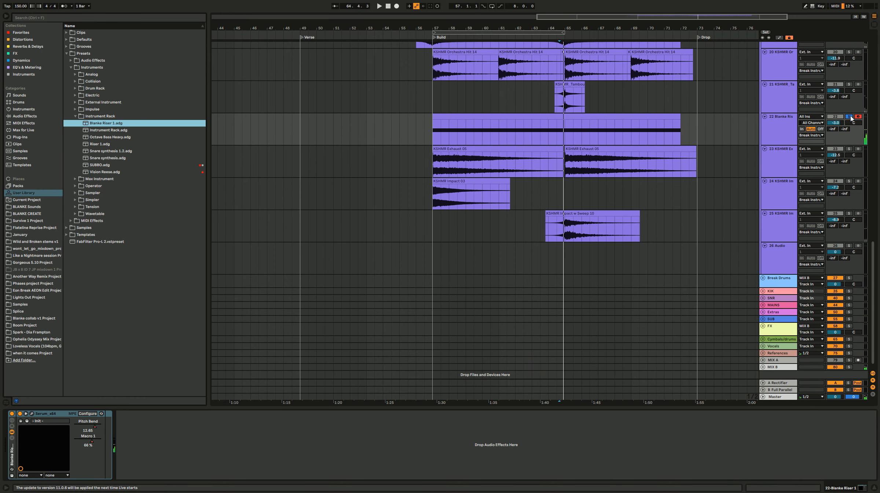
click(851, 117)
Step: Move the Blanke Riser track above the KSHMR Orchestral Crash Transition track
click(424, 192)
scroll(509, 220, right, 5)
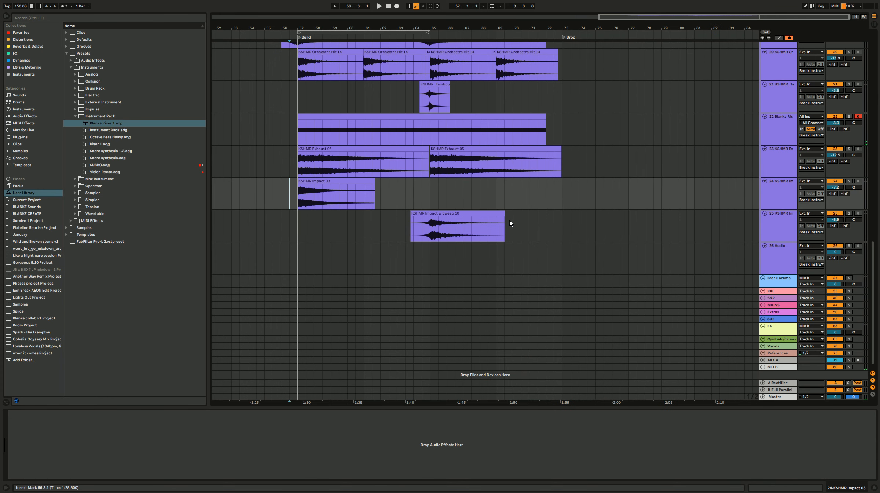
scroll(287, 193, up, 1)
scroll(492, 186, up, 2)
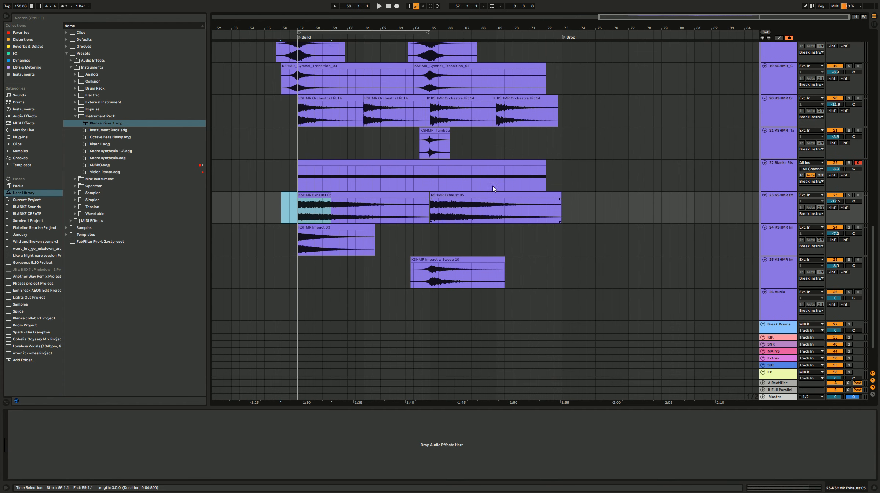
click(776, 197)
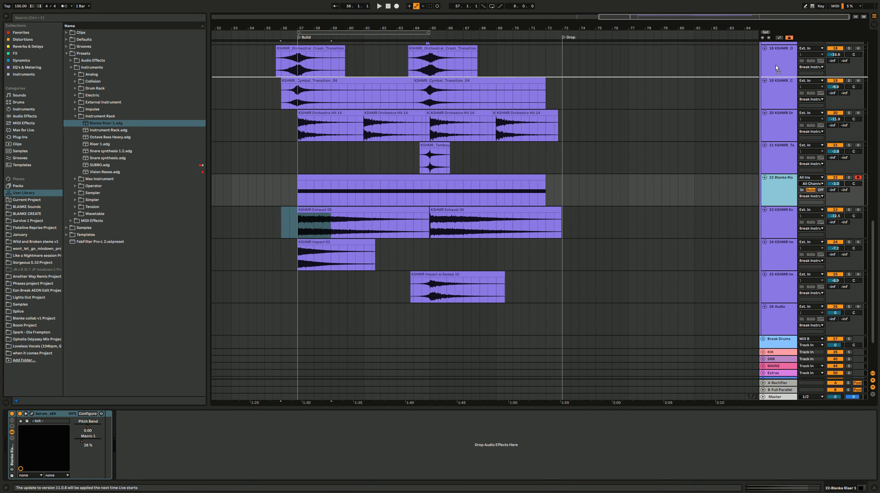
scroll(778, 55, up, 1)
drag(779, 44, 774, 84)
Step: Group the tracks from the orchestral crash transition through the impact sweep, then solo the group and play it from bar 56
drag(253, 146, 611, 347)
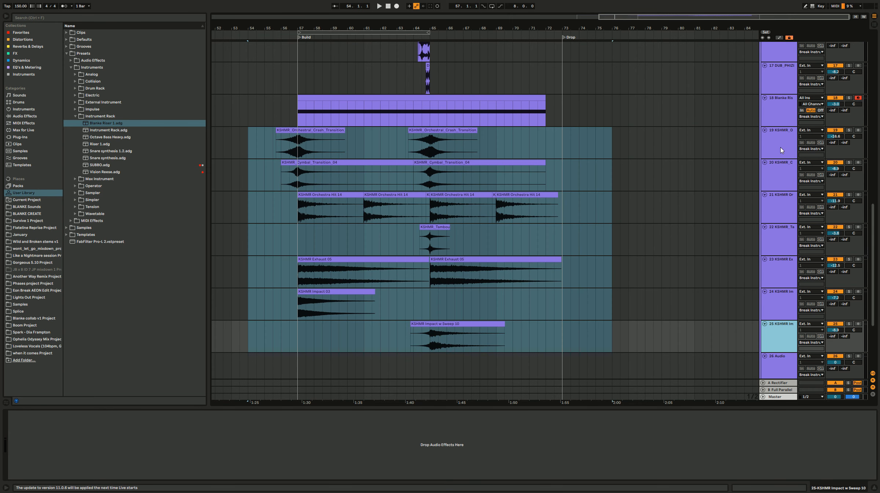
shift+click(779, 145)
key(ctrl+g)
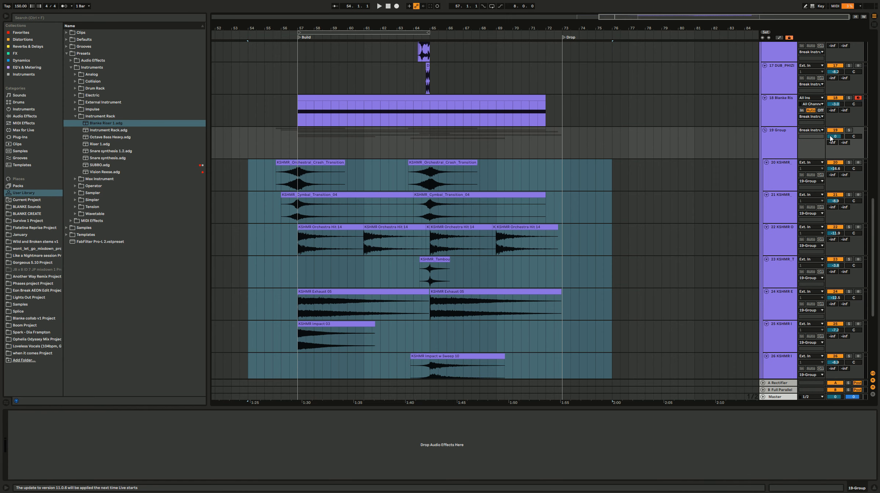
click(289, 143)
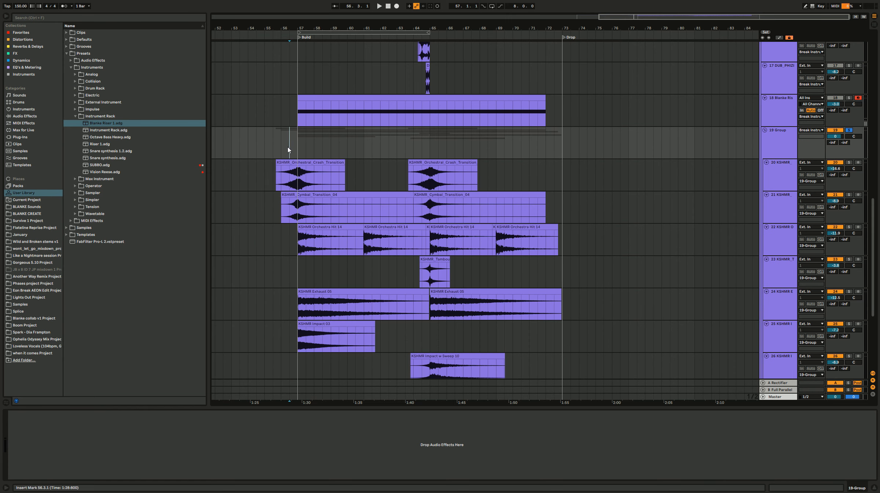
scroll(357, 249, down, 3)
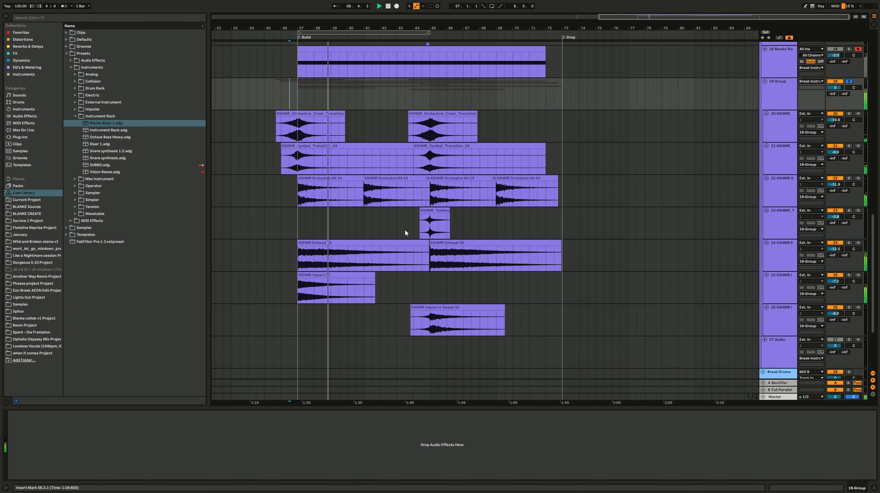
scroll(346, 267, up, 2)
scroll(345, 265, up, 5)
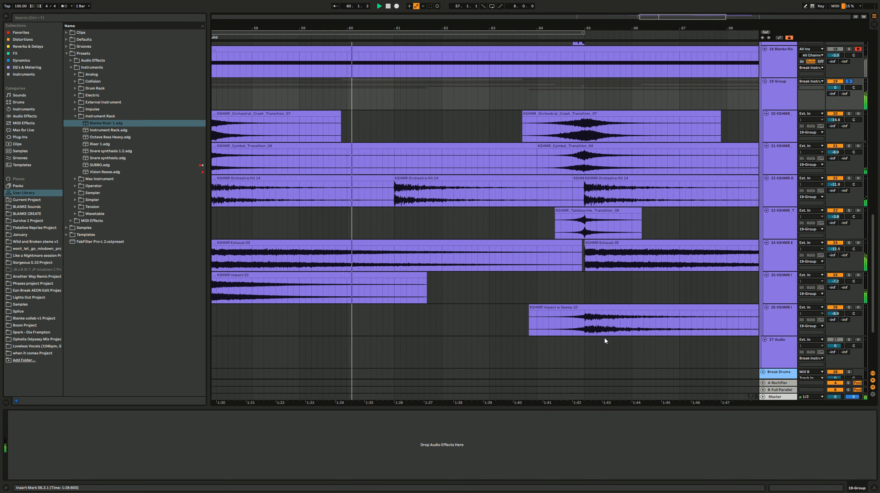
Step: Insert two new audio tracks inside the group below the KSHMR Impact w Sweep 10 track and stop playback
drag(680, 325, 621, 322)
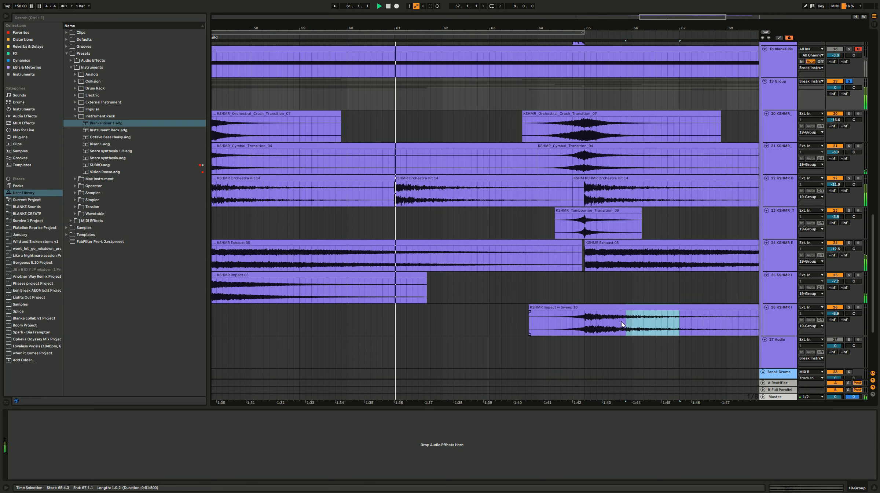
click(656, 319)
scroll(488, 256, down, 3)
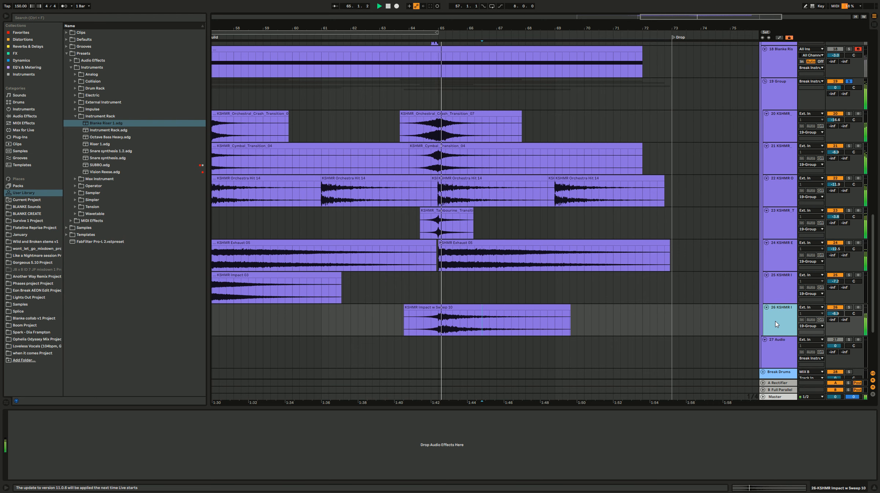
key(ctrl+t)
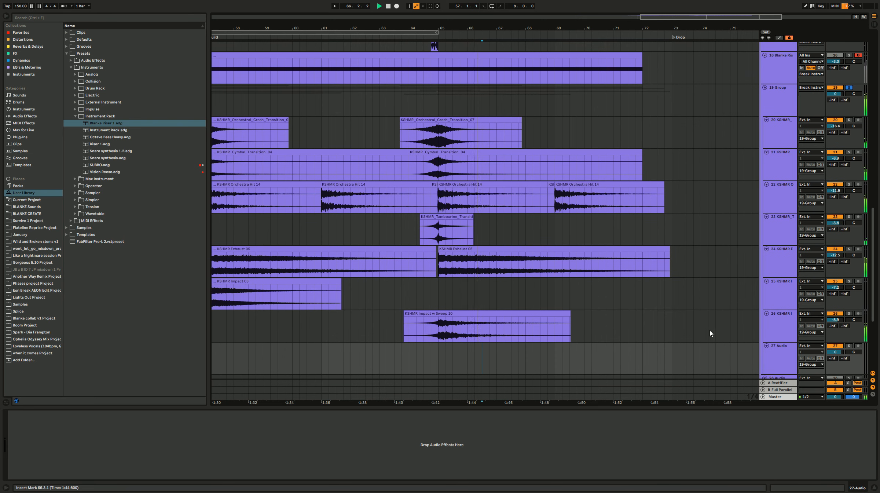
key(ctrl+t)
click(540, 332)
key(space)
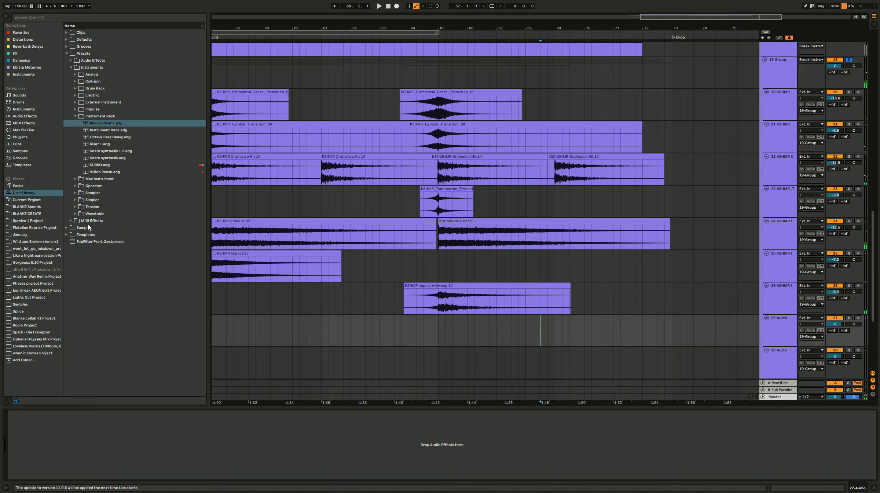
Step: Find KSHMR Short Sweep 10.wav in the 2. UP folder of BLANKE Sounds and place it on track 27 from bar 64 to 65
click(36, 207)
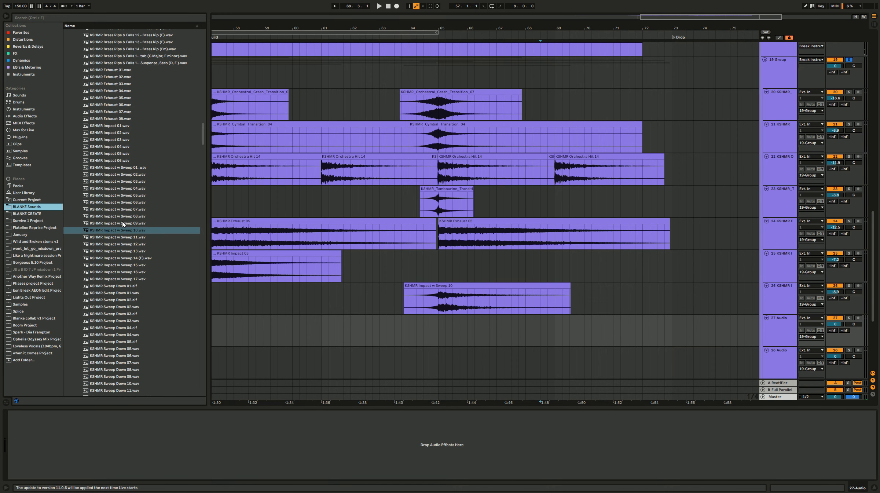
scroll(121, 223, up, 15)
scroll(113, 157, up, 20)
scroll(114, 157, up, 4)
click(98, 118)
click(98, 123)
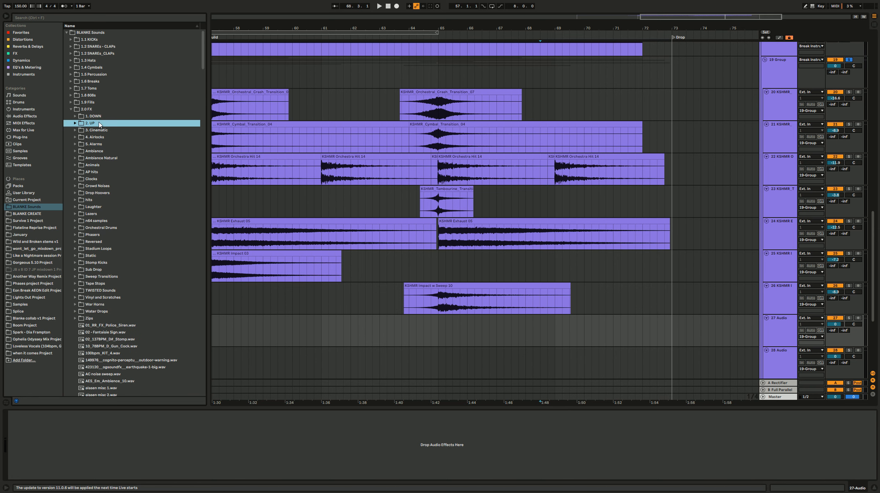
click(136, 151)
drag(201, 42, 203, 132)
click(156, 201)
scroll(141, 295, up, 3)
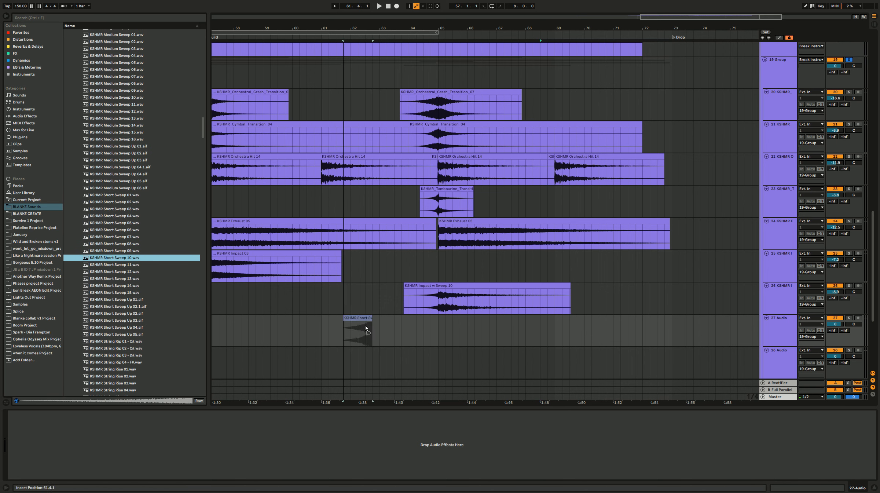
drag(406, 323, 408, 323)
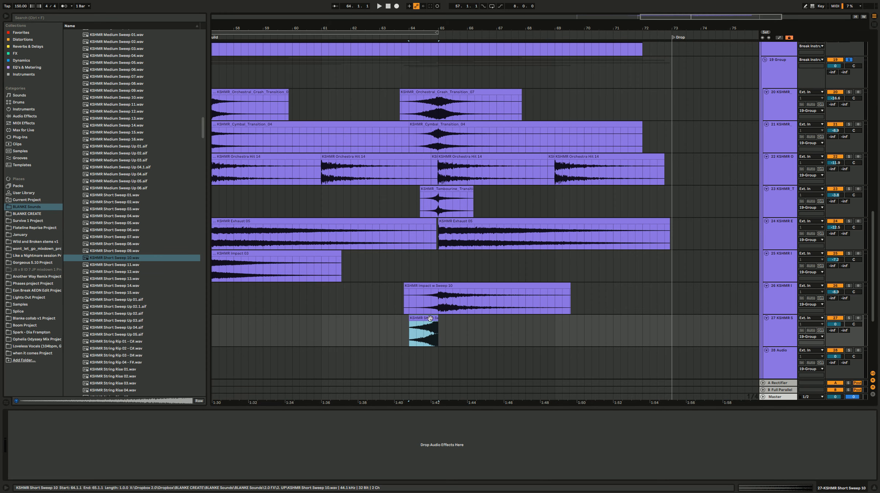
Step: Change the warp mode of the KSHMR Short Sweep 10 clip and set the insertion point on track 28 at 64.3.1
drag(235, 407, 236, 306)
click(89, 336)
click(89, 363)
scroll(420, 203, down, 2)
click(424, 205)
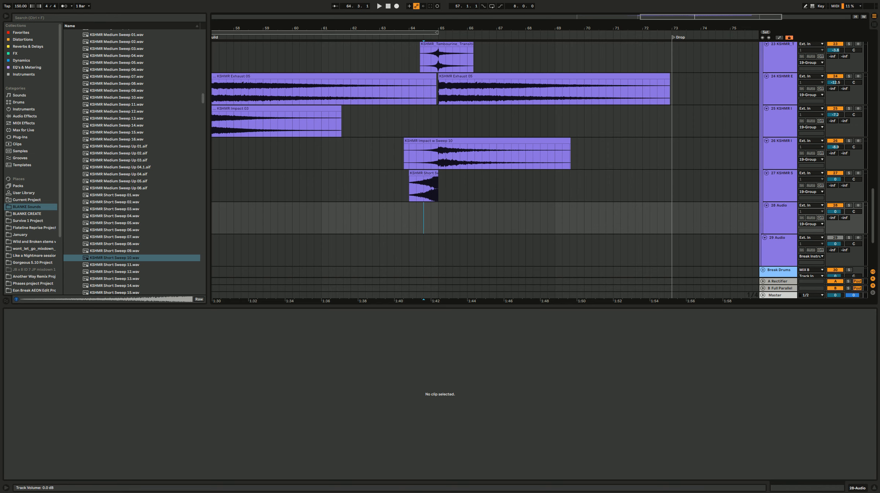
Step: Lower track 27's volume to -15.4 dB and play the short sweep back
drag(836, 179, 836, 185)
key(space)
key(space)
key(space)
Step: Audition KSHMR Medium Sweep 13.wav and the PMMDV3_Riser 05, 06 and 07 140BPM samples in BLANKE Sounds
click(115, 120)
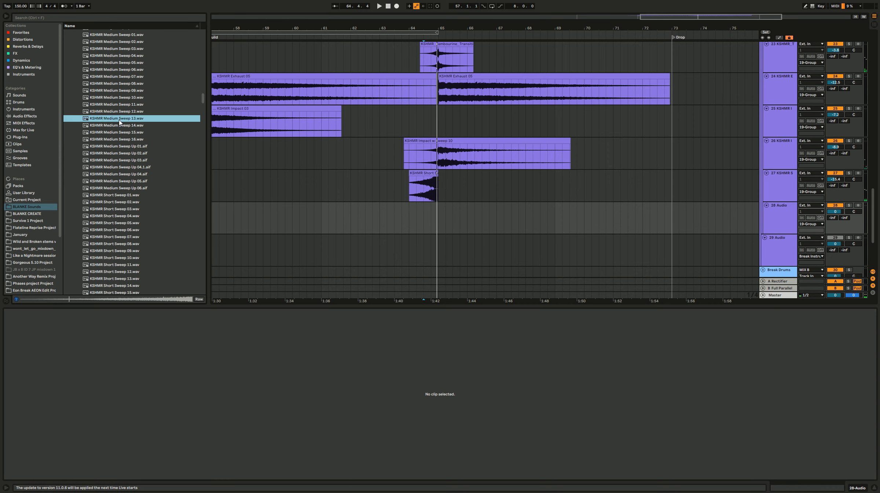
scroll(356, 224, left, 3)
scroll(551, 236, up, 3)
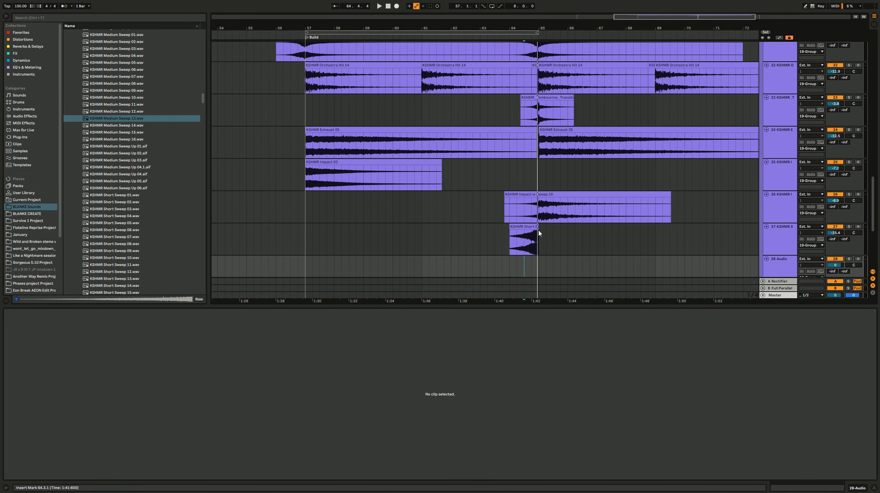
scroll(480, 256, down, 3)
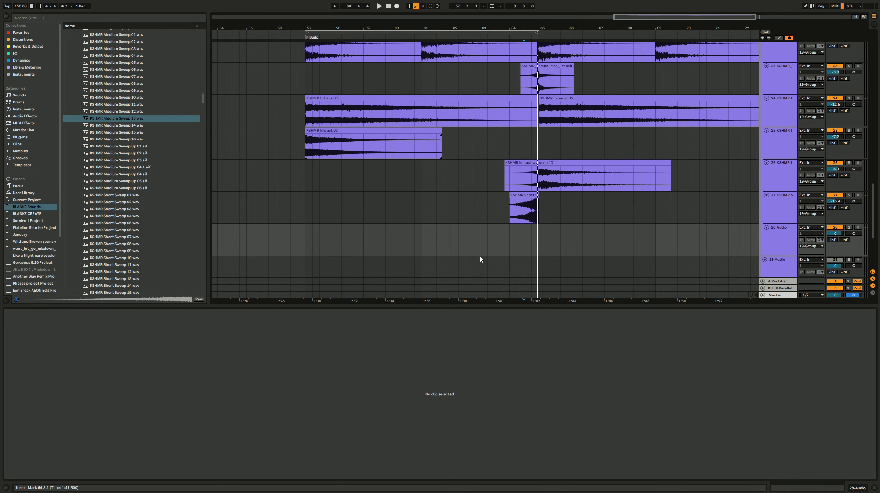
scroll(486, 229, right, 3)
scroll(487, 230, down, 2)
scroll(148, 238, down, 10)
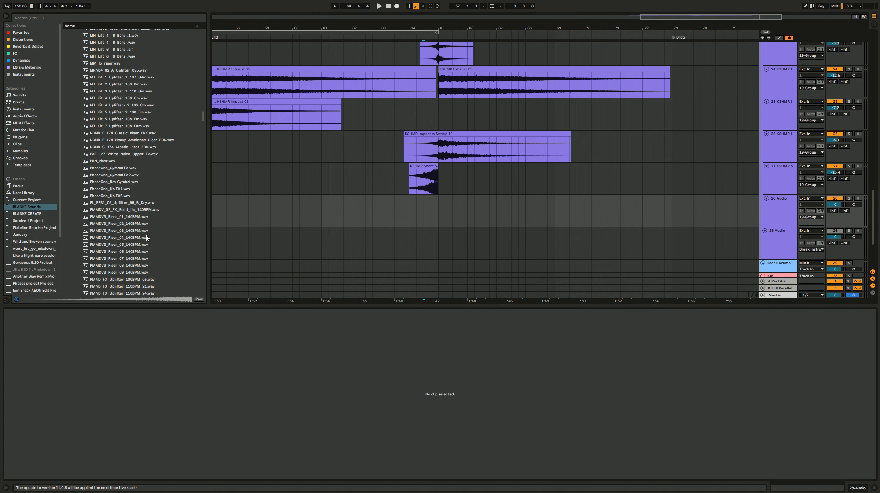
click(155, 246)
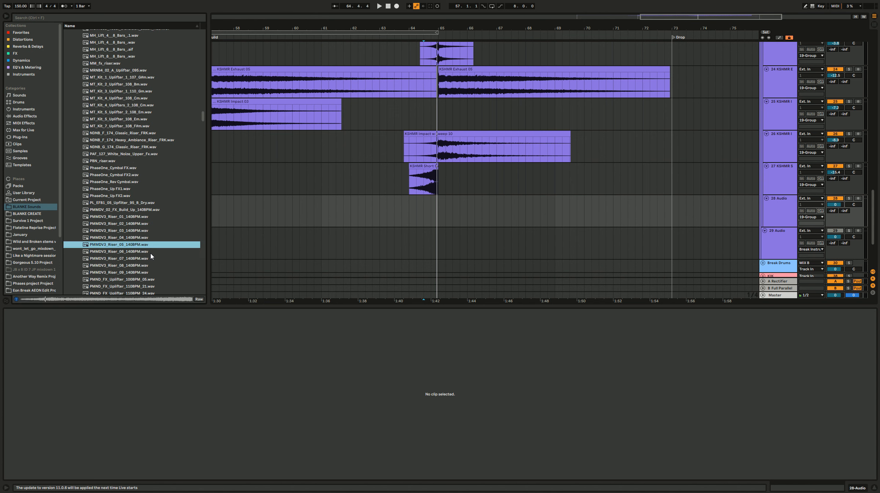
click(150, 253)
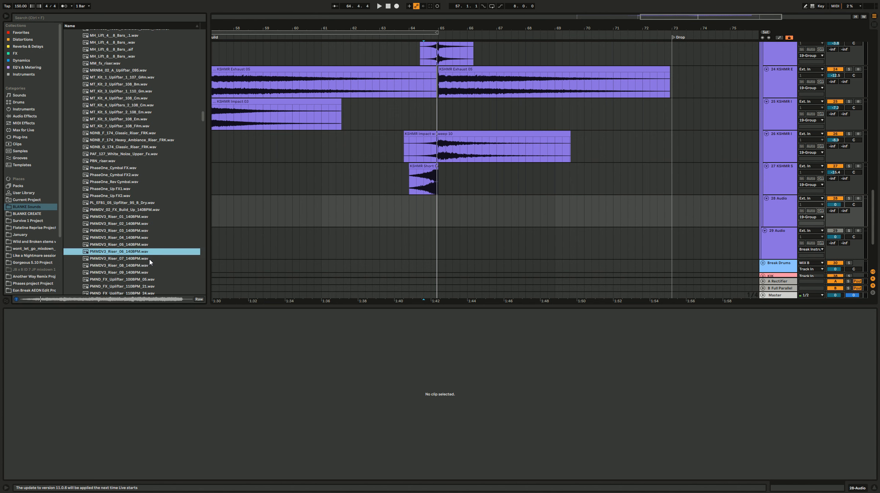
click(149, 259)
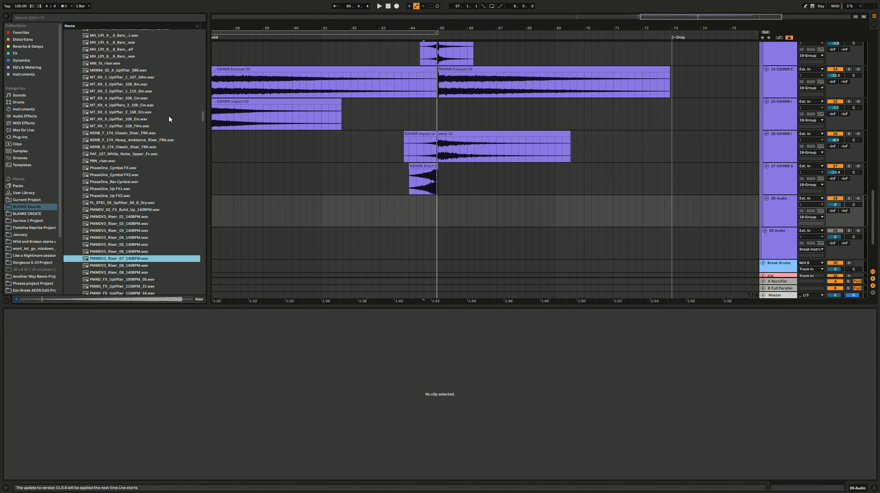
Step: Place PMMDV3_Riser_07_140BPM.wav on track 28 starting at bar 65
scroll(144, 198, up, 7)
scroll(142, 186, up, 7)
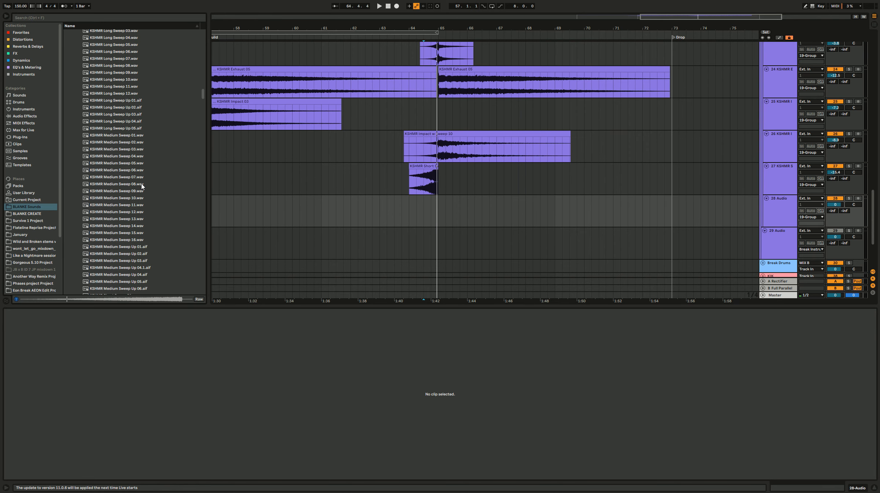
scroll(141, 187, down, 20)
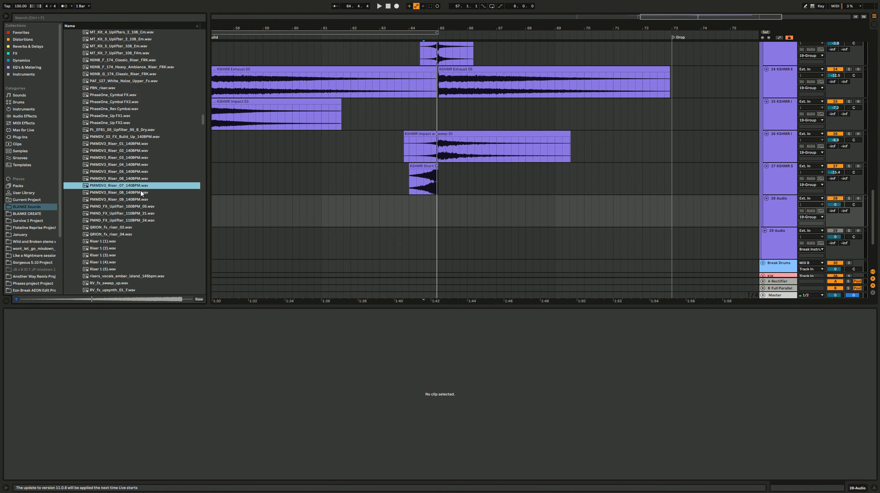
drag(133, 186, 449, 207)
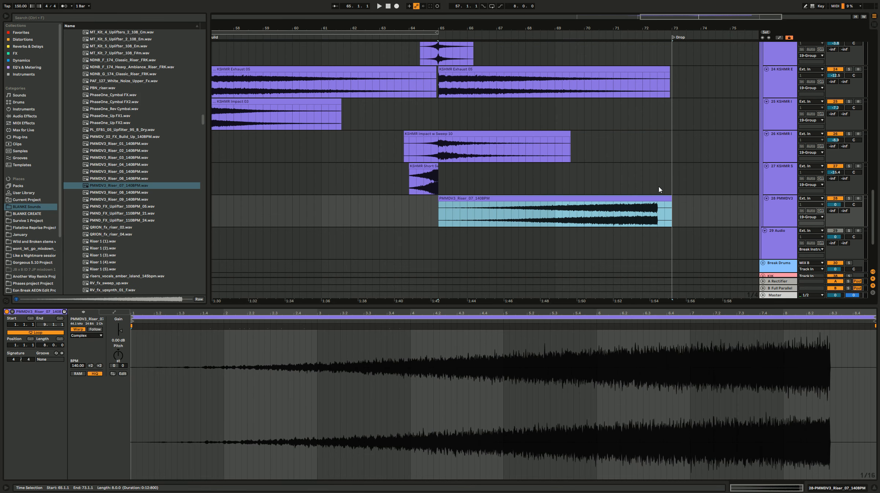
Step: Set the PMMDV3 riser clip's tempo to 131 BPM with warping on and looping off, and delete its part after bar 72
scroll(671, 198, down, 2)
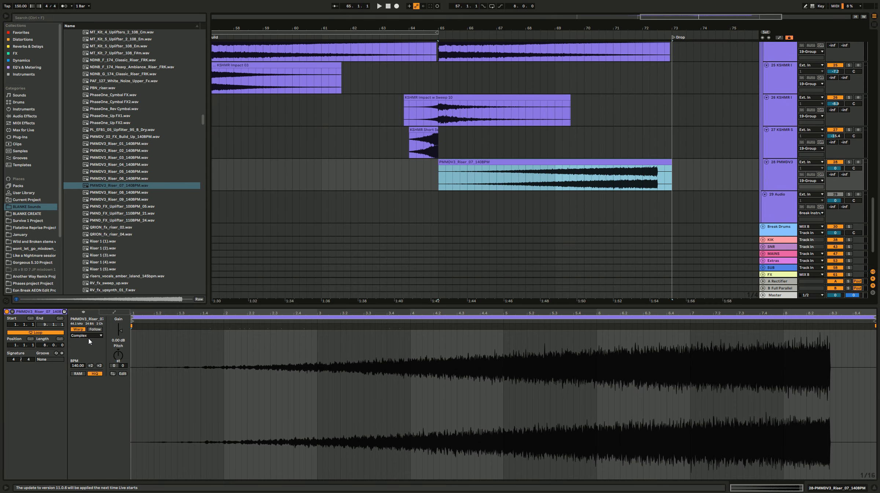
double_click(83, 329)
drag(78, 365, 78, 373)
key(Up)
key(Up)
drag(707, 179, 643, 181)
key(Delete)
click(569, 185)
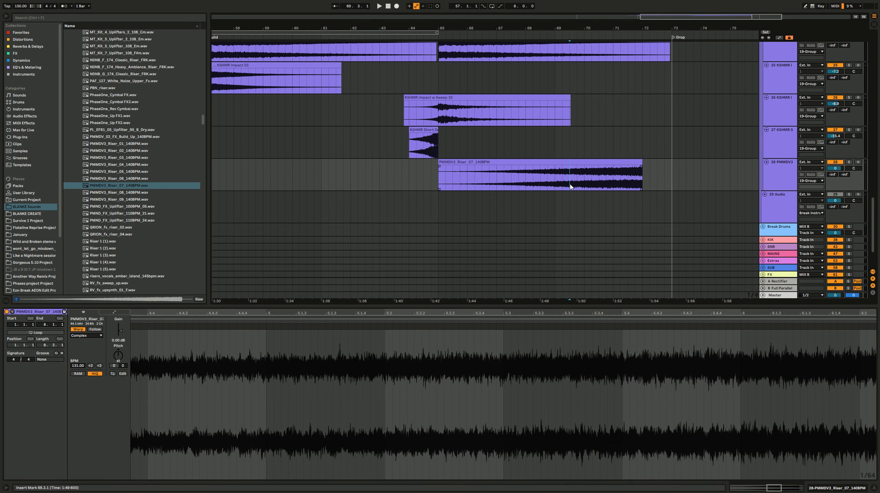
Step: Set the PMMDV3 riser clip's warp mode to Re-Pitch and listen to it with track 28 temporarily soloed
click(849, 162)
click(86, 336)
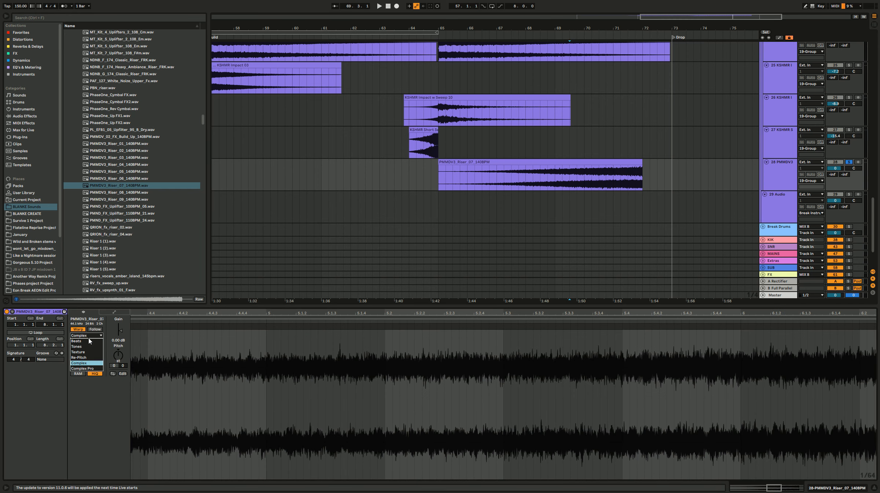
click(88, 357)
click(591, 172)
key(space)
Step: Lower track 28's volume to -8.4 dB and play the riser together with the other tracks
key(space)
click(849, 162)
drag(836, 168, 835, 182)
key(space)
click(849, 162)
click(849, 162)
click(430, 180)
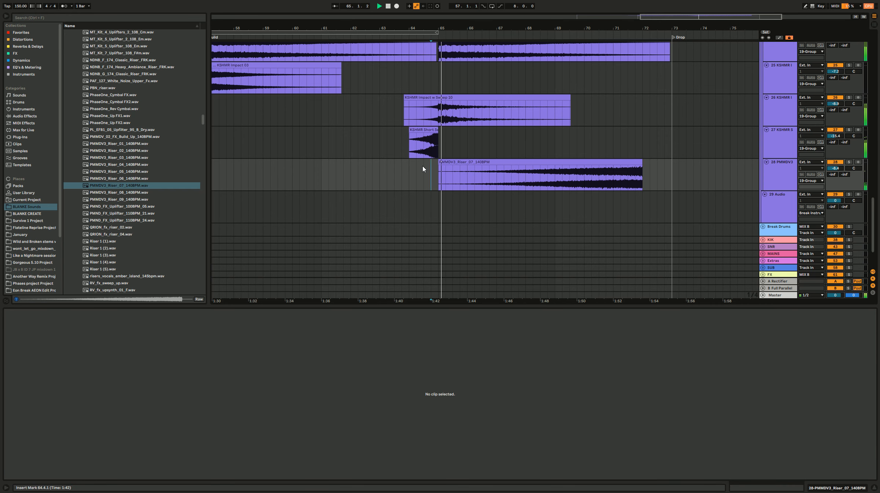
scroll(423, 164, down, 2)
scroll(425, 167, down, 2)
click(438, 179)
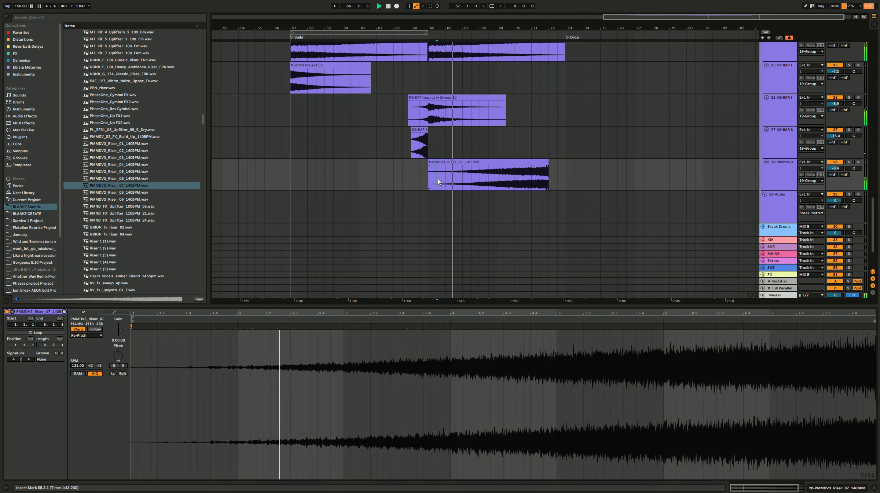
Step: Insert a new audio track below the PMMDV3 riser track and audition sakuraburst risers (5).wav
scroll(438, 179, down, 2)
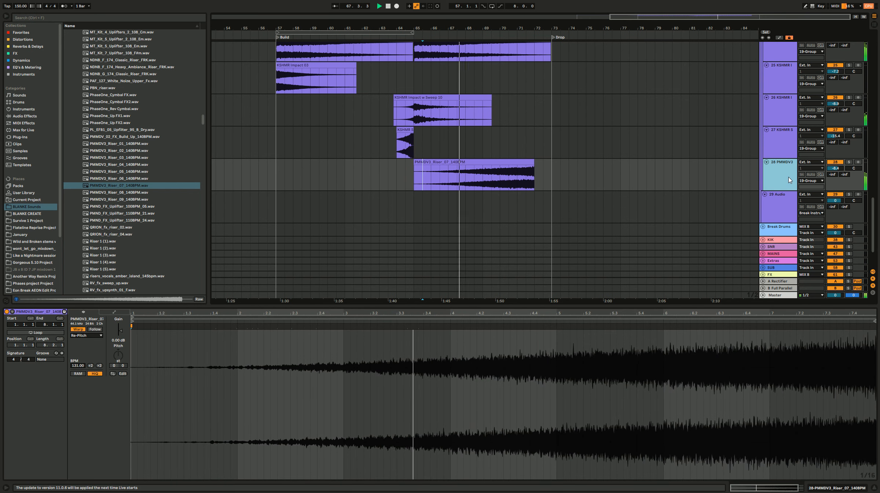
key(ctrl+t)
scroll(146, 227, down, 6)
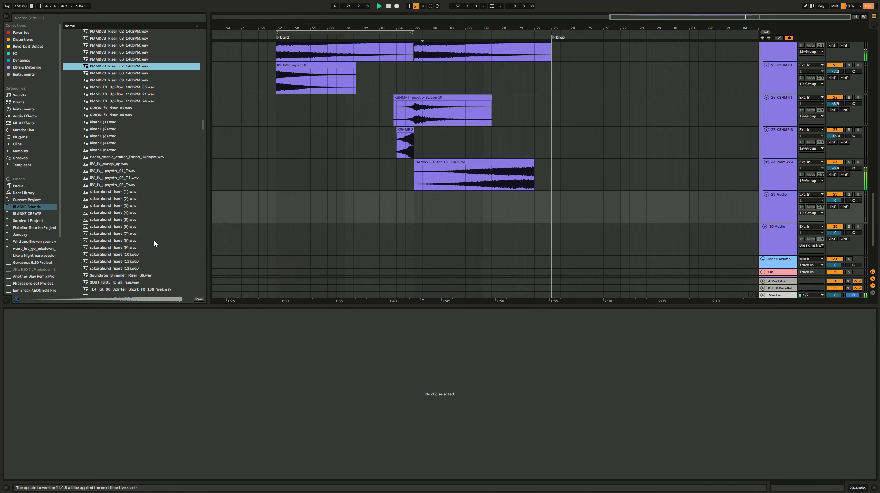
click(135, 220)
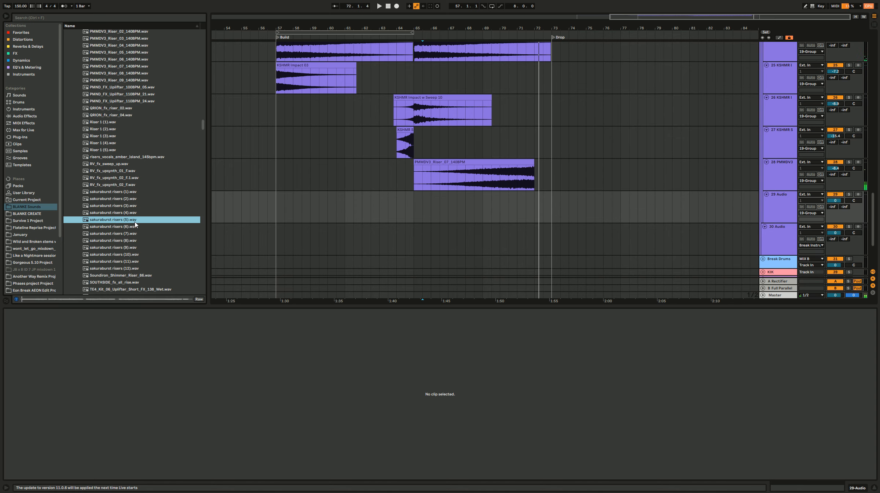
Step: Add a Utility effect from Favorites to the Blanke Riser 1 track
scroll(543, 209, up, 10)
click(526, 161)
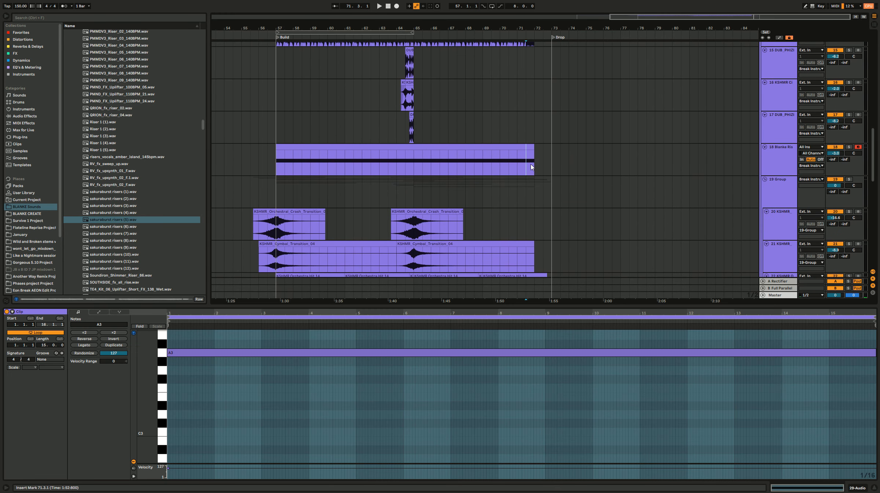
click(769, 158)
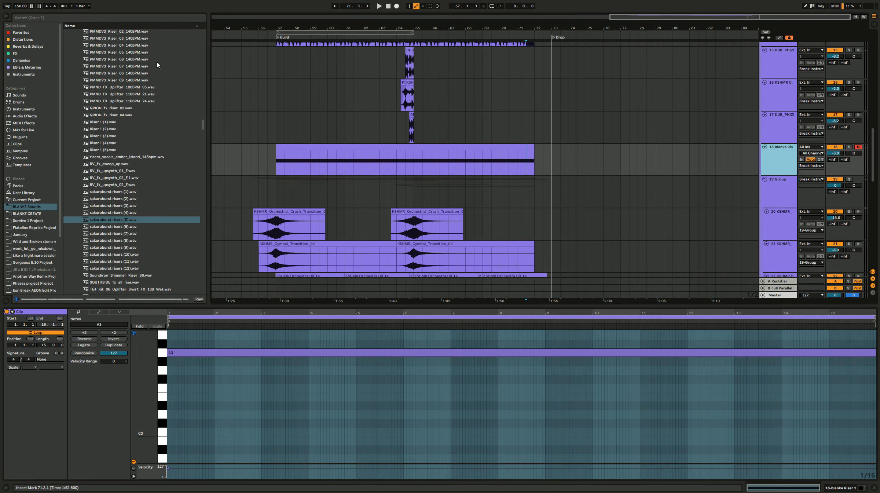
click(45, 31)
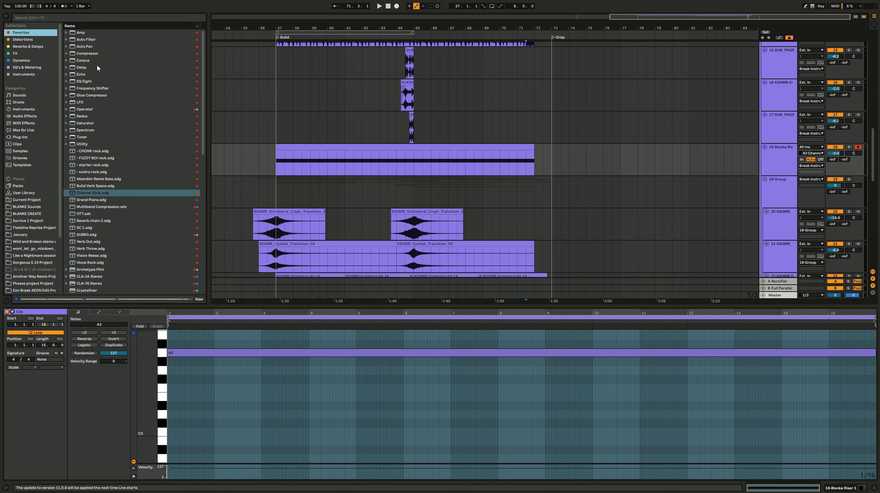
click(533, 159)
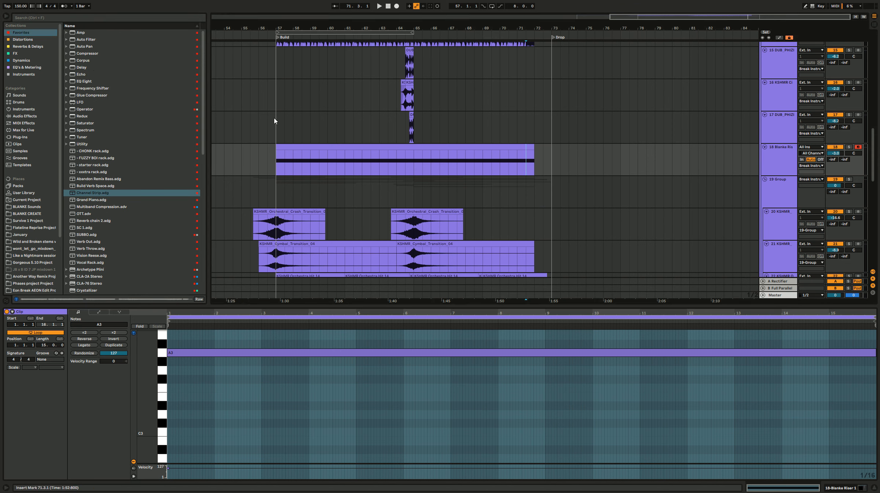
double_click(83, 144)
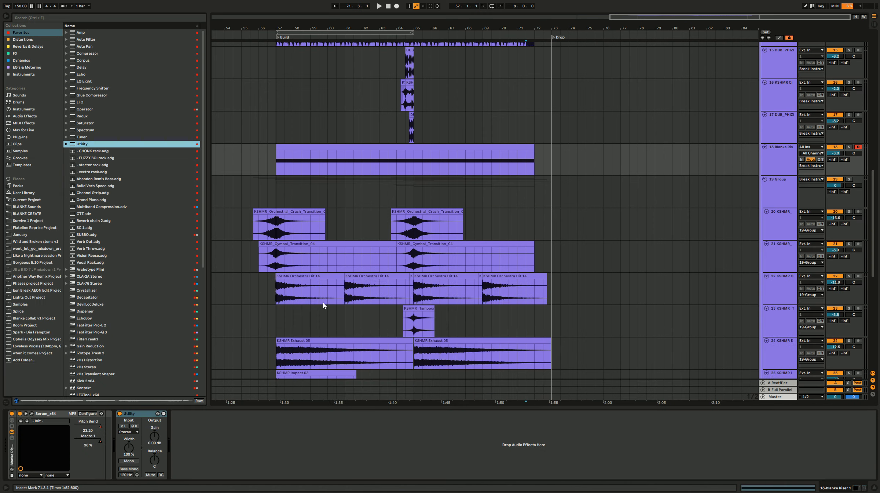
Step: Automate the Utility's Mute to switch on from bar 72 to 73 and check the Blanke Riser 1 track in solo
click(151, 477)
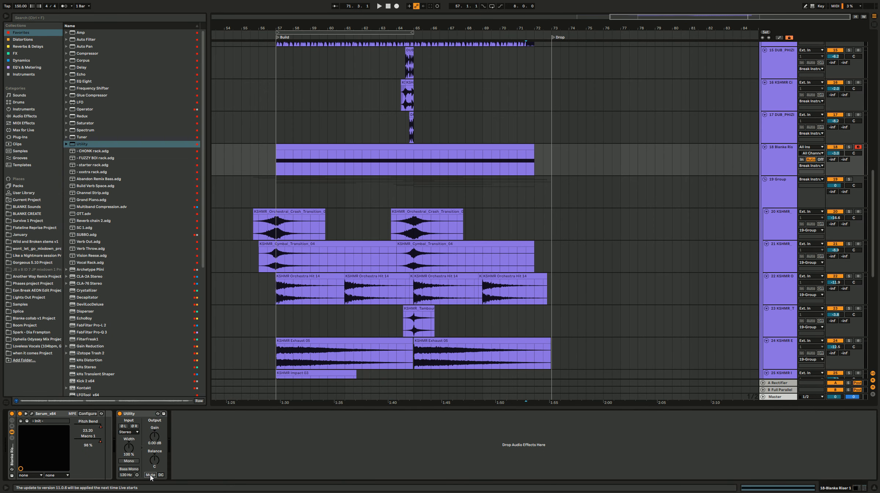
key(a)
click(541, 158)
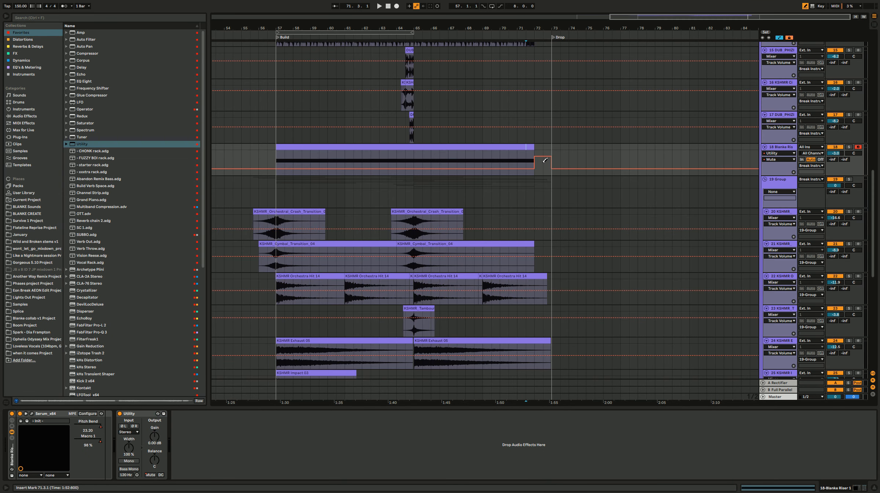
key(a)
click(850, 146)
key(space)
click(850, 147)
Step: Check the group's effect tracks and play the silent gap before the drop from 71.3.1
scroll(566, 230, down, 8)
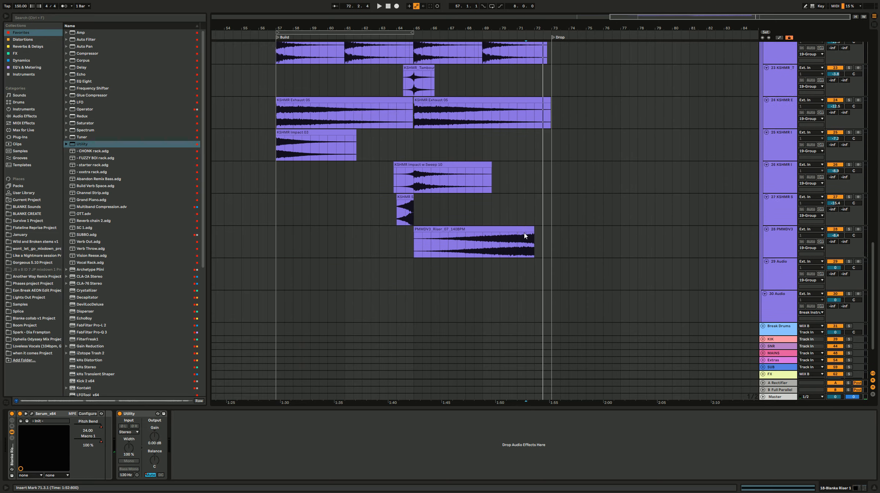
scroll(530, 238, up, 7)
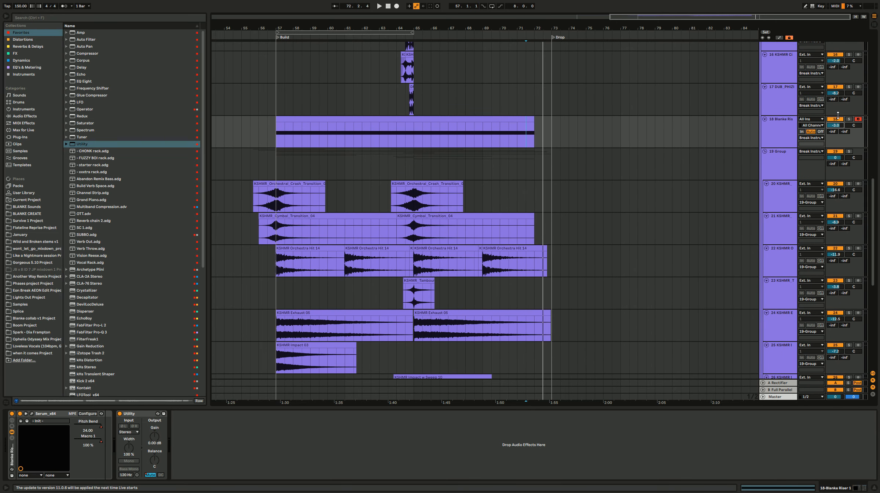
click(839, 114)
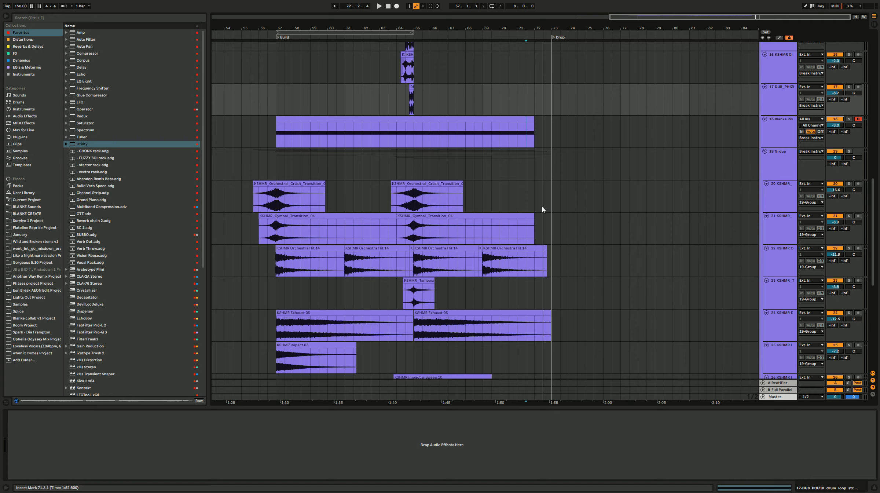
scroll(543, 209, down, 10)
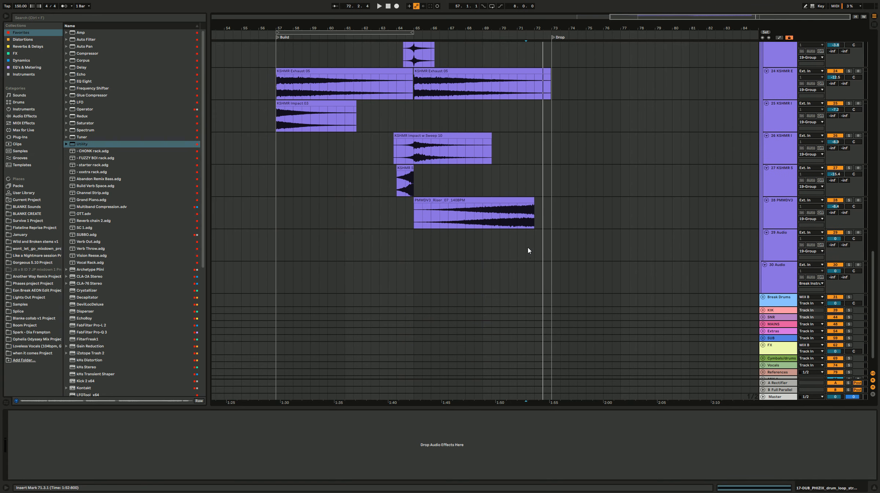
click(528, 249)
key(space)
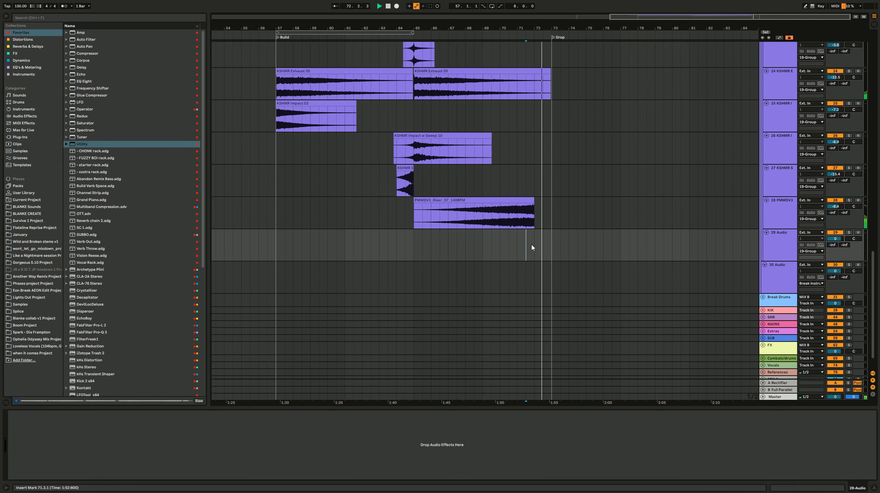
scroll(531, 248, up, 5)
scroll(579, 249, down, 5)
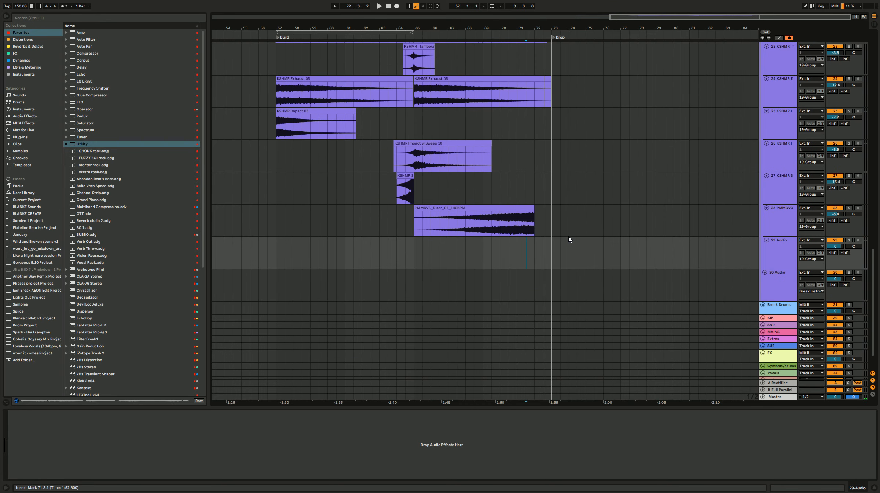
Step: Audition the sakuraburst risers samples (1) through (10) from the BLANKE Sounds folder
click(491, 250)
click(25, 207)
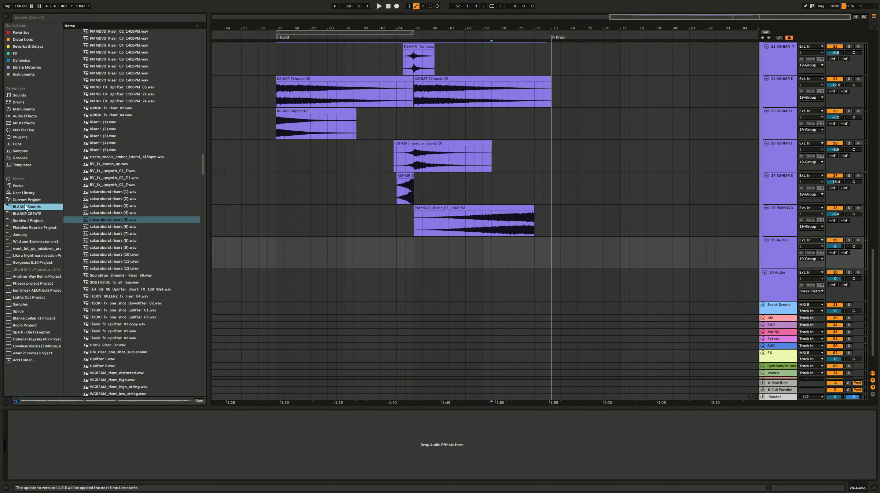
click(114, 193)
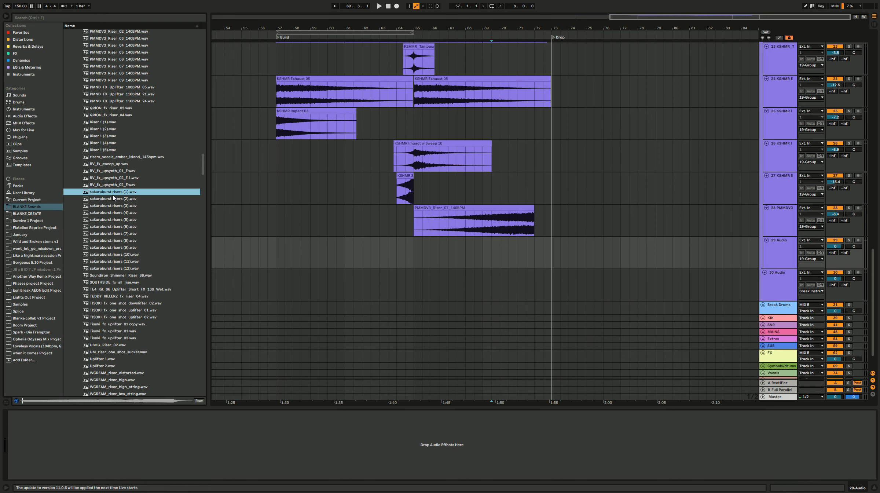
click(113, 199)
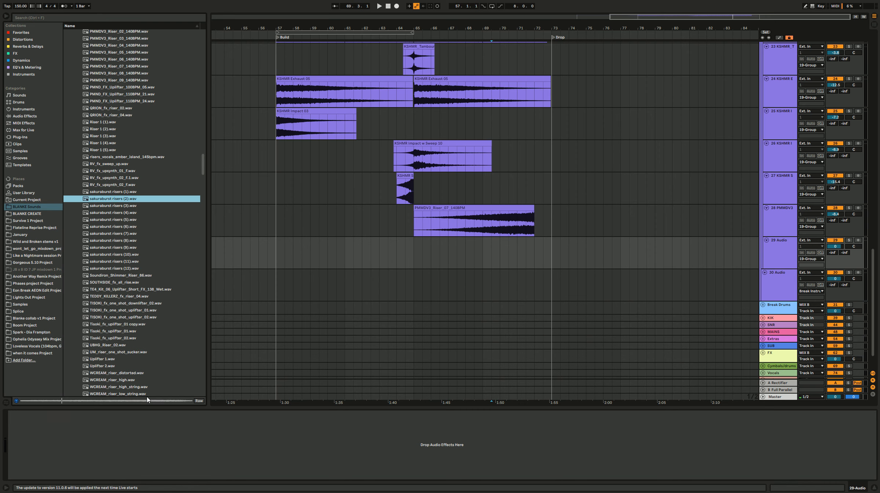
key(Down)
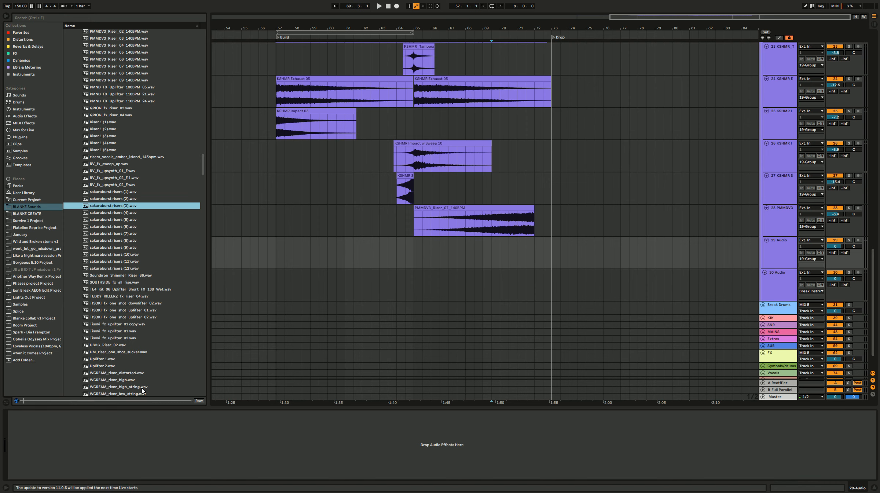
key(Down)
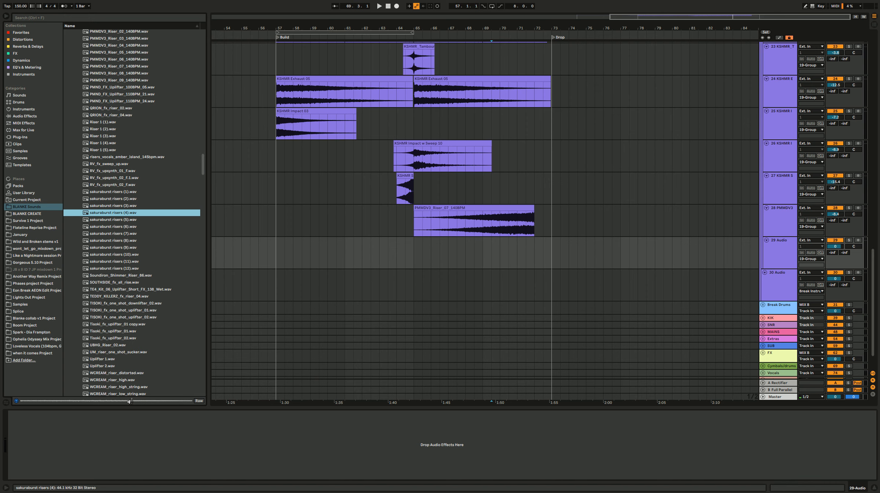
key(Down)
key(Down)
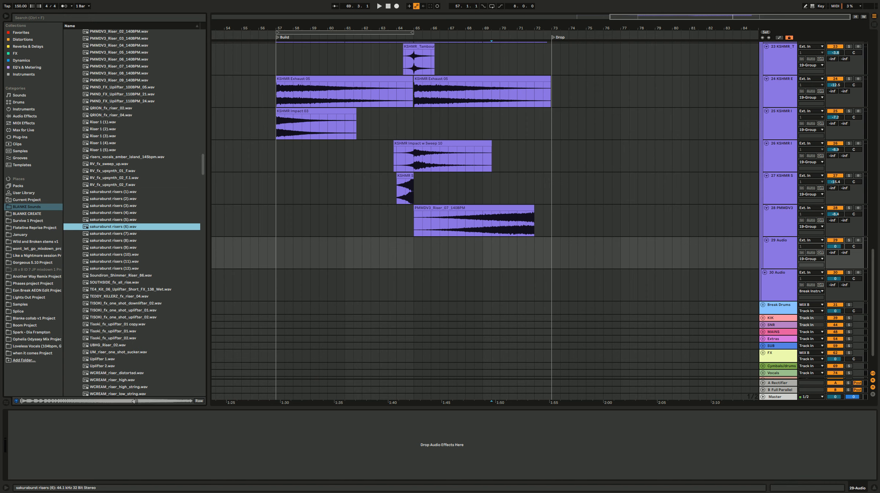
key(Down)
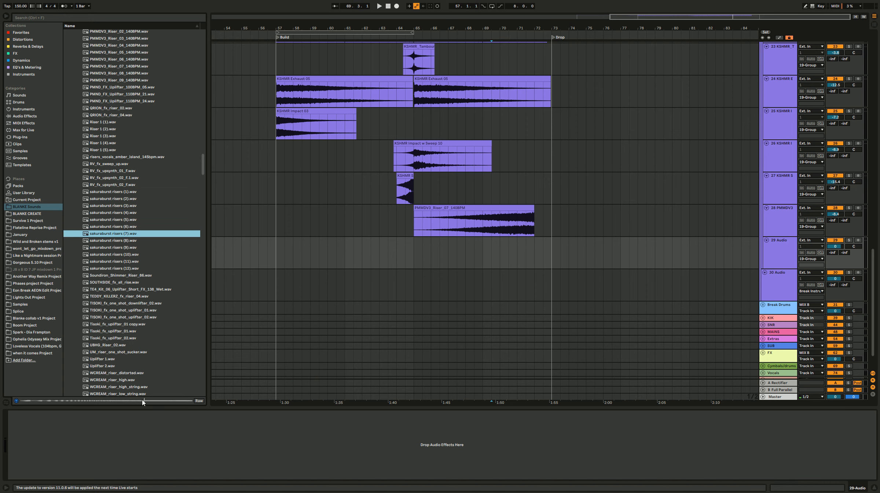
key(Down)
key(Down)
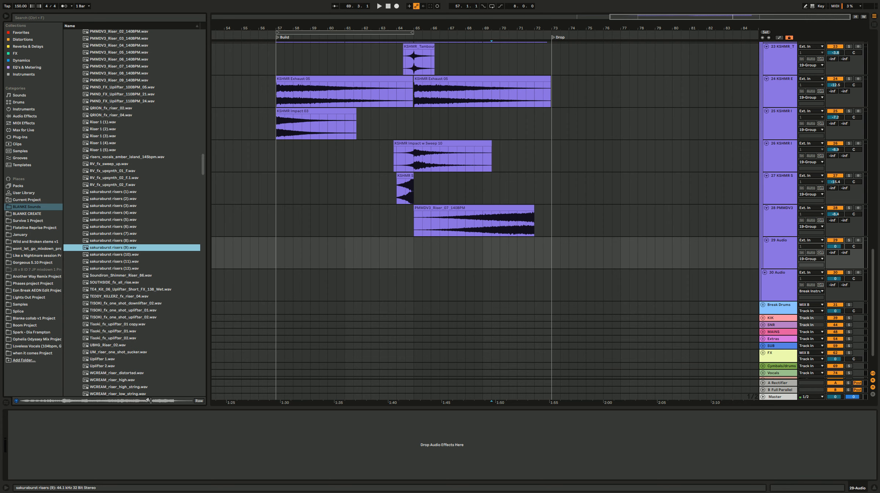
key(Down)
click(136, 201)
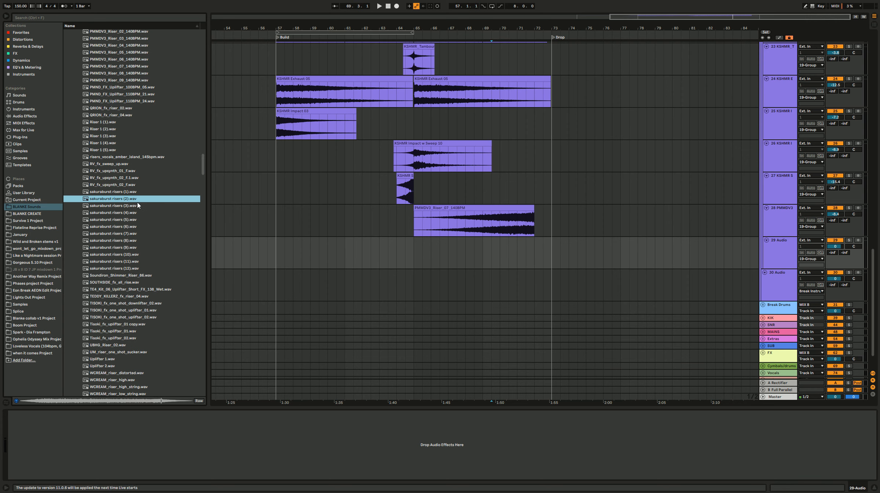
click(129, 206)
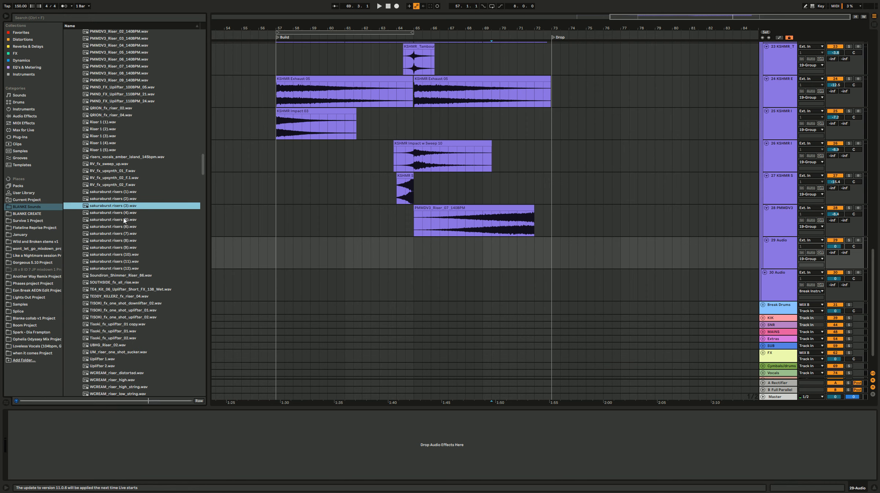
Step: Place sakuraburst risers (2).wav at bar 65 on the empty audio track below the PMMDV3 riser and set its clip BPM to 135.98
click(129, 192)
drag(129, 198, 417, 254)
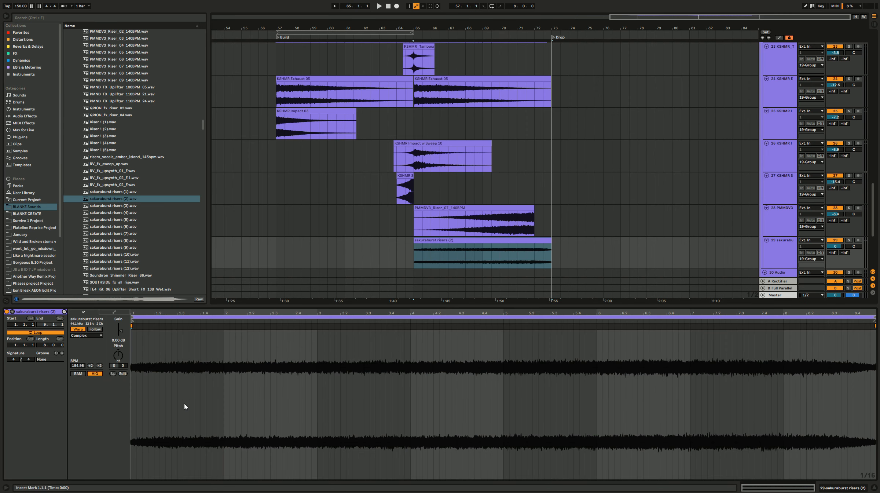
drag(78, 365, 78, 380)
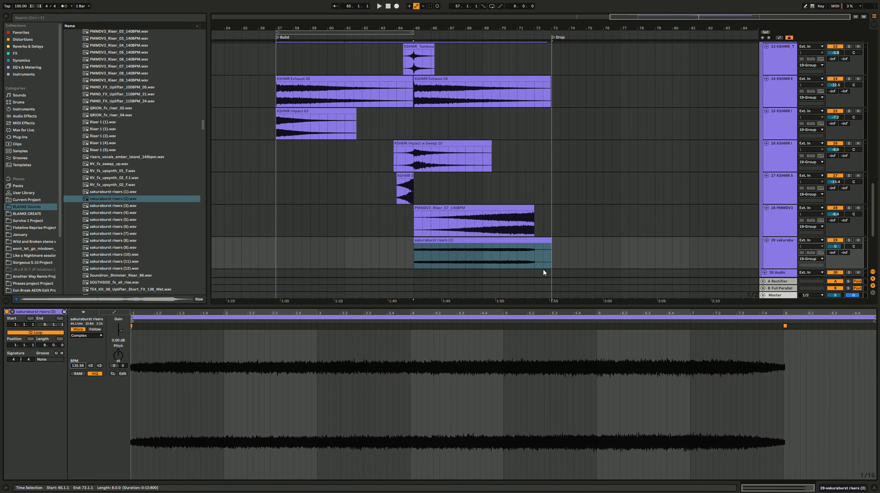
Step: Play the sakuraburst riser in solo and remove the part of its clip after bar 72
click(518, 259)
click(849, 241)
key(space)
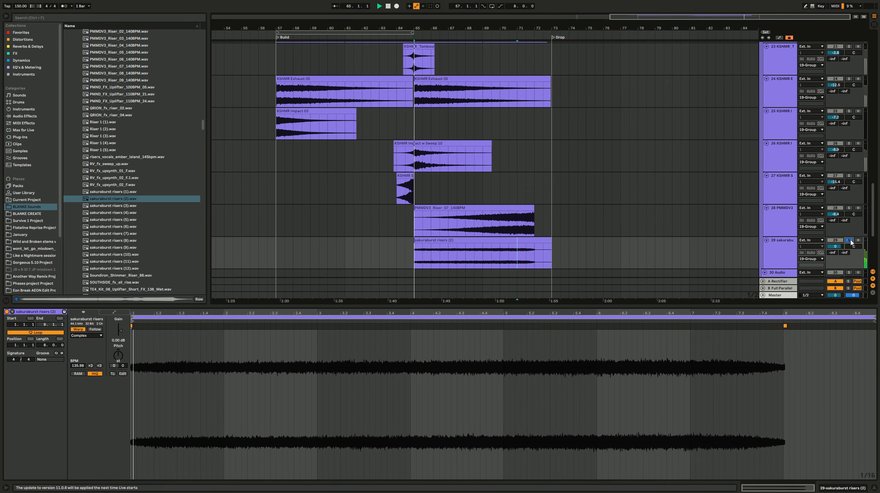
click(521, 261)
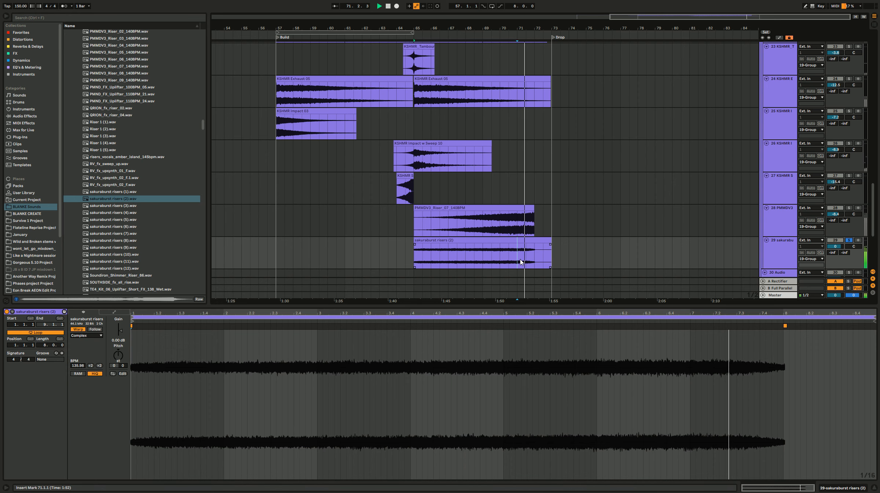
drag(561, 254, 535, 253)
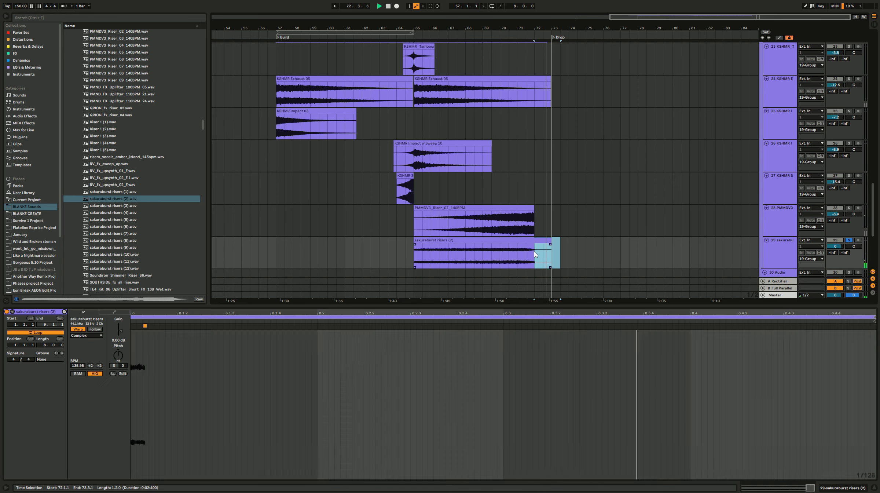
key(Delete)
Step: Lower the sakuraburst riser track's volume to -4.6 dB while playing from bar 67
click(464, 251)
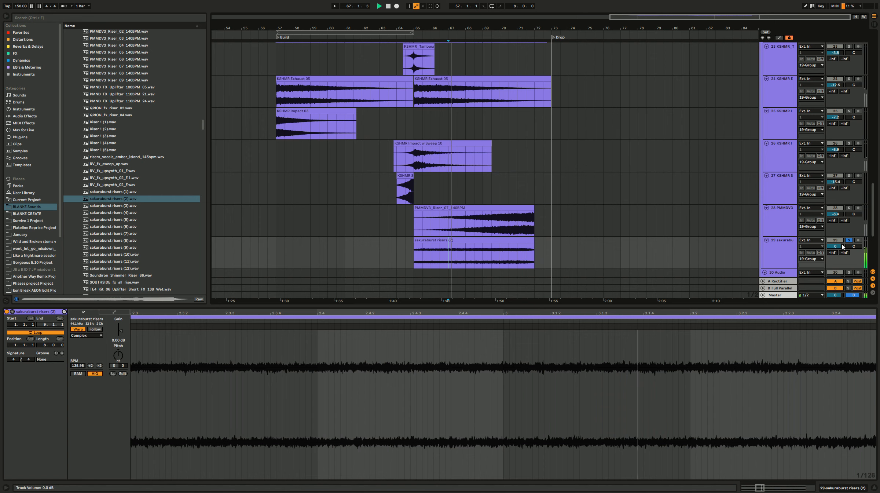
click(848, 241)
drag(836, 247, 836, 254)
click(849, 240)
click(787, 250)
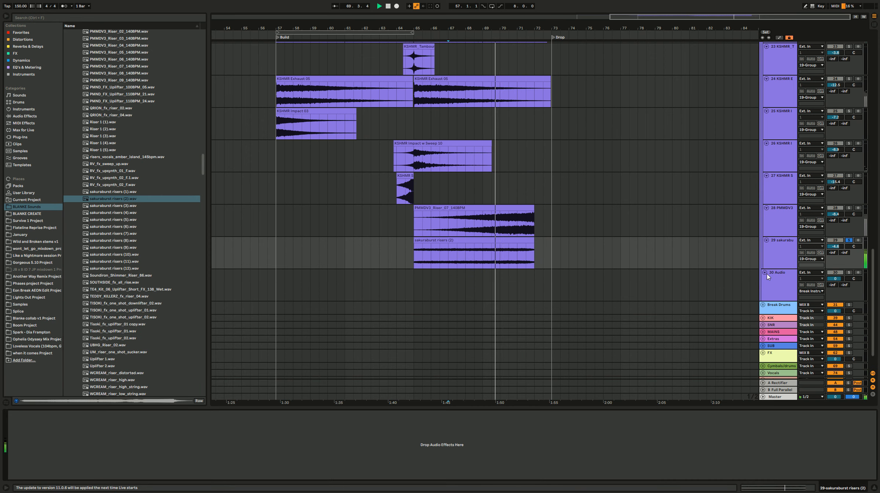
Step: Set the sakuraburst riser clip's warp mode to Re-Pitch and play it together with the other tracks
click(530, 256)
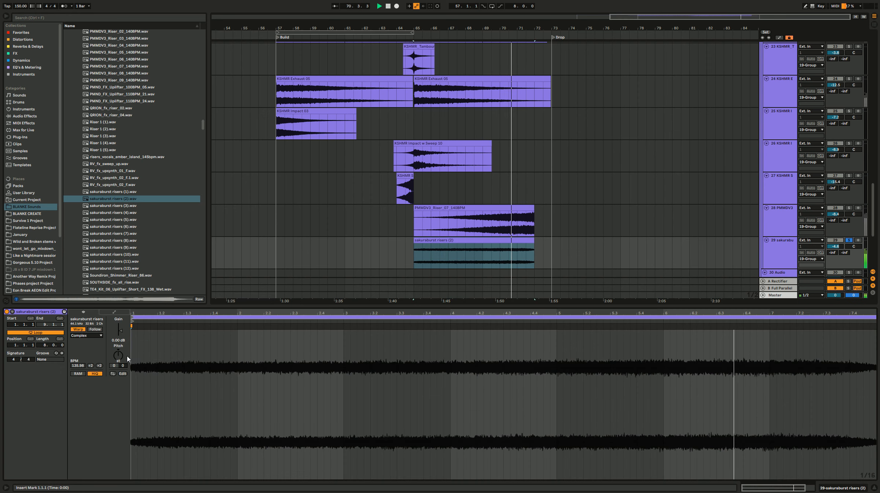
click(91, 336)
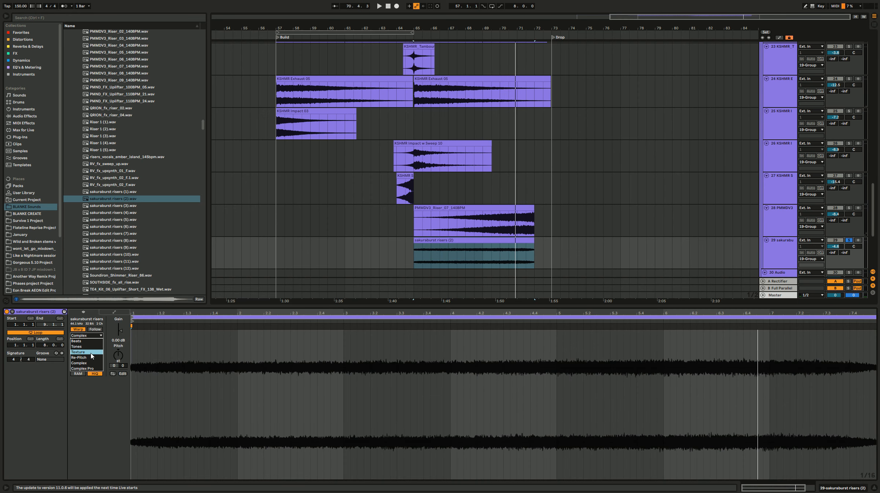
click(88, 358)
click(509, 261)
key(space)
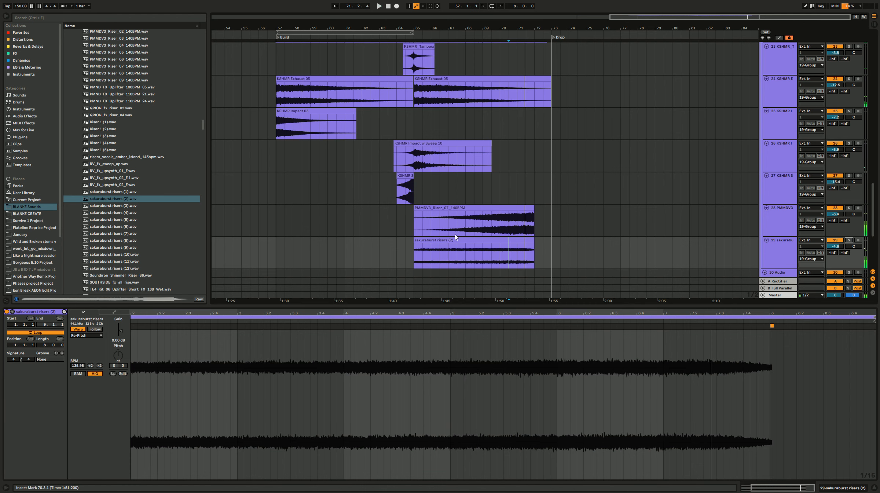
click(466, 257)
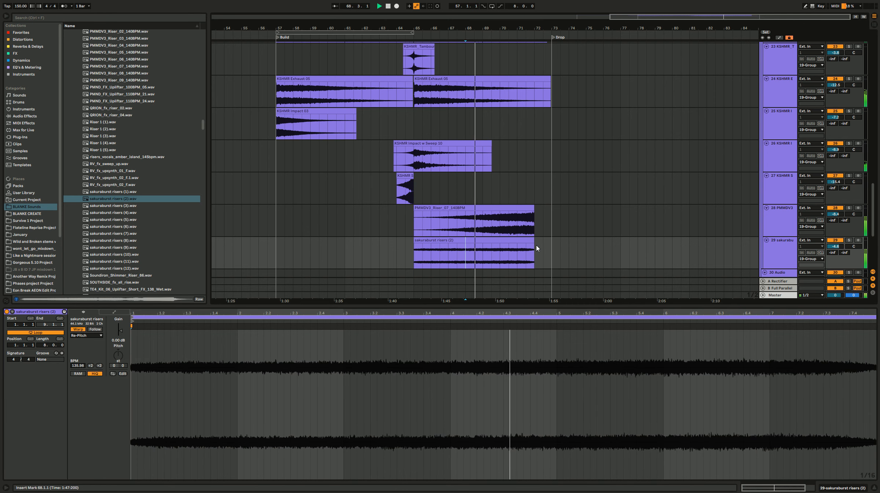
Step: Hide the clip view and play the fills in the gap before the drop from 71.3.1
click(876, 489)
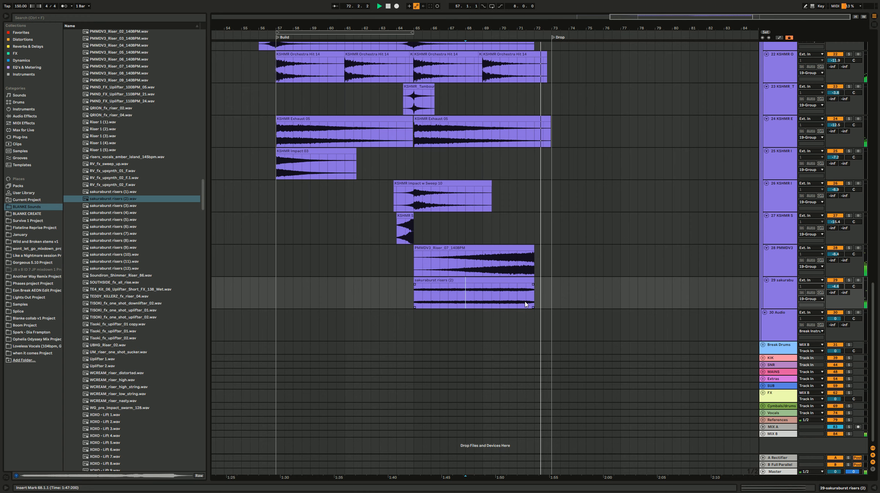
scroll(527, 316, up, 5)
scroll(523, 307, up, 6)
scroll(514, 258, down, 1)
drag(439, 283, 547, 222)
key(space)
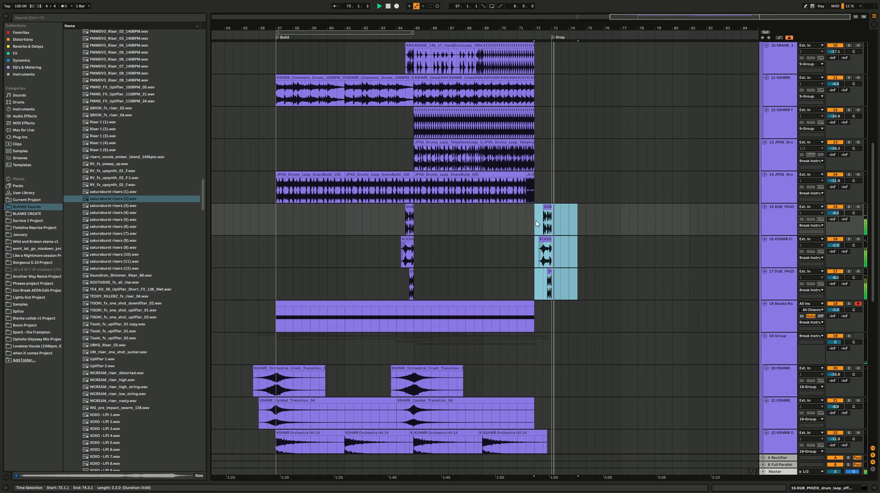
click(527, 224)
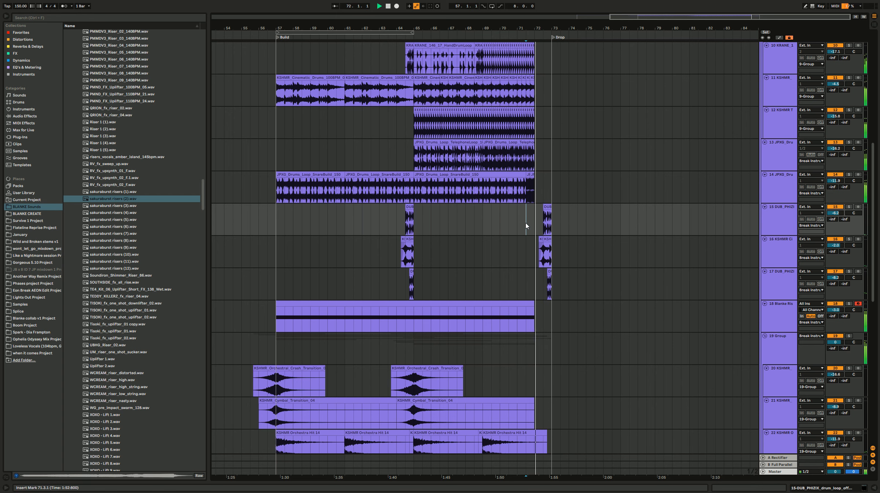
key(space)
Step: Examine the DUB_PHIZIX and KSHMR fill clips just before the drop against the surrounding build tracks
scroll(510, 245, down, 3)
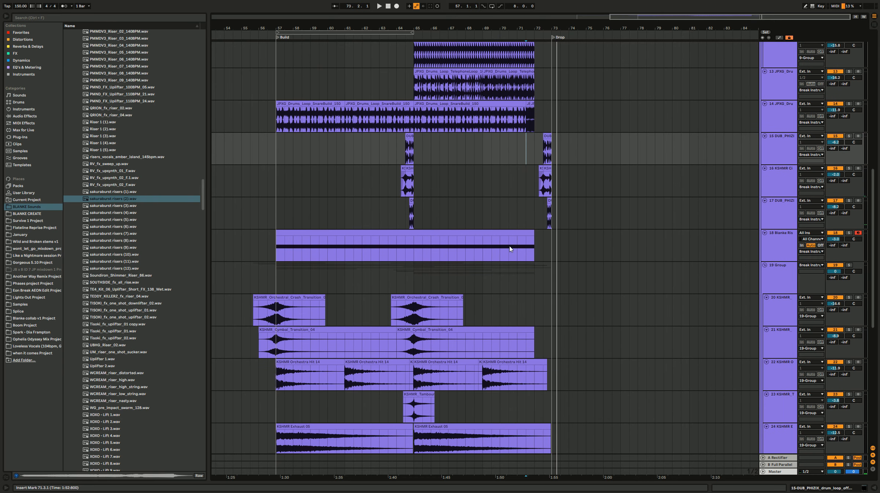
scroll(521, 249, up, 4)
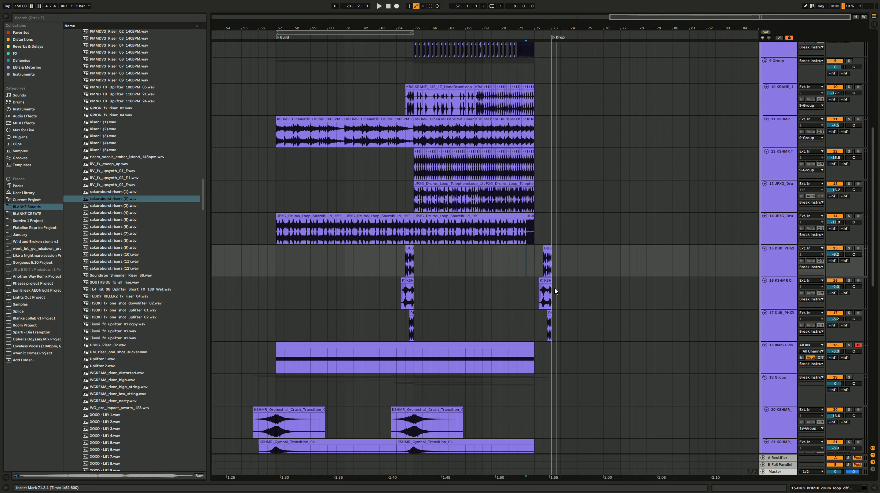
scroll(555, 291, up, 5)
drag(231, 272, 259, 326)
click(502, 263)
drag(530, 264, 550, 322)
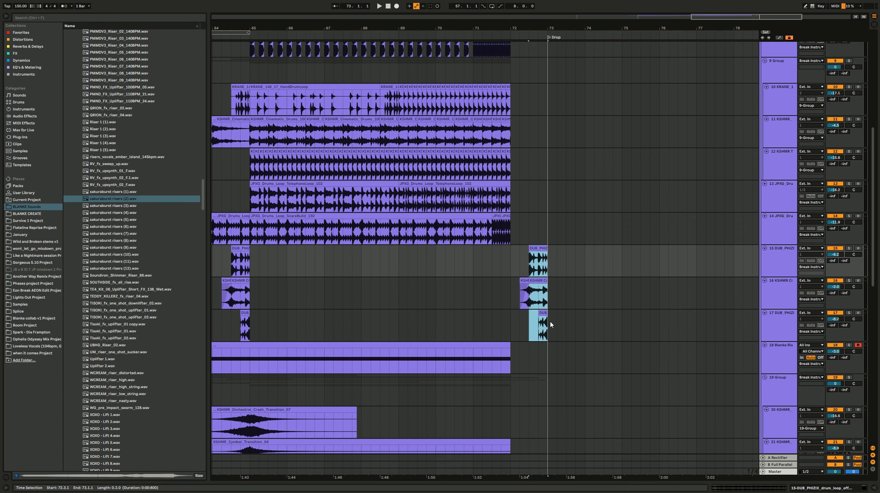
key(Up)
scroll(494, 254, down, 3)
click(493, 257)
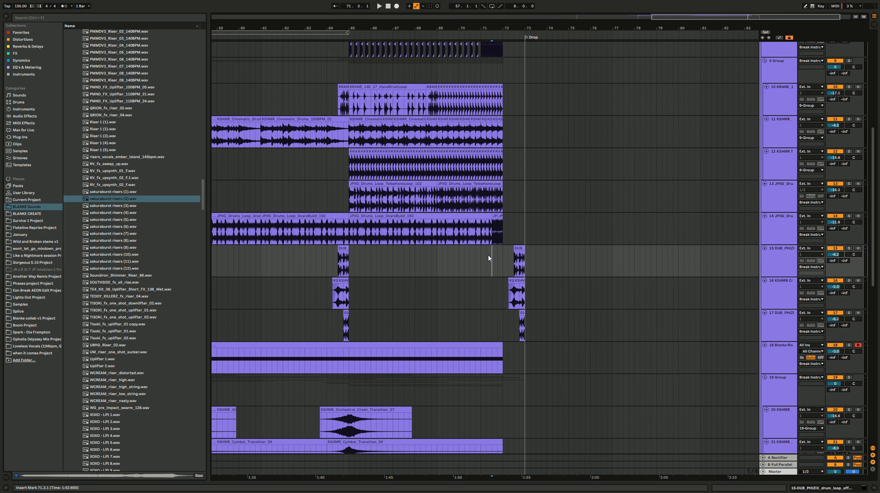
Step: Insert two new audio tracks below the lower DUB_PHIZIX drum loop track
click(785, 333)
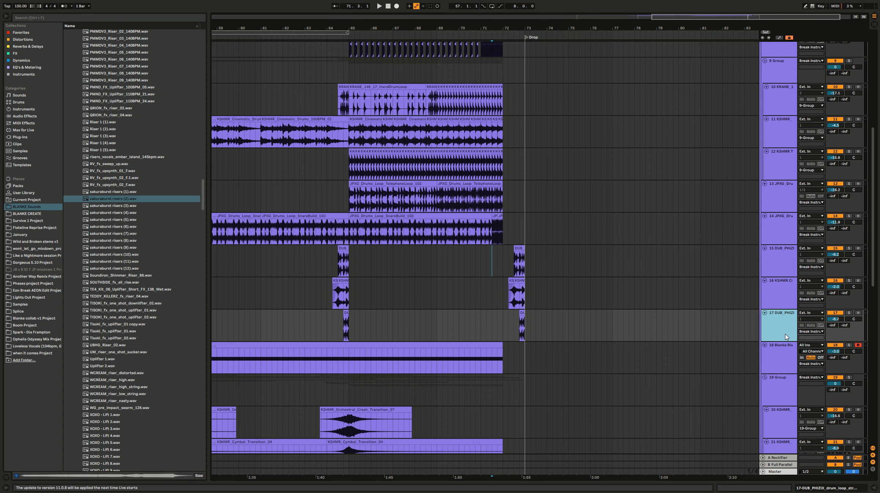
key(ctrl+t)
key(ctrl+t)
Step: Compare the fill clips before the drop with the snare, kick and drum loop clips of the build
scroll(523, 324, up, 5)
drag(541, 317, 552, 333)
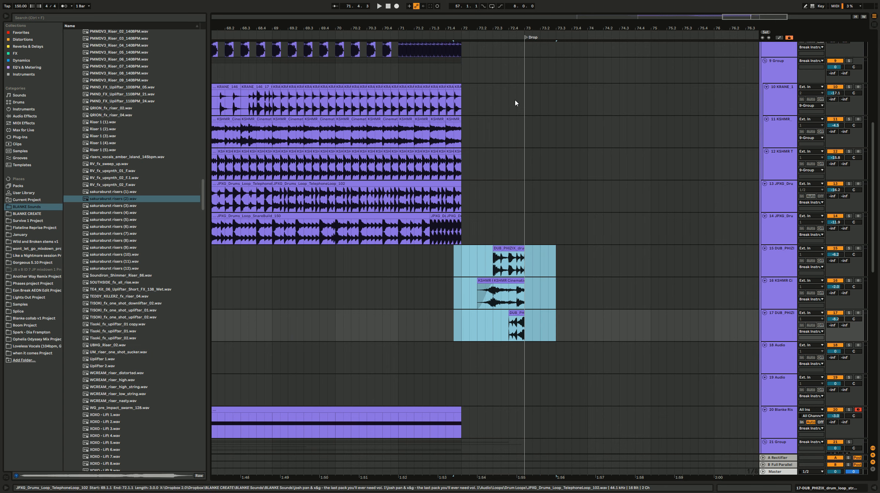
scroll(466, 119, up, 3)
drag(468, 103, 314, 46)
scroll(366, 128, up, 1)
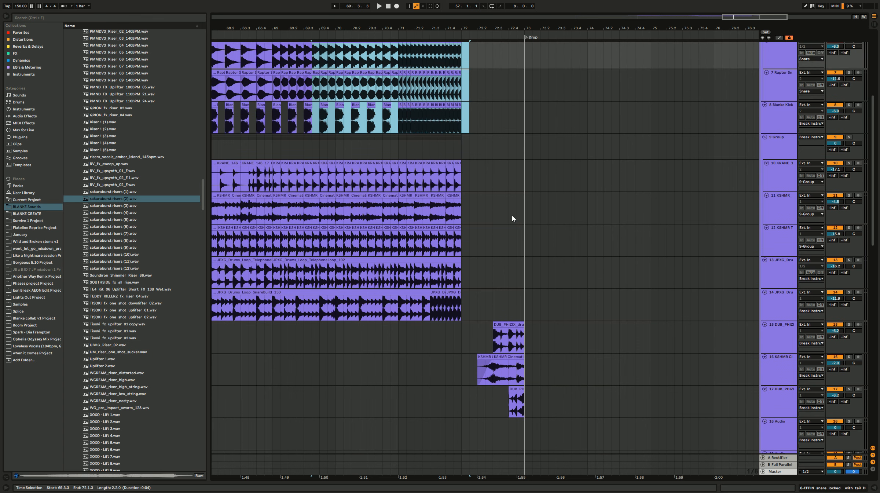
drag(525, 318, 249, 170)
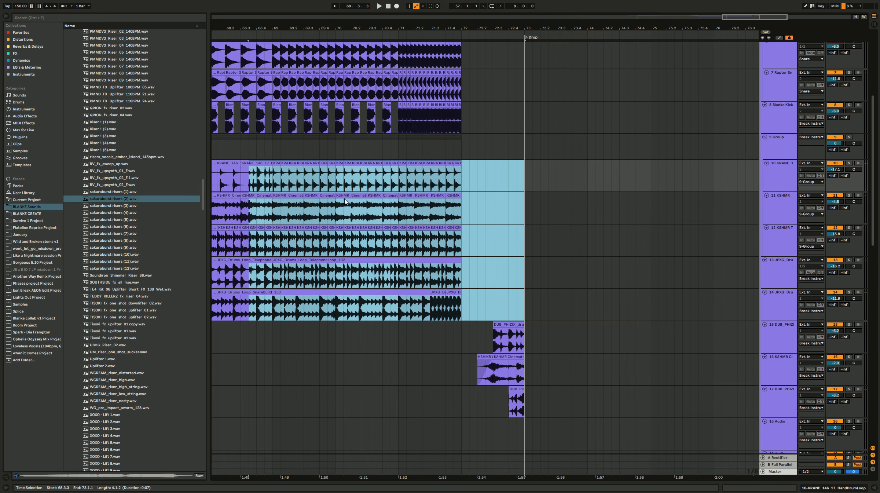
scroll(477, 323, down, 2)
mouse_move(548, 347)
mouse_down()
mouse_move(471, 278)
mouse_move(540, 345)
mouse_up()
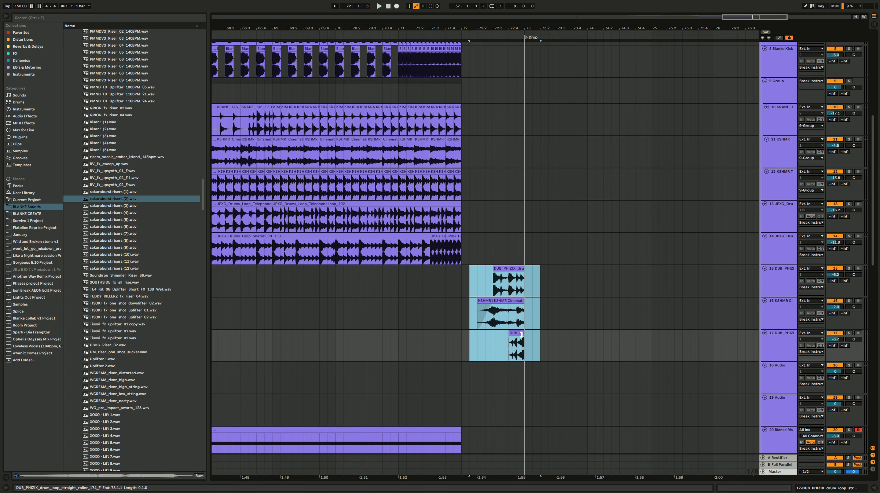
click(528, 358)
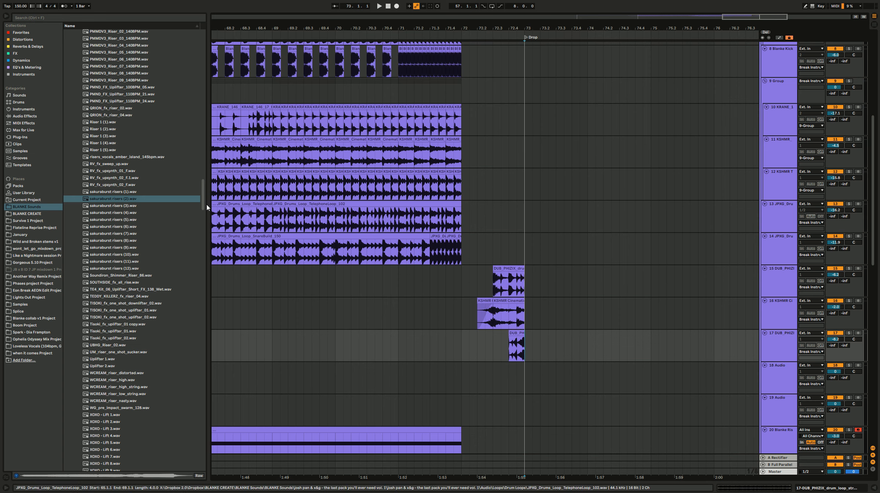
Step: Audition the Au5 snares in the SNARE sample folder and place Au5_snare_dub_03.wav on the first empty audio track at 72.3.1
scroll(175, 221, up, 20)
drag(205, 159, 211, 7)
click(113, 46)
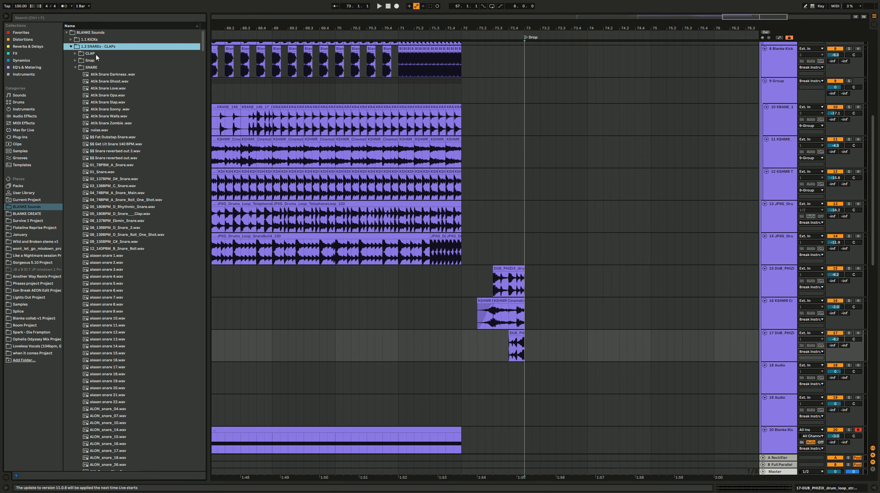
scroll(164, 327, down, 5)
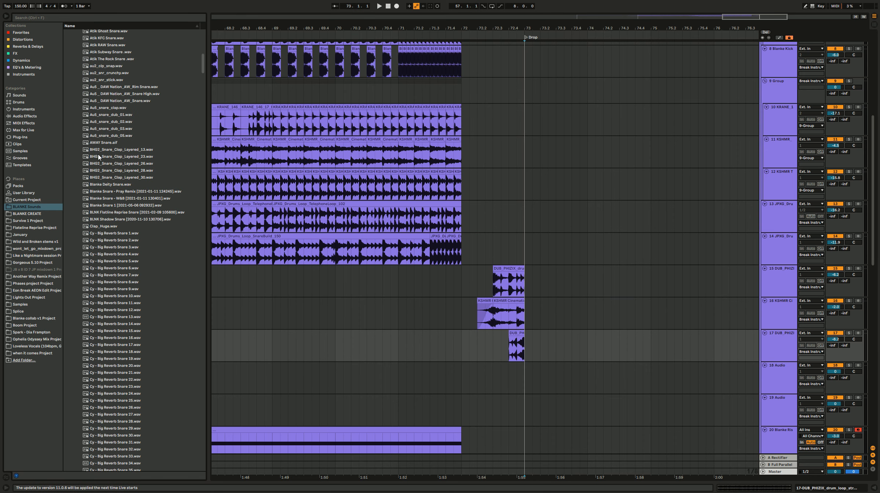
click(115, 101)
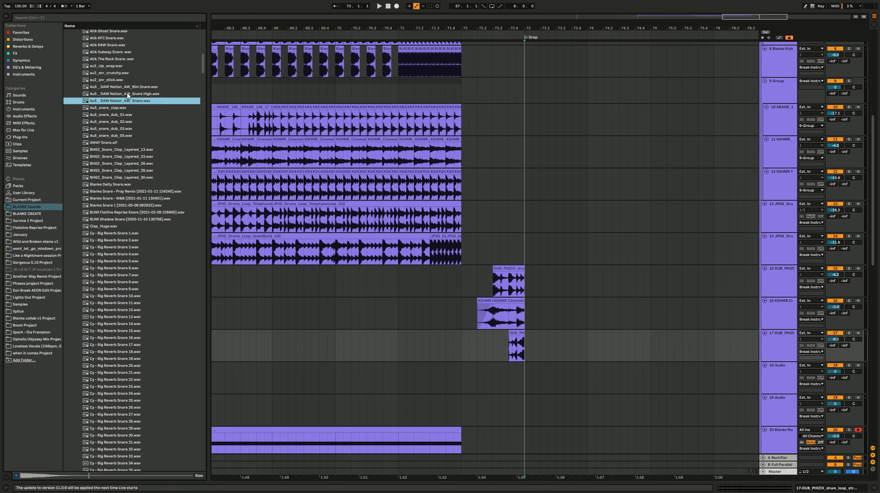
click(121, 116)
click(123, 122)
click(119, 129)
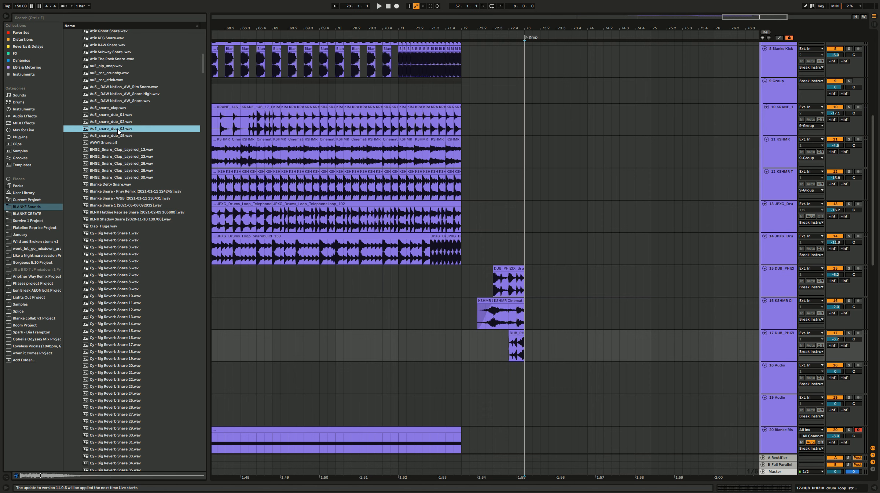
drag(451, 240, 497, 381)
Step: Play the fills into the drop from 71.3.1 and lower the Au5_snare_dub_03 track's volume slightly
scroll(438, 349, down, 2)
click(430, 323)
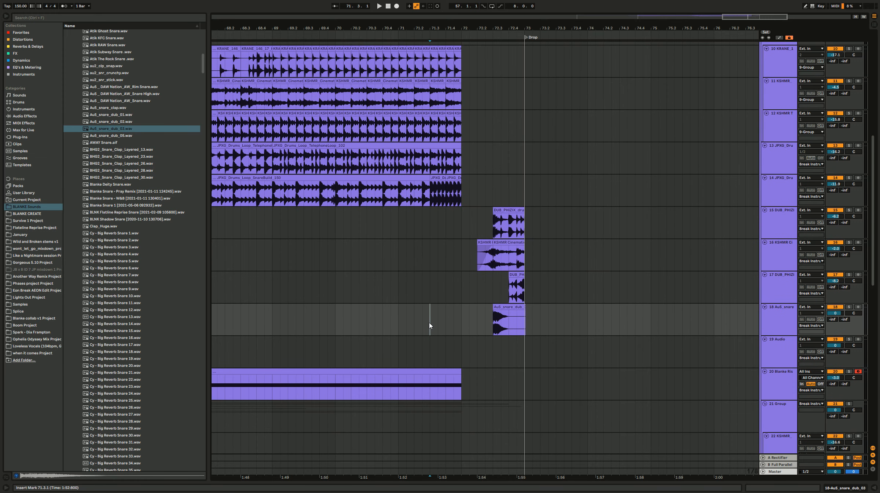
key(space)
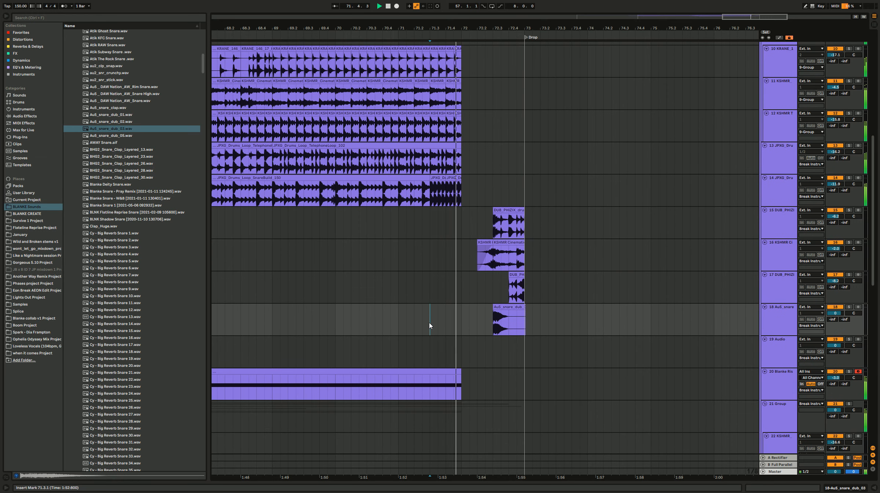
key(space)
drag(832, 314, 832, 321)
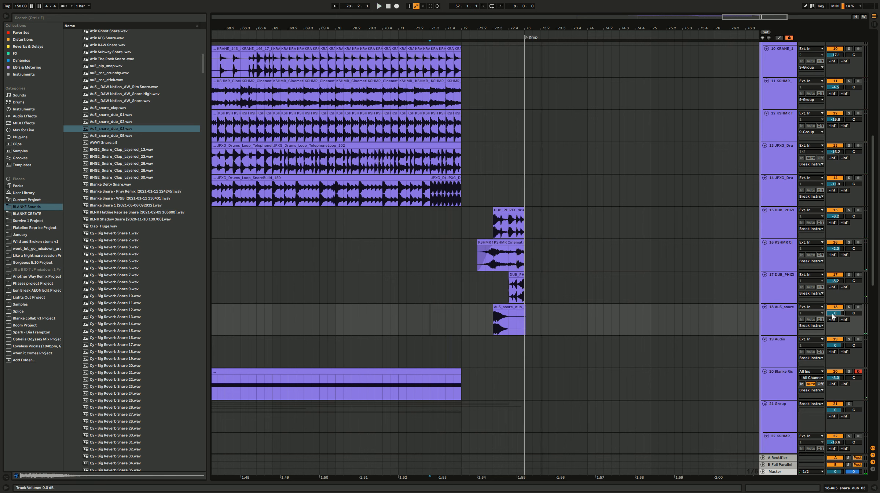
click(579, 353)
click(770, 326)
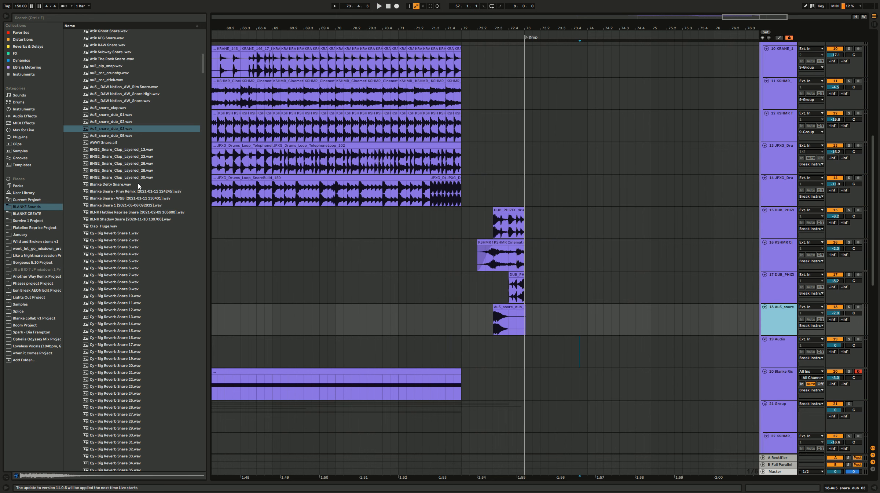
Step: Audition more snares, place Au5 _ DAW Nation_AW_Snare.wav on the remaining empty audio track at 72.4.1, and play from 72.1.1
click(166, 191)
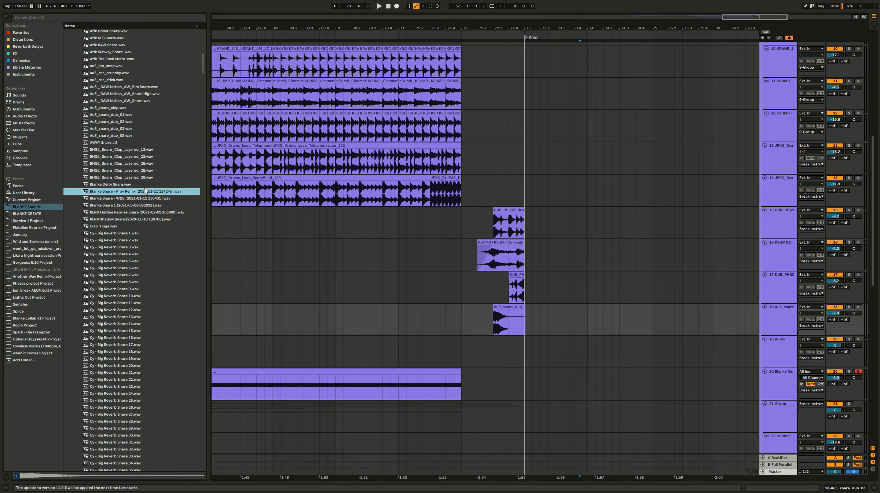
click(128, 135)
click(139, 94)
click(135, 101)
drag(134, 100, 509, 349)
click(459, 346)
key(space)
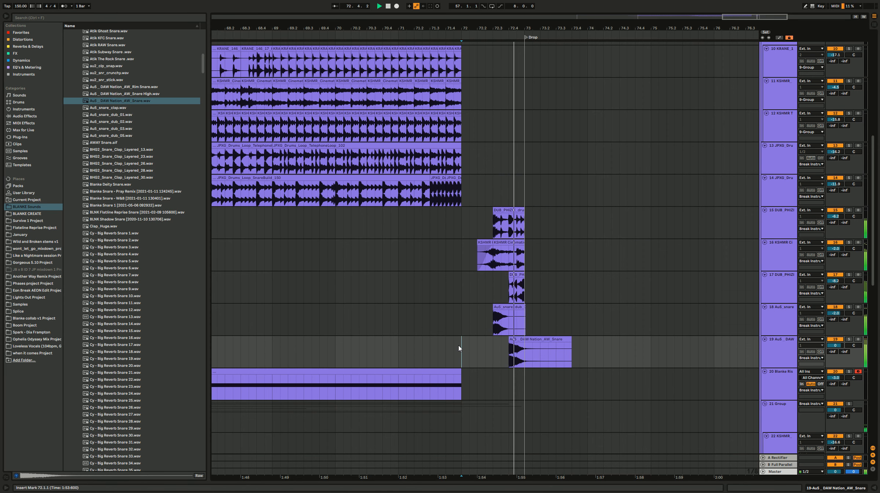
key(space)
Step: Cut off the DAW Nation snare's tail beyond the drop at 73.1.1 and insert a new audio track below it
drag(714, 352, 526, 351)
key(Delete)
click(774, 354)
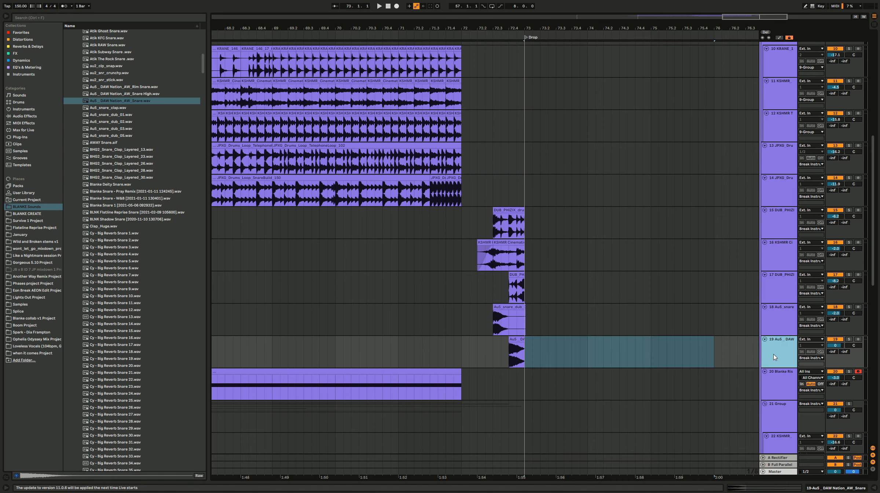
key(ctrl+t)
Step: Audition kick samples in the main 1.1 KICKs folder, from the Atik and DUBSTEPEVOLUTION kicks to the Cy Terror ones
click(129, 213)
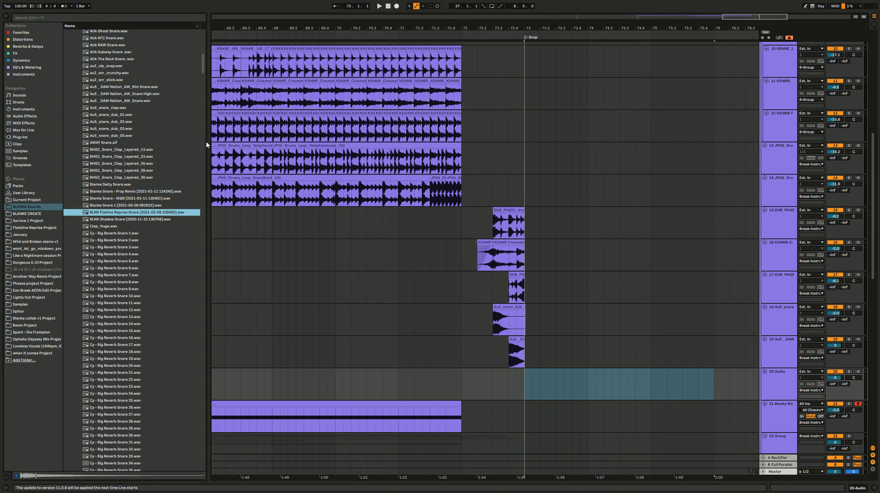
drag(204, 69, 204, 40)
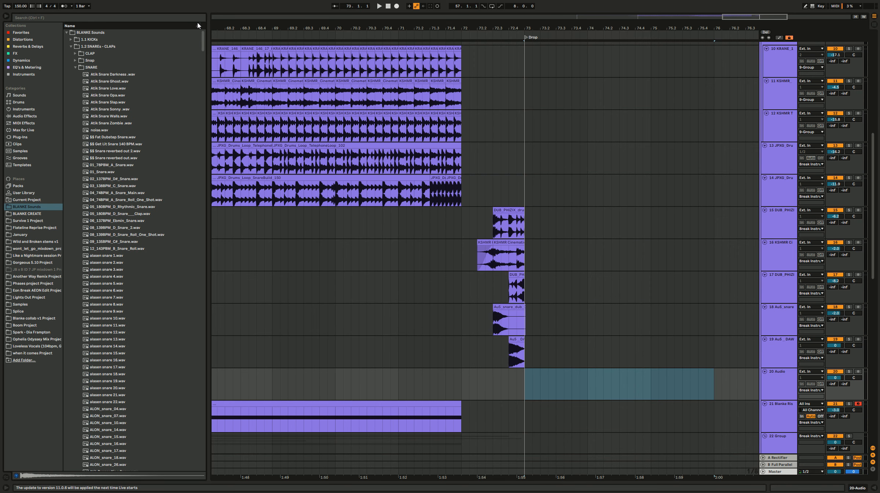
click(93, 40)
click(112, 116)
click(112, 109)
click(112, 88)
click(116, 75)
click(115, 145)
click(131, 137)
click(131, 130)
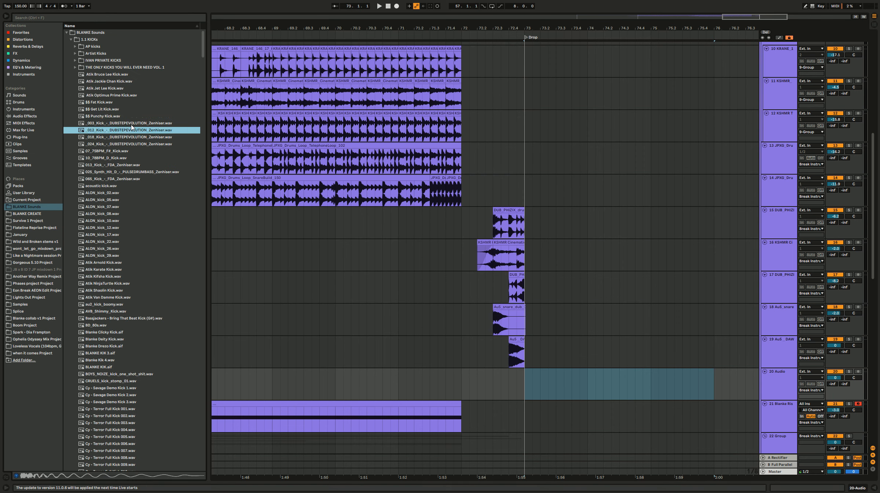
click(128, 124)
click(121, 172)
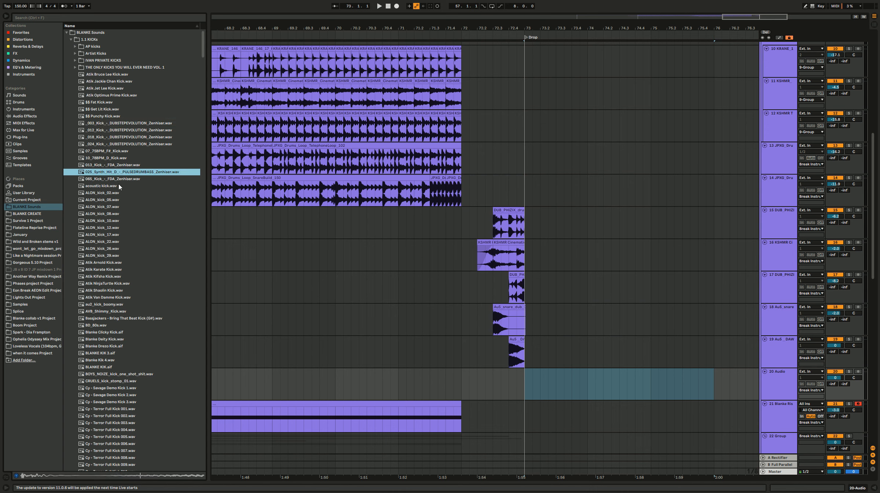
click(118, 185)
click(116, 200)
click(112, 228)
click(113, 304)
click(114, 339)
click(114, 367)
click(116, 409)
click(119, 388)
click(122, 381)
click(110, 81)
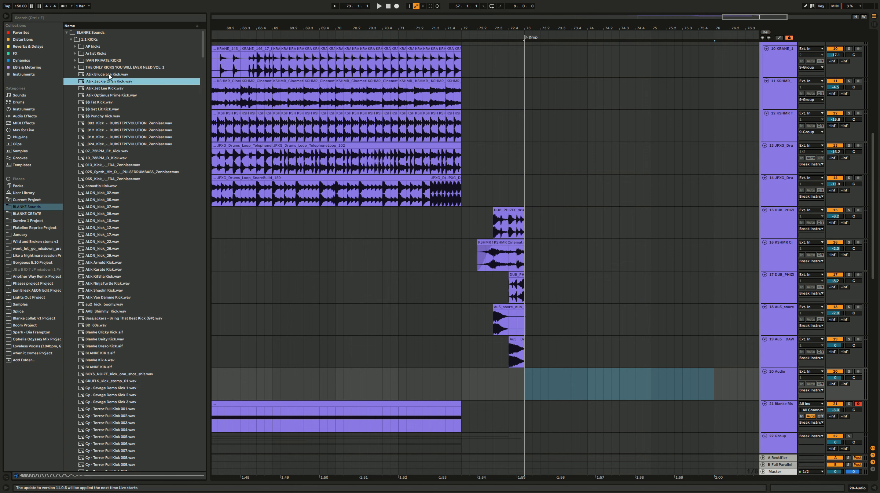
Step: Audition the Artist Kicks samples and place Blanke Kick Pressure Remix.wav on the empty audio track at 72.3.3
click(107, 47)
double_click(107, 54)
click(118, 123)
click(118, 228)
click(121, 277)
click(118, 382)
click(118, 374)
click(121, 353)
click(122, 340)
click(123, 346)
click(121, 311)
click(121, 298)
drag(121, 299, 504, 383)
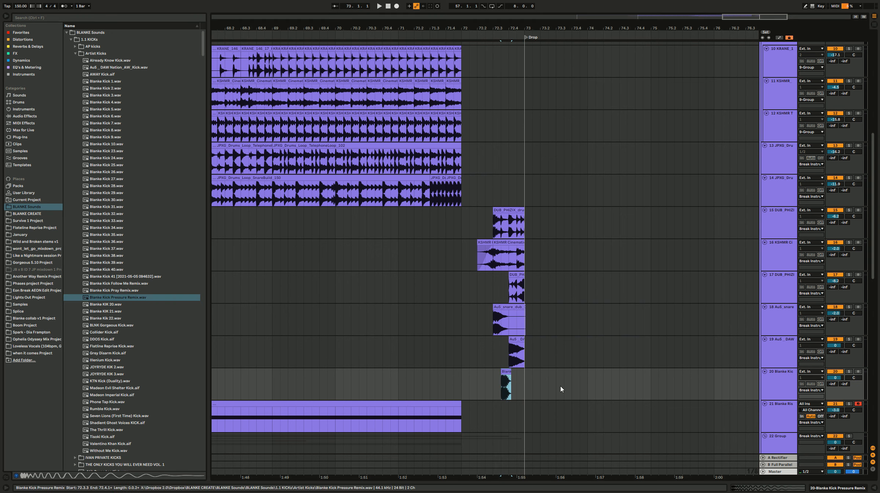
Step: Play from just before bar 70 into the drop and lower the DAW Nation snare track's volume to balance the fill
click(328, 323)
key(space)
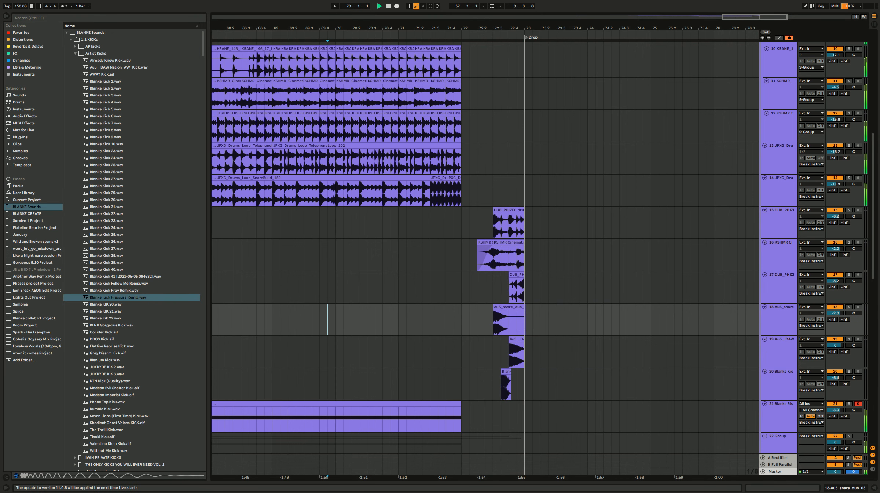
drag(834, 345, 834, 352)
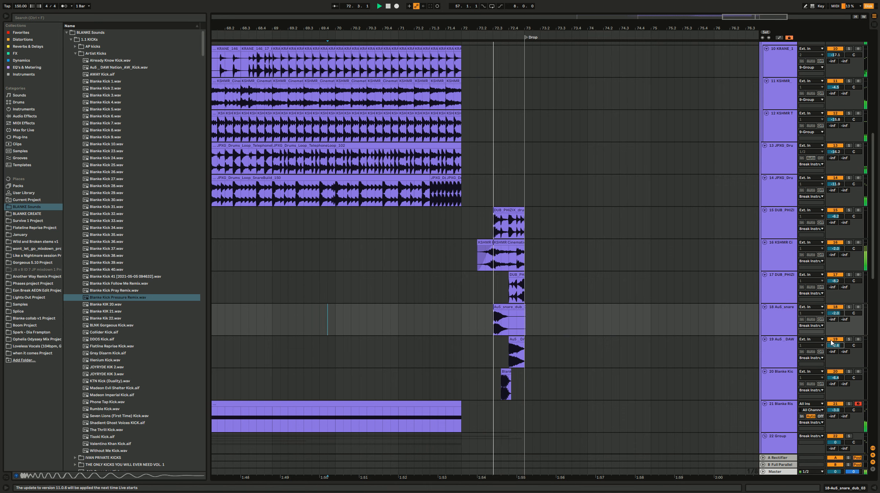
Step: Insert a new audio track below the Blanke Kick fill track
scroll(533, 312, down, 3)
click(532, 313)
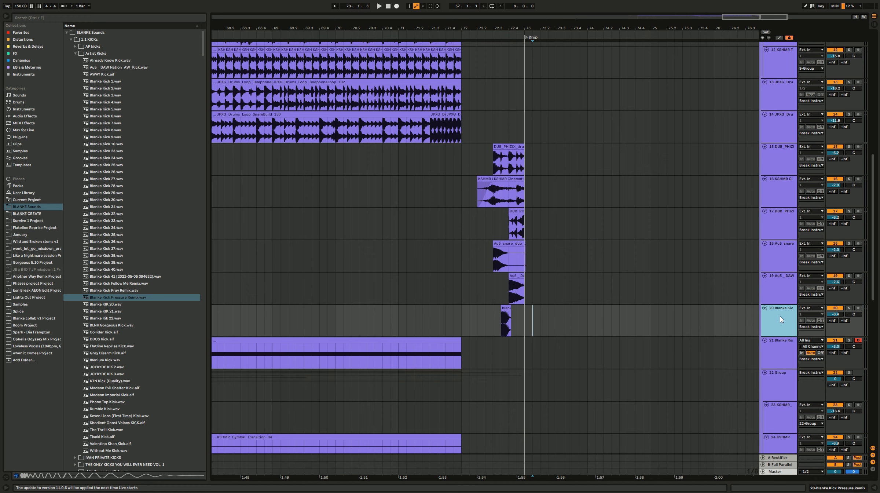
key(ctrl+t)
Step: Try a copy of the opening part of the KSHMR Cinematic Drums fill from 71.4.1 to 72.1.1
click(445, 327)
scroll(456, 330, down, 1)
scroll(456, 331, down, 2)
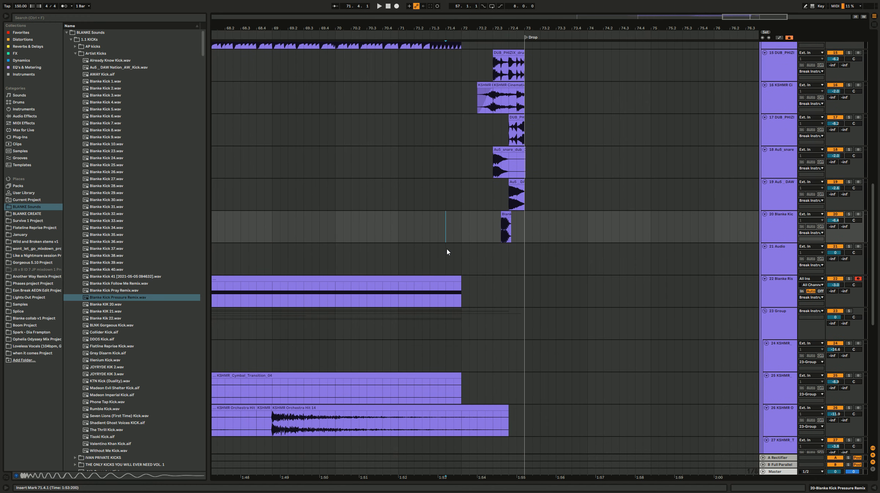
drag(484, 85, 456, 106)
click(451, 108)
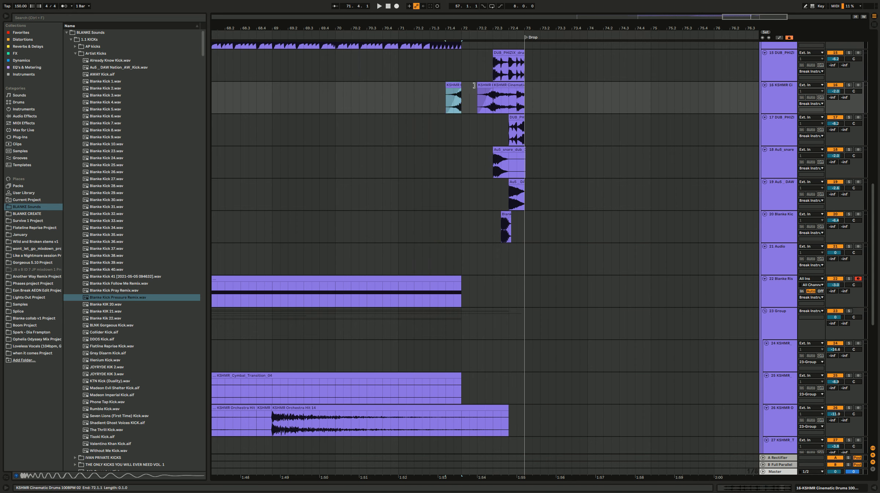
Step: Play the KSHMR fill and its copy before the drop, and delete the copy at 71.4.1
click(501, 96)
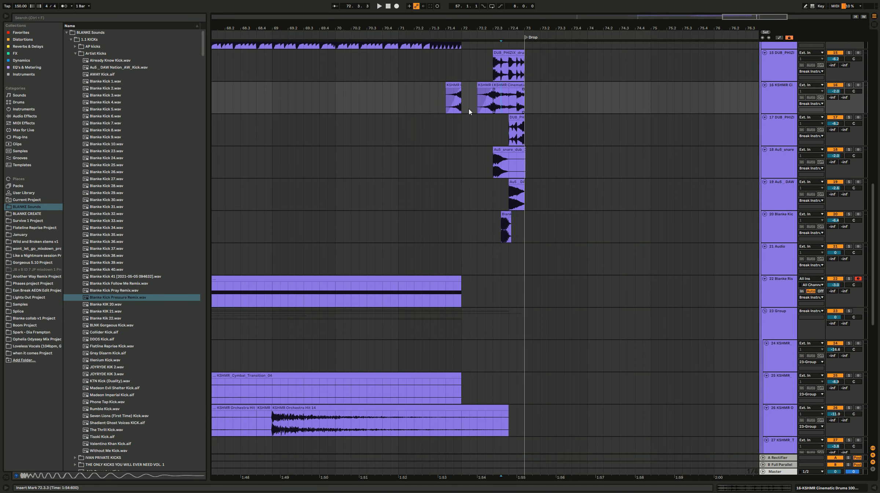
key(space)
key(space)
click(448, 98)
key(space)
key(space)
click(461, 85)
key(Delete)
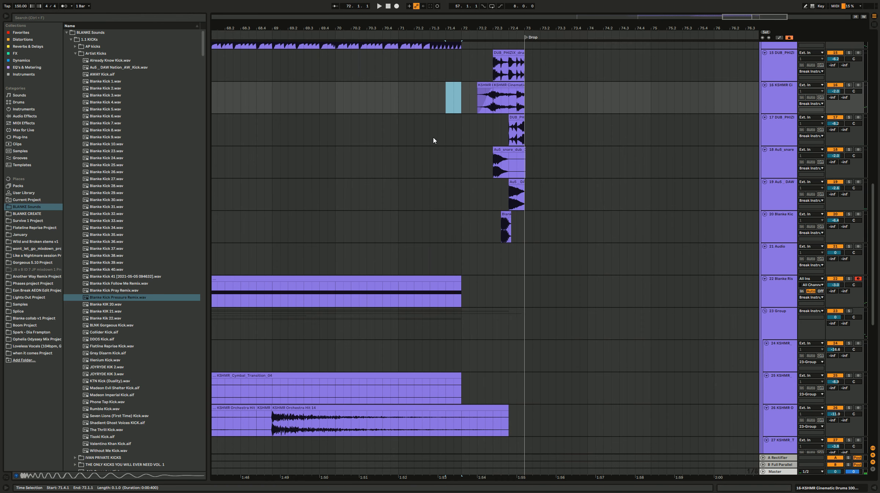
Step: Group the six fill tracks, from the upper DUB_PHIZIX loop to the Blanke Kick, and collapse the group
scroll(469, 193, up, 3)
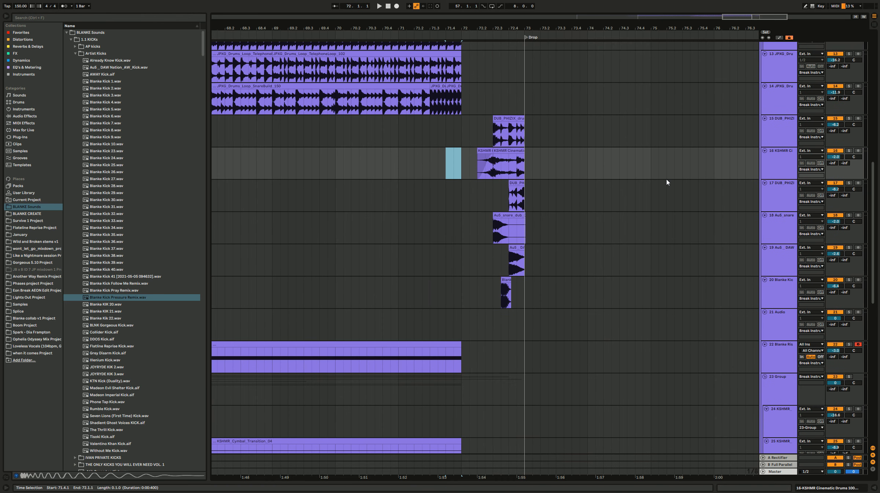
scroll(666, 179, down, 5)
click(747, 305)
shift+click(785, 134)
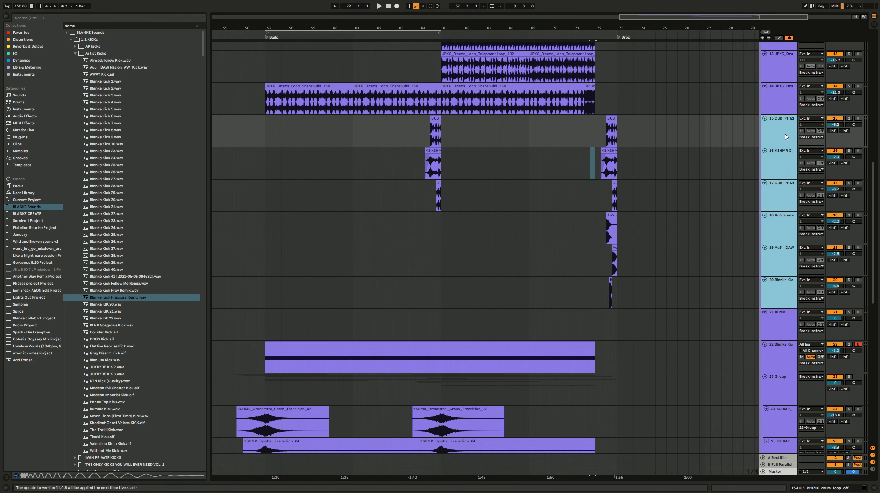
key(ctrl+g)
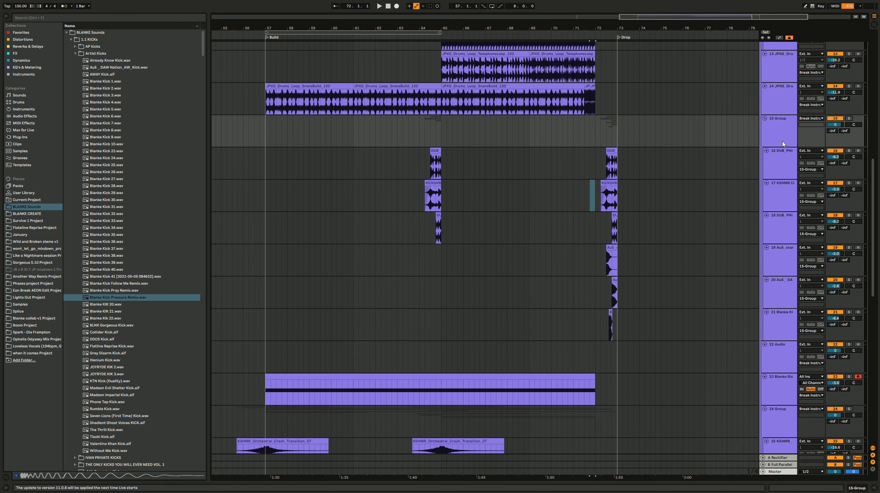
click(766, 119)
Step: Move the collapsed group of fill tracks up to directly below the Serum_x64 track
scroll(778, 126, up, 10)
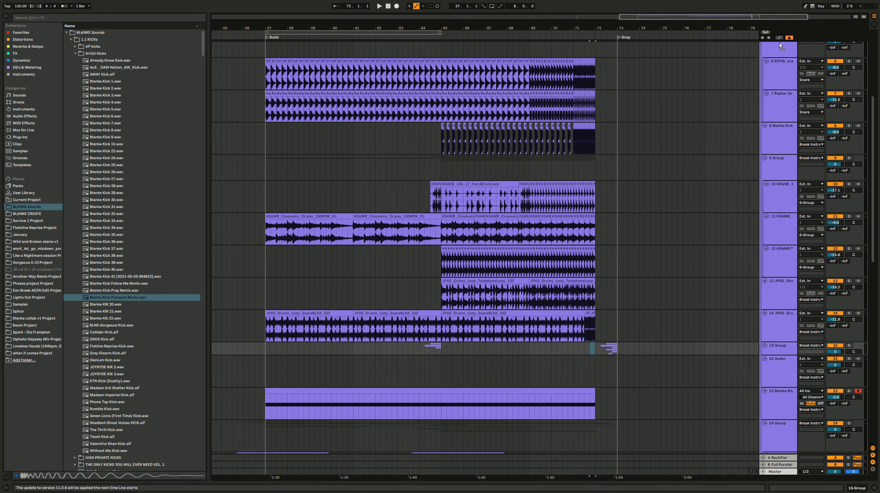
scroll(779, 42, up, 2)
scroll(779, 41, up, 5)
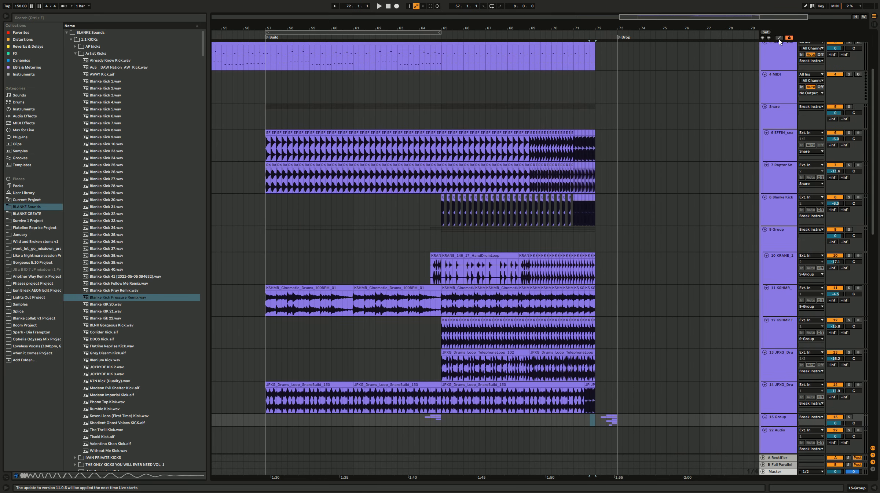
scroll(780, 42, up, 3)
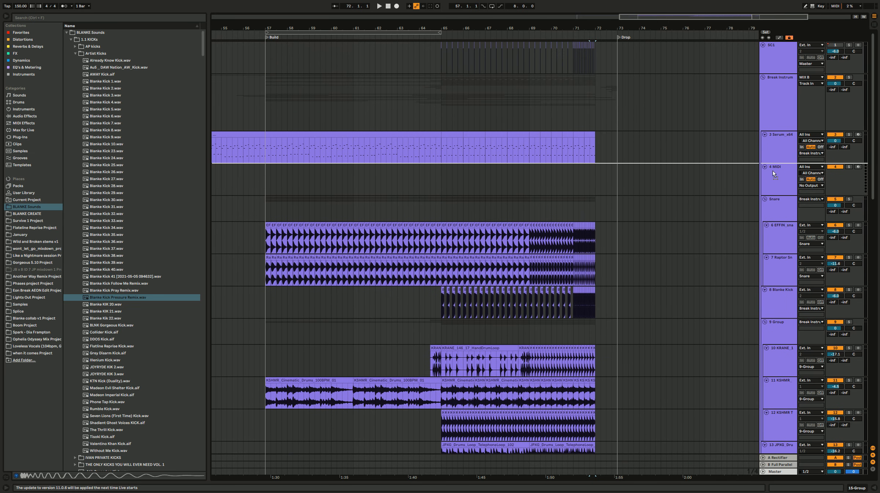
key(ctrl+g)
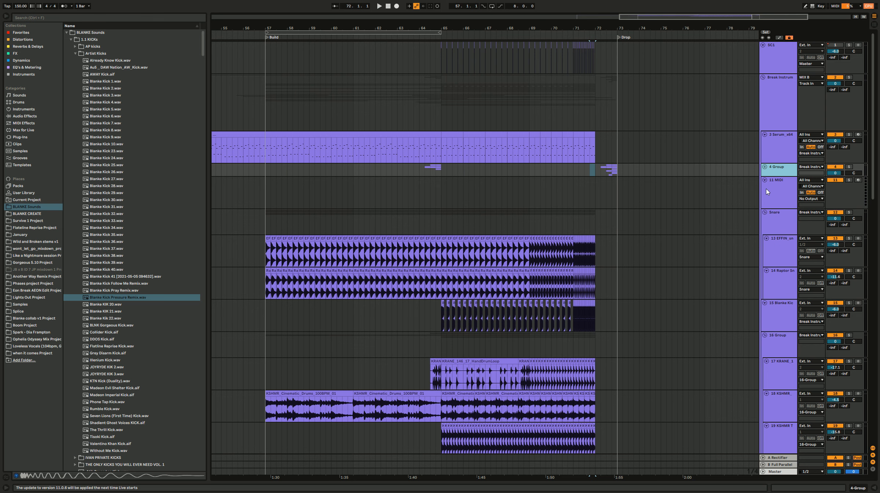
Step: Rename the moved group of fill tracks as Fill
key(ctrl+r)
text(FILL)
click(579, 110)
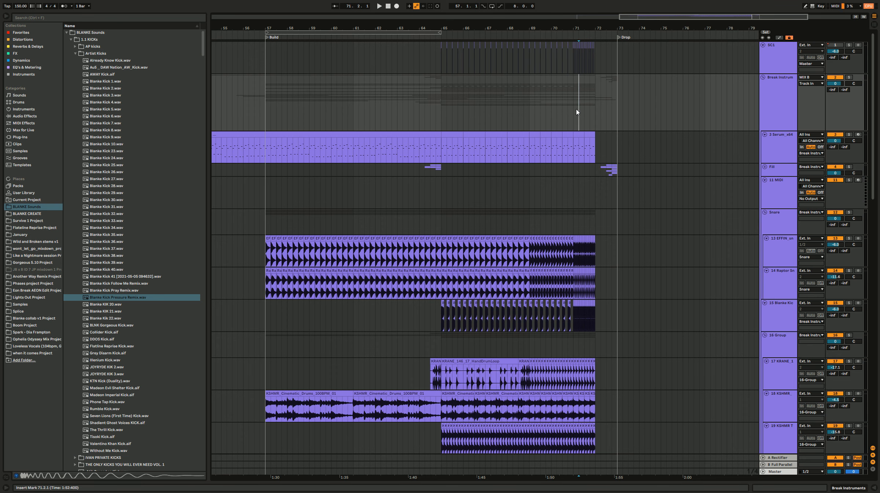
Step: Group the tracks from the Snare group down to the sakuraburst risers track
click(499, 219)
scroll(665, 282, down, 10)
scroll(664, 280, down, 20)
scroll(591, 298, up, 20)
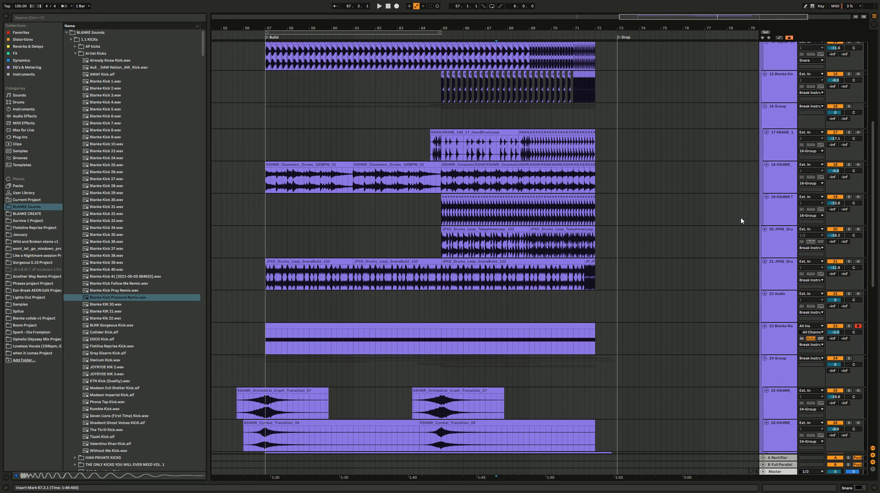
scroll(739, 220, up, 10)
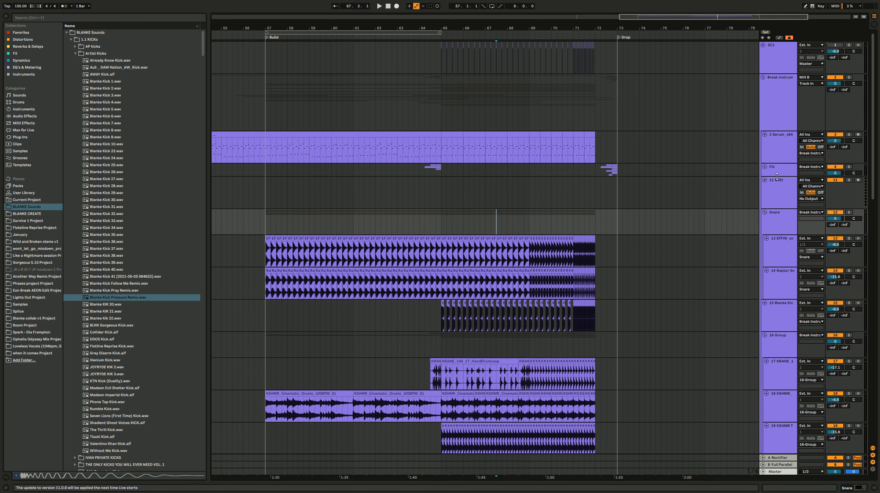
click(782, 205)
click(782, 224)
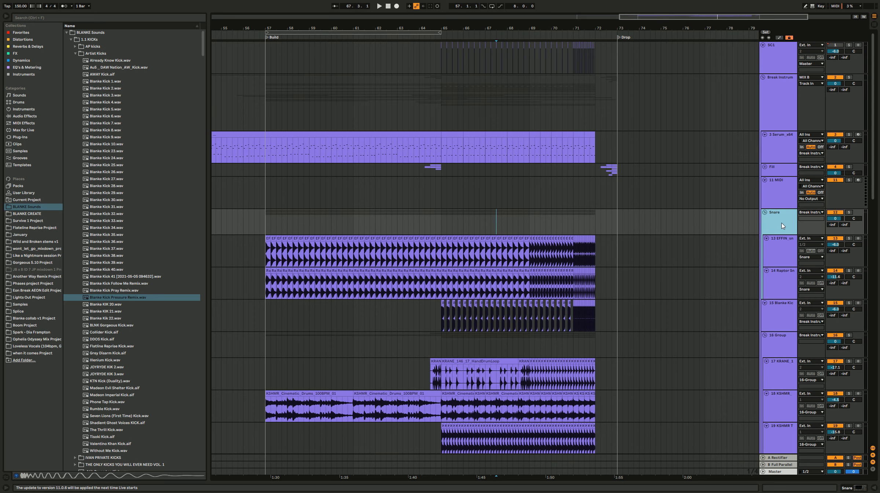
scroll(803, 266, down, 2)
scroll(804, 267, down, 15)
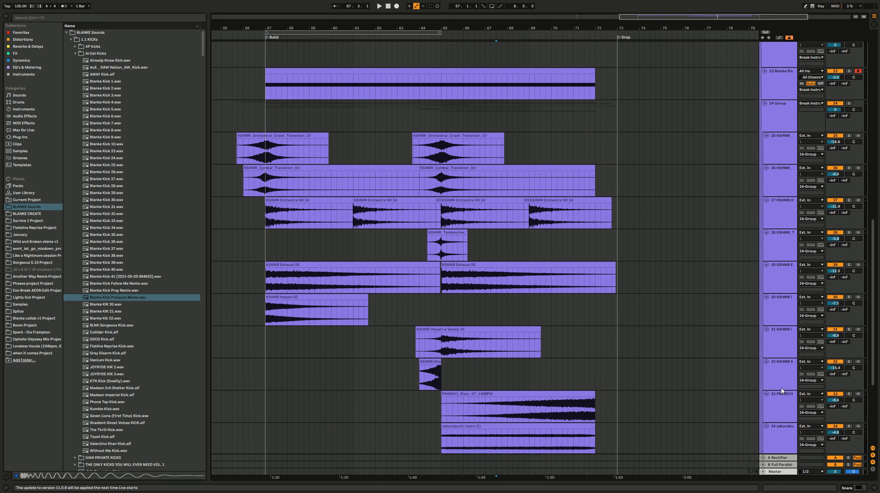
click(776, 327)
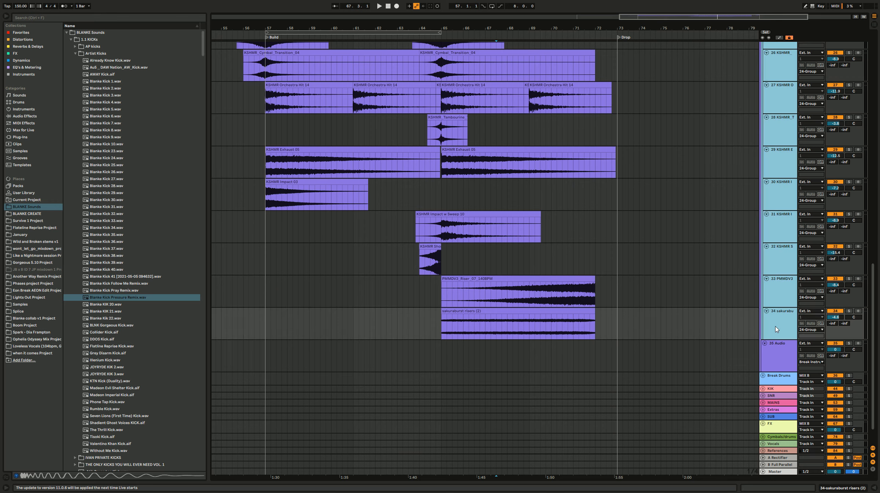
scroll(772, 330, up, 15)
scroll(771, 242, up, 3)
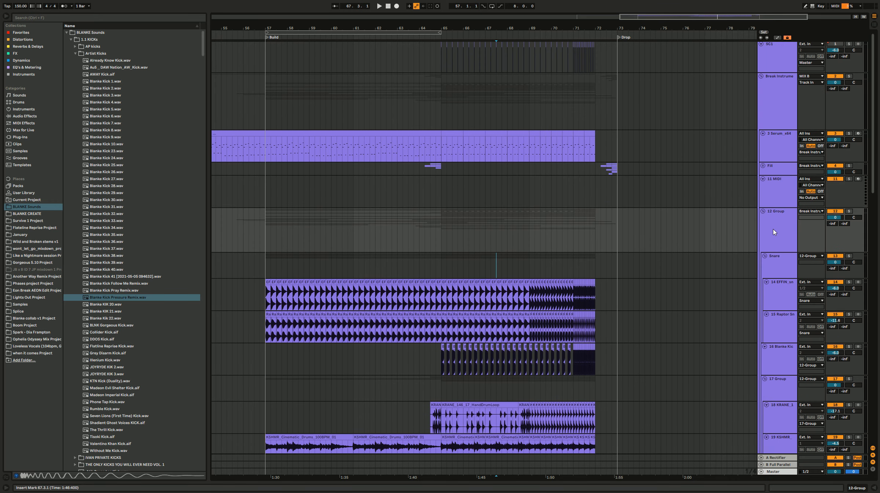
Step: Rename the new group that contains the snare, drum loop and riser tracks as Build Up
click(781, 228)
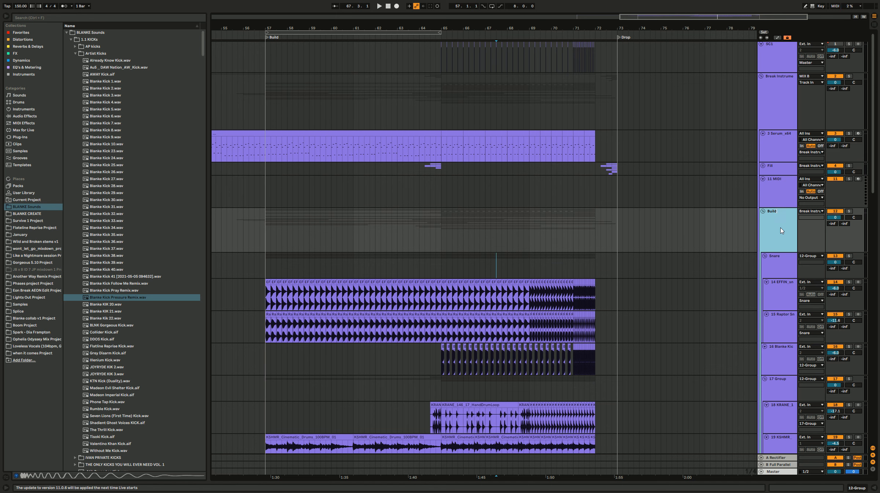
text(Build Up)
key(Return)
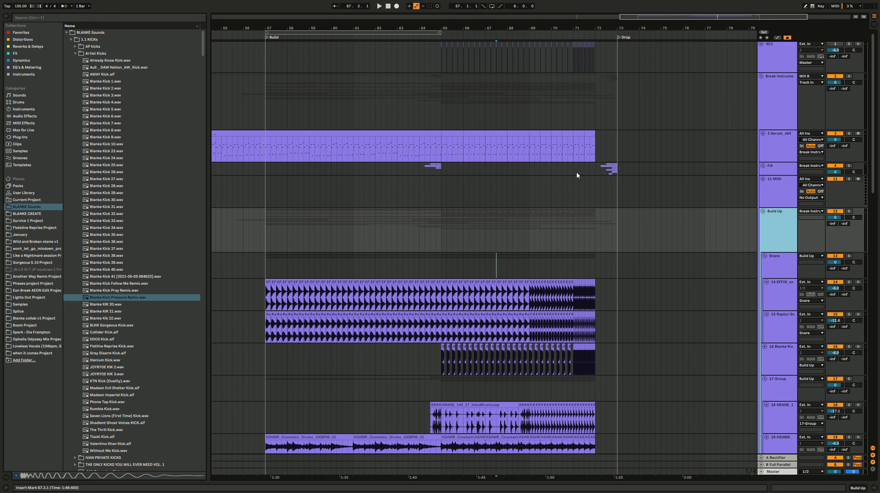
click(496, 159)
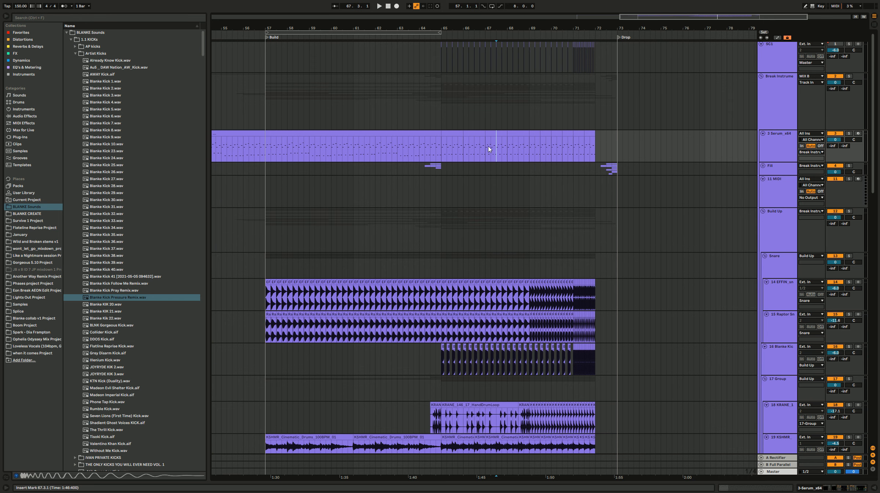
click(504, 109)
click(396, 93)
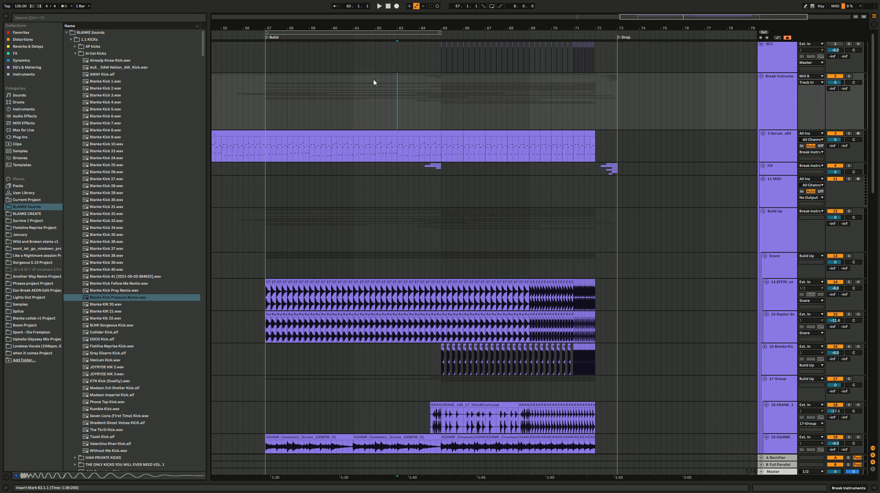
Step: Solo the Build Up group, place the insert marker in it at 65.1.1, and turn its solo off
click(774, 190)
click(779, 217)
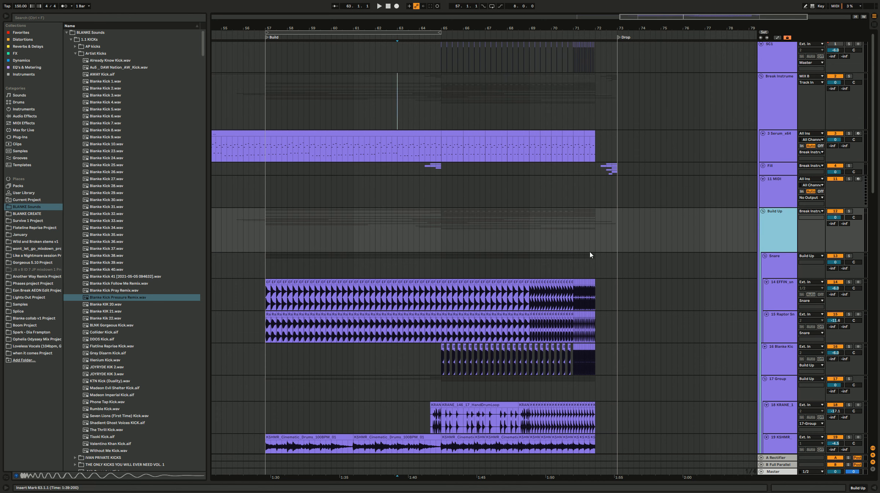
click(447, 248)
key(s)
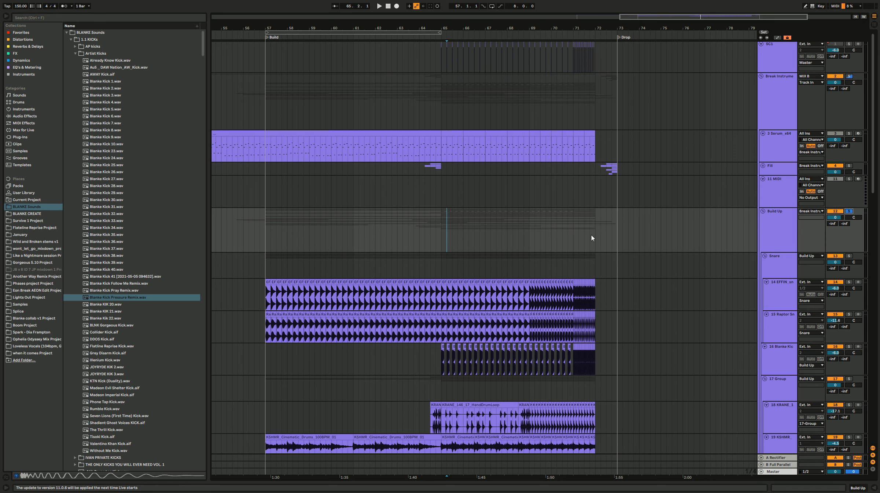
click(443, 240)
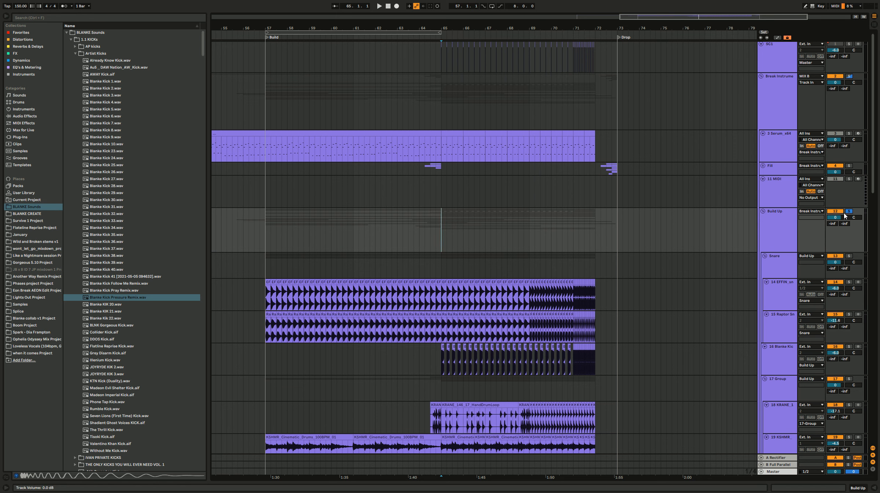
click(848, 211)
Step: Undo the renaming and grouping of the Build Up tracks
click(788, 230)
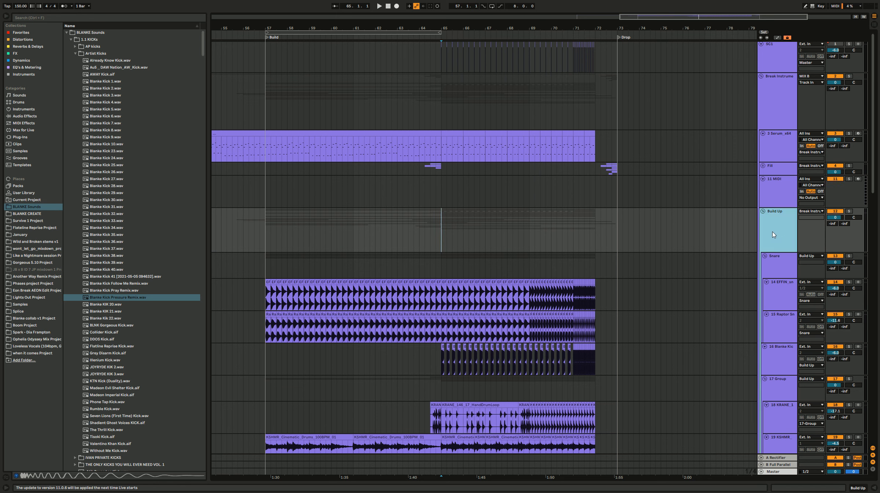
key(ctrl+z)
key(ctrl+z)
Step: Solo the Break Instruments group and place the insert marker at 65.1.1 in its lane
click(781, 97)
click(848, 76)
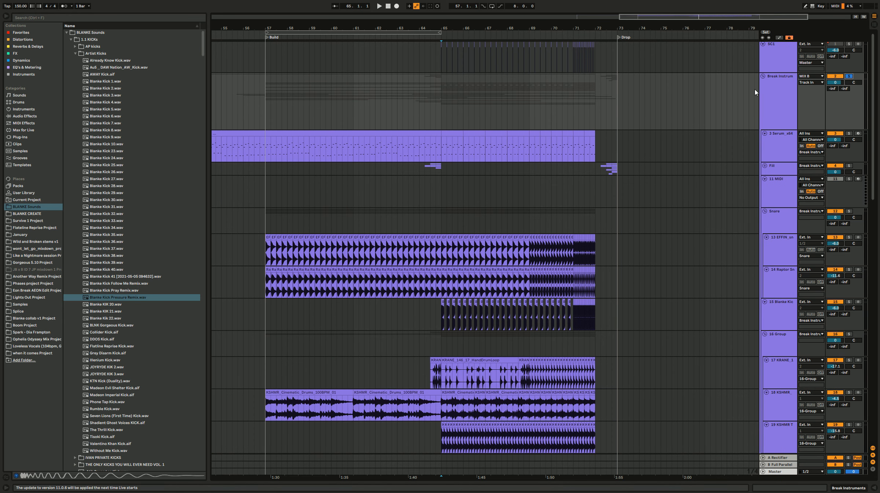
click(403, 119)
click(426, 110)
click(440, 110)
Step: Add an Auto Filter to the Break Instruments group, set to high-pass with the frequency at 26.0 Hz
click(38, 32)
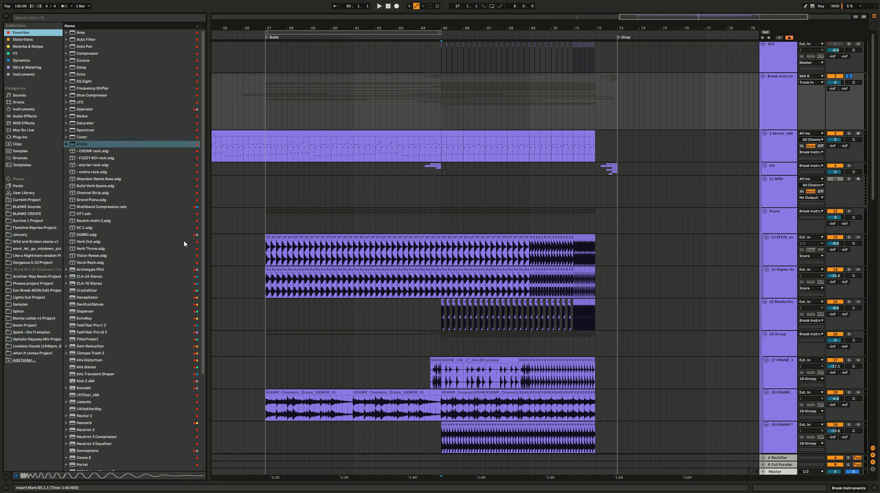
double_click(98, 40)
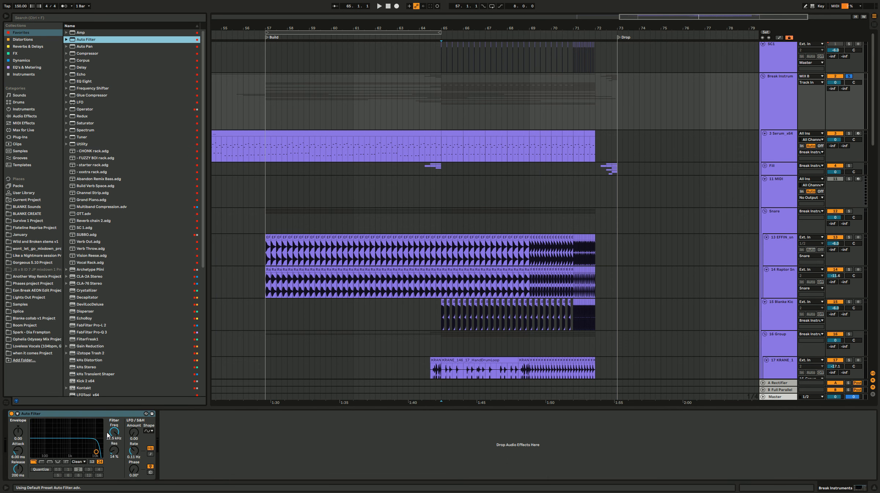
click(40, 462)
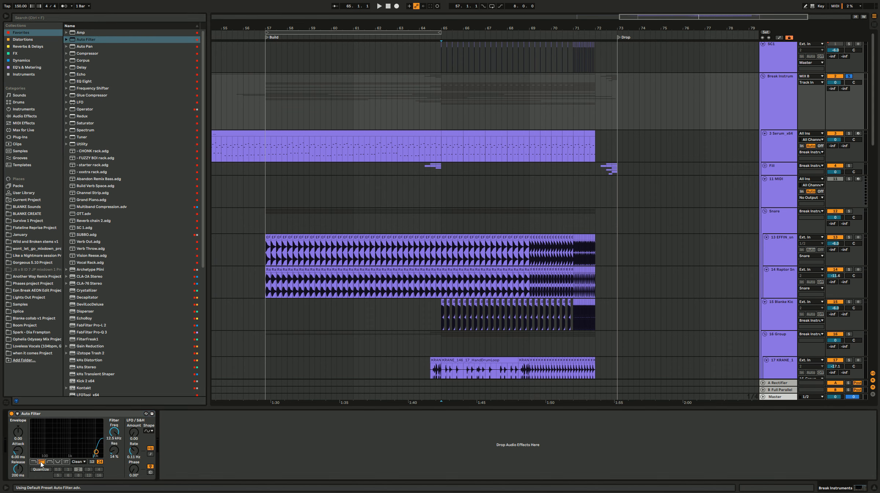
drag(114, 432, 114, 466)
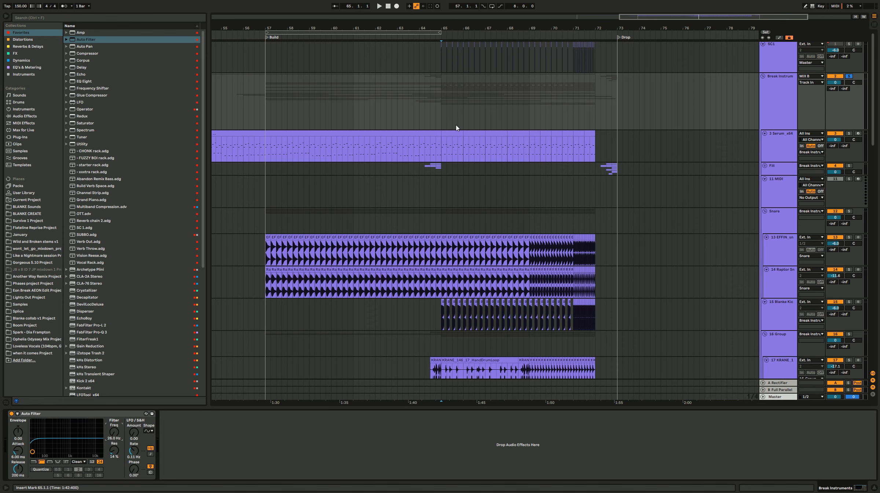
Step: Add ValhallaRoom to the Break Instruments group with the mix at 0.0 % and decay at 3.26 s, then close its window
drag(595, 117, 448, 126)
click(445, 123)
click(439, 128)
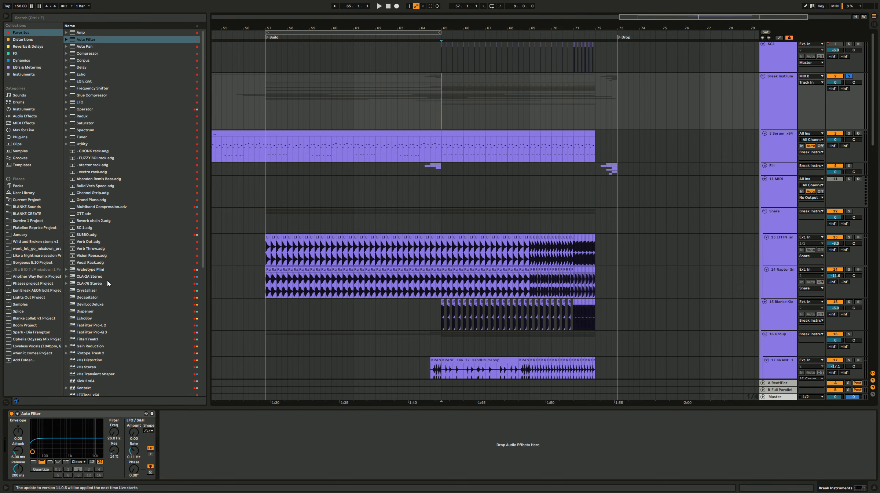
scroll(110, 290, down, 10)
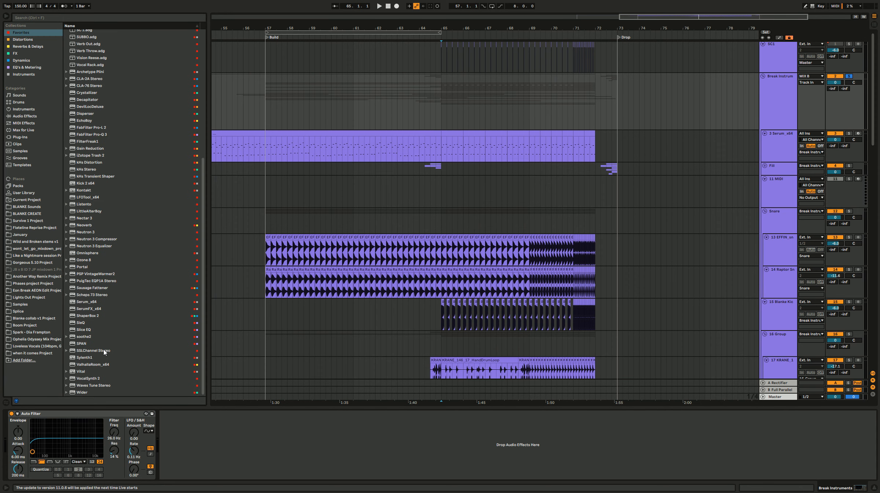
click(101, 365)
double_click(102, 364)
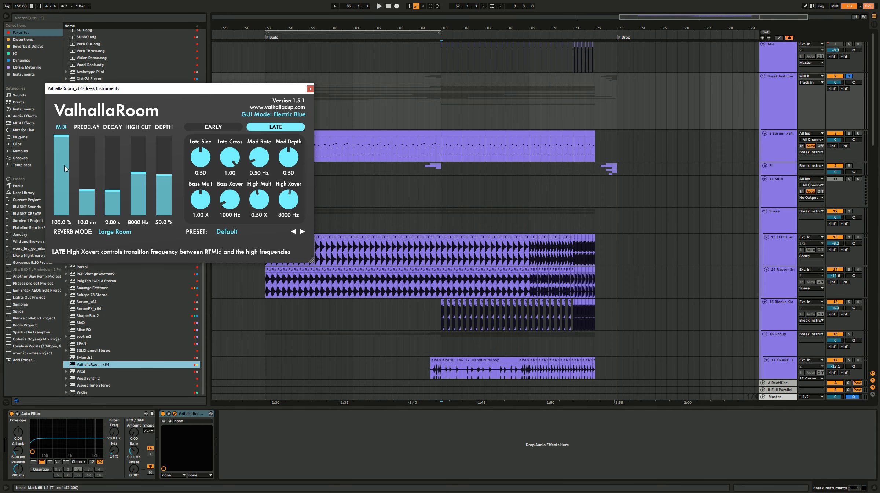
drag(64, 166, 99, 205)
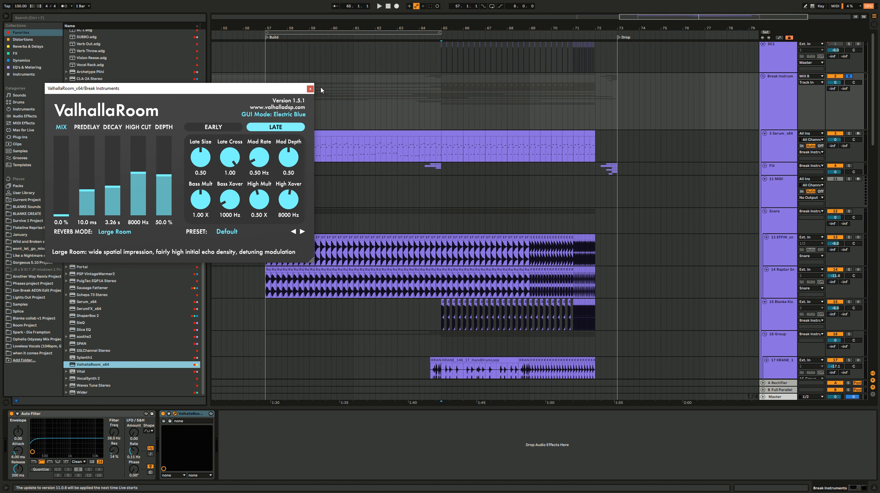
click(310, 88)
Step: Add the OTT preset after ValhallaRoom on the Break Instruments group and set its amount to 0.0 %
scroll(118, 225, up, 3)
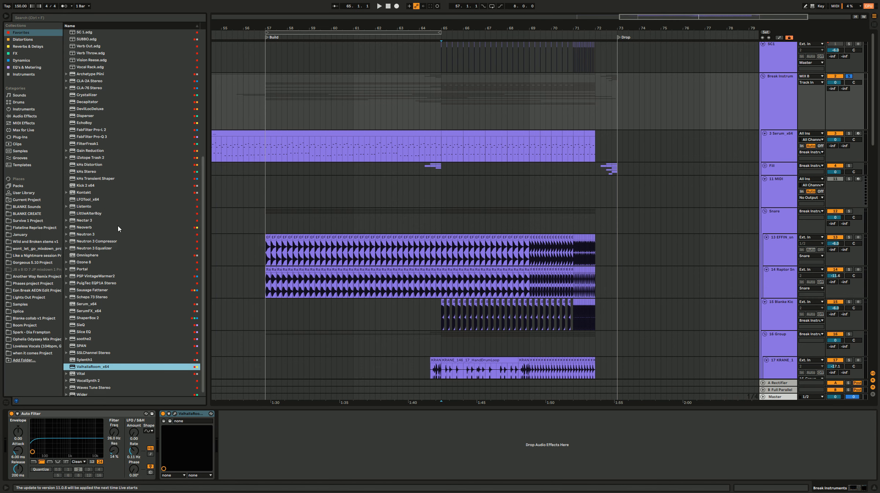
scroll(108, 157, up, 4)
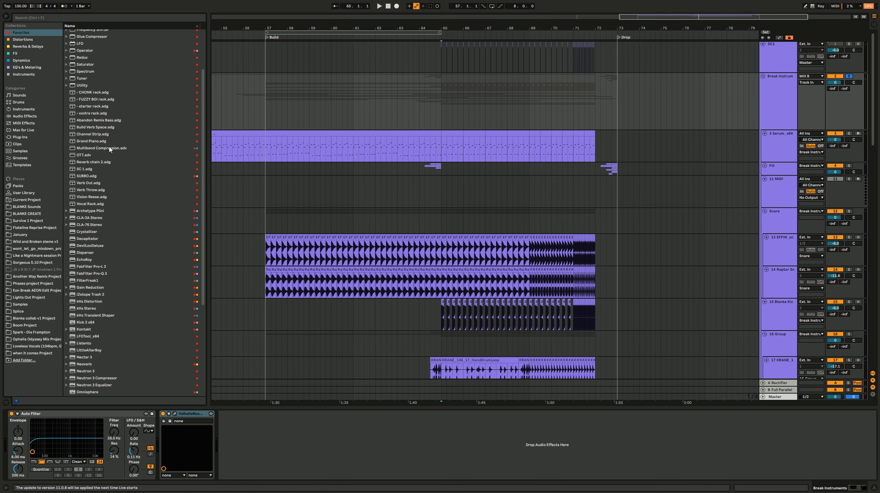
drag(103, 155, 276, 433)
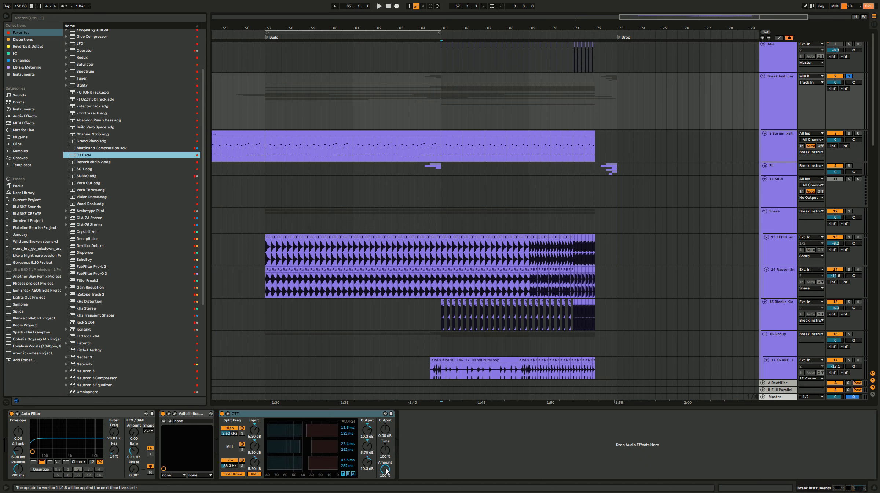
drag(386, 469, 387, 491)
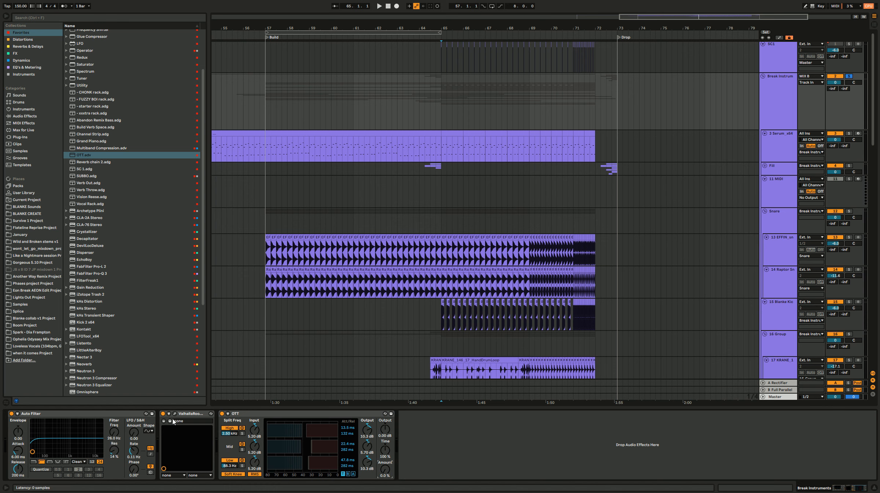
Step: Add Utility after OTT, group all four Break Instruments effects into an Audio Effect Rack and show its macro controls
click(130, 414)
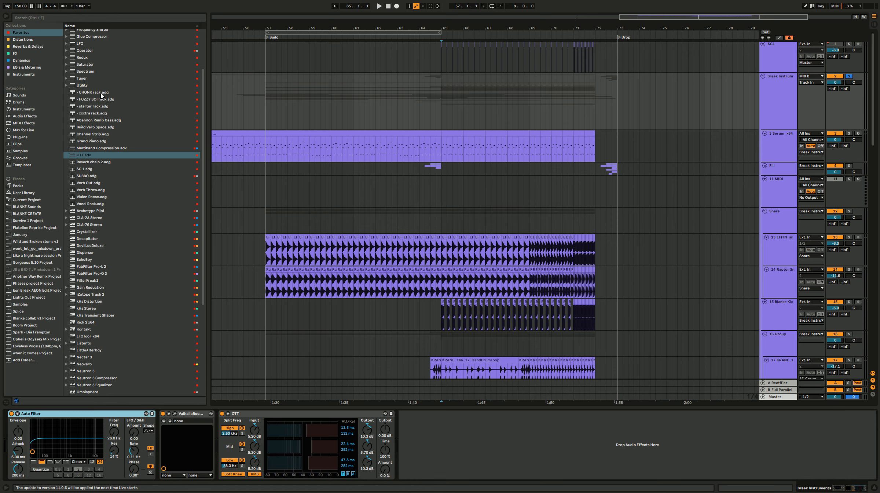
drag(89, 87, 422, 430)
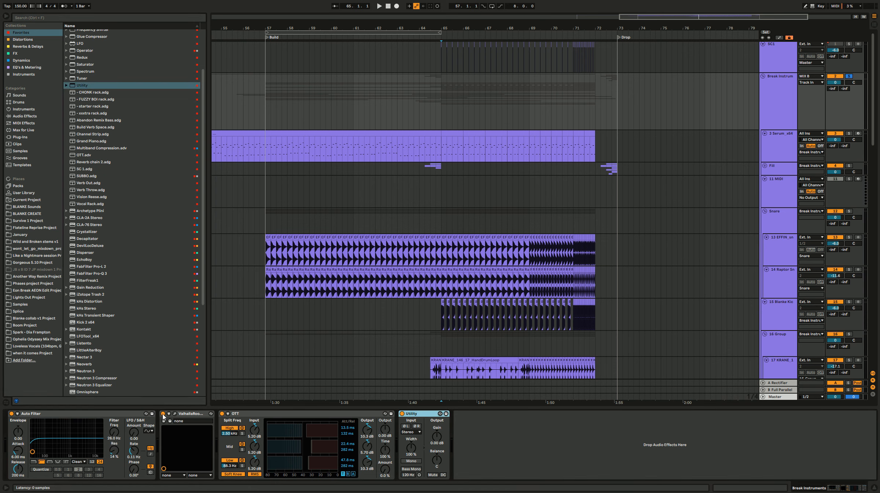
shift+click(127, 420)
key(ctrl+g)
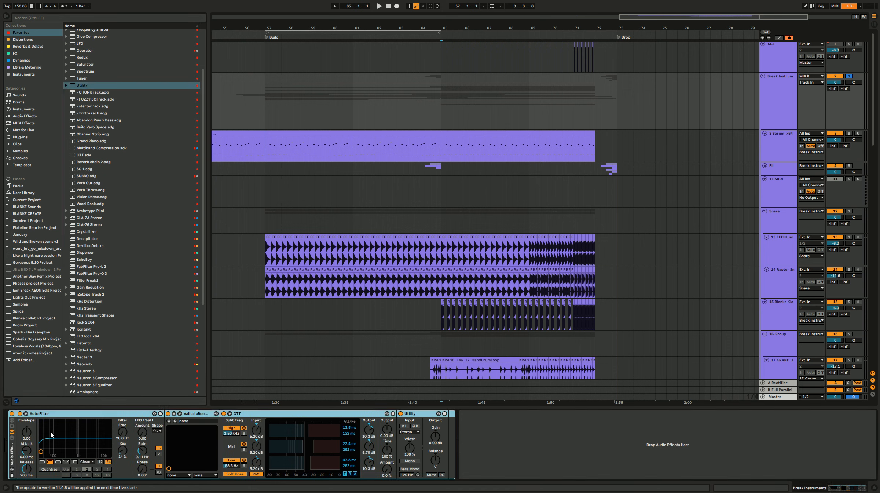
click(11, 420)
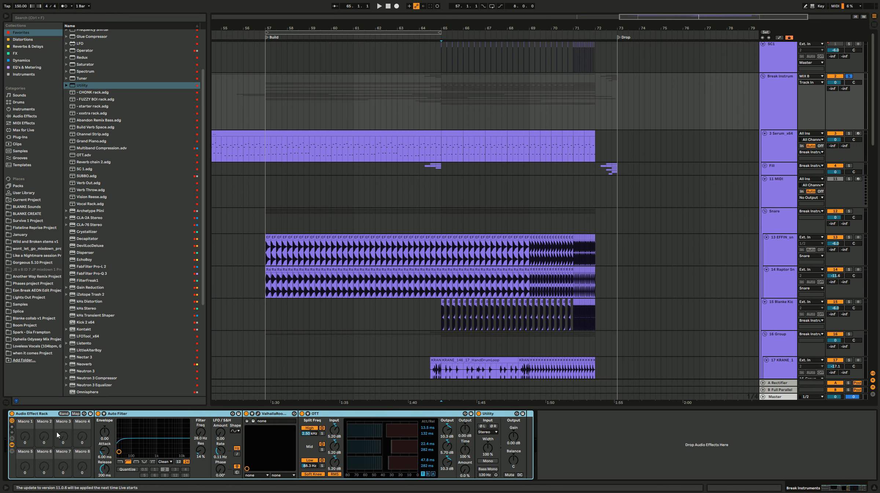
Step: Map the Auto Filter frequency, ValhallaRoom mix and OTT amount to Macro 1 of the rack
right_click(205, 436)
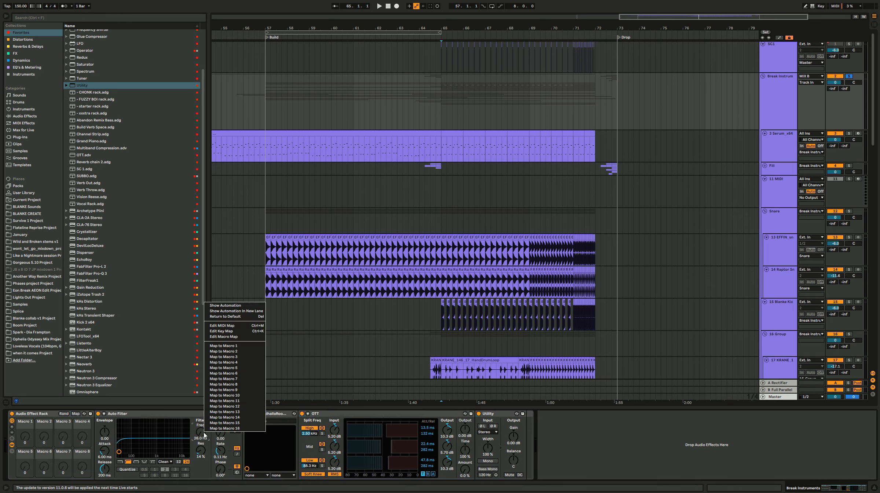
click(239, 346)
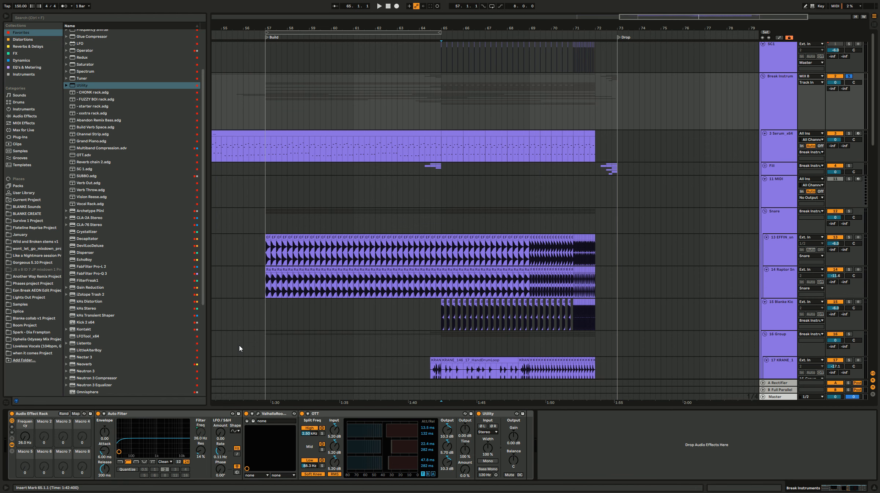
click(253, 421)
right_click(313, 427)
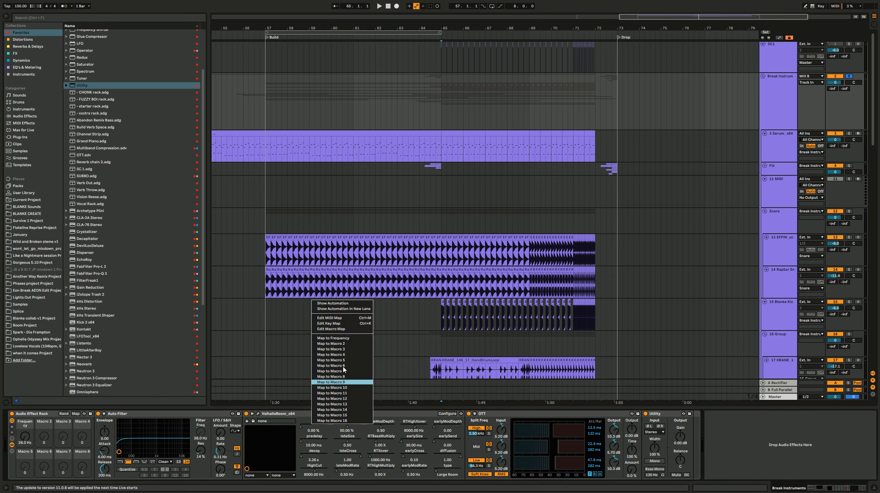
click(324, 338)
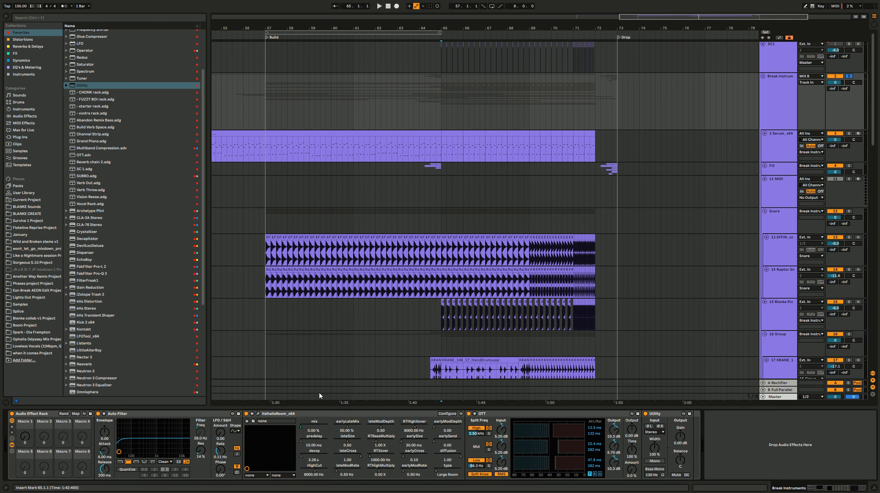
right_click(638, 471)
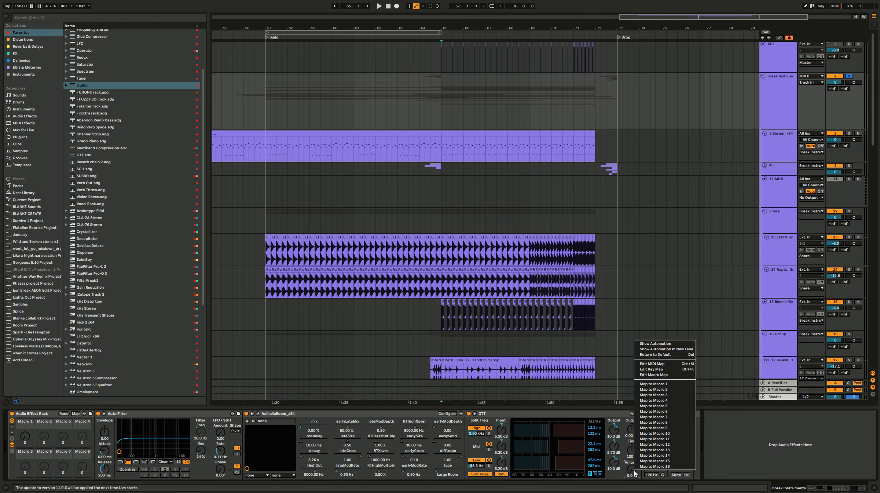
click(674, 386)
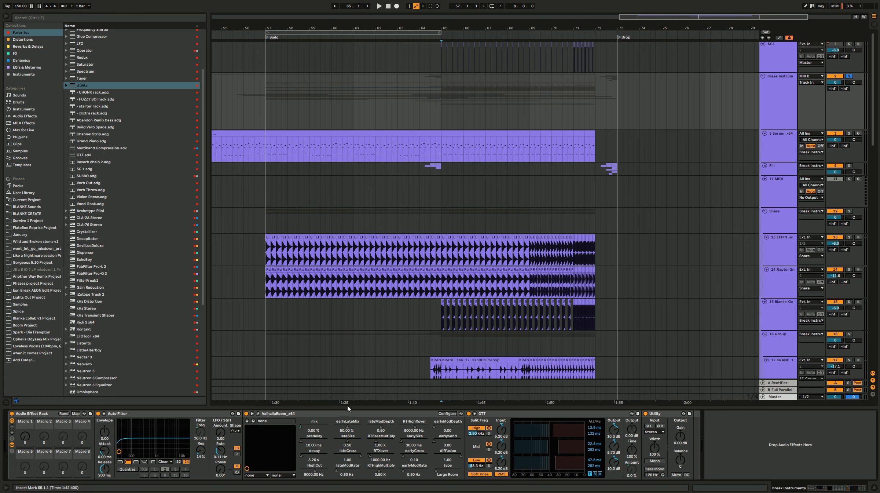
Step: Play the build from just after bar 65 while sweeping Macro 1 to audition the combined effects
mouse_move(25, 435)
mouse_down()
mouse_move(33, 422)
mouse_move(57, 430)
mouse_move(25, 473)
mouse_up()
click(445, 121)
key(space)
mouse_move(25, 435)
mouse_down()
mouse_move(25, 403)
mouse_move(26, 438)
mouse_up()
key(space)
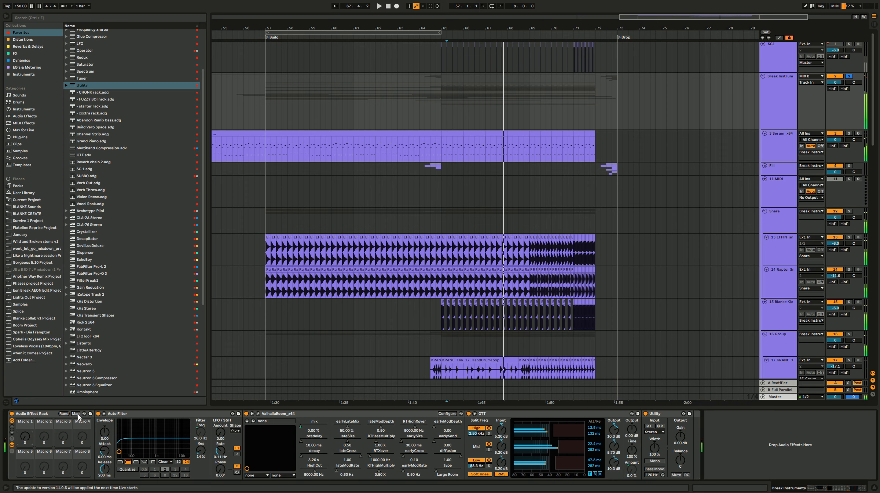
Step: Turn Macro 1 up to 127 and set the Auto Filter frequency mapping's maximum to about 255 Hz
click(76, 414)
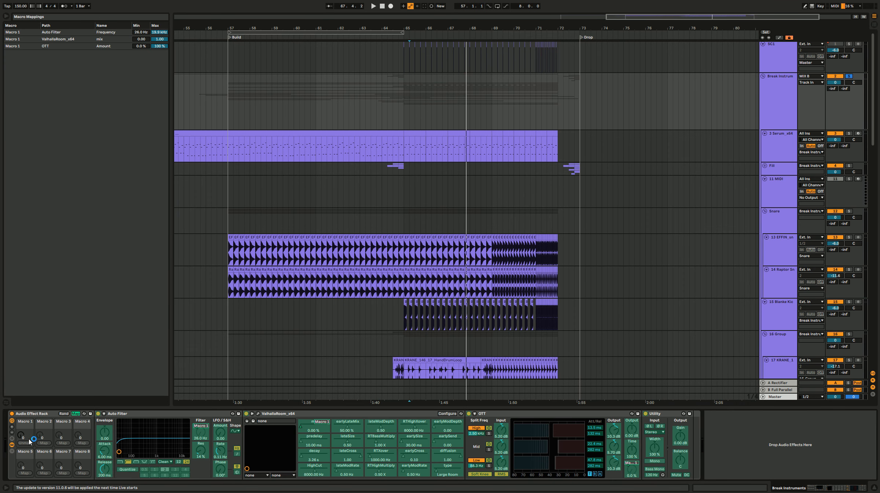
drag(21, 438, 20, 389)
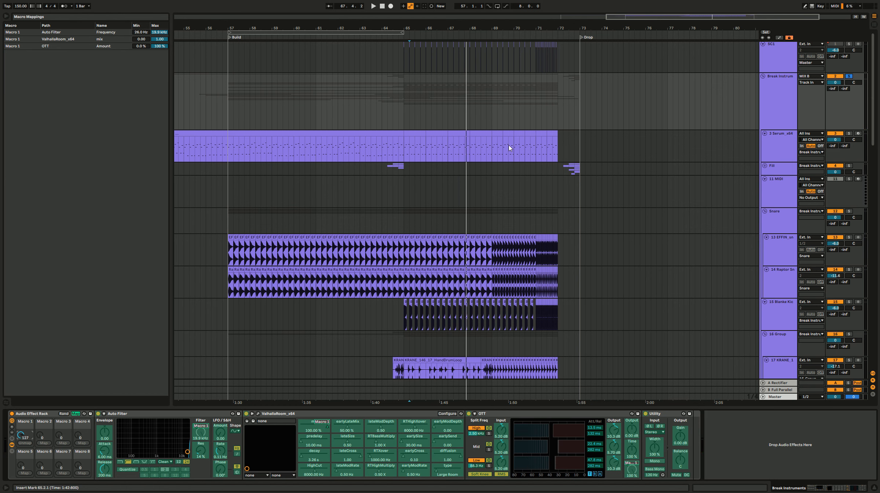
click(559, 113)
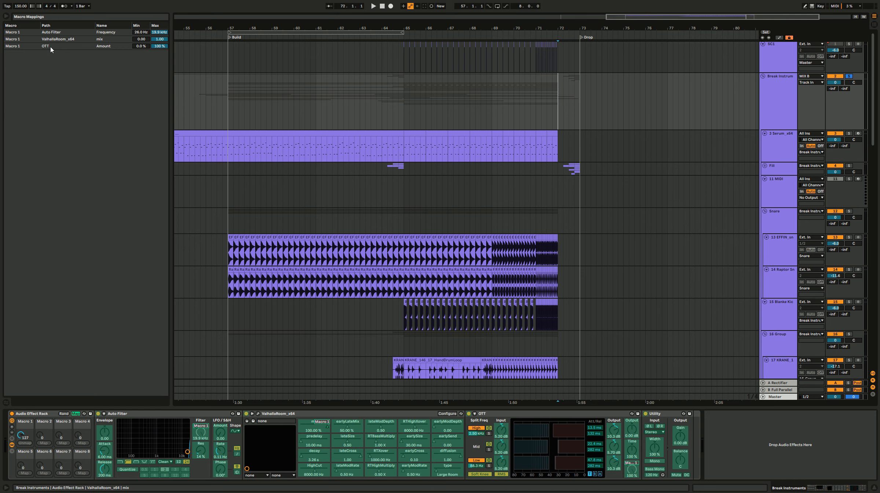
drag(159, 32, 159, 57)
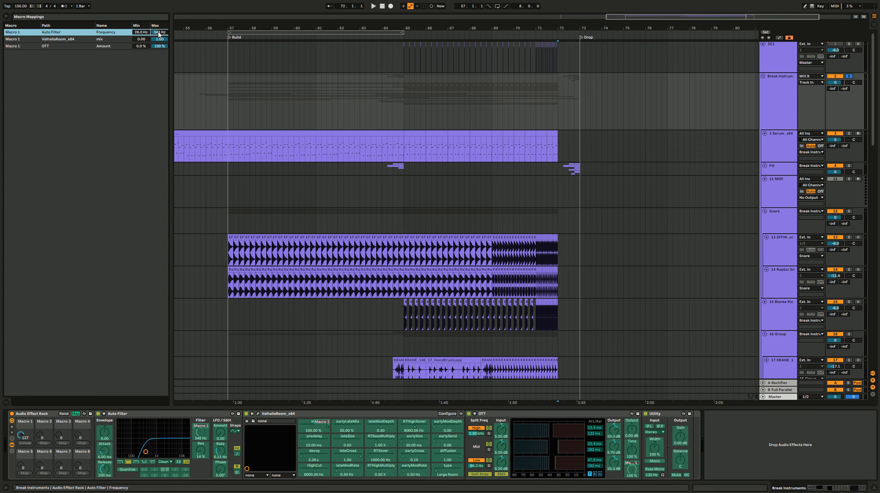
drag(159, 32, 159, 33)
Step: Set the Macro 1 mapping maximums to 0.66 for ValhallaRoom mix and 68 % for OTT amount, then leave map mode
drag(159, 39, 159, 39)
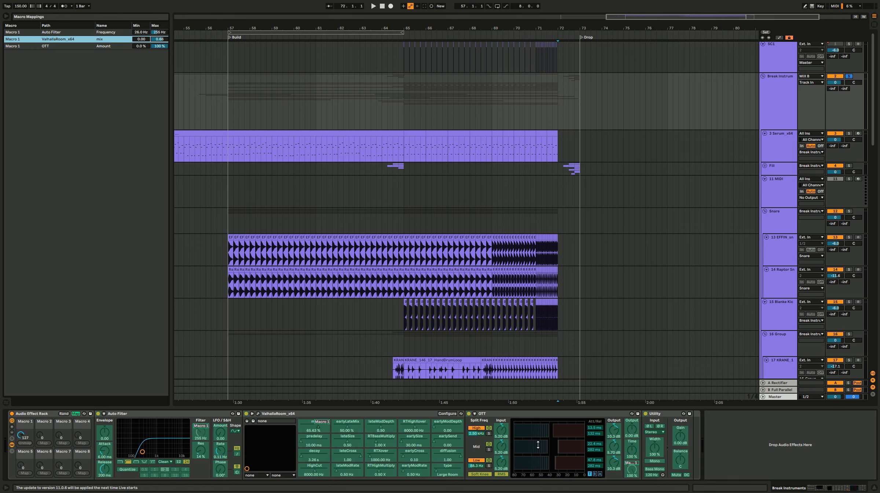
click(558, 419)
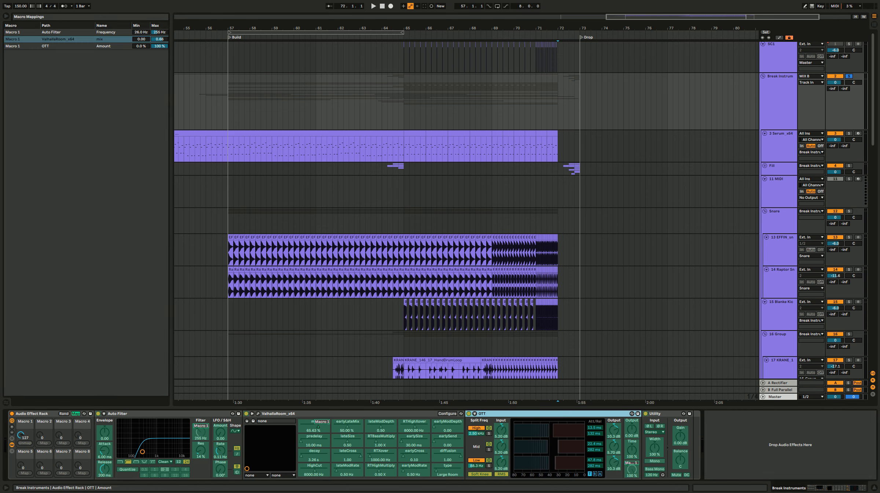
drag(159, 46, 159, 55)
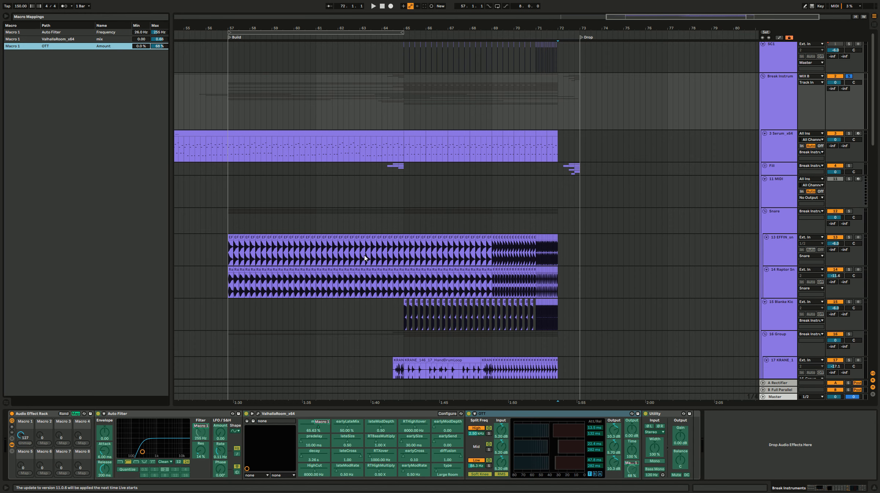
click(75, 413)
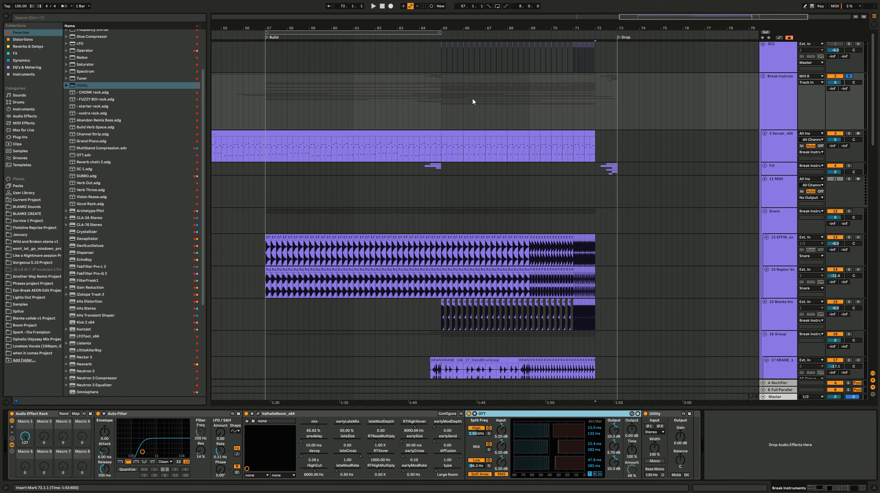
Step: Play the build from 65.1.1 while sweeping Macro 1 to audition the limited mapping ranges
click(442, 101)
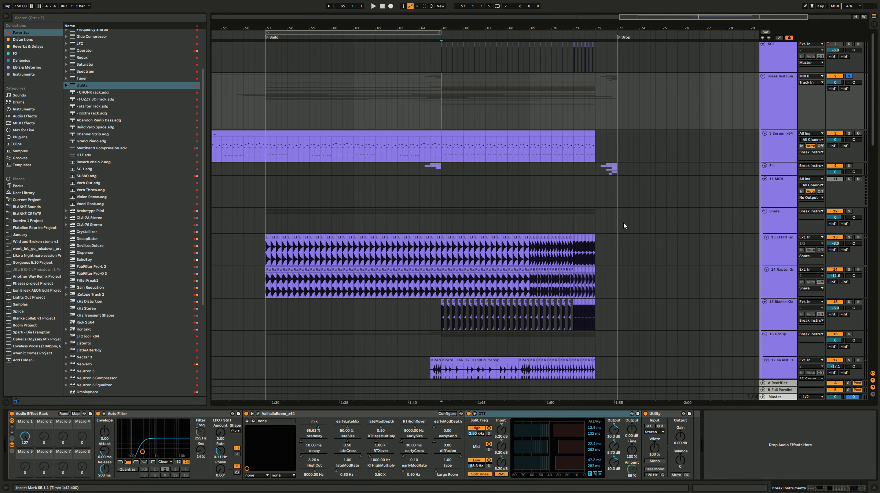
key(space)
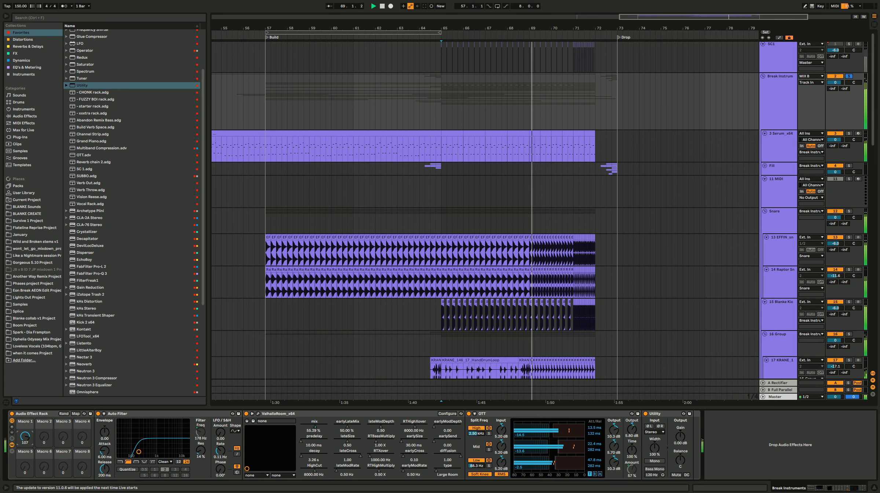
key(space)
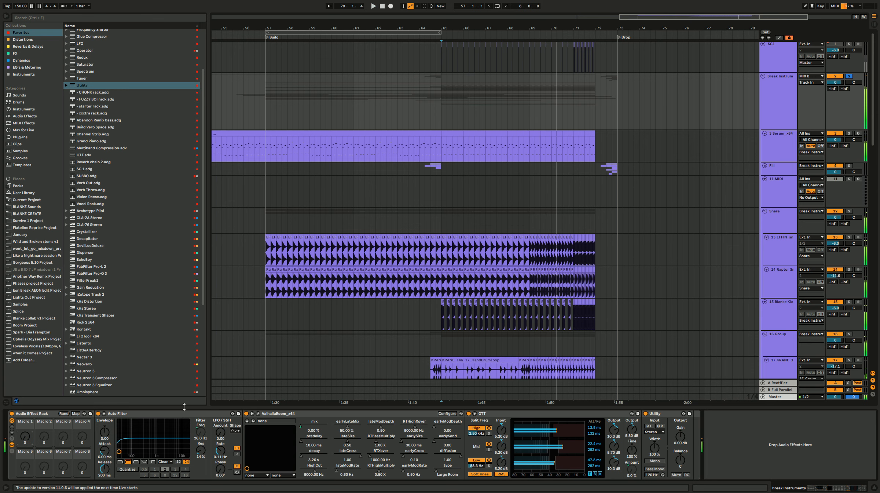
drag(25, 435, 25, 427)
key(space)
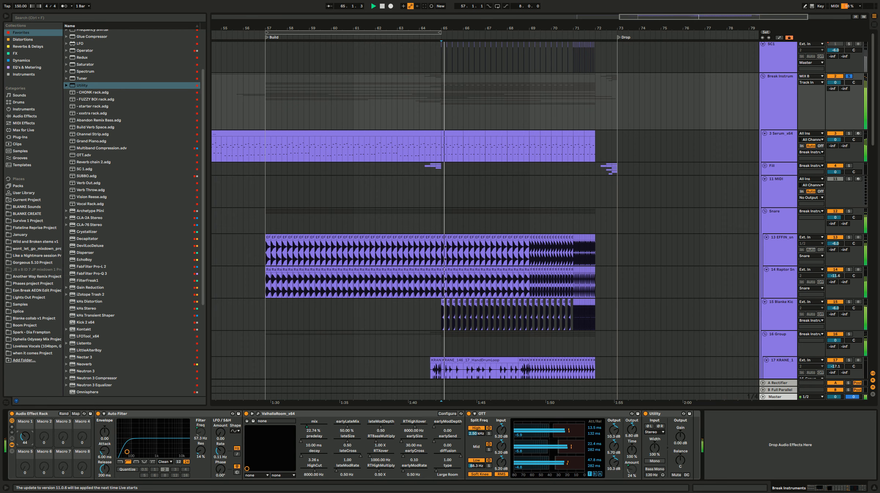
Step: Set the ValhallaRoom mix mapping's maximum to about 0.39 and leave map mode
click(75, 413)
drag(151, 39, 151, 43)
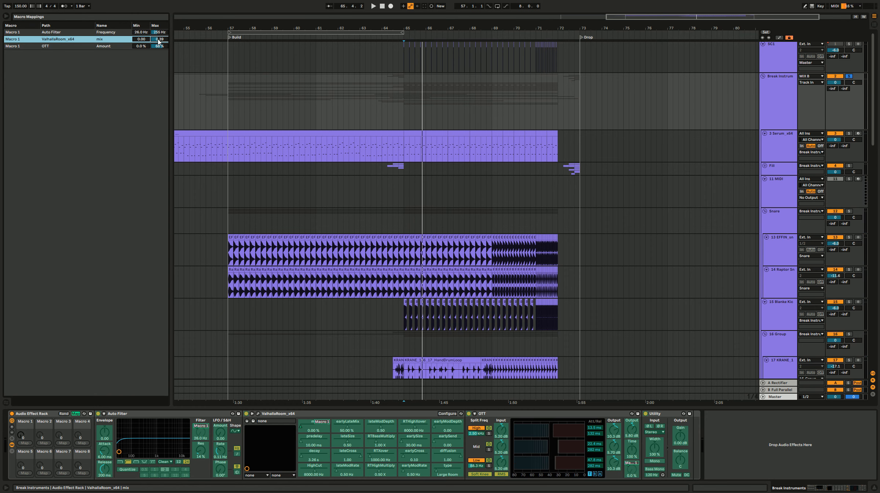
click(75, 414)
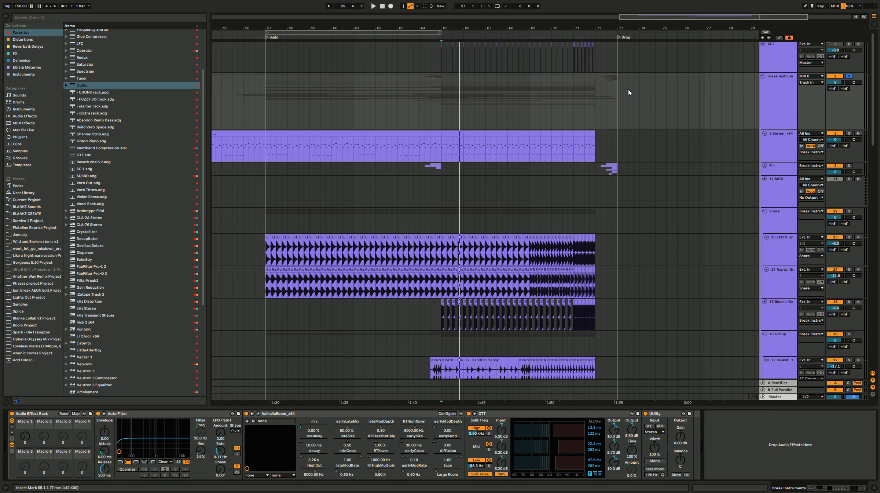
click(451, 121)
click(502, 114)
click(567, 112)
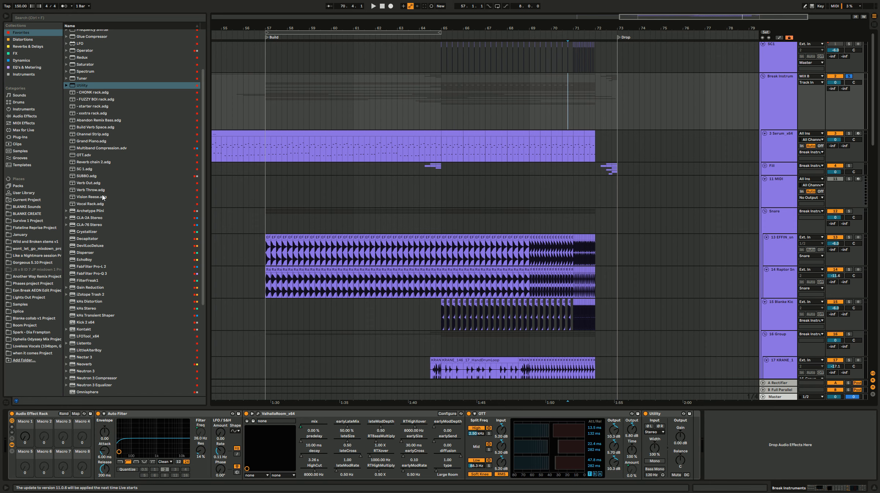
scroll(118, 307, down, 5)
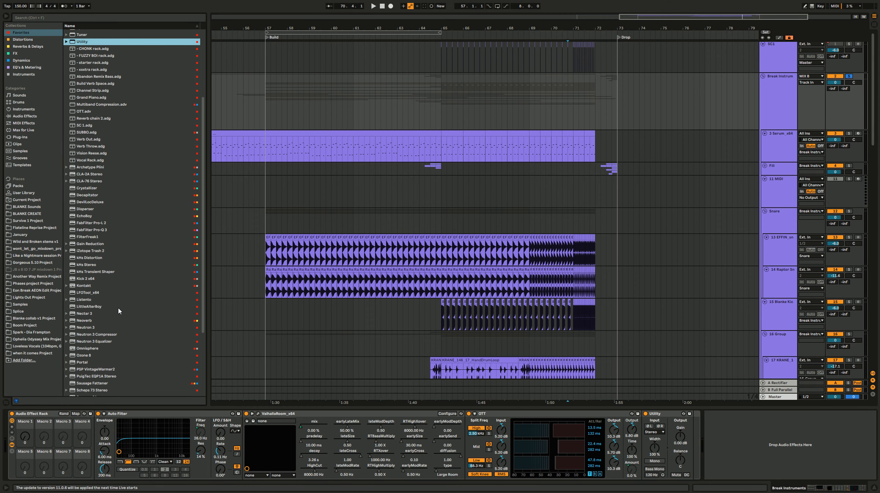
scroll(120, 311, down, 3)
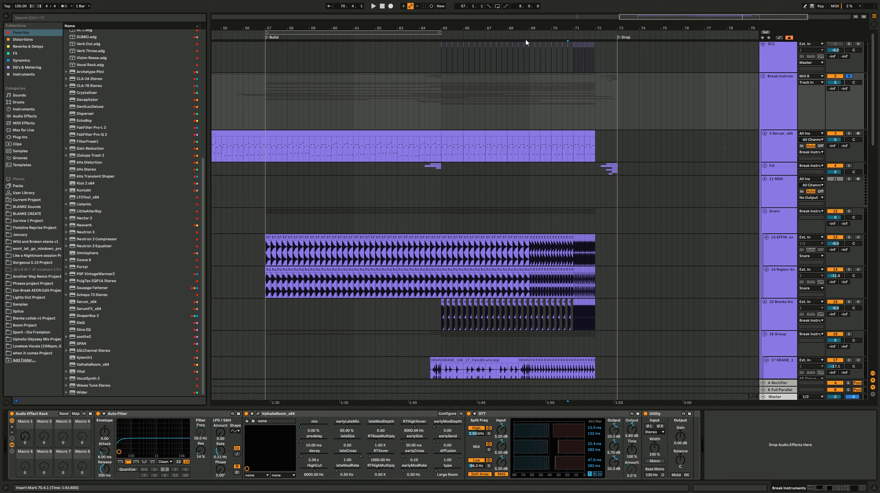
Step: Automate Macro 1 on Break Instruments with a ramp from bar 65 to 72, a reset to 0, and a steeper ramp up to the Drop
key(a)
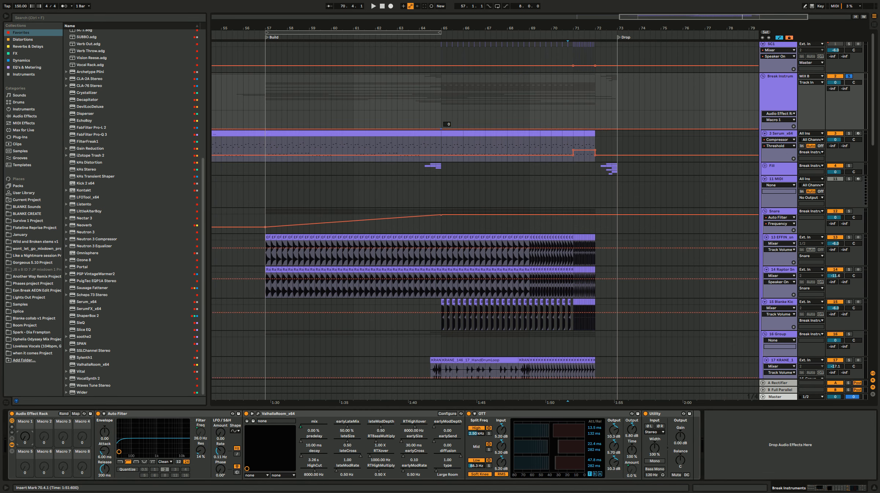
drag(590, 131, 590, 115)
click(585, 101)
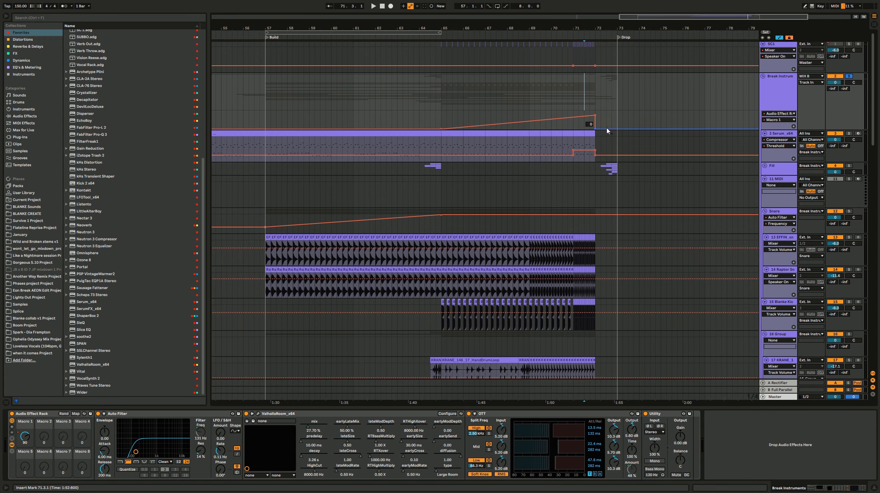
scroll(647, 141, up, 3)
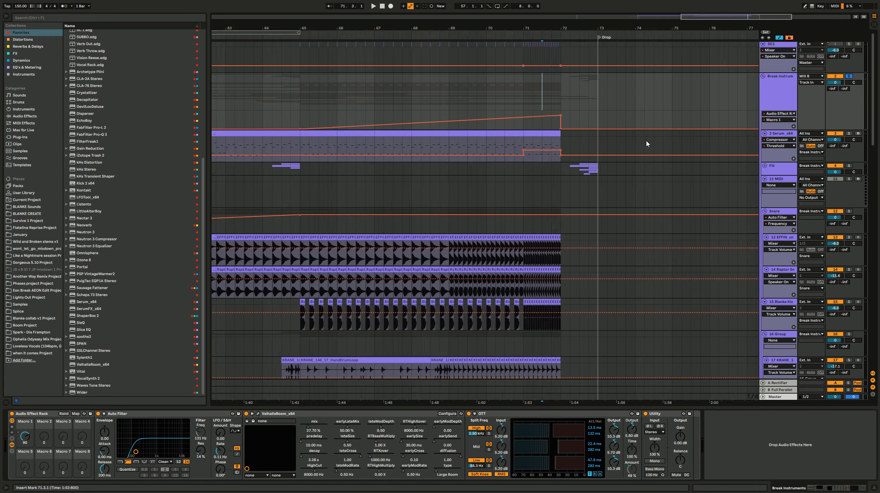
drag(586, 130, 598, 111)
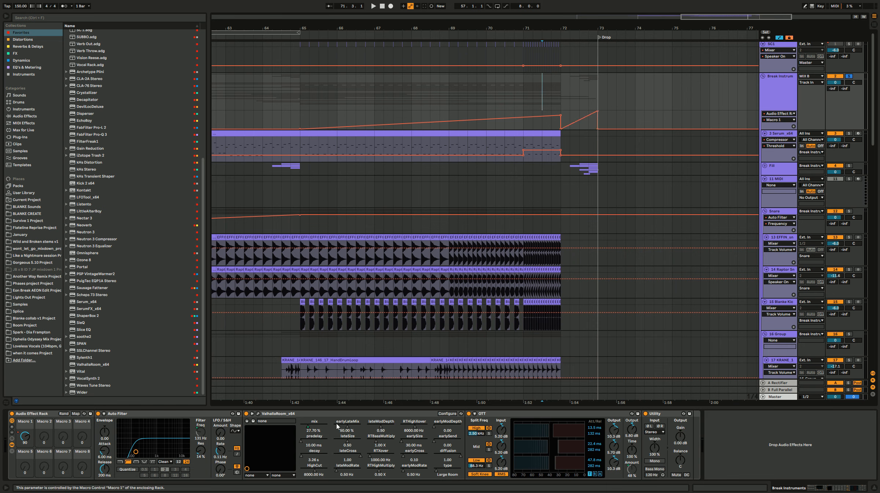
Step: Set ValhallaRoom's decay to 6.46 s, close its window and play from 71.1.1 through the Drop marker
click(258, 413)
drag(111, 189, 112, 180)
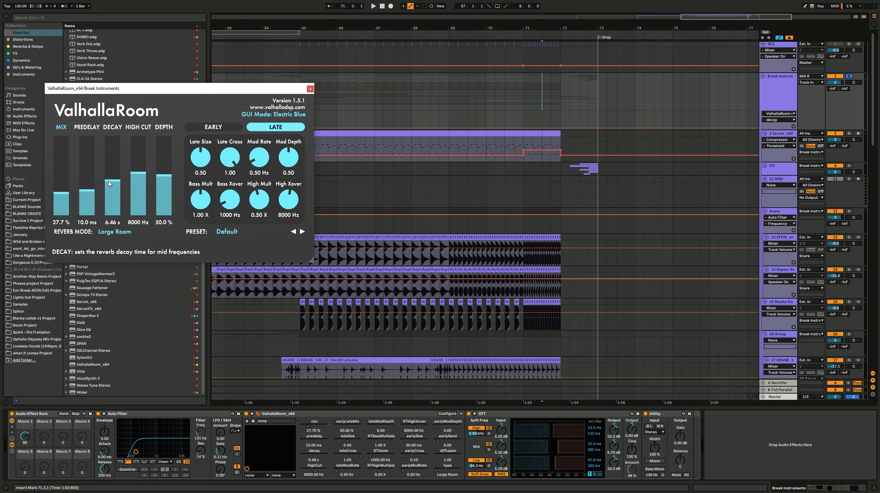
click(310, 89)
click(526, 113)
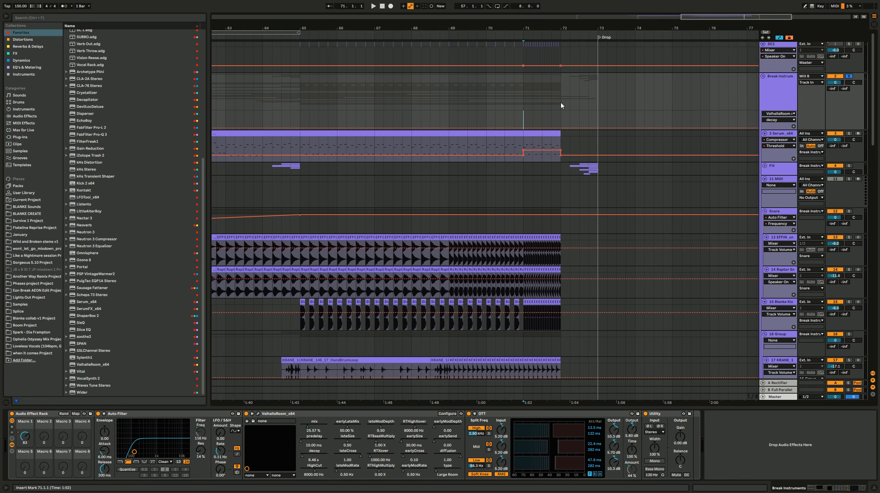
key(space)
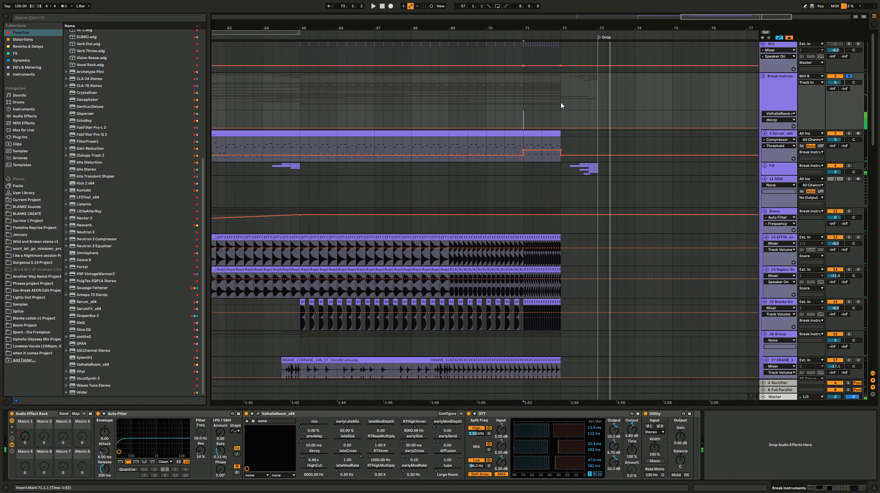
Step: Delay the start of the final Macro 1 ramp to just before the Drop and play the transition from 71.2.1
click(25, 438)
drag(579, 121, 588, 129)
click(533, 90)
key(space)
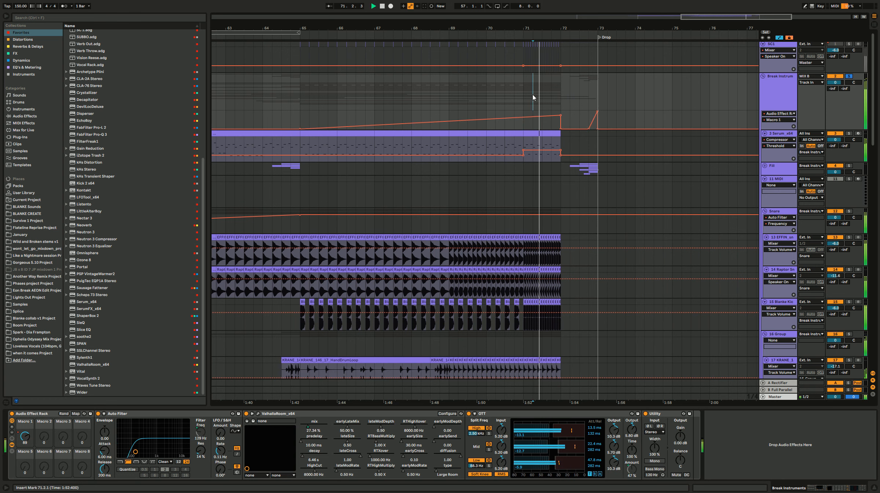
key(space)
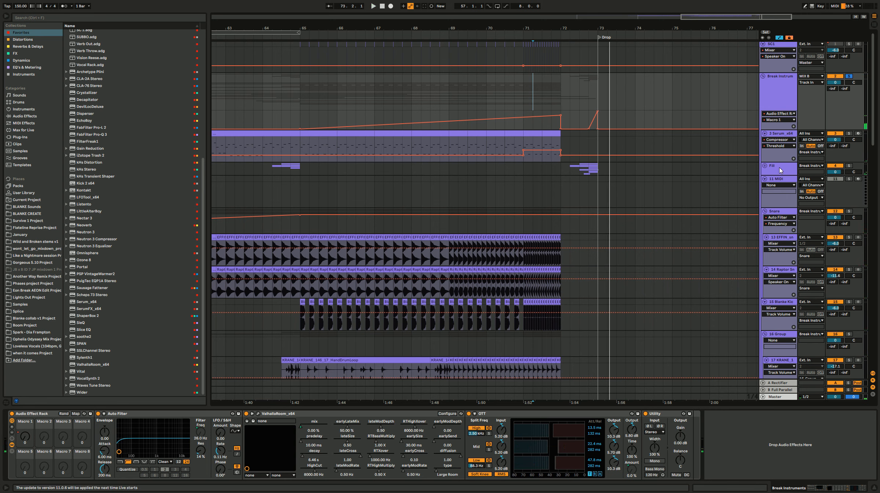
Step: Move the Fill group out of Break Instruments to directly above it and play the transition into the Drop
drag(783, 172, 786, 73)
key(space)
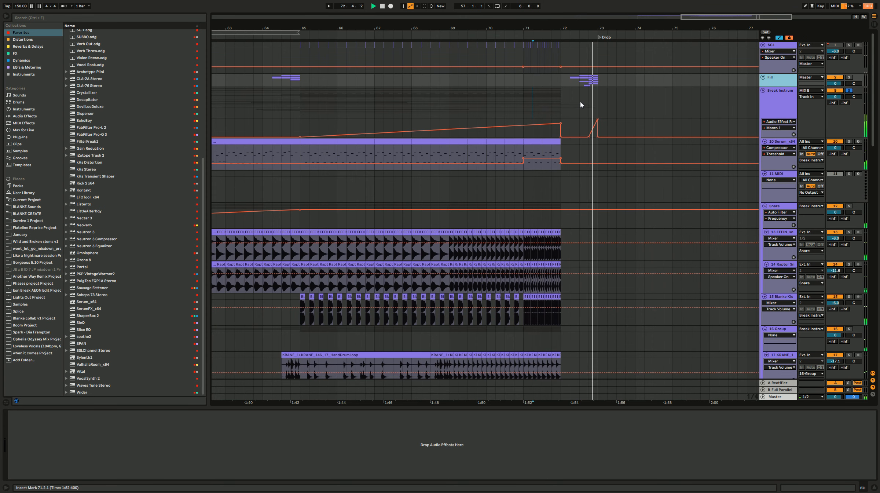
key(space)
Step: Automate the Utility gain on Break Instruments with a dip from bar 72 and a ramp back to 0 dB at the Drop
click(543, 153)
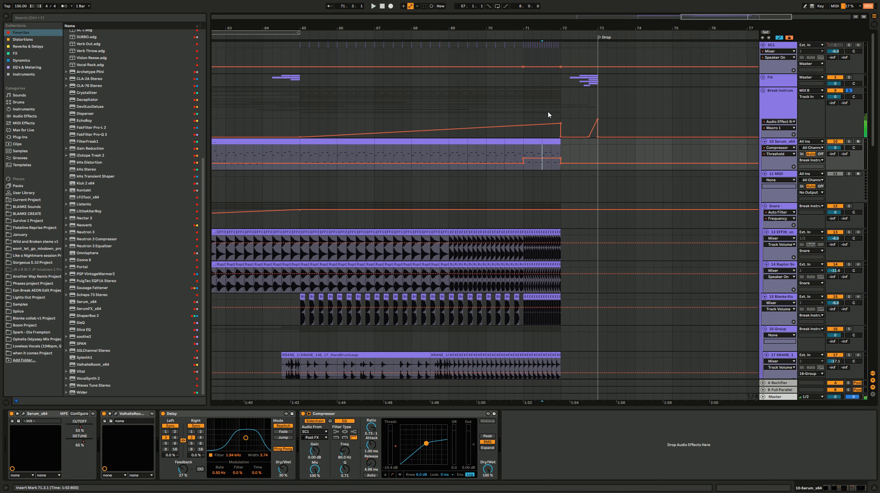
click(548, 113)
click(674, 475)
click(674, 475)
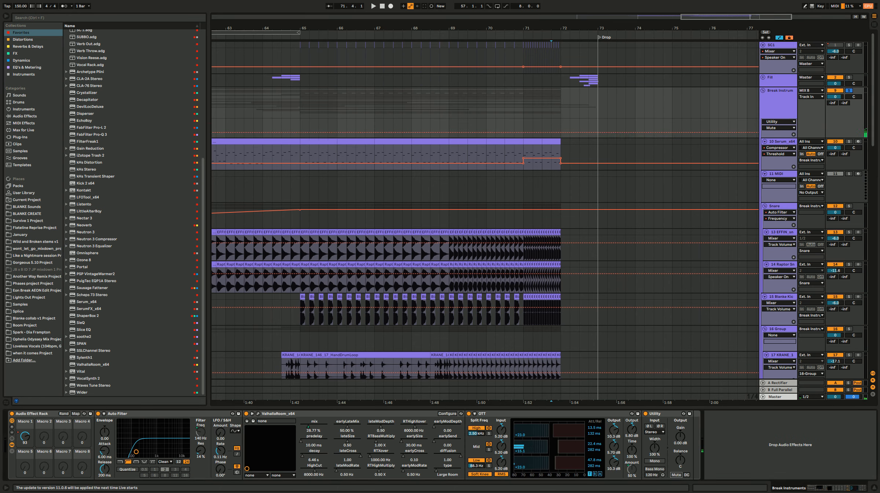
click(681, 437)
click(561, 129)
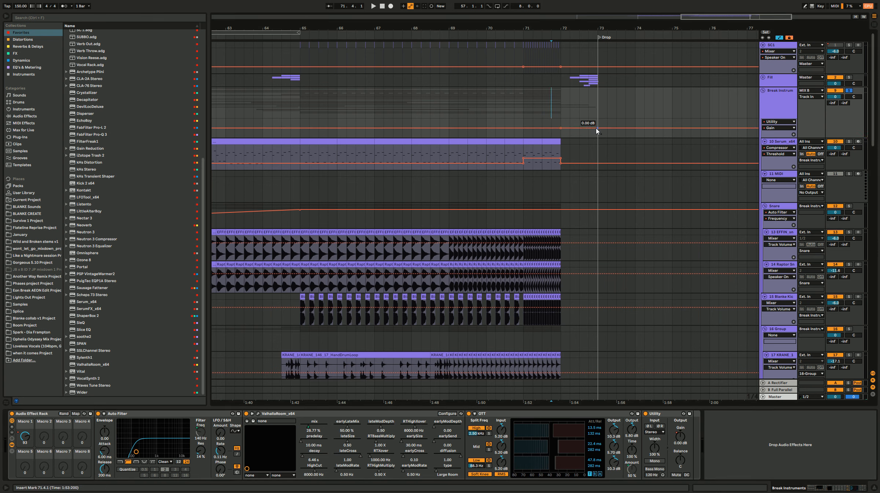
mouse_move(580, 128)
mouse_down()
mouse_move(569, 139)
mouse_move(580, 132)
mouse_up()
Step: Play the build through the Drop from 71.4.1, 70.4.1 and 68.3.1 to check the gain dip
key(space)
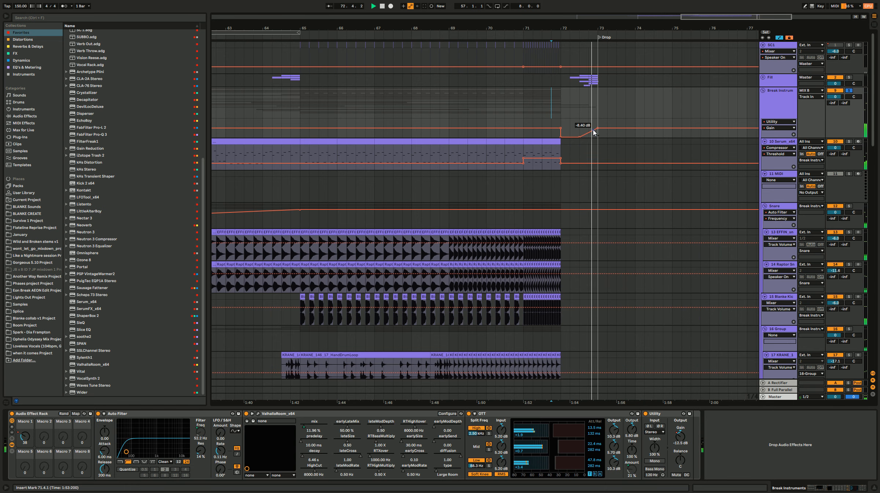
key(space)
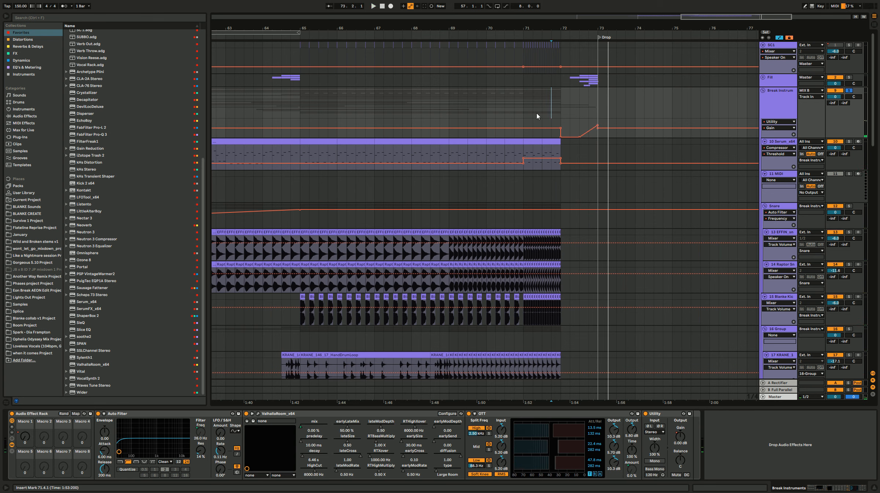
click(518, 112)
key(space)
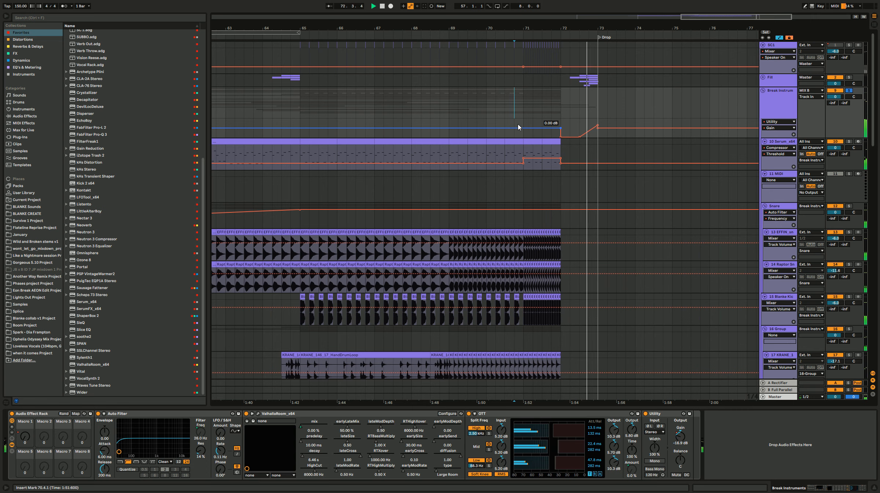
key(space)
click(432, 114)
key(space)
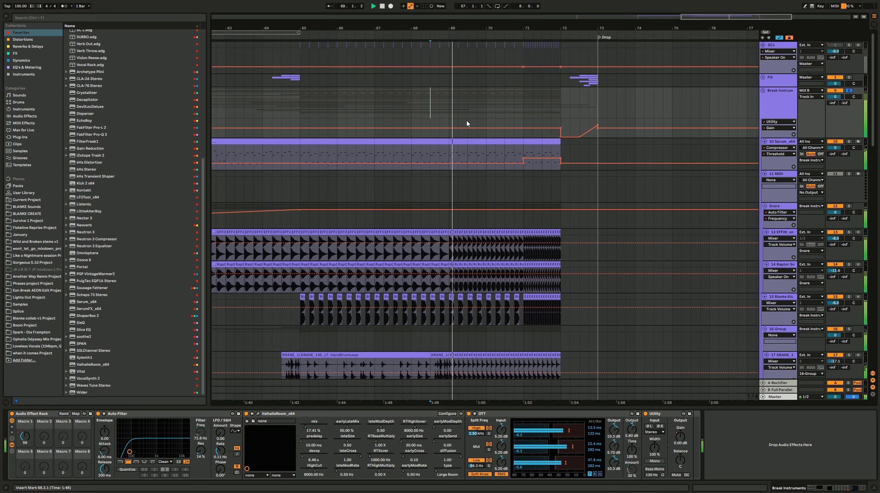
scroll(489, 201, down, 3)
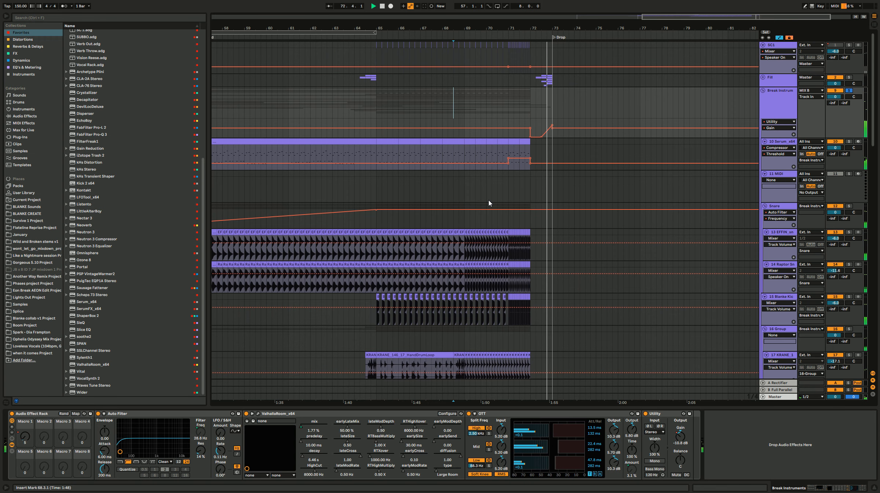
Step: Hide the automation lanes, unfold the Fill group and add an empty audio track below its Blanke Kick track
key(a)
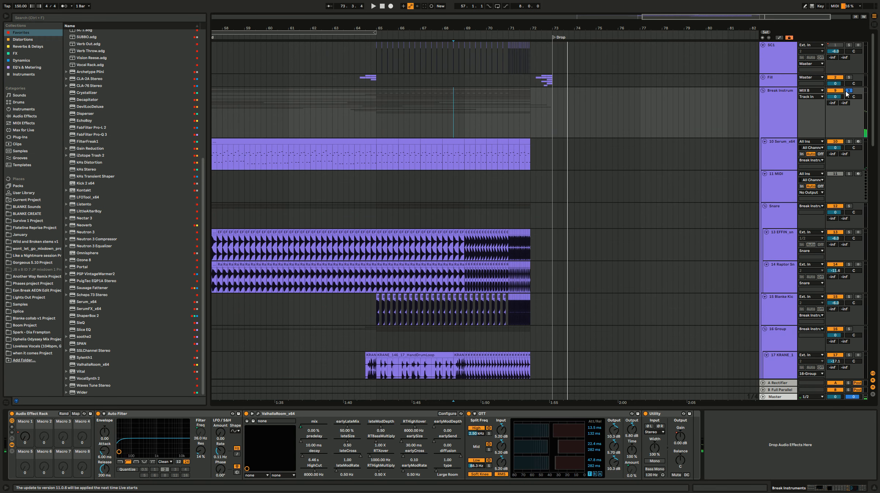
click(763, 78)
click(503, 282)
key(space)
key(ctrl+t)
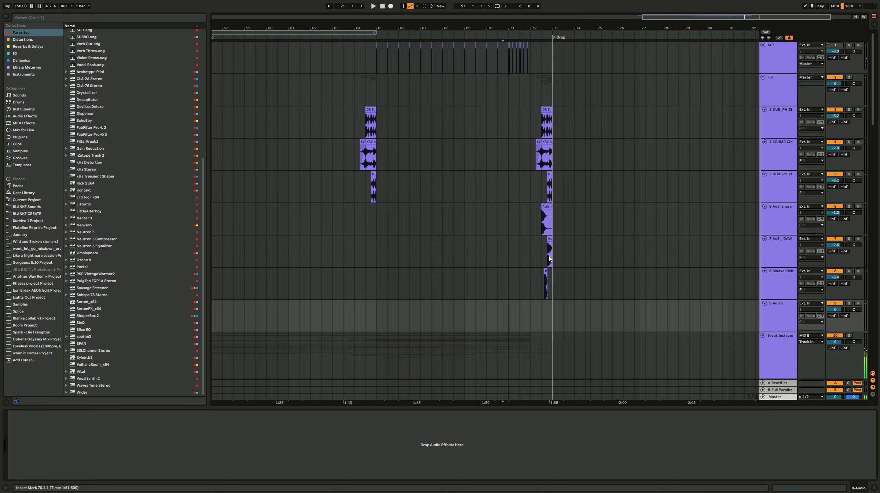
scroll(553, 293, up, 5)
scroll(511, 300, down, 5)
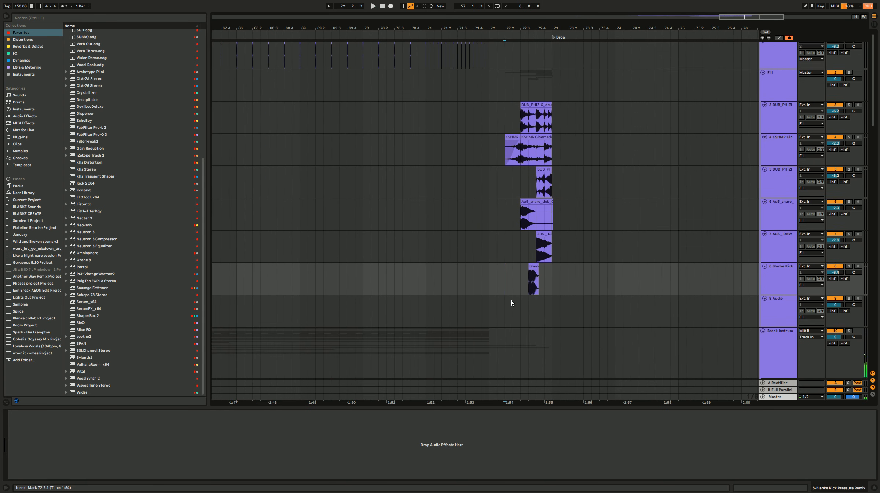
click(482, 211)
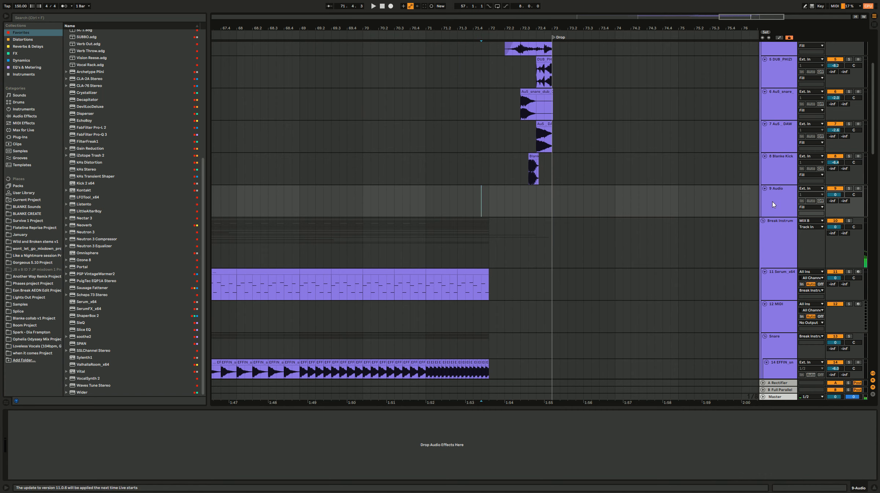
Step: Open the 3. Cinematic folder under 2.0 FX in the BLANKE Sounds library
click(40, 208)
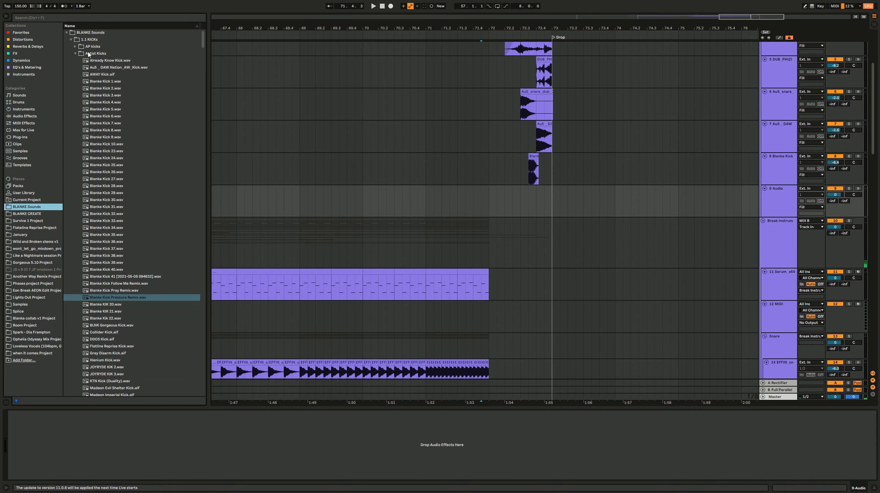
click(71, 39)
click(91, 110)
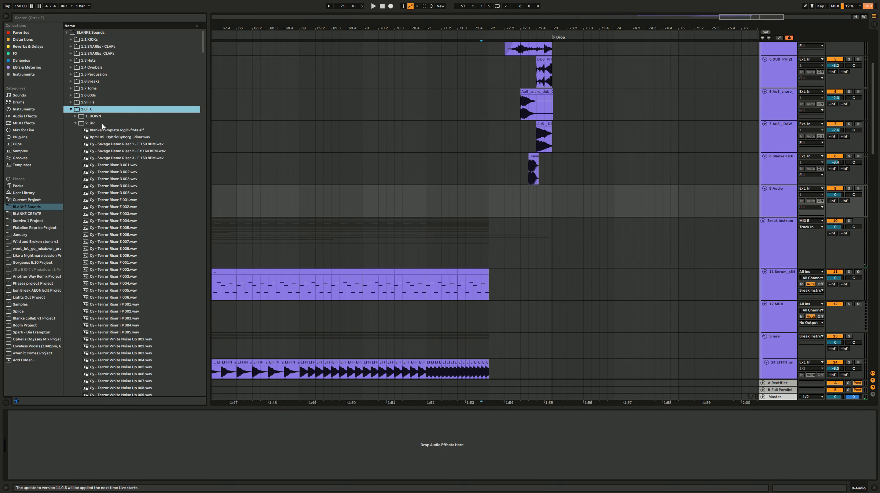
click(98, 125)
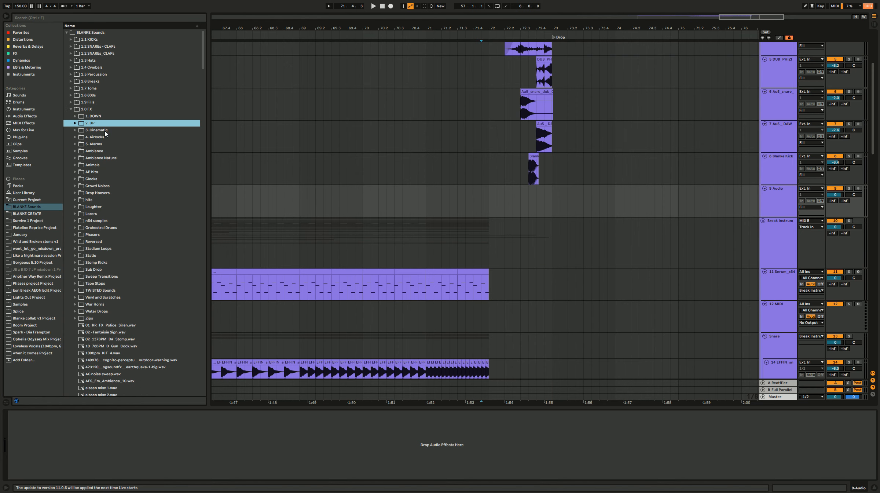
click(105, 131)
Step: Audition the cinematic one-shots and place KSHMR_Stadium_Kick_06_-_Bump.wav at bar 72 on the empty audio track
click(126, 320)
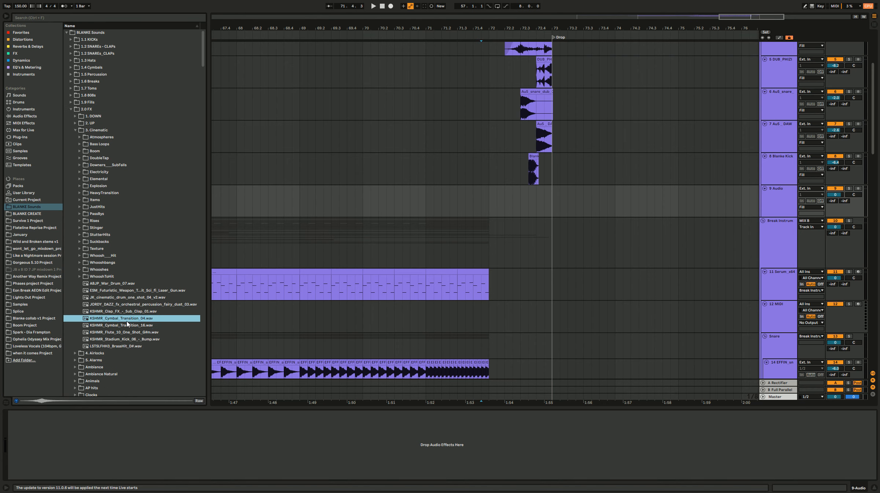
click(126, 332)
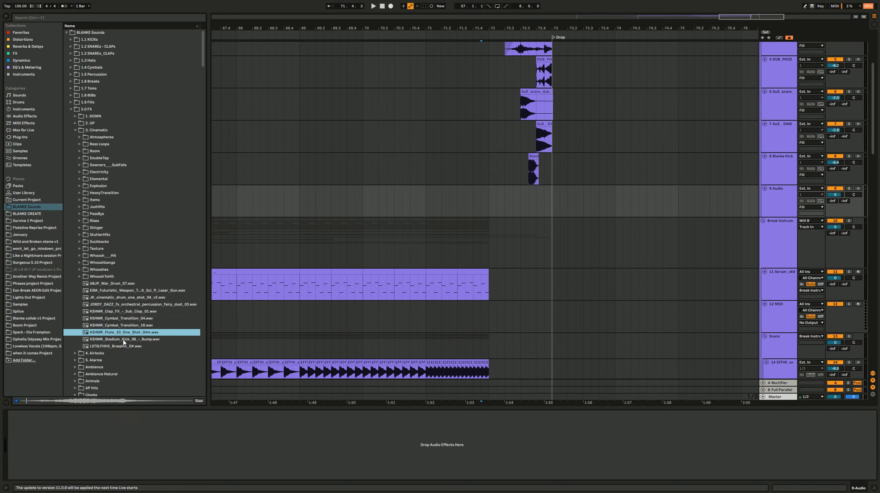
click(123, 340)
drag(120, 343, 503, 188)
Step: Add another audio track below the Stadium Kick track and open the JustHits sample folder
click(780, 206)
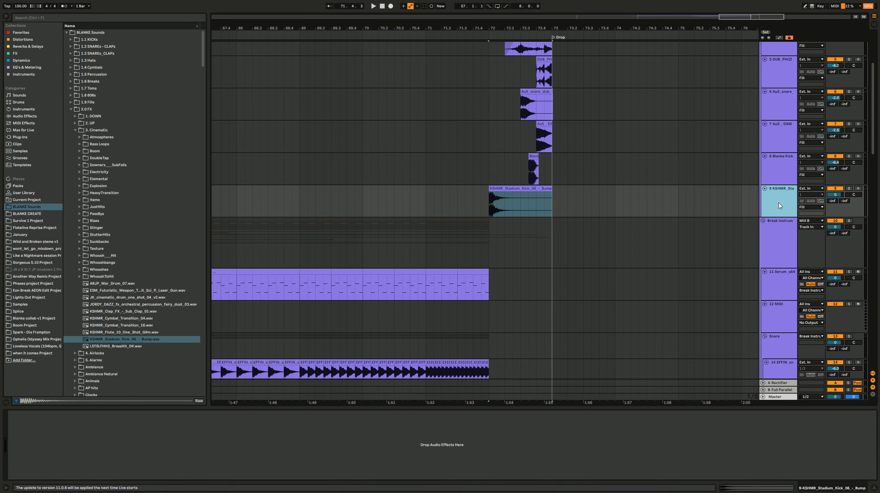
key(ctrl+t)
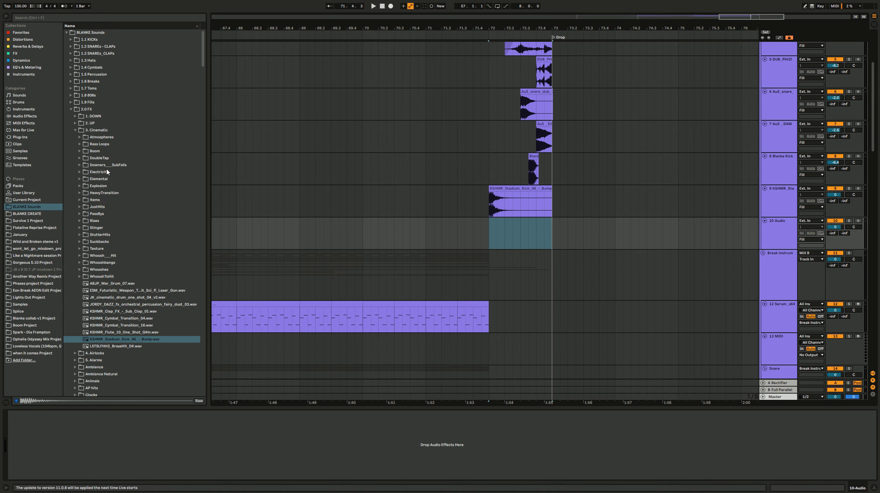
double_click(105, 236)
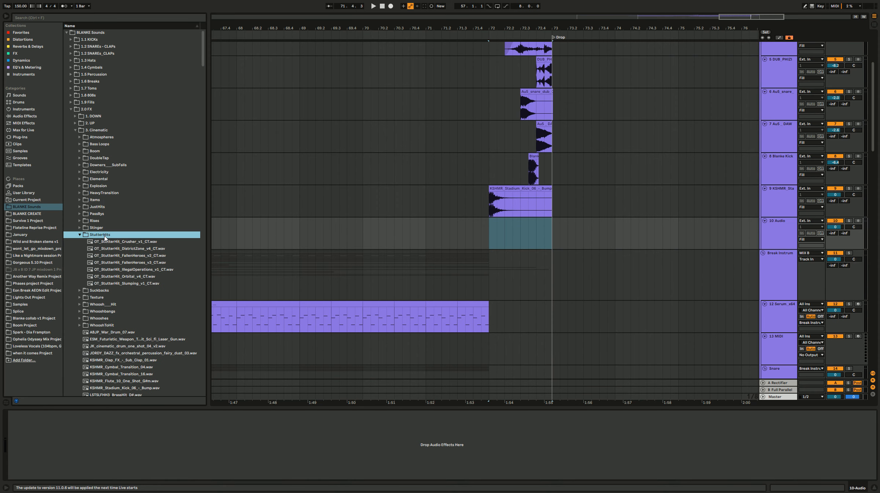
click(105, 213)
double_click(103, 207)
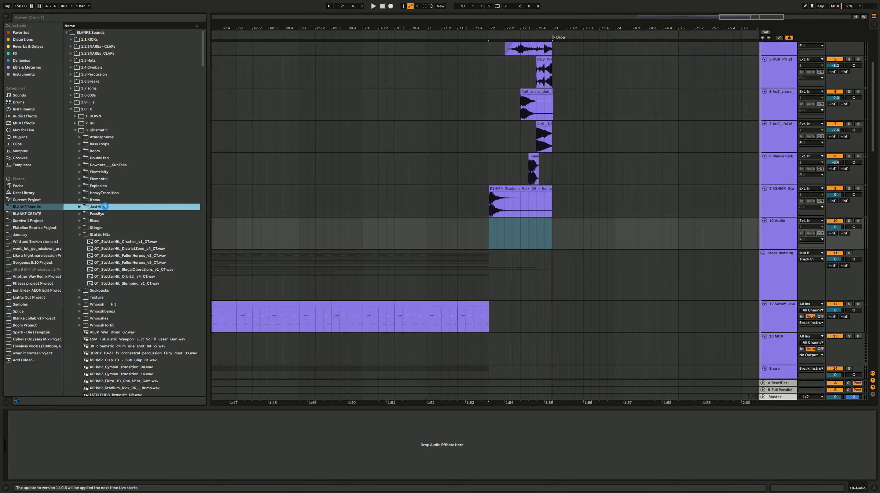
Step: Audition the JustHits samples and place OT_Hit_HellHounds_v3_CT.wav before bar 72 on the new audio track
click(118, 227)
click(120, 216)
click(124, 221)
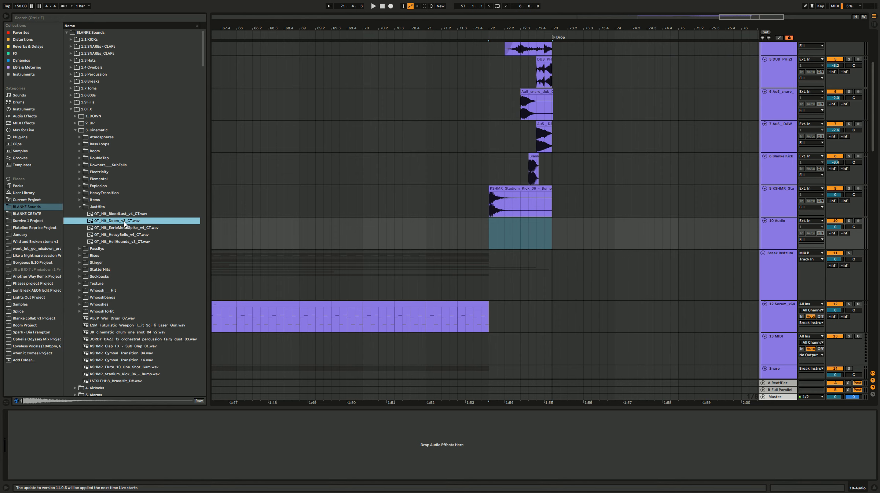
click(120, 243)
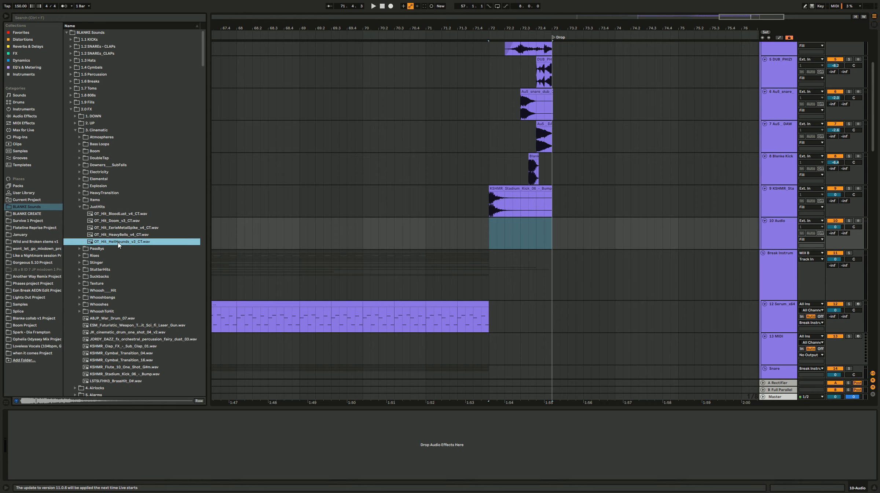
drag(119, 245, 444, 238)
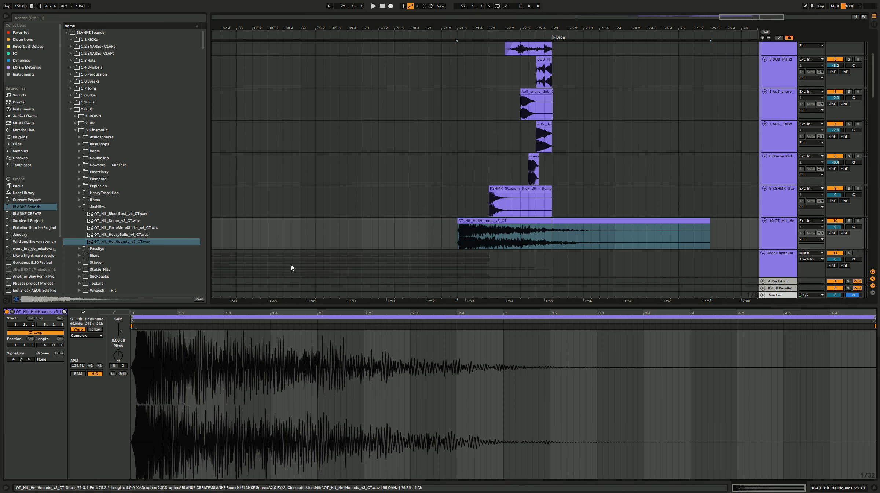
Step: Turn off Warp on the HellHounds hit and shift the clip to start just before bar 72
click(77, 329)
click(545, 214)
scroll(519, 244, up, 5)
drag(383, 221, 446, 226)
Step: Split the HellHounds clip at 72.3.1 and delete the part after the split
scroll(432, 222, up, 10)
scroll(587, 234, down, 10)
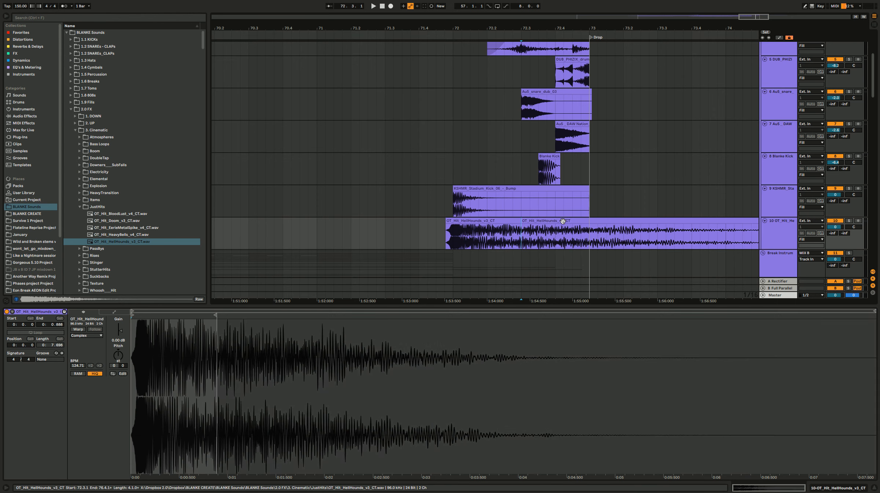
key(ctrl+e)
click(517, 229)
click(393, 201)
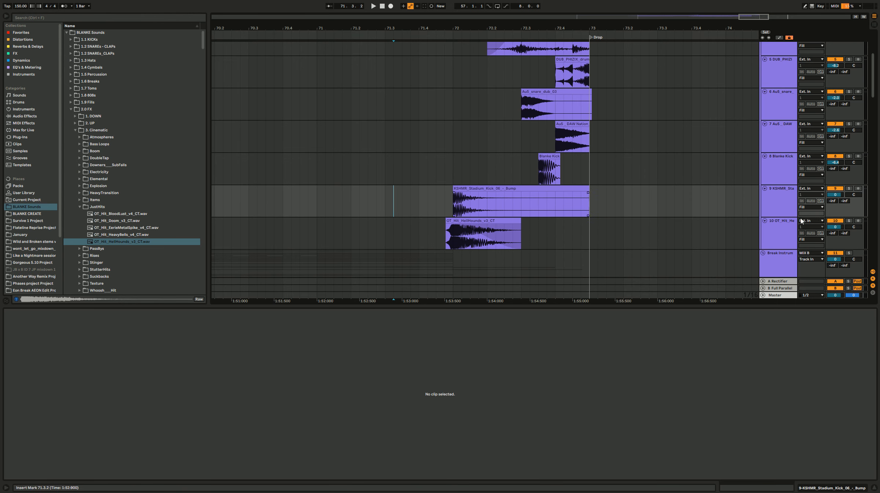
Step: Set the Stadium Kick track's volume to -4.9 dB, lower the HellHounds track, and play both hits from 71.3.3
drag(836, 195, 835, 205)
key(space)
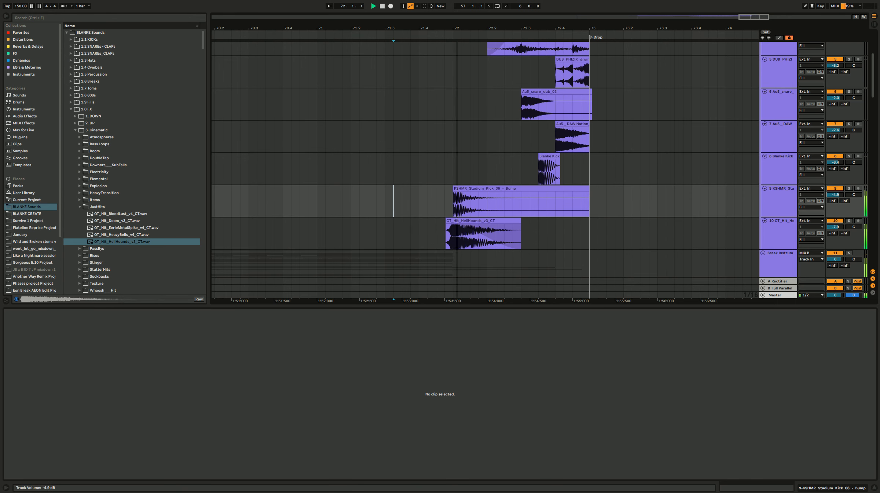
key(space)
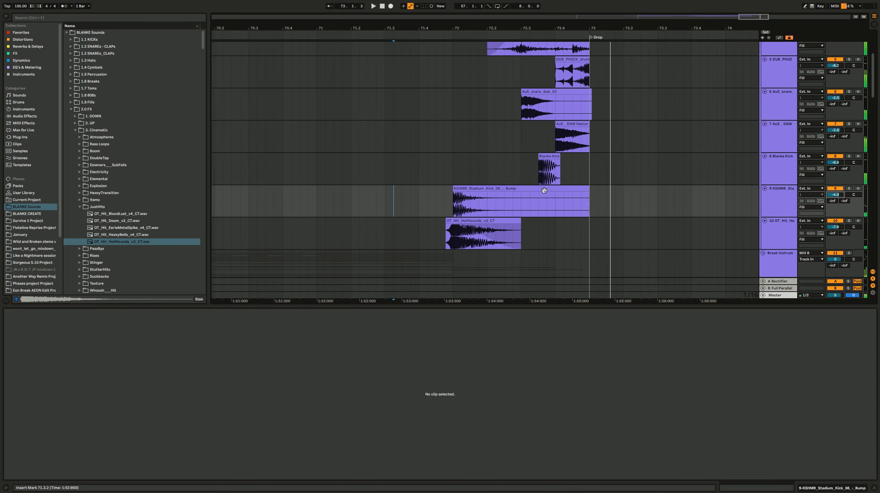
Step: Add an audio track below the HellHounds track and delete the Stadium Kick clip's tail after 72.3.1
scroll(821, 207, up, 1)
scroll(820, 208, down, 5)
click(788, 190)
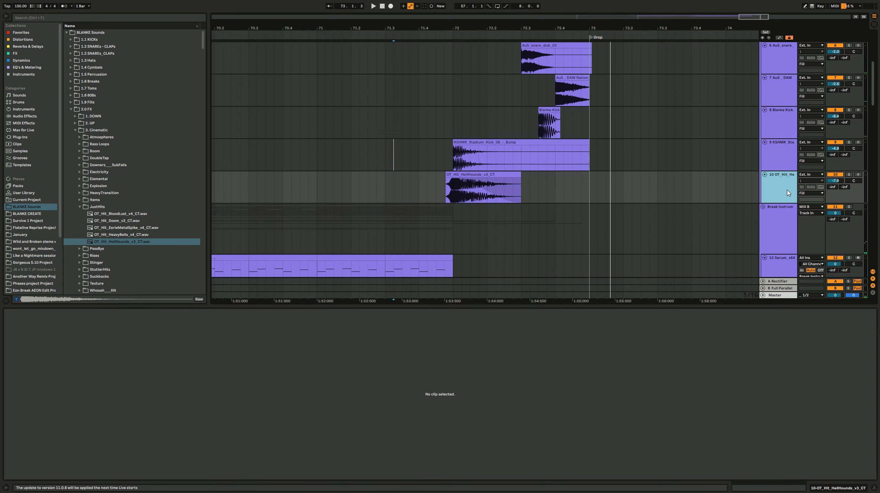
key(ctrl+t)
click(495, 196)
drag(615, 156, 520, 159)
key(Delete)
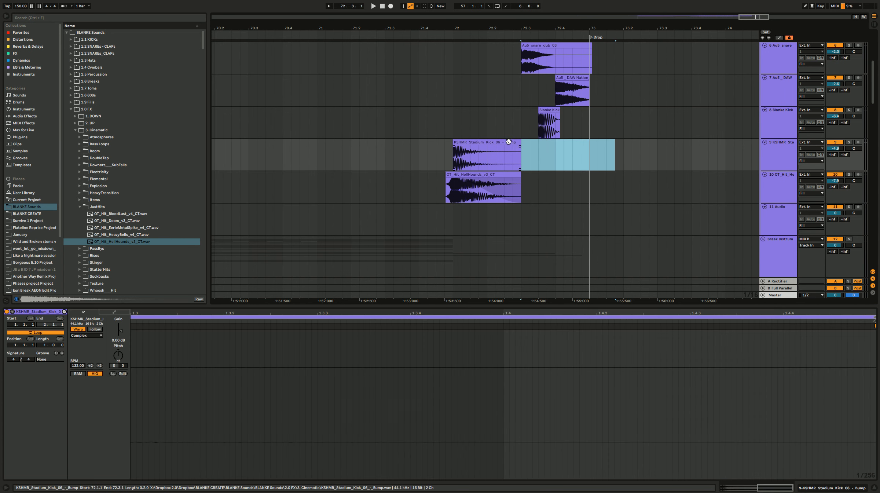
Step: Duplicate the Stadium Kick hit at 72.3.1 and place a short reversed copy leading into it
click(508, 142)
drag(550, 147, 508, 144)
click(523, 158)
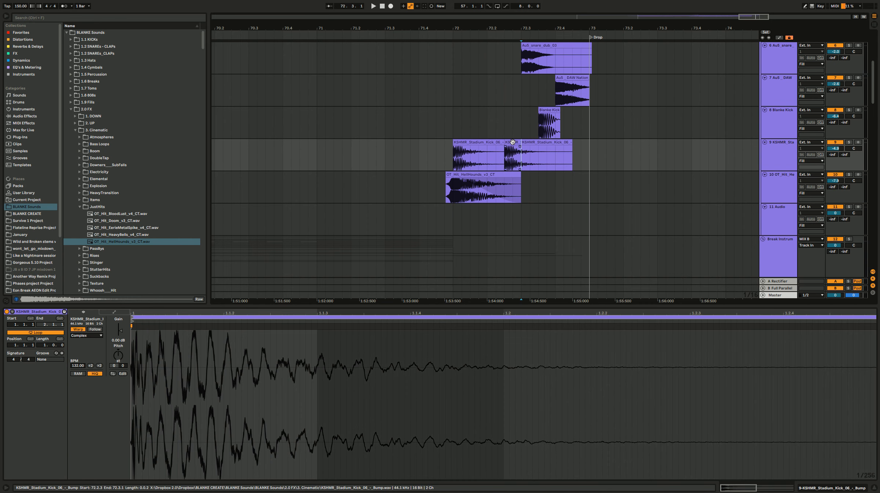
key(r)
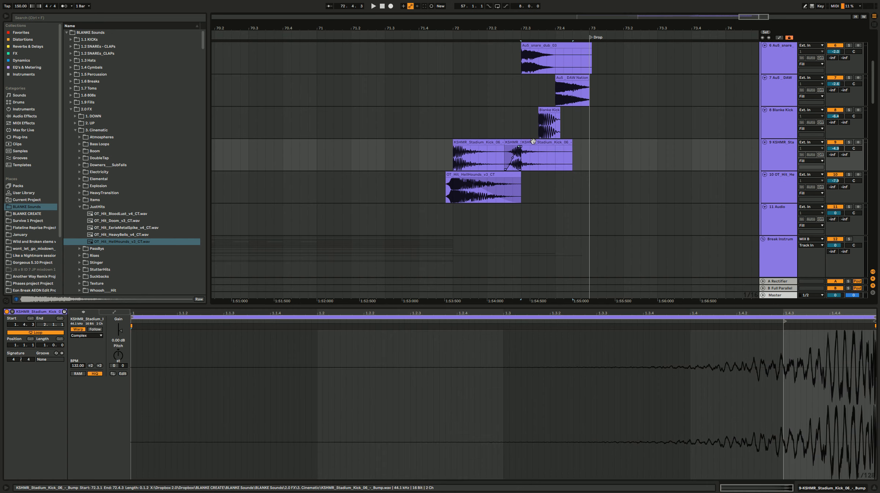
Step: Play the layered cinematic hits leading into the drop from 72.2.1, from 71.4.1 and from around bar 70
click(487, 127)
key(space)
scroll(421, 157, up, 4)
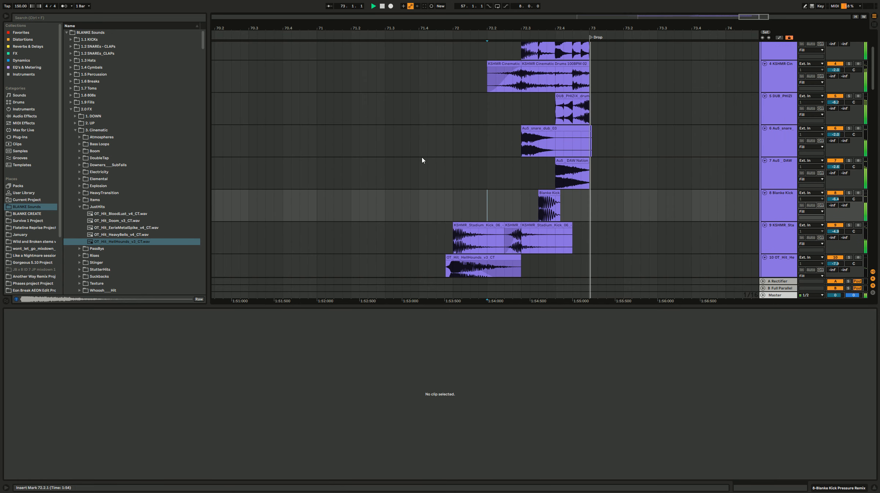
click(421, 159)
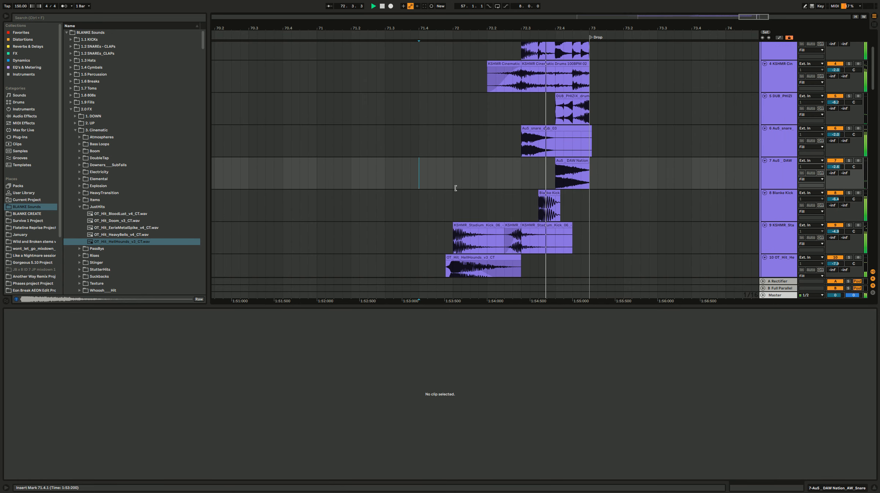
scroll(559, 196, down, 3)
scroll(558, 196, down, 3)
drag(478, 161, 482, 162)
key(Left)
key(Left)
key(Left)
key(Left)
key(Left)
key(Left)
key(Left)
key(Left)
key(Left)
key(Left)
key(Left)
key(space)
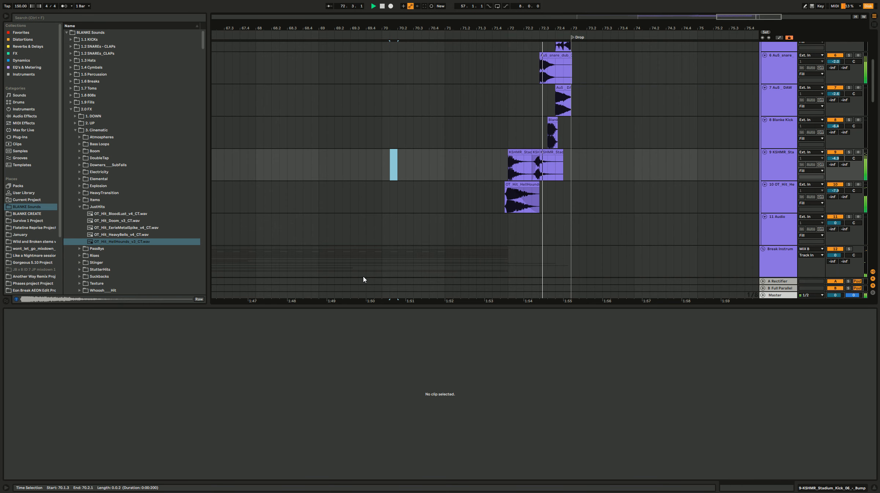
click(606, 180)
key(space)
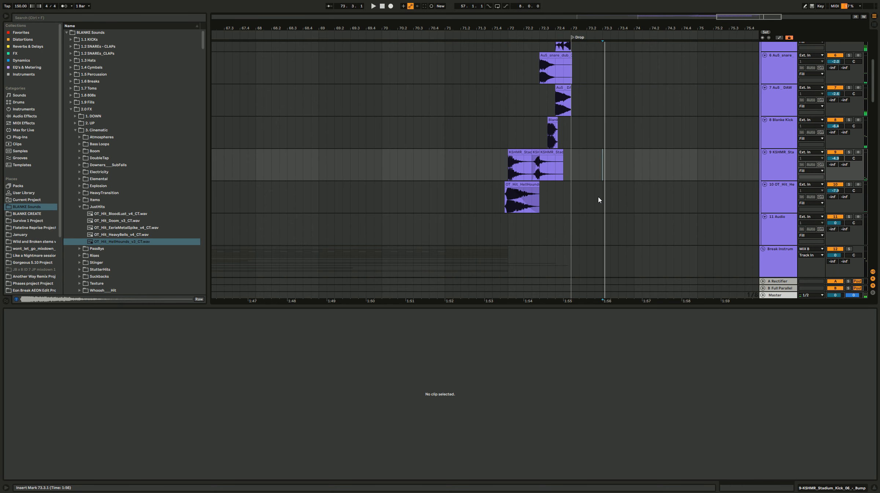
Step: Hide the clip detail view and play the arrangement from 55.1.1, two bars before the build
scroll(598, 197, down, 3)
click(877, 488)
click(519, 186)
scroll(519, 188, down, 2)
click(375, 202)
key(space)
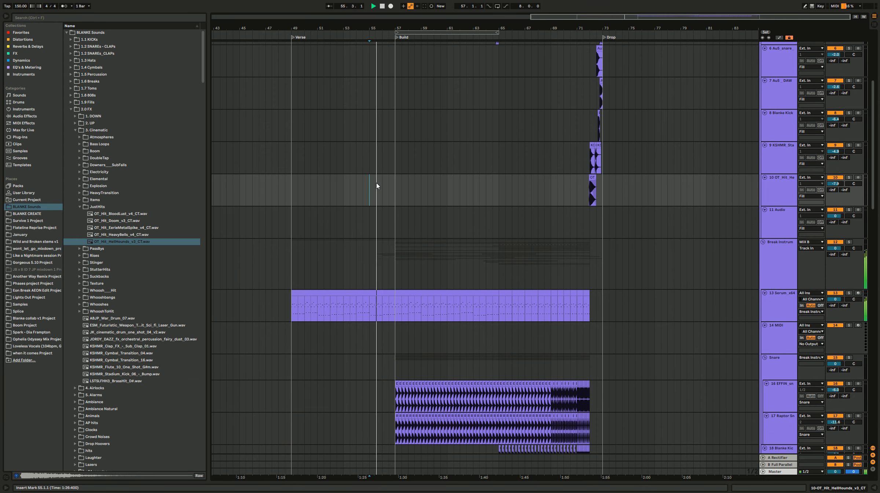
Step: Copy the HellHounds hit to the Build marker at bar 57 and extend its tail with a fade-out
scroll(376, 188, down, 3)
scroll(427, 198, up, 9)
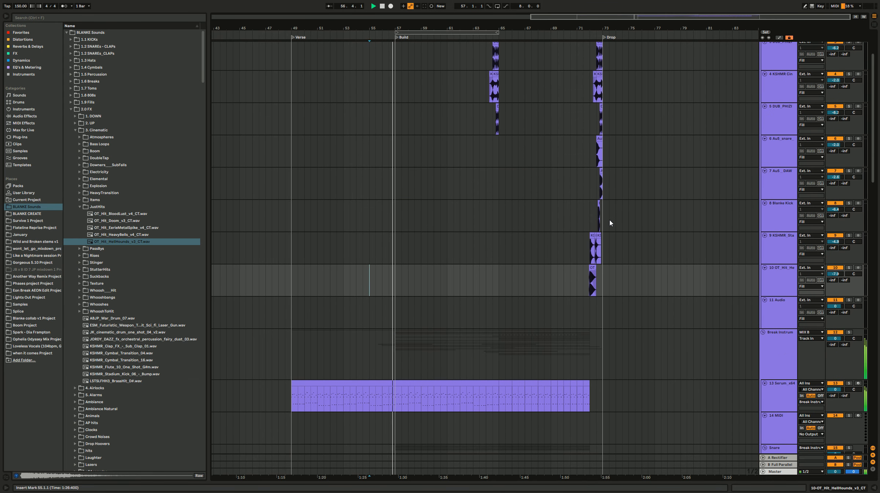
scroll(537, 271, up, 3)
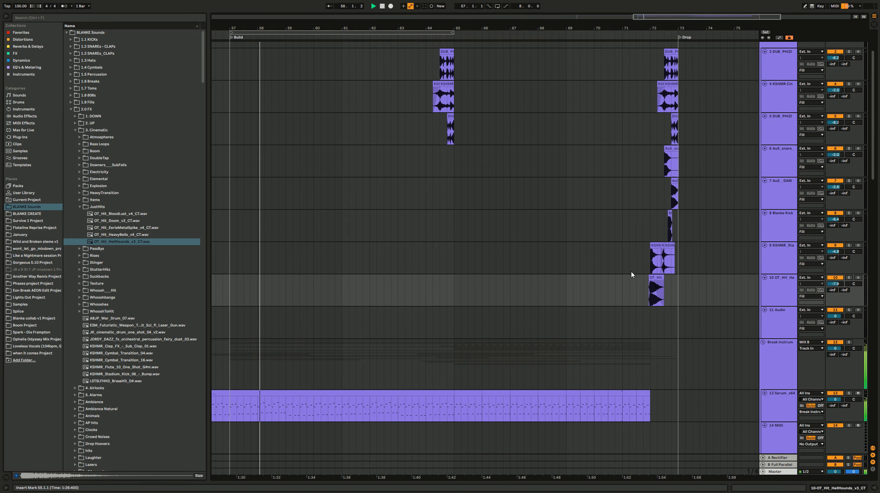
scroll(632, 274, left, 3)
drag(746, 284, 329, 288)
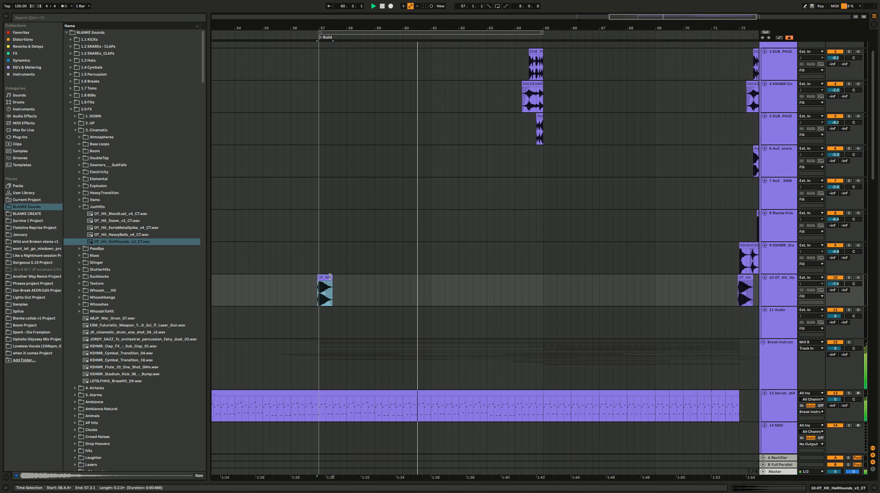
click(310, 265)
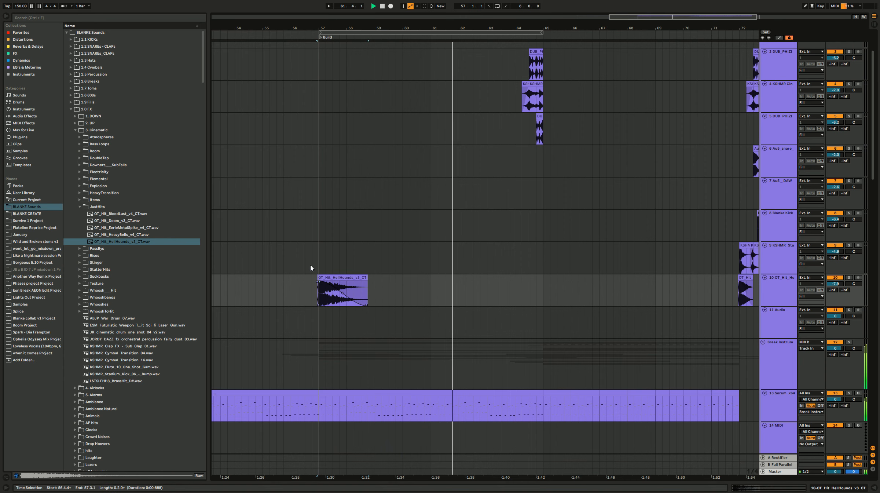
Step: Solo the Blanke Riser 1 track during build playback and show the track automation
scroll(319, 263, down, 15)
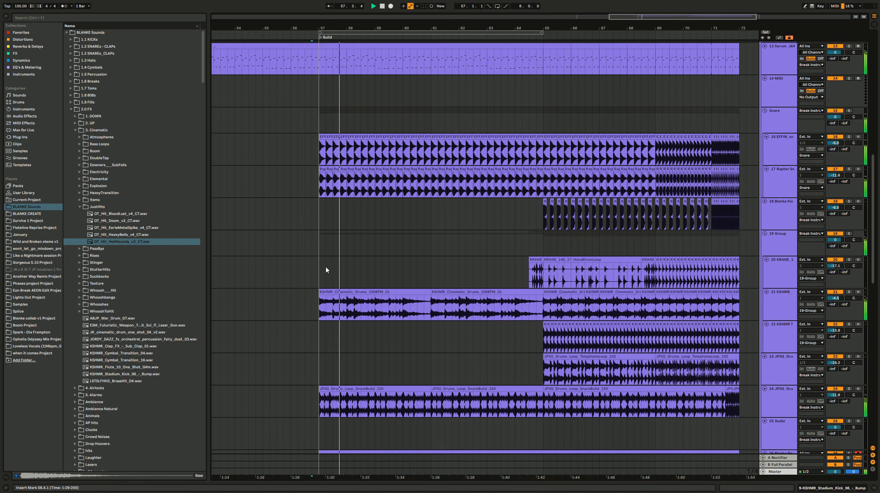
scroll(328, 274, down, 1)
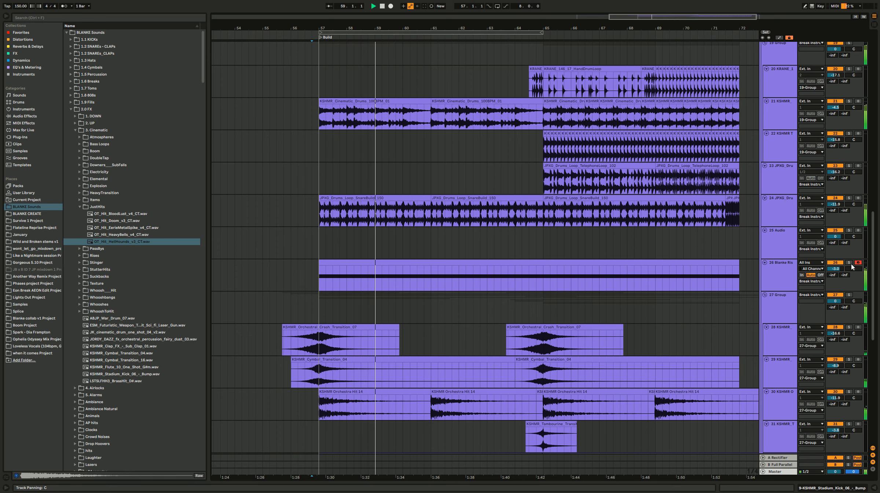
click(850, 263)
click(781, 274)
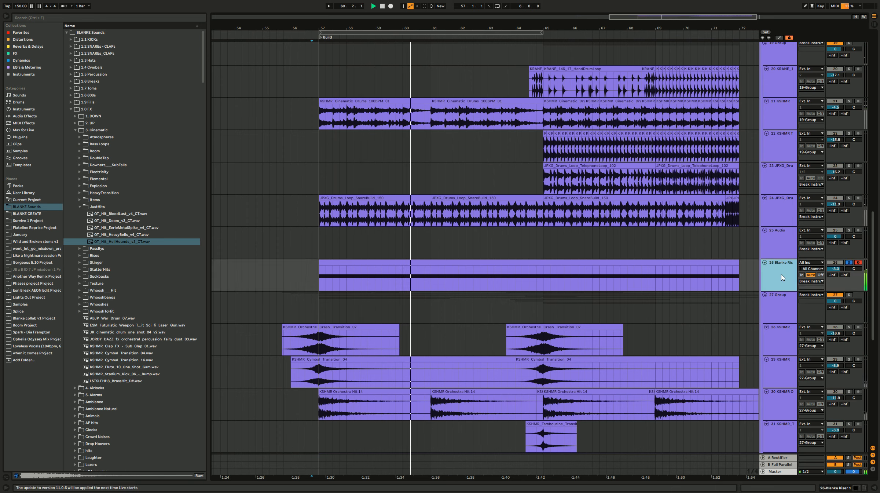
key(a)
Step: Display the Serum x64 Macro 1 automation envelope on the Blanke Riser 1 track
click(784, 275)
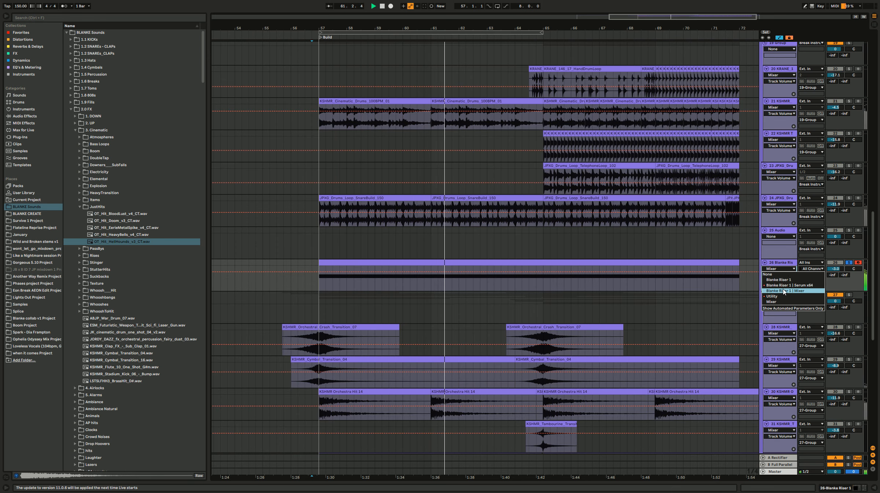
click(782, 299)
click(781, 268)
click(781, 282)
click(782, 275)
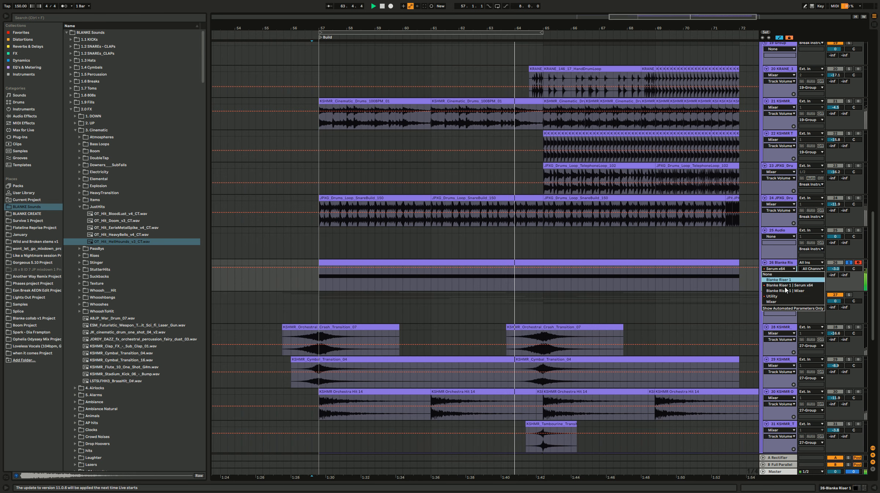
click(786, 286)
click(783, 276)
click(783, 285)
click(778, 291)
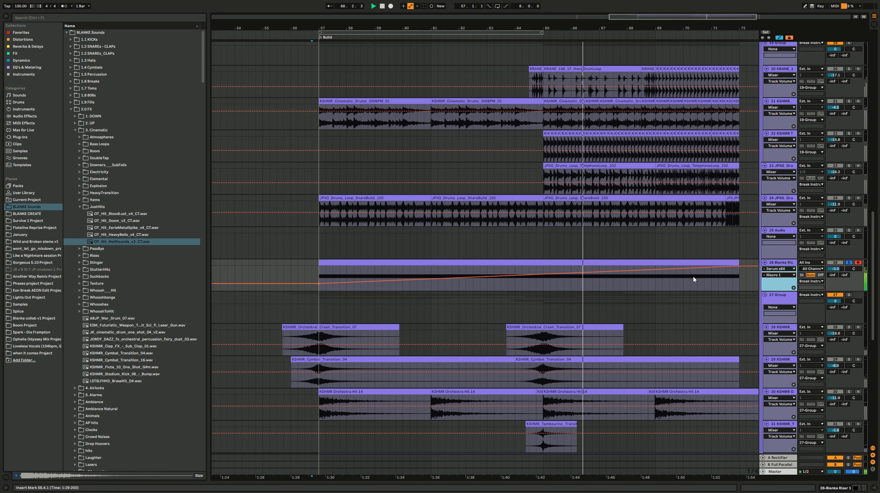
Step: Lower the starting breakpoint of the riser's Macro 1 ramp at bar 57 to 0%
key(space)
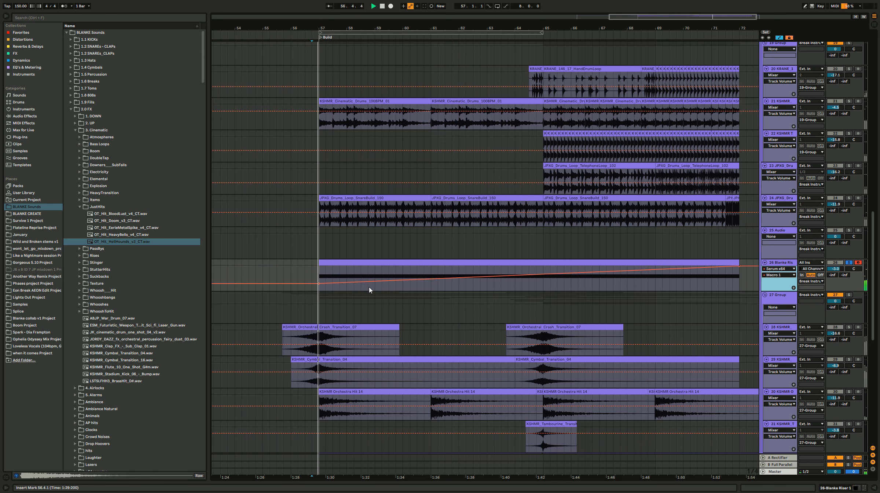
drag(319, 283, 318, 291)
click(318, 291)
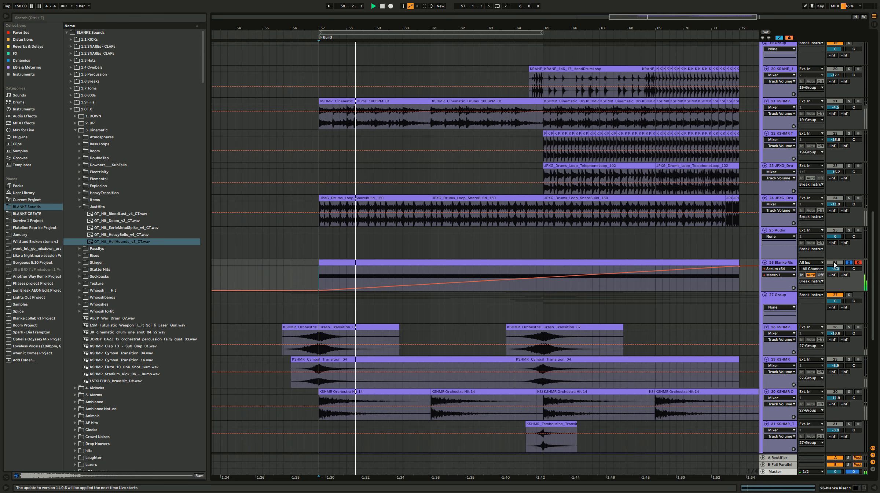
Step: Unsolo Blanke Riser 1 and play the full build through the drop marker with automation hidden
scroll(408, 228, down, 2)
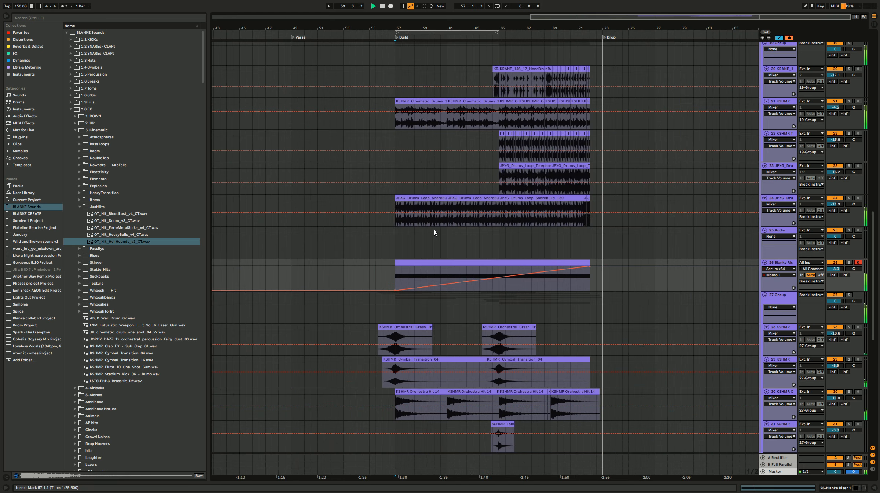
key(ctrl+a)
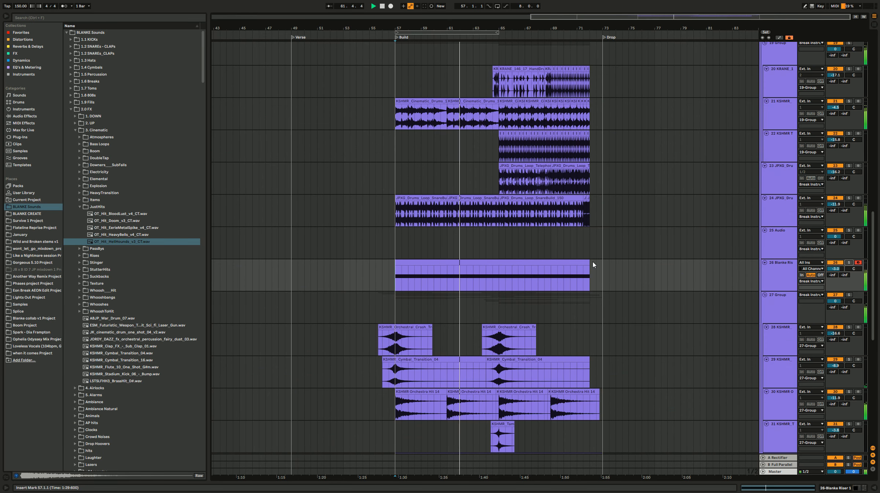
scroll(593, 261, up, 3)
scroll(593, 261, up, 1)
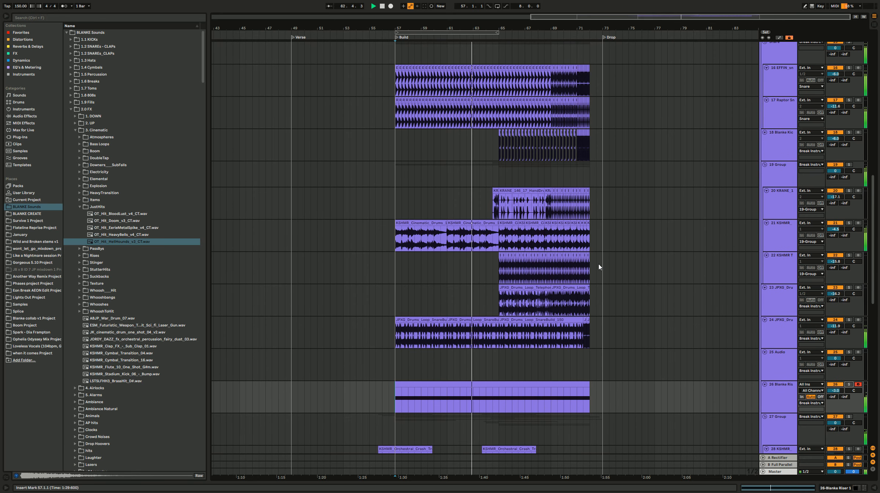
click(848, 384)
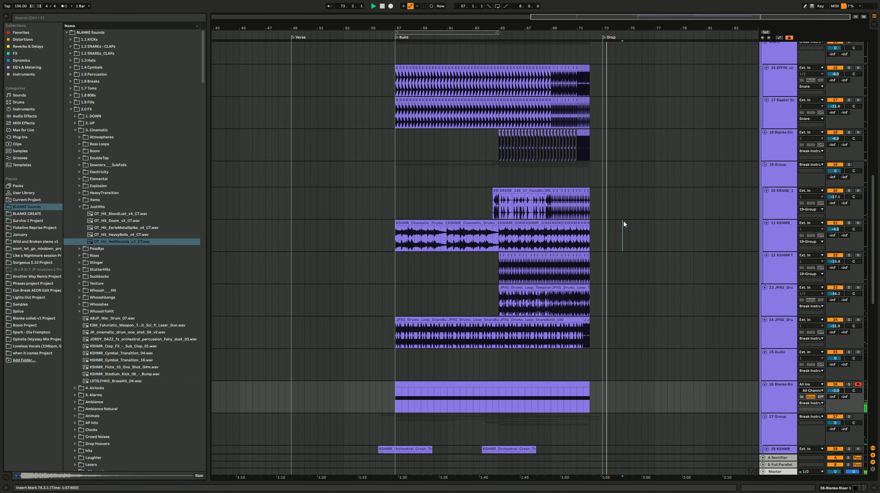
Step: Open the Break Instruments group's devices and inspect its Utility Gain automation between bar 72 and the drop
scroll(601, 204, up, 5)
click(558, 126)
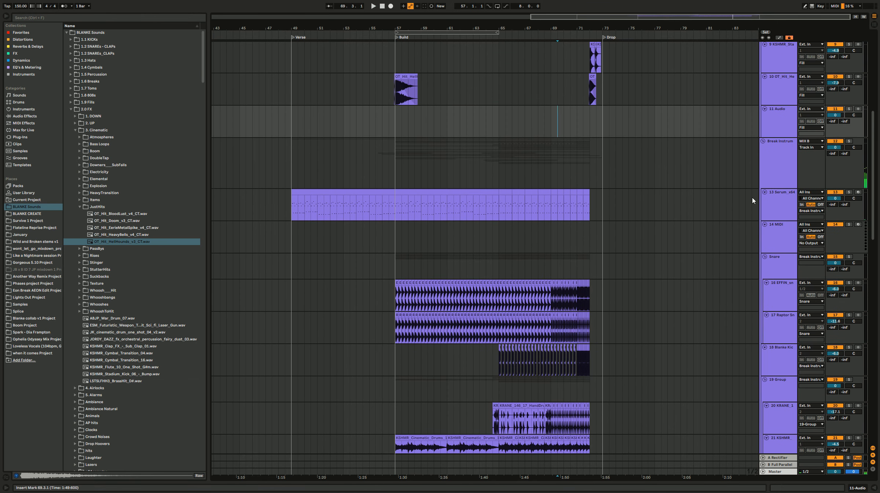
double_click(788, 162)
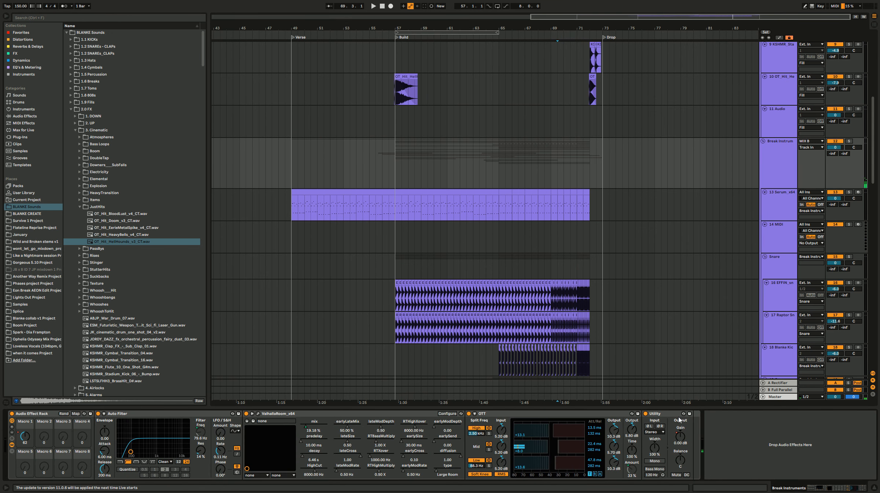
key(a)
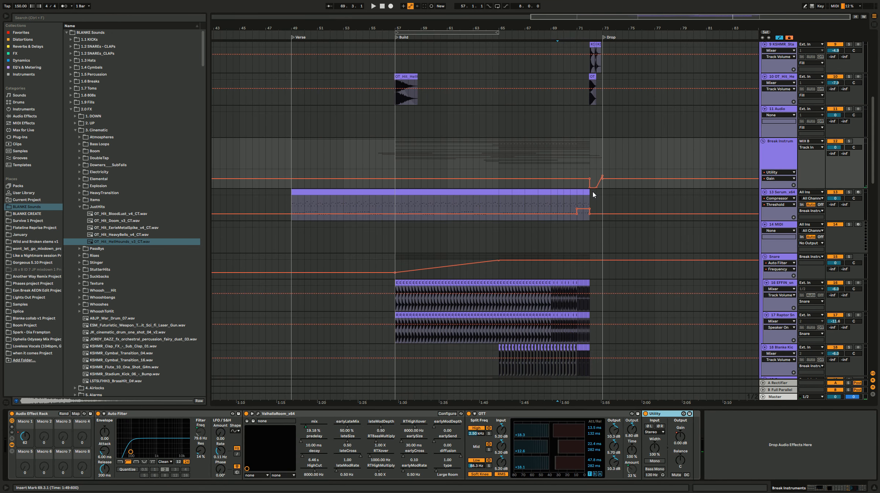
scroll(593, 191, up, 3)
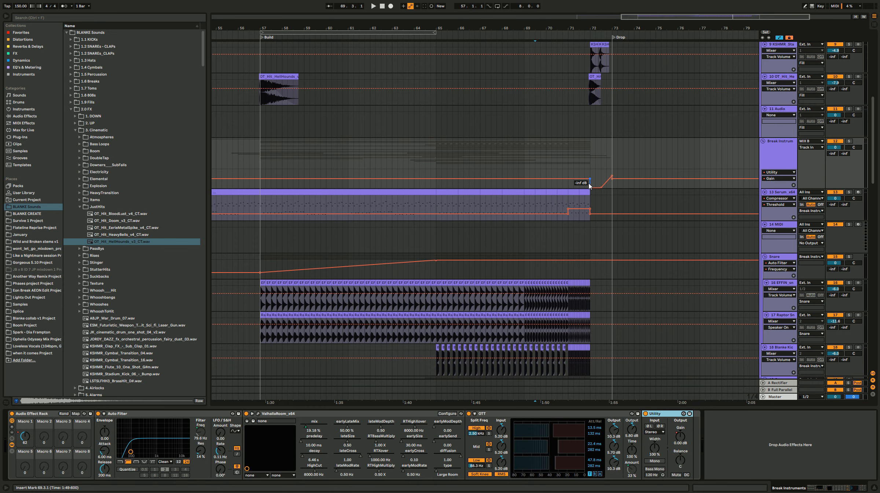
click(585, 165)
scroll(602, 184, up, 5)
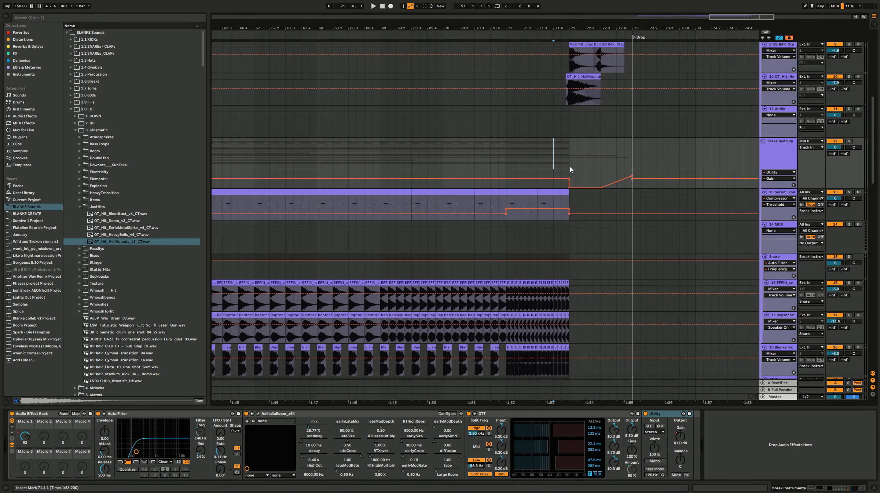
scroll(580, 134, up, 1)
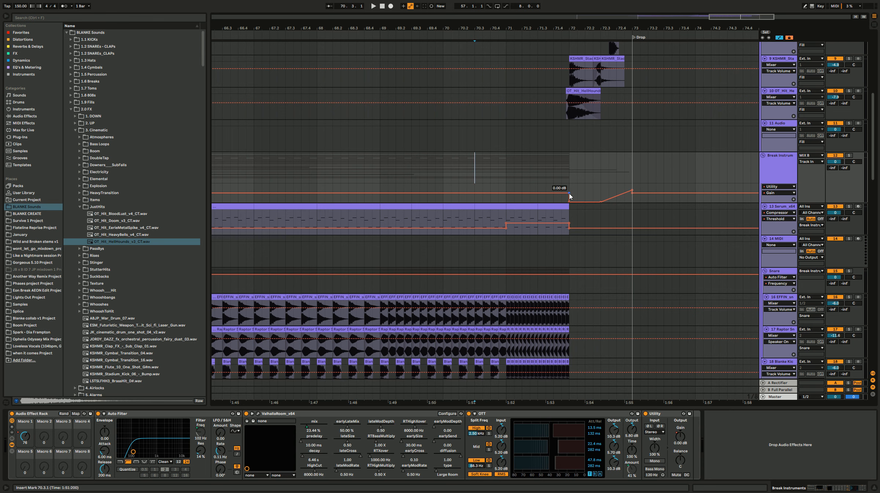
Step: Hide the automation lanes and play the transition into the drop from 71.2.1
key(a)
click(523, 167)
key(space)
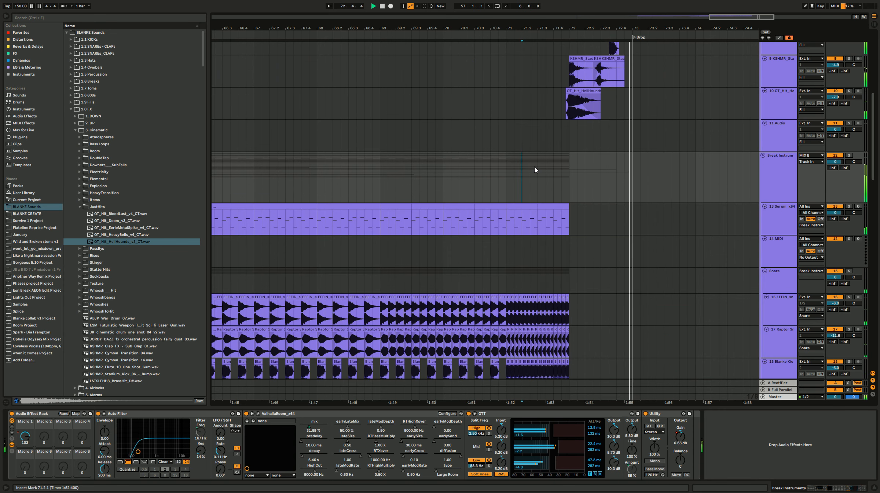
key(space)
click(540, 170)
Step: Duplicate the Blanke Riser 1 track and solo the copy
scroll(556, 180, down, 4)
click(557, 180)
scroll(749, 168, down, 4)
click(546, 172)
click(446, 174)
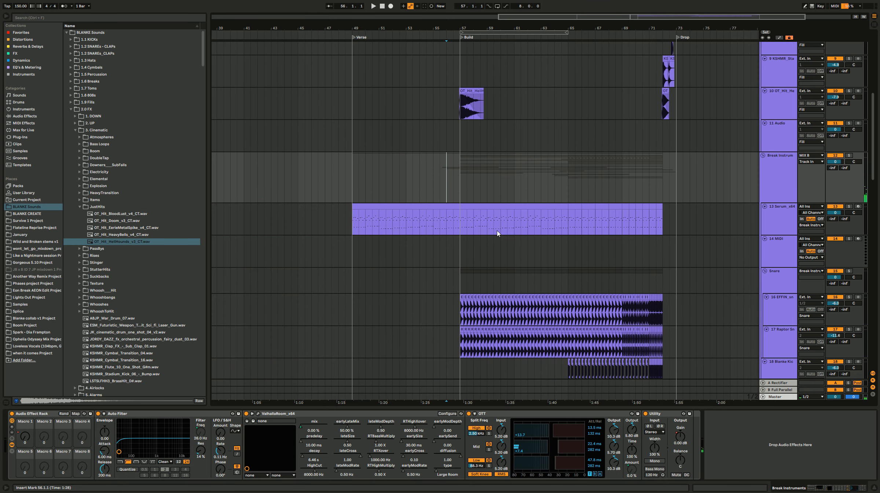
scroll(484, 250, down, 5)
scroll(488, 268, down, 5)
click(501, 252)
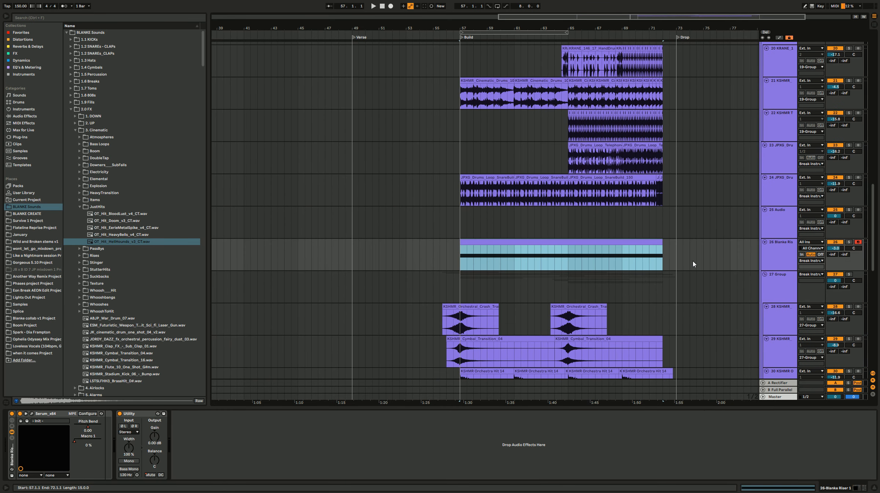
click(780, 252)
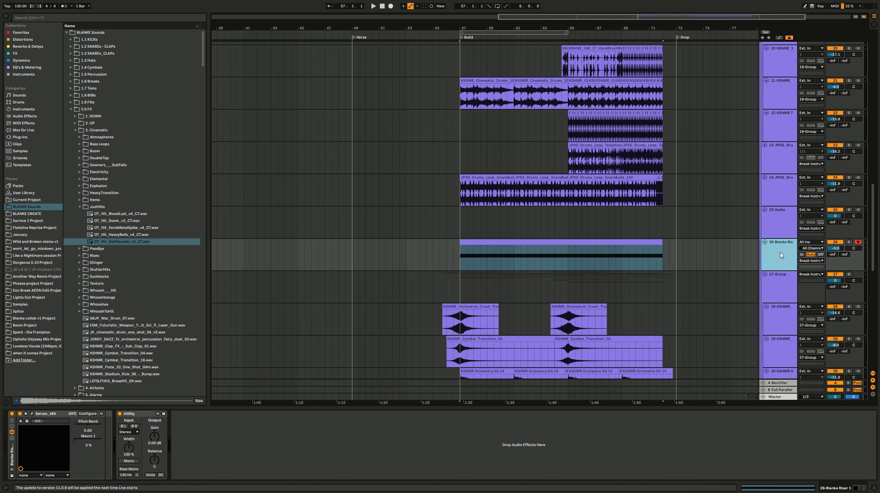
key(ctrl+d)
click(849, 274)
click(612, 274)
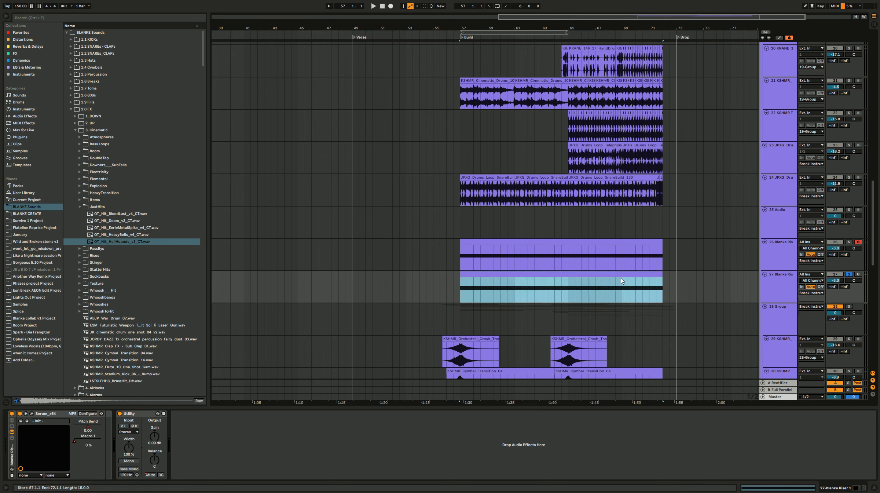
Step: Bypass the Reverb-type filter effect in the copied Blanke Riser 1's Serum and audition the sound from 57.1.1
click(774, 287)
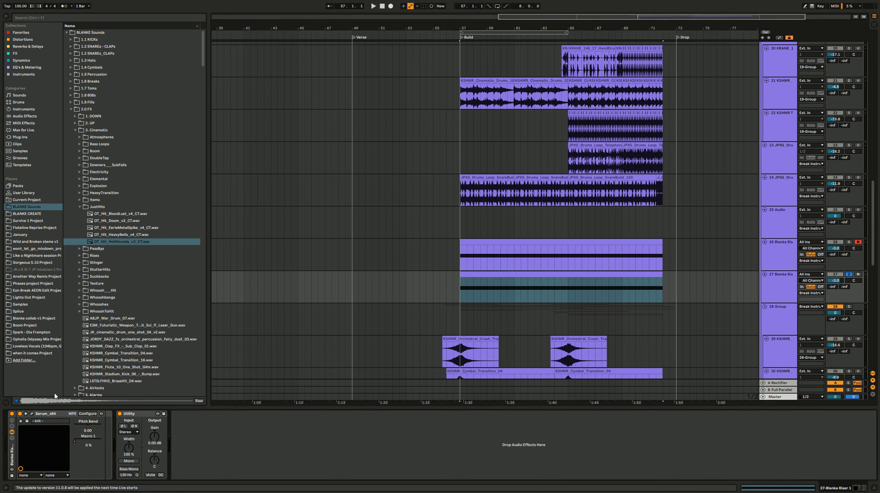
click(32, 414)
click(133, 94)
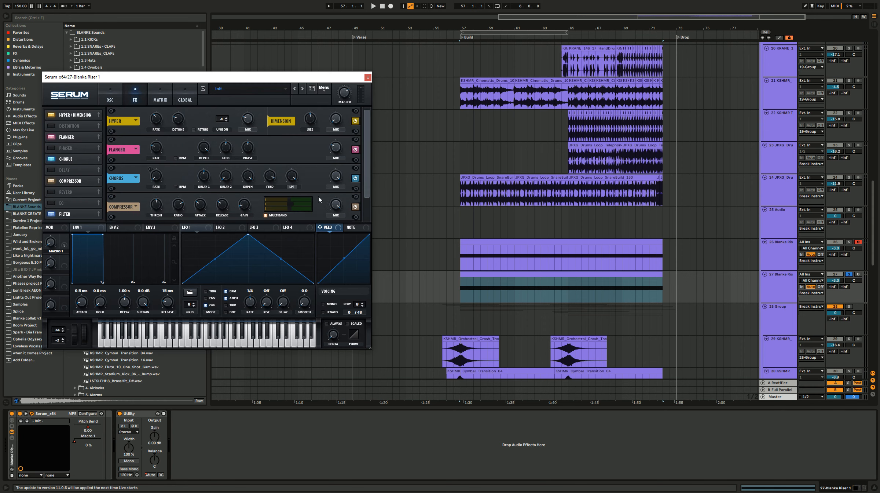
drag(365, 168, 366, 226)
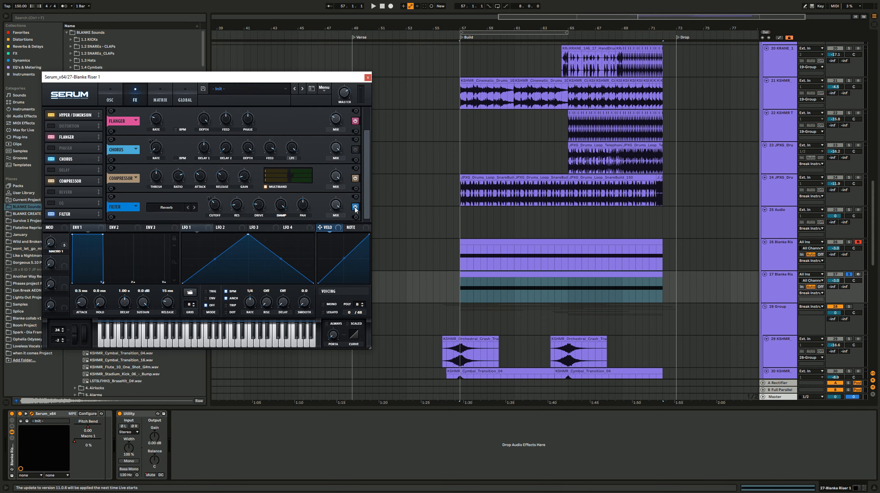
key(space)
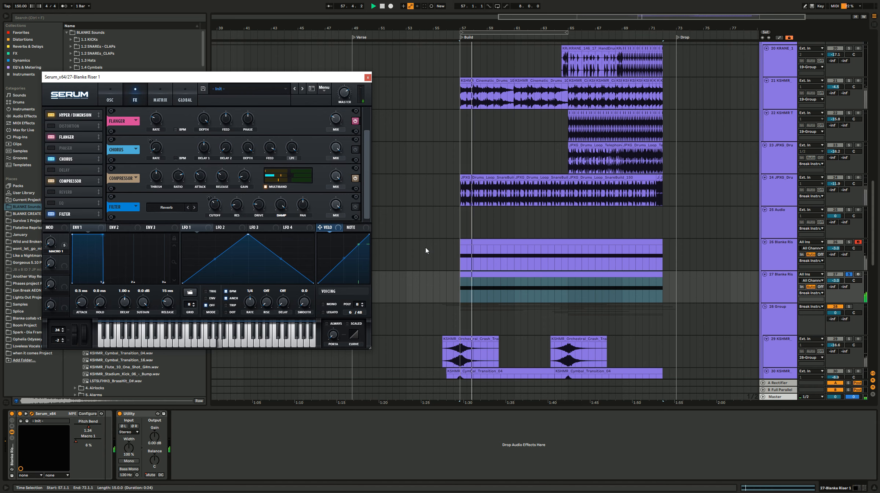
click(111, 97)
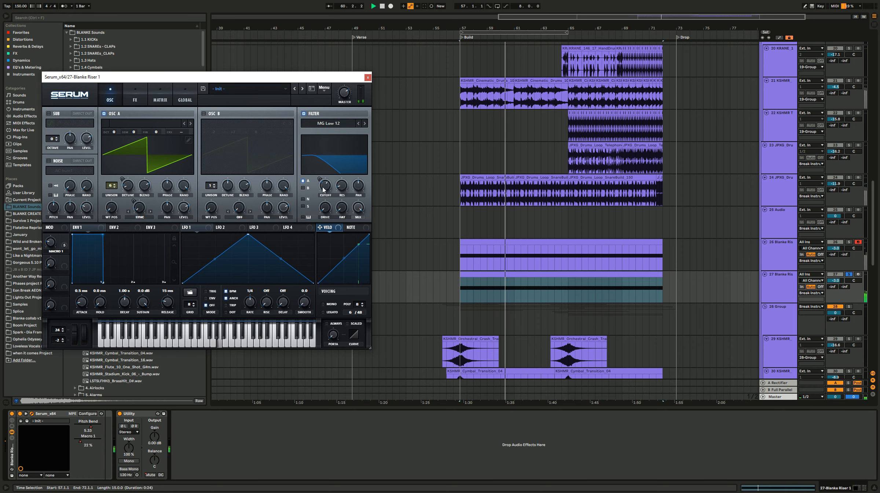
Step: Add ValhallaRoom to the copied riser with Mix at 63.6 %, Decay at 6.69 s and High Cut at 13700 Hz
click(368, 78)
click(145, 235)
click(30, 33)
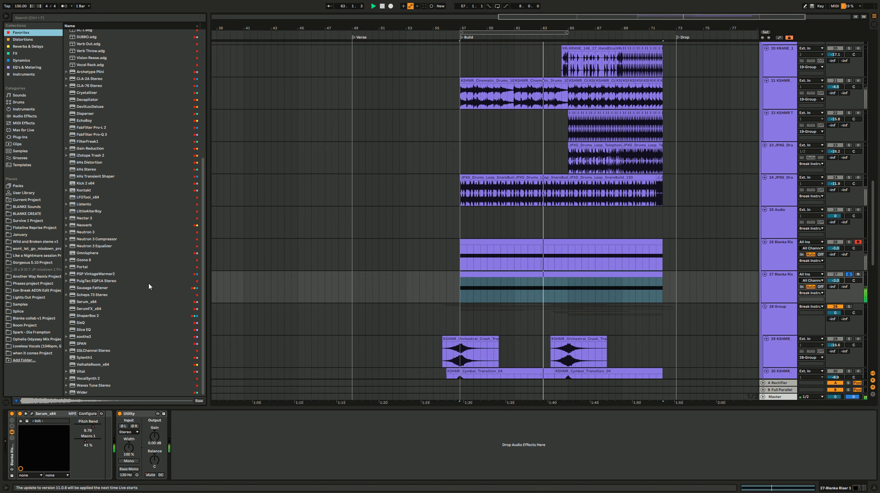
double_click(104, 367)
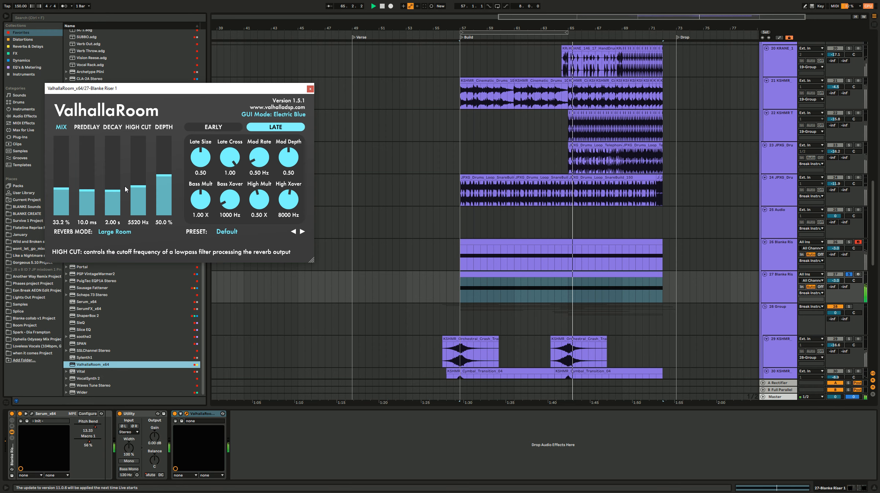
click(63, 168)
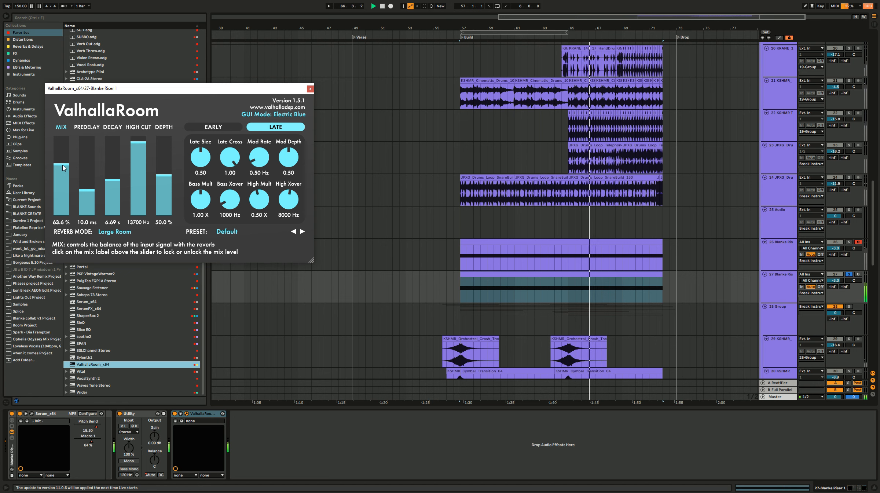
key(Escape)
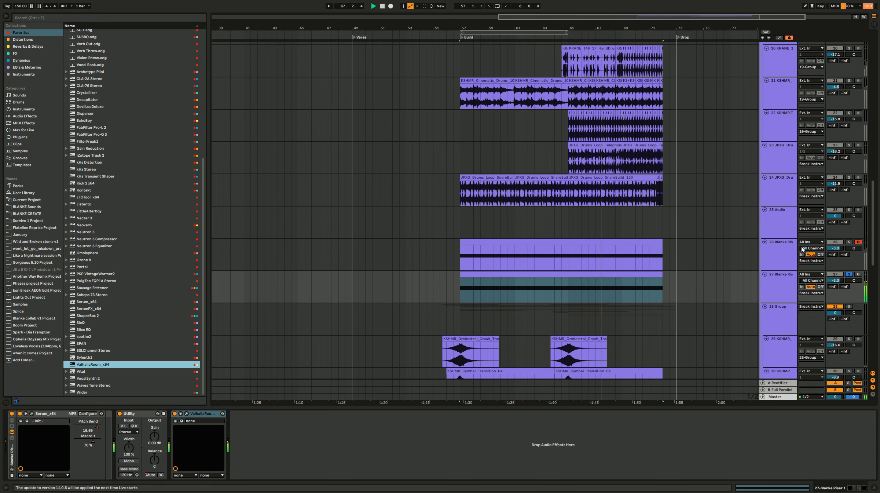
Step: Unsolo the copied riser to hear it within the full build, and solo it again
click(842, 242)
click(842, 242)
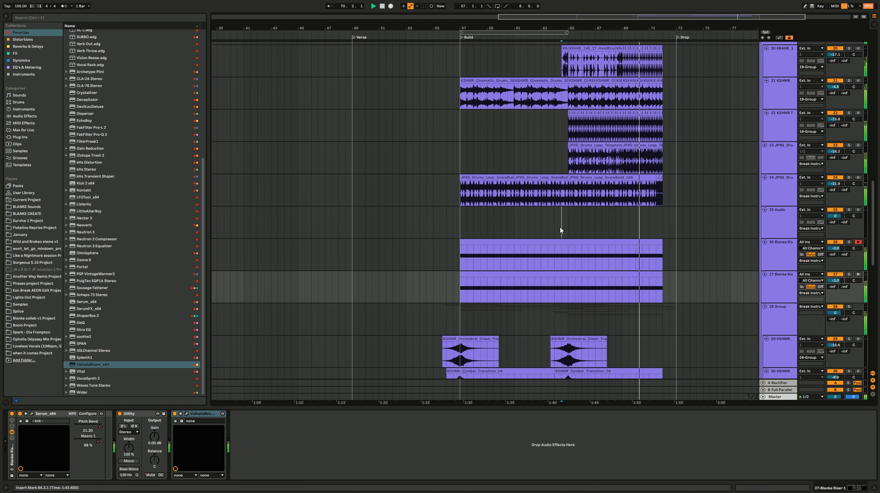
click(561, 226)
click(849, 274)
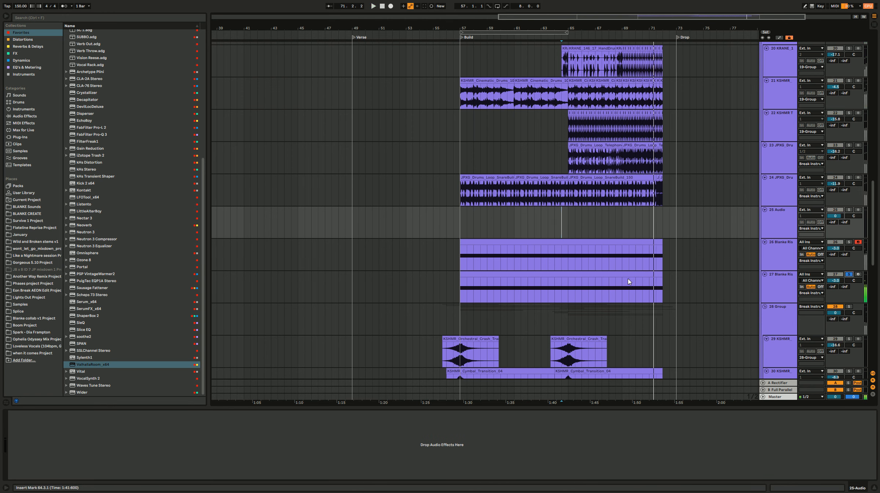
Step: Play the risers from 65.1.1, switching the solo from the copy to the original Blanke Riser 1 for comparison
click(571, 291)
click(567, 294)
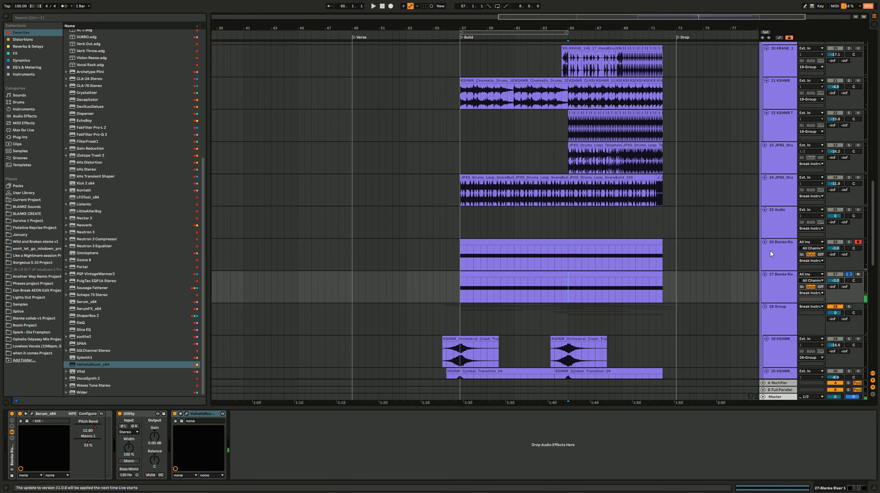
scroll(687, 256, up, 2)
scroll(690, 275, down, 2)
scroll(690, 277, down, 1)
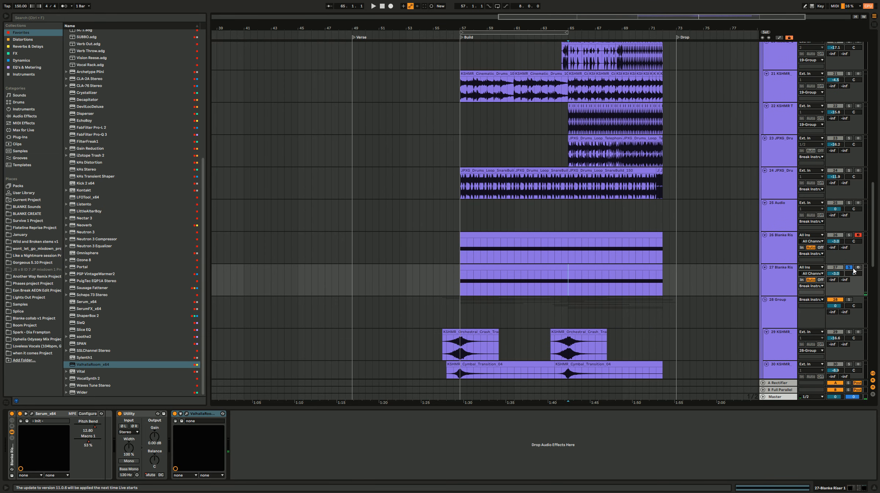
key(space)
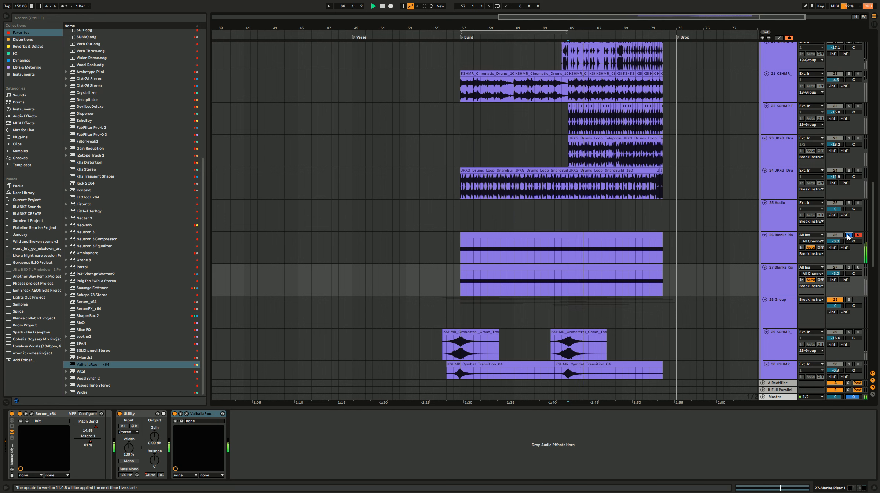
Step: Restart playback from 57.1.1 with both risers unsoloed, briefly checking the copy on its own
click(481, 264)
key(space)
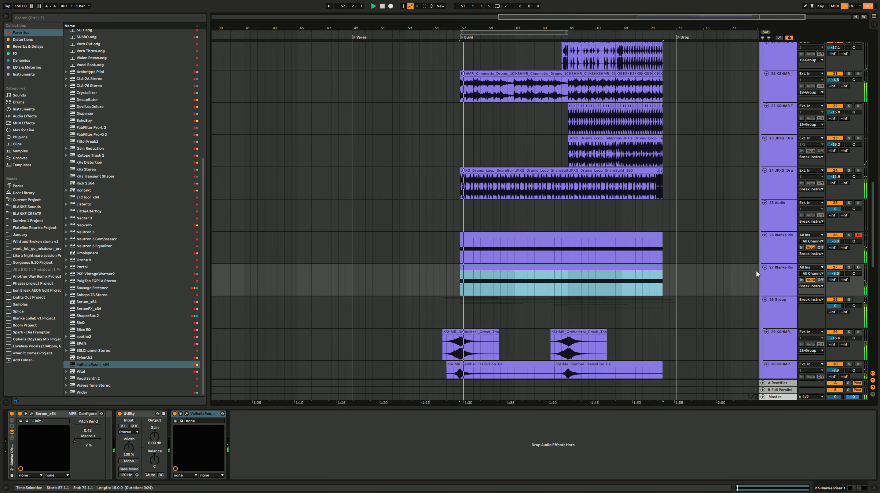
click(848, 267)
click(849, 268)
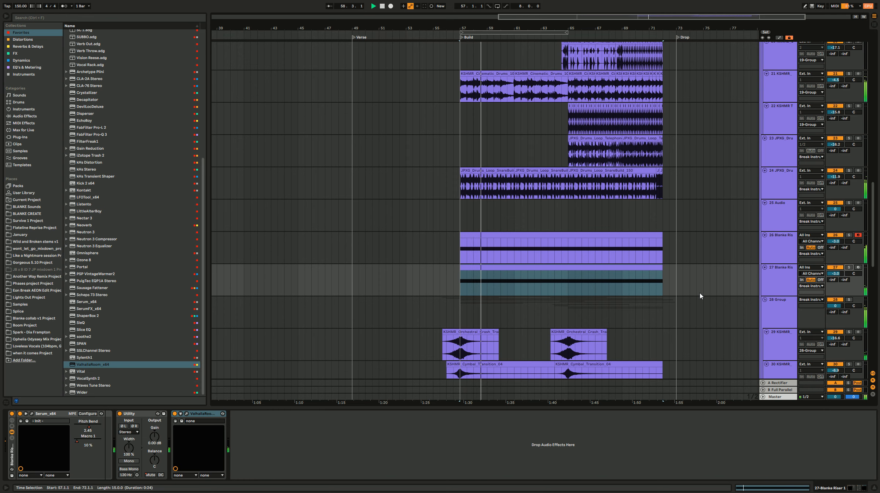
Step: Play the full build past the drop marker, reviewing the drum, fill, riser and cinematic hit layers, and stop playback
scroll(535, 293, right, 3)
scroll(527, 286, up, 8)
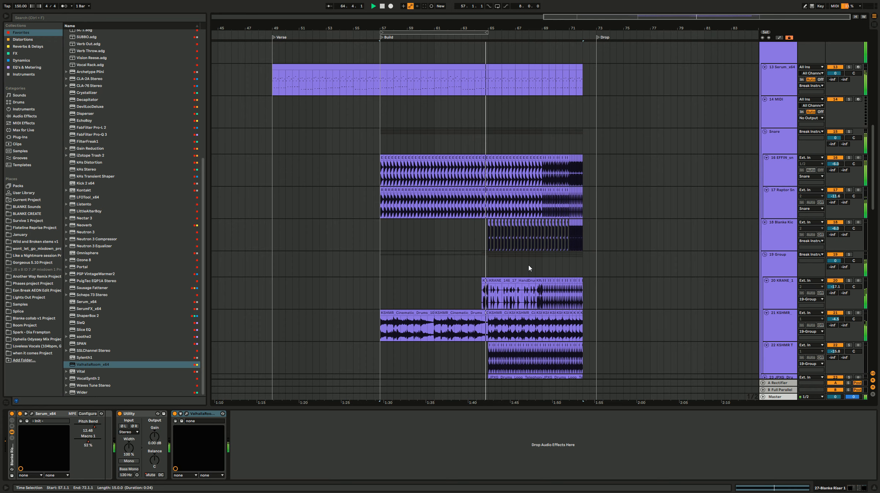
scroll(487, 289, down, 8)
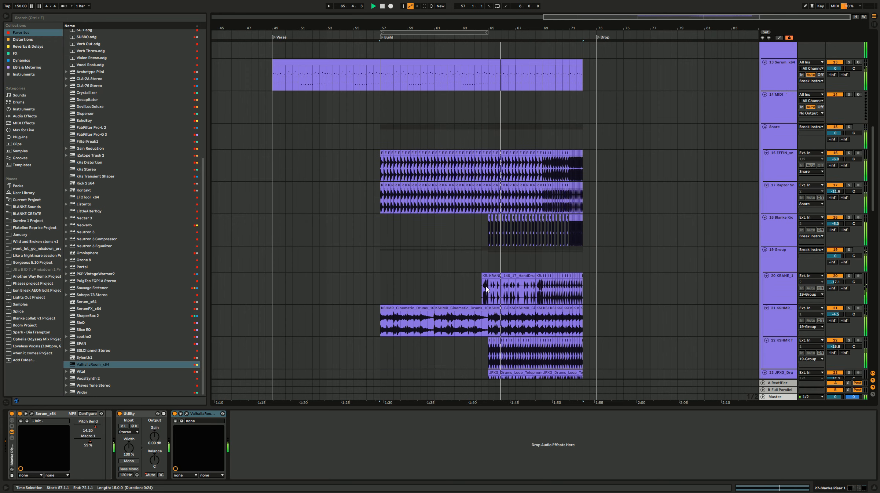
scroll(487, 277, up, 6)
scroll(487, 279, up, 13)
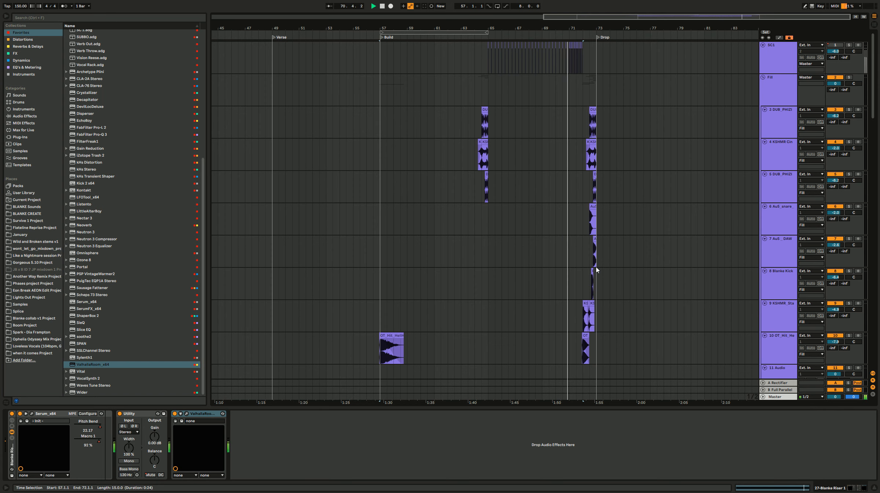
scroll(634, 190, down, 20)
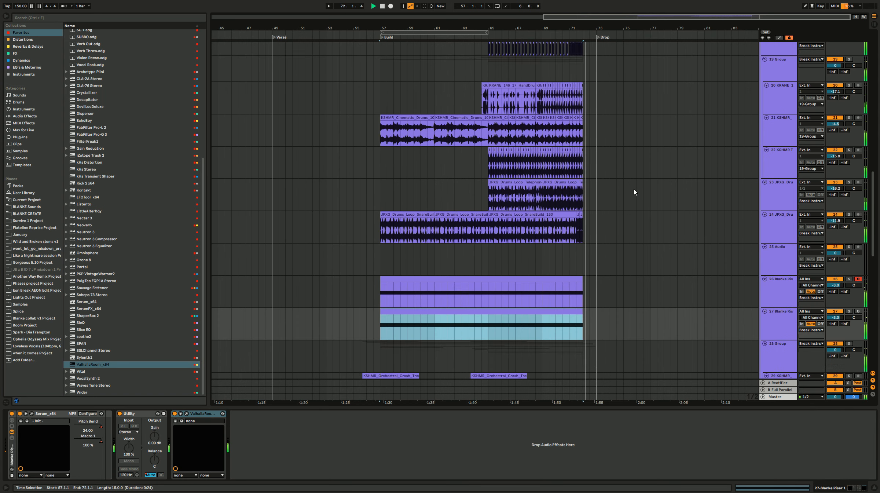
click(428, 144)
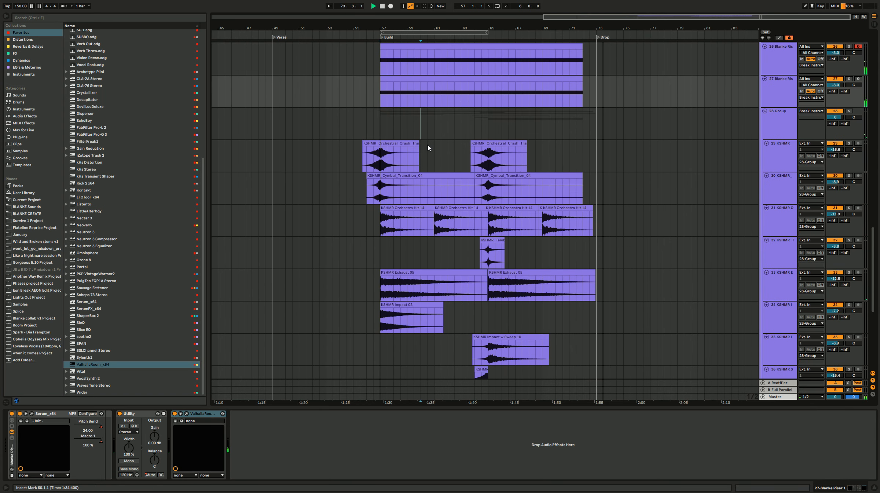
key(space)
scroll(438, 150, down, 9)
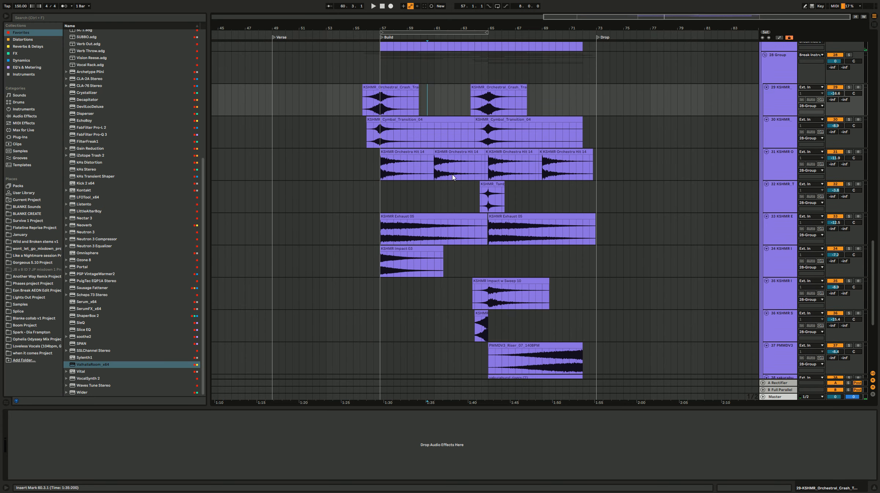
scroll(490, 178, up, 10)
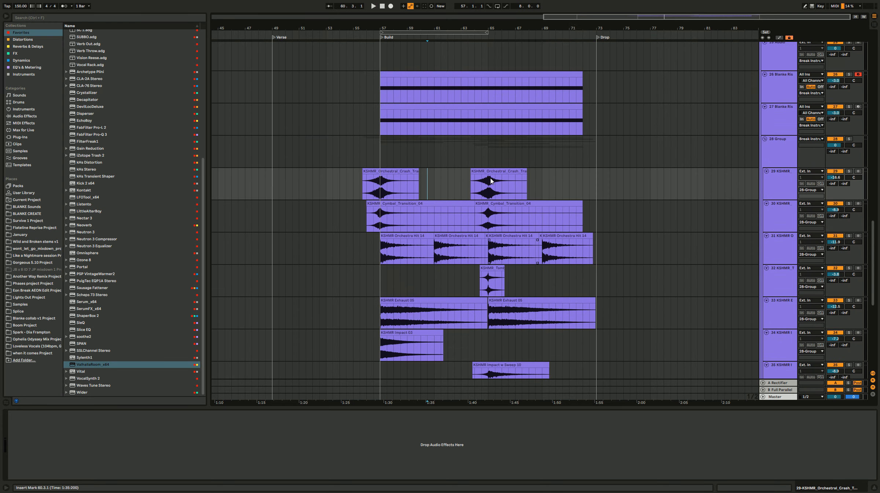